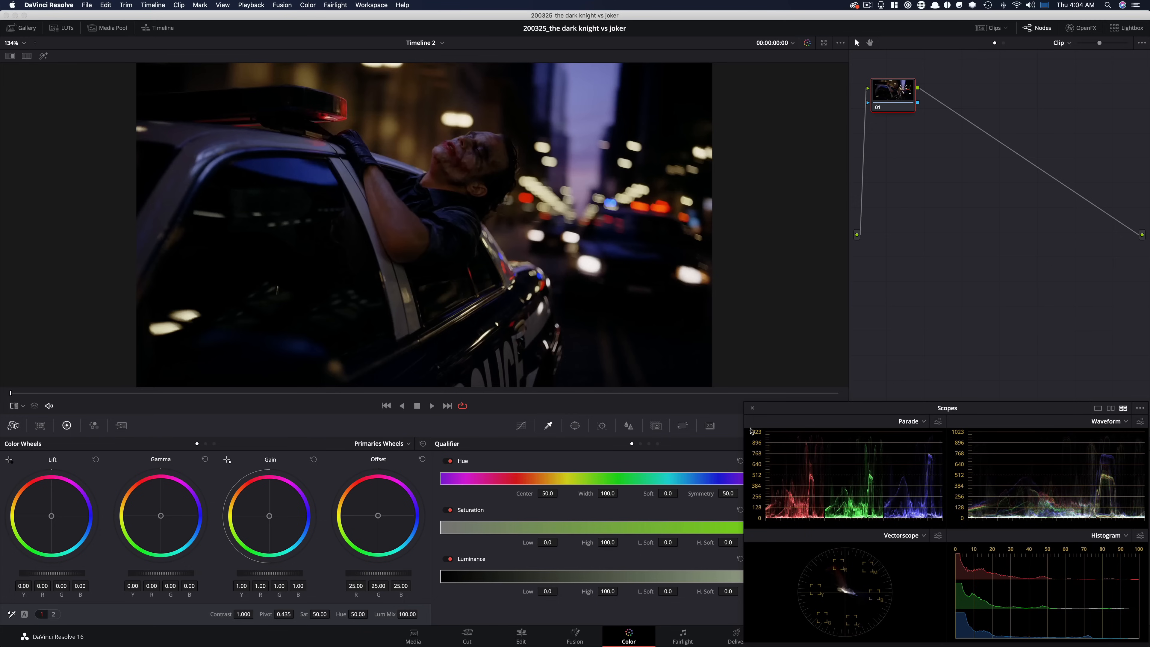
Step: Search the OpenFX library for "pal" and apply the Color Palette effect to node 01 of the police-car clip
click(1081, 28)
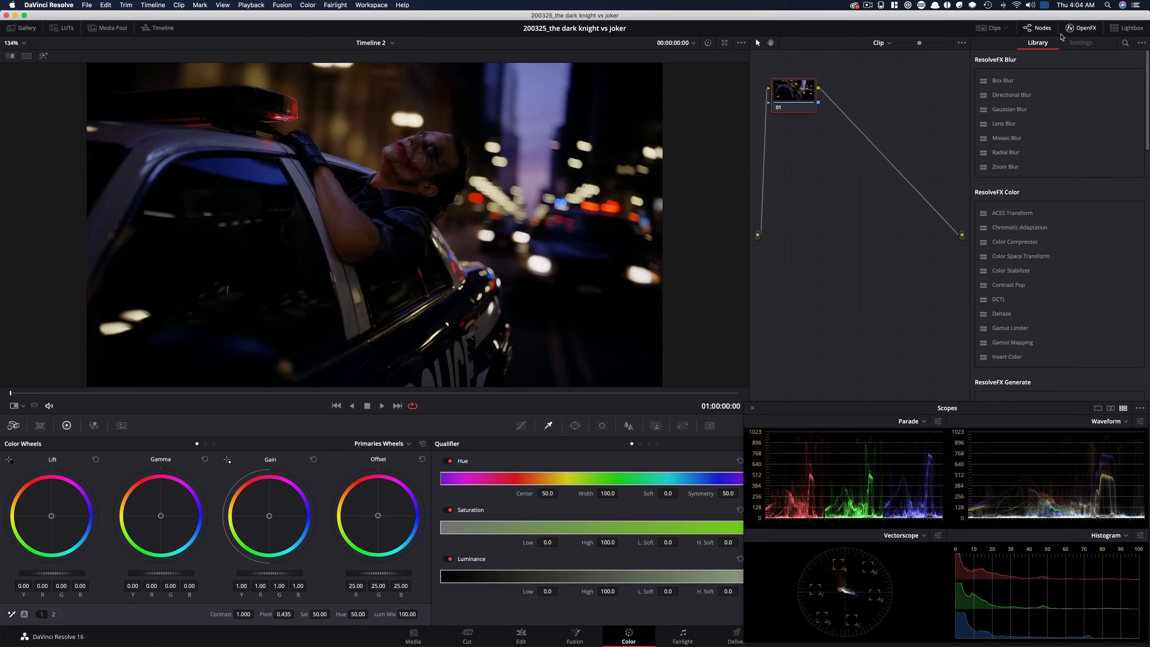
click(1126, 44)
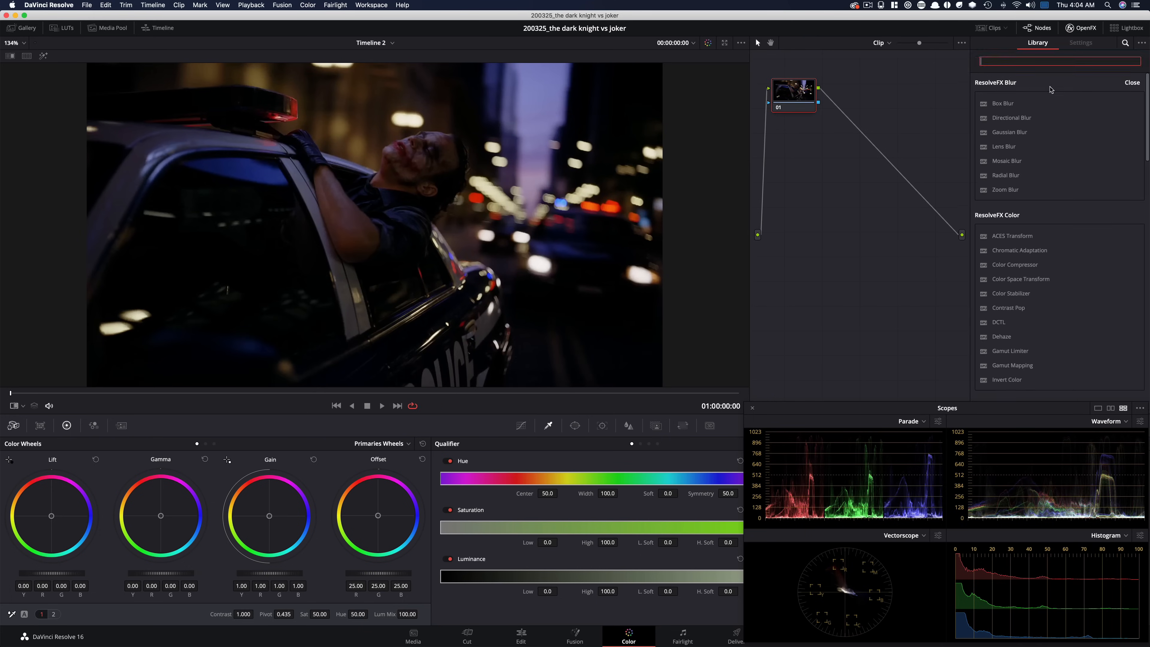
text(pal)
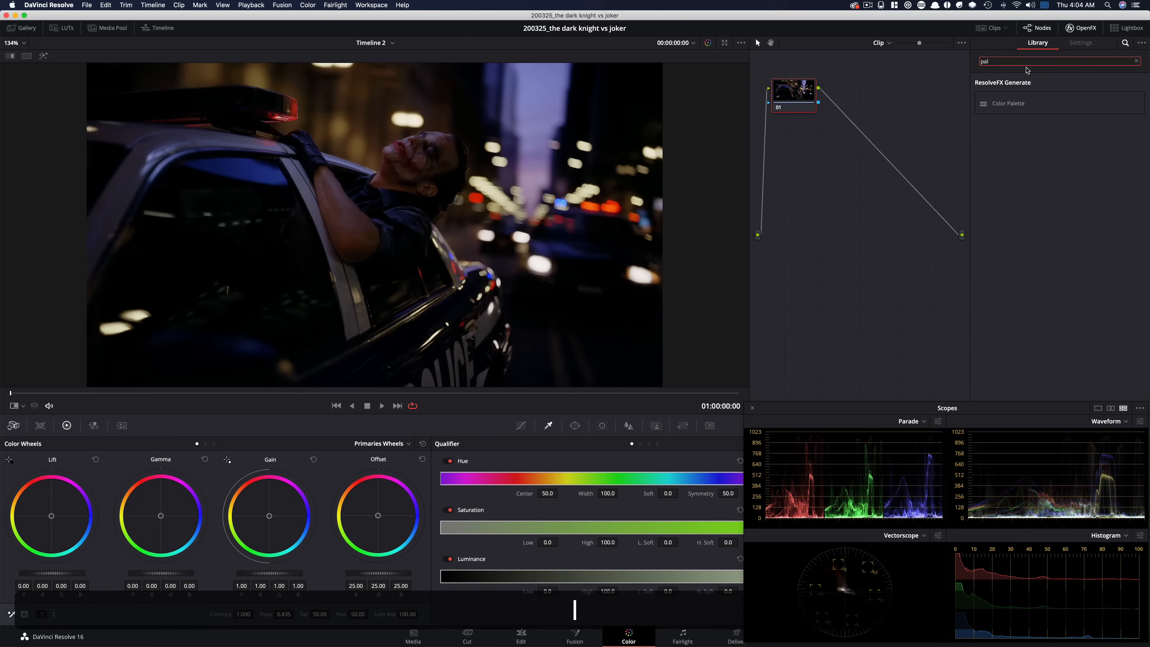
drag(1008, 104, 801, 99)
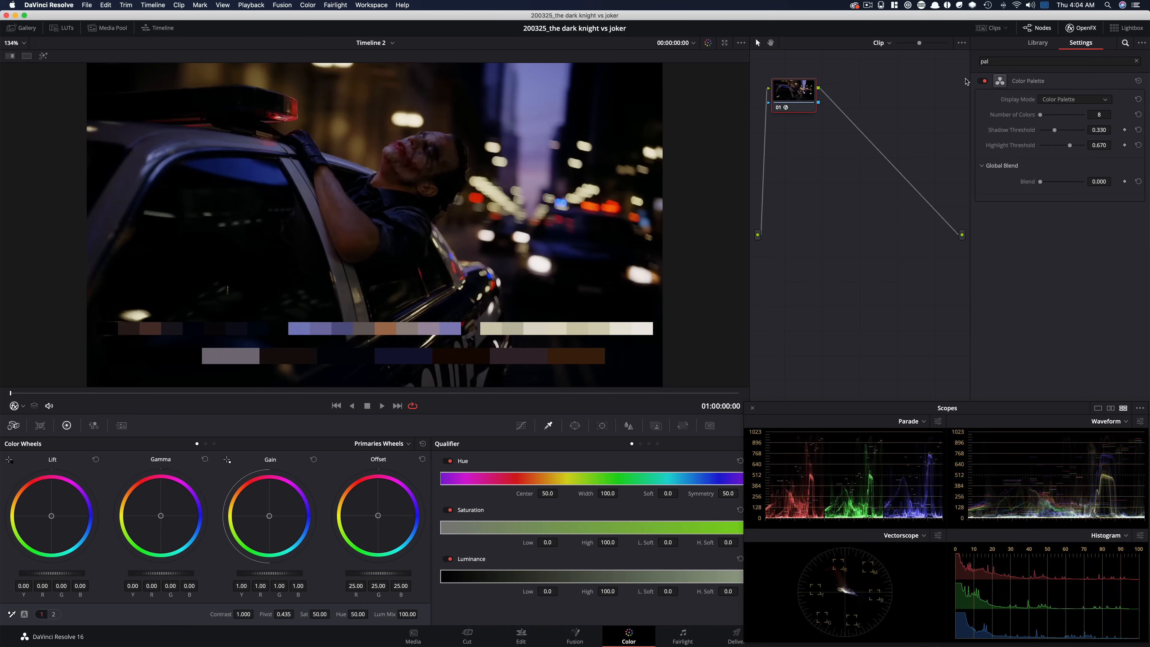
click(1127, 28)
click(1127, 28)
click(1082, 27)
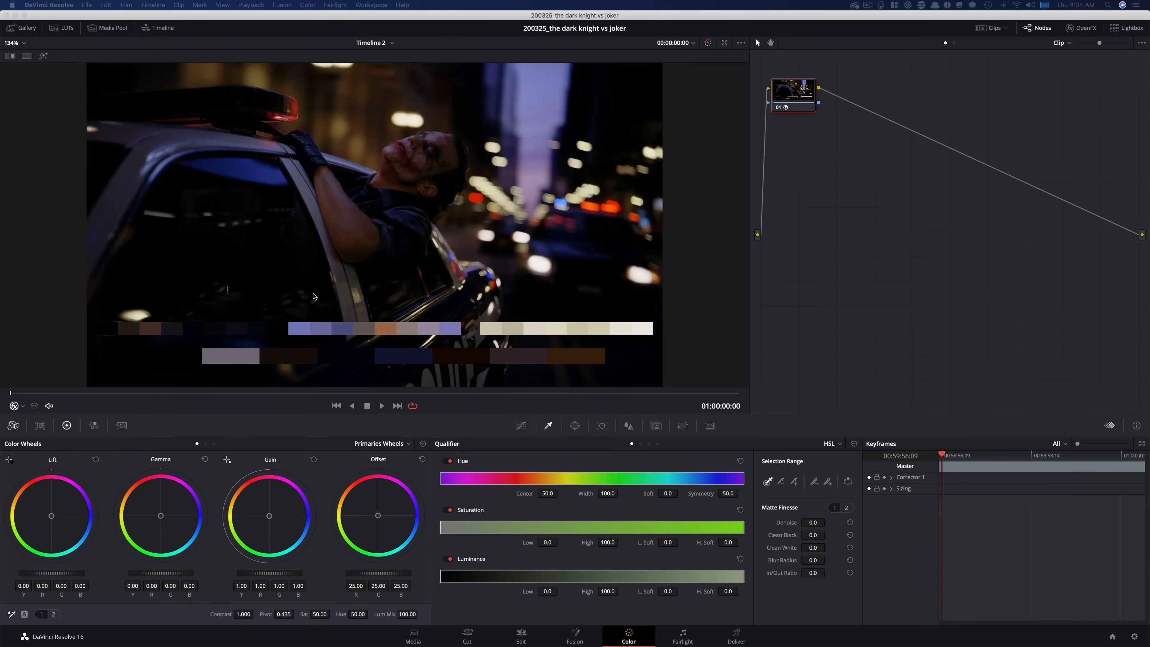
Step: Examine the police-car frame and its colour palette swatches in the enlarged viewer
key(shift+f)
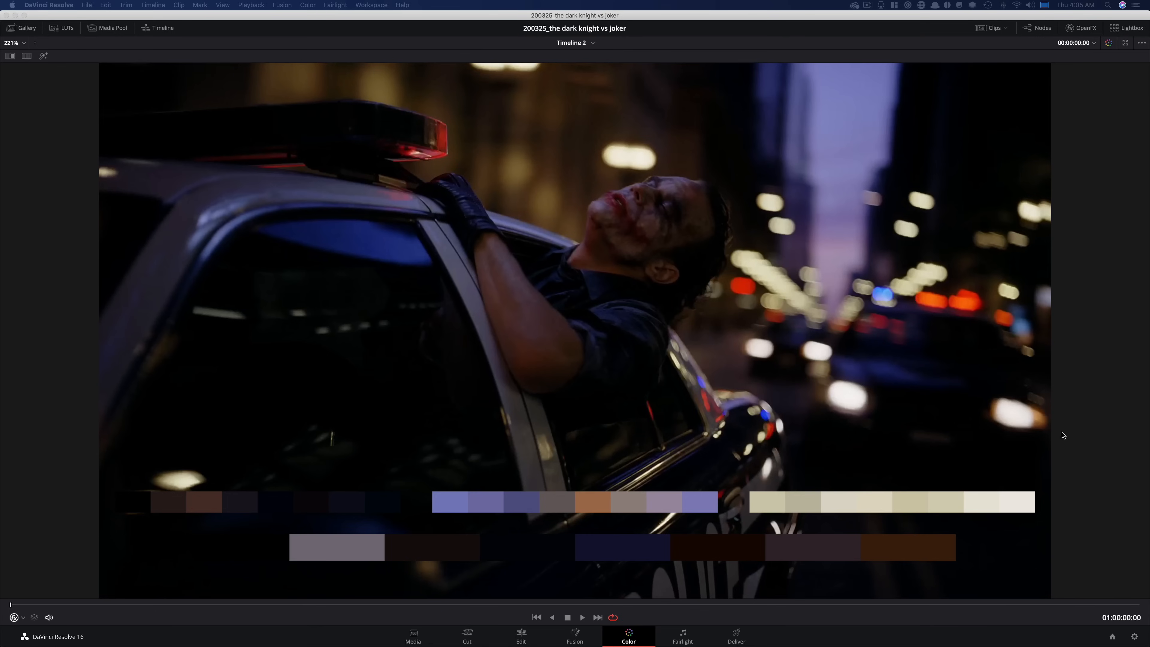
key(shift+f)
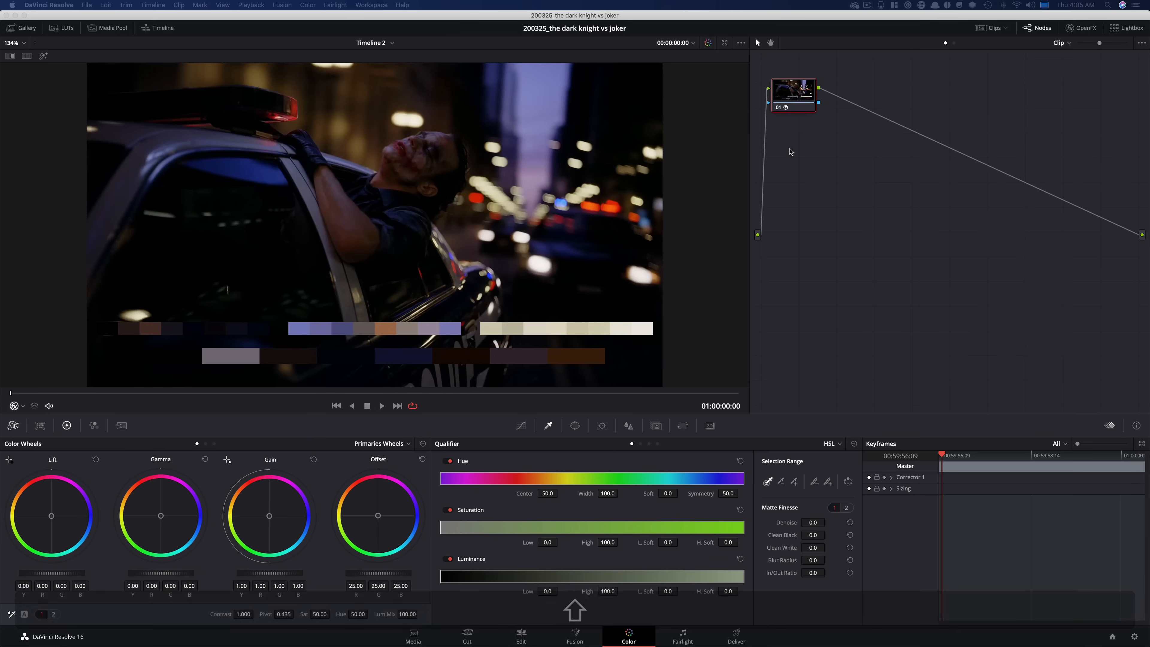
ctrl+click(803, 95)
click(961, 174)
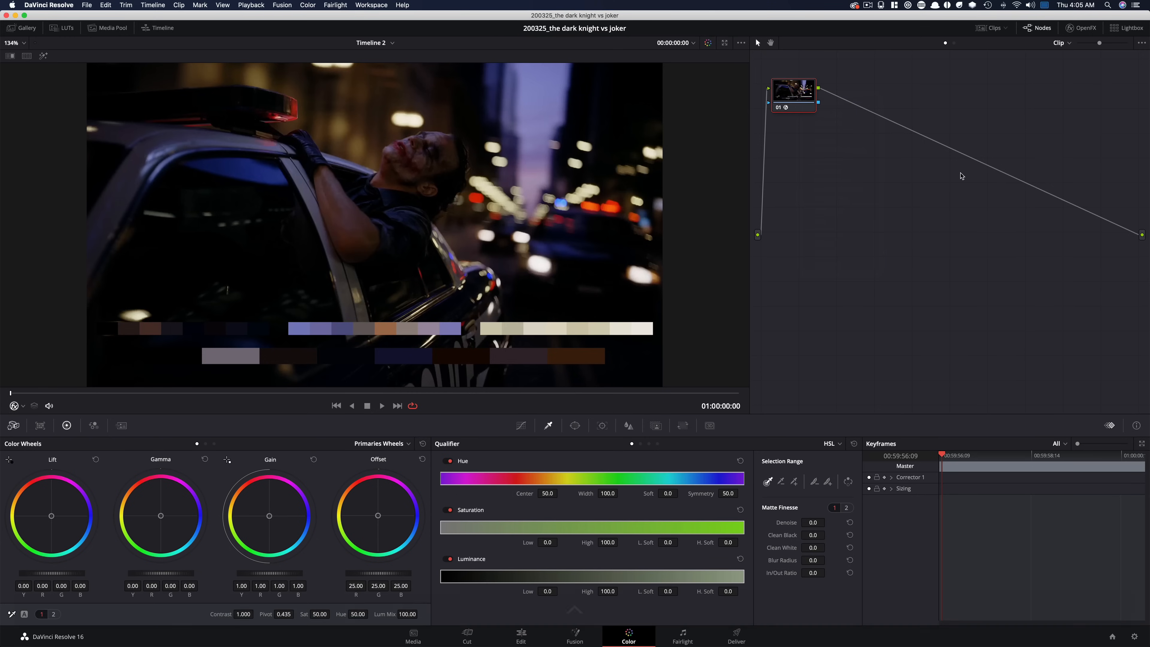
Step: Move on the timeline to the flat rooftop clip of the bearded man
key(Up)
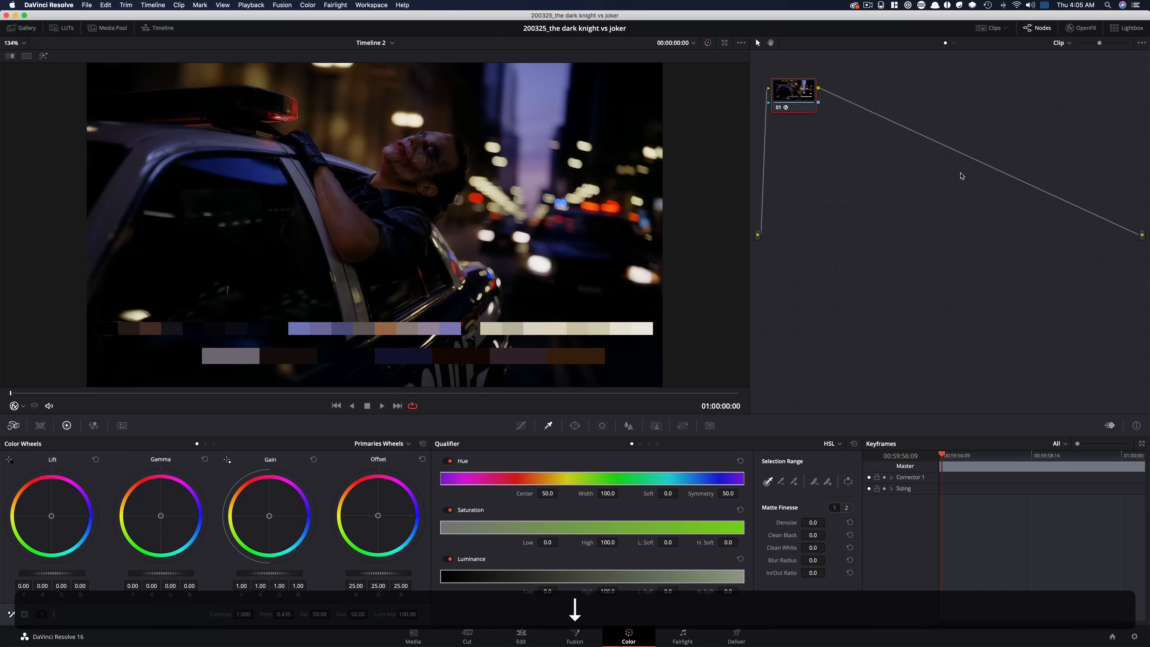
key(Down)
key(Down)
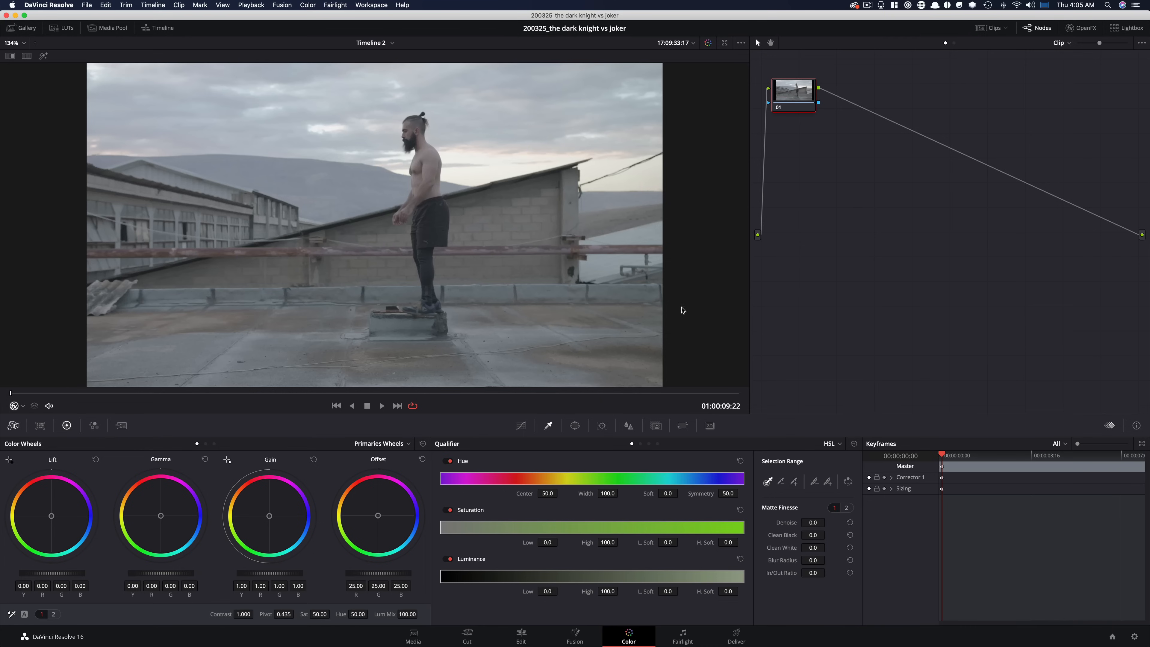
Step: Compare the rooftop clip with the police-car reference still by switching the image wipe on and off
key(super+w)
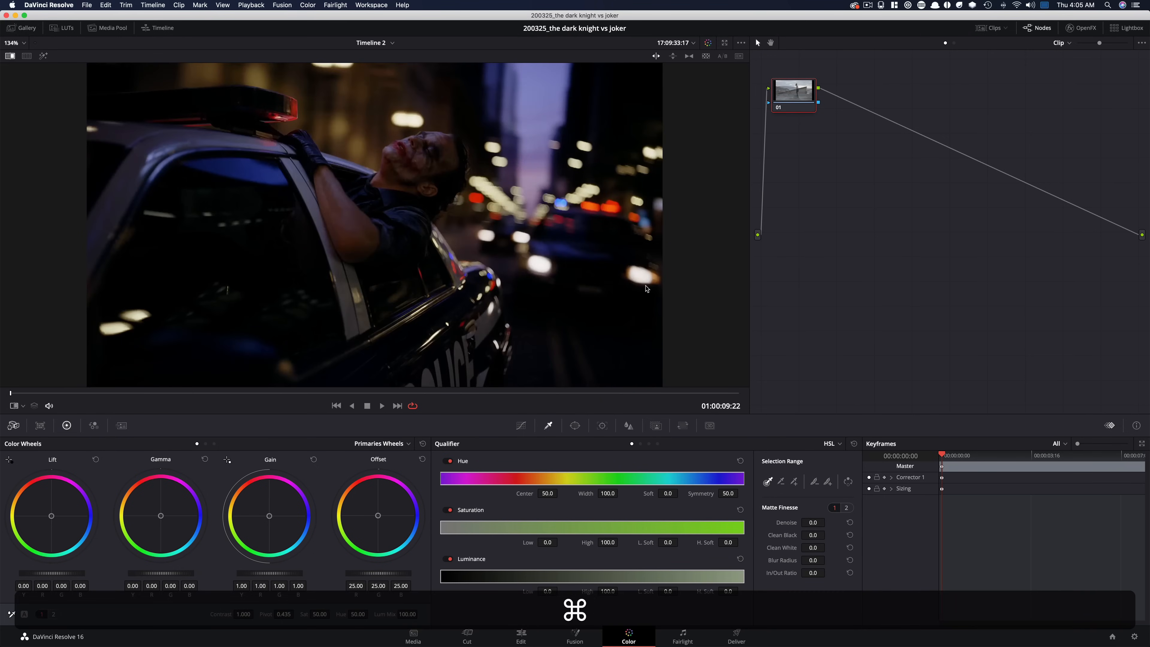
key(super+w)
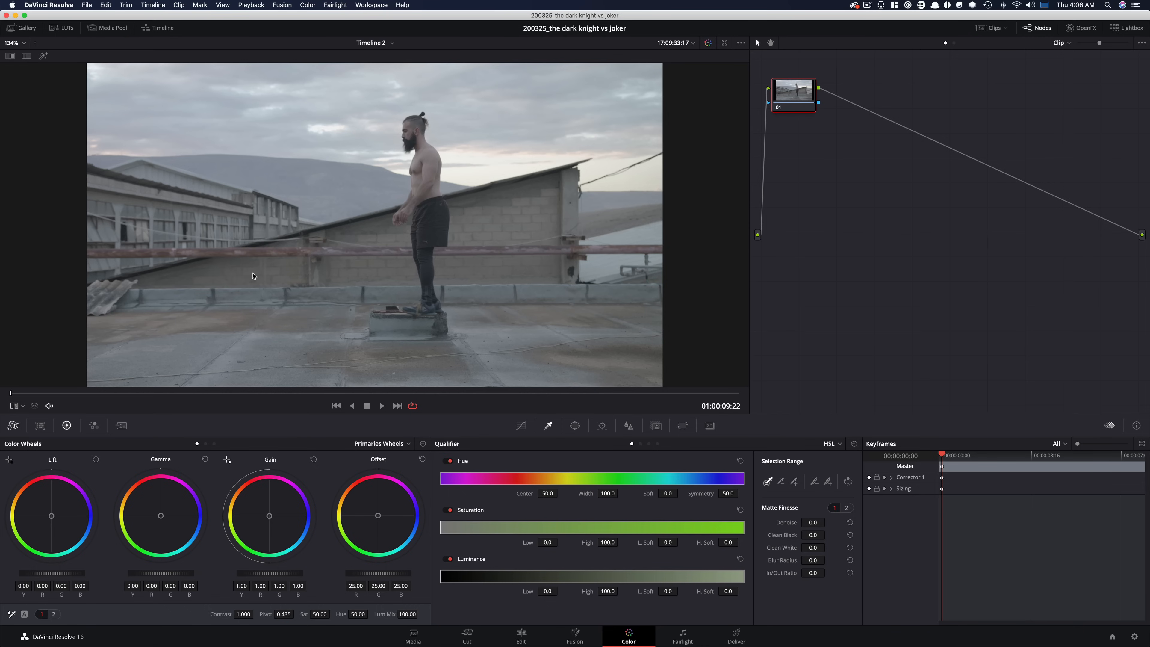
key(super+w)
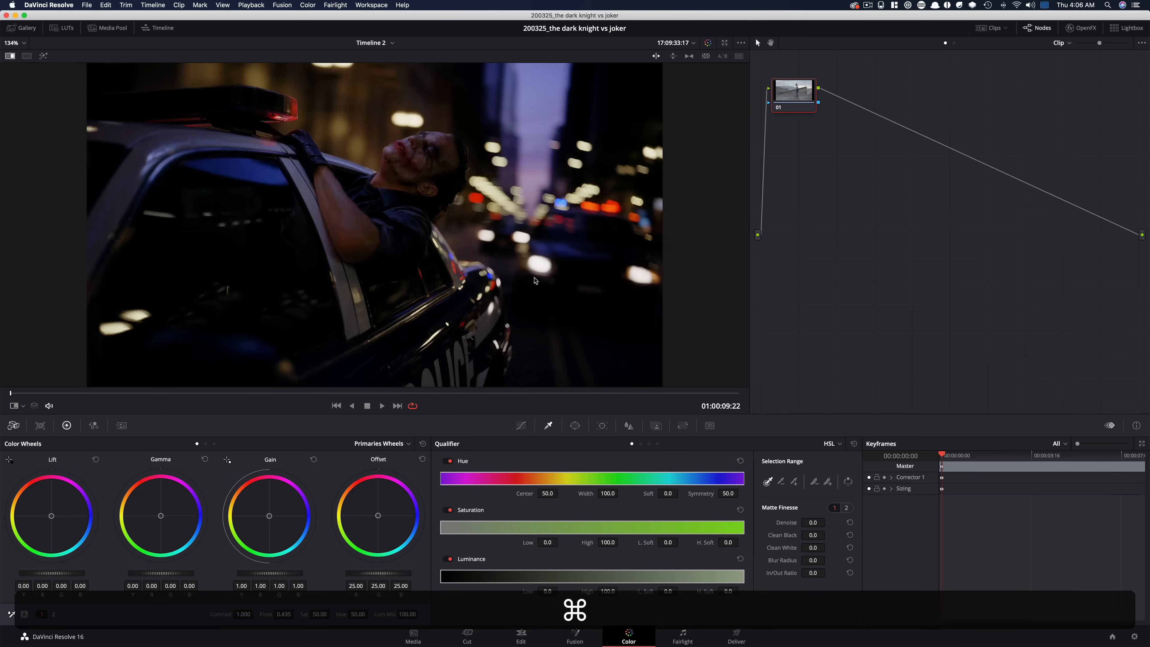
key(super+w)
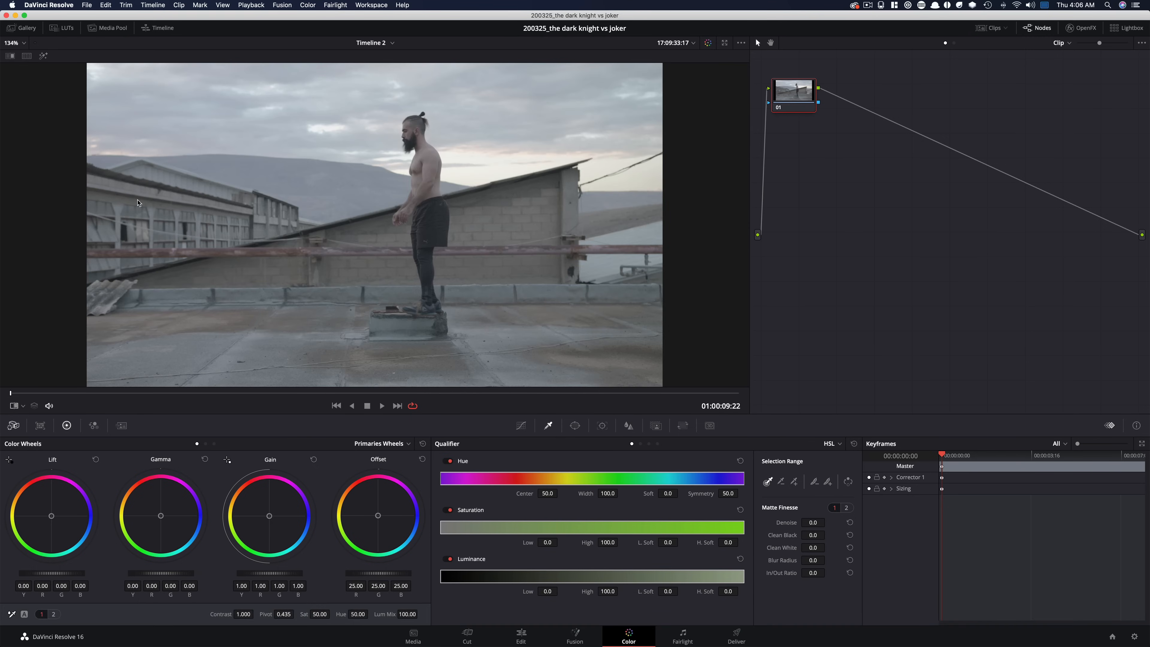
key(super+w)
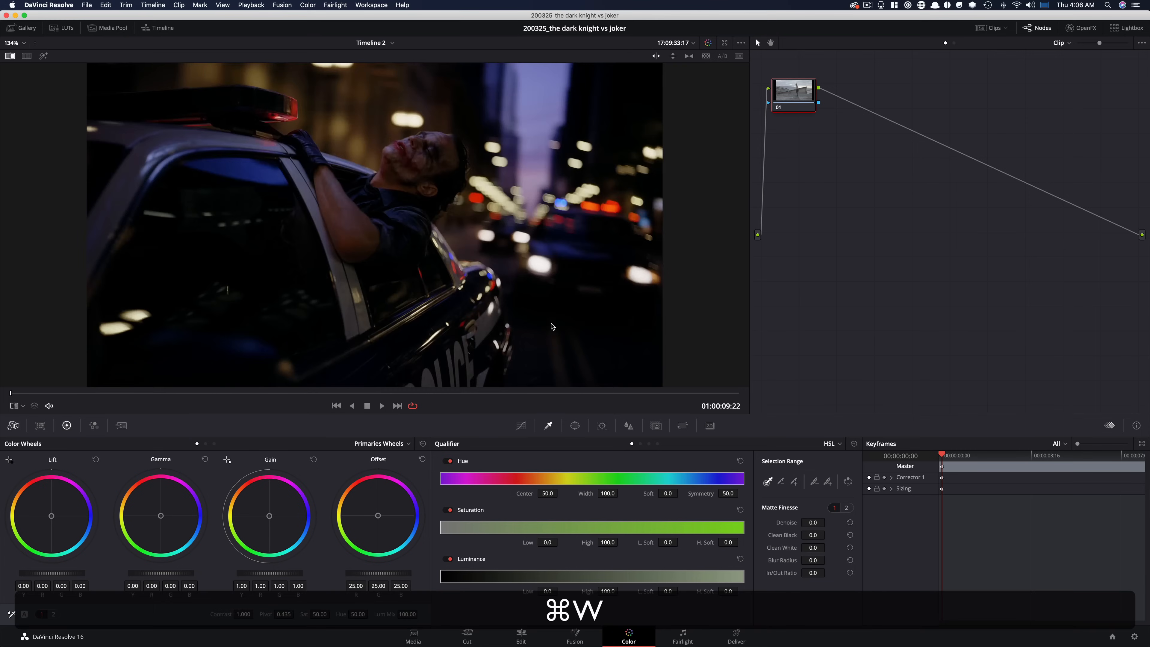
key(super+w)
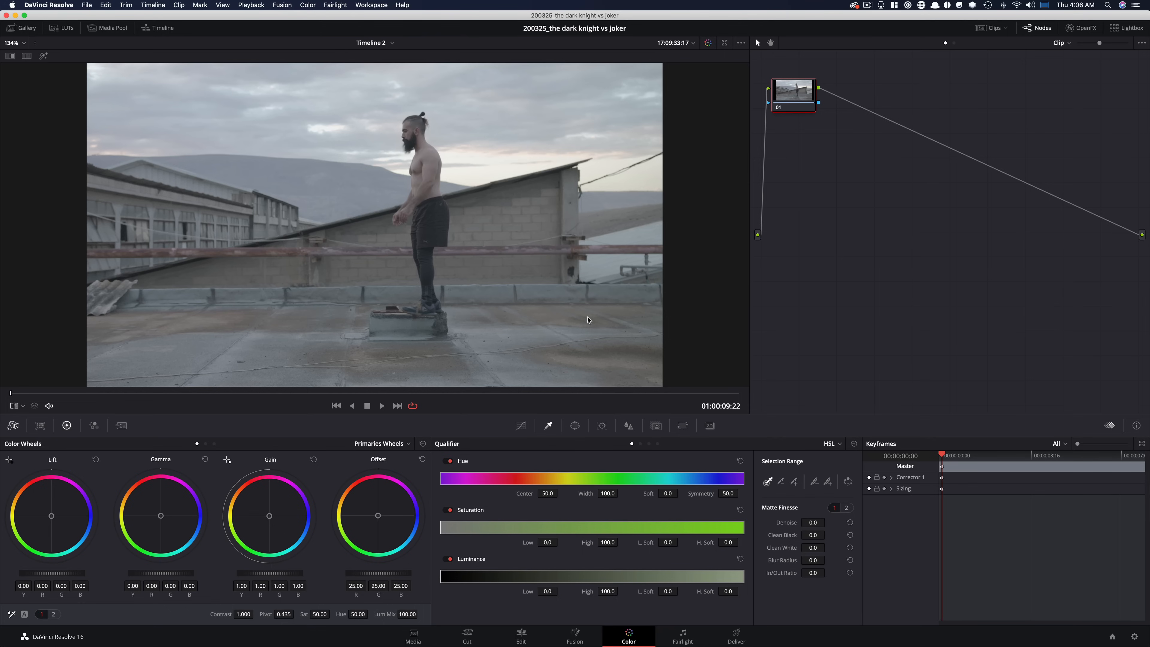
key(super+w)
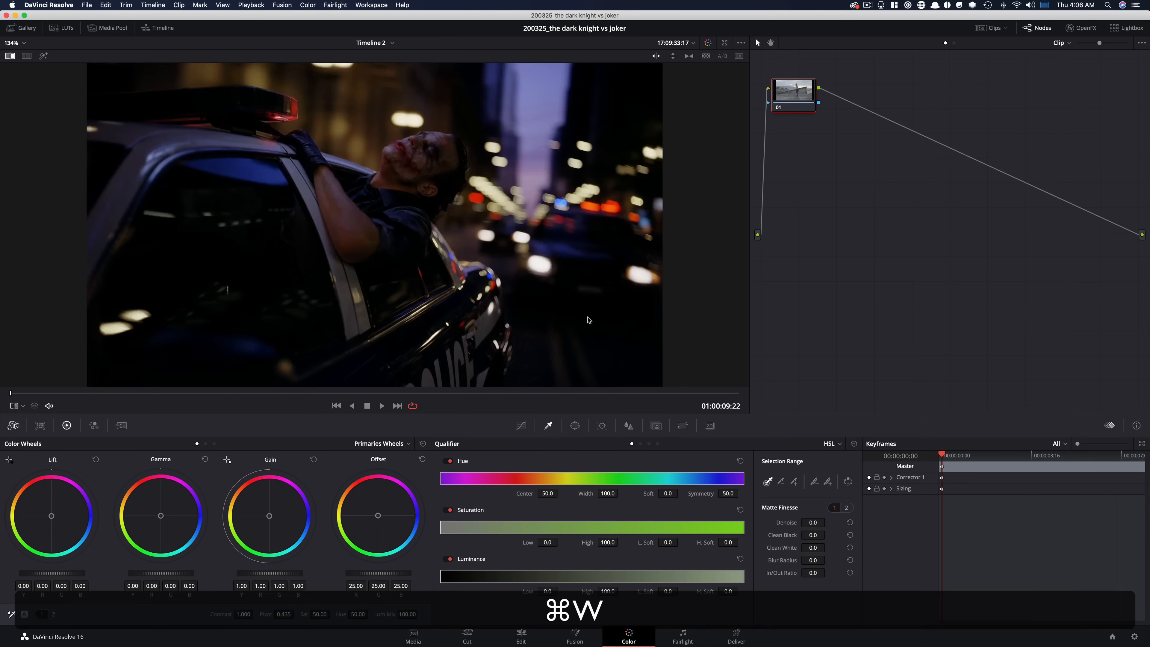
key(super+w)
key(super+w)
key(super+w)
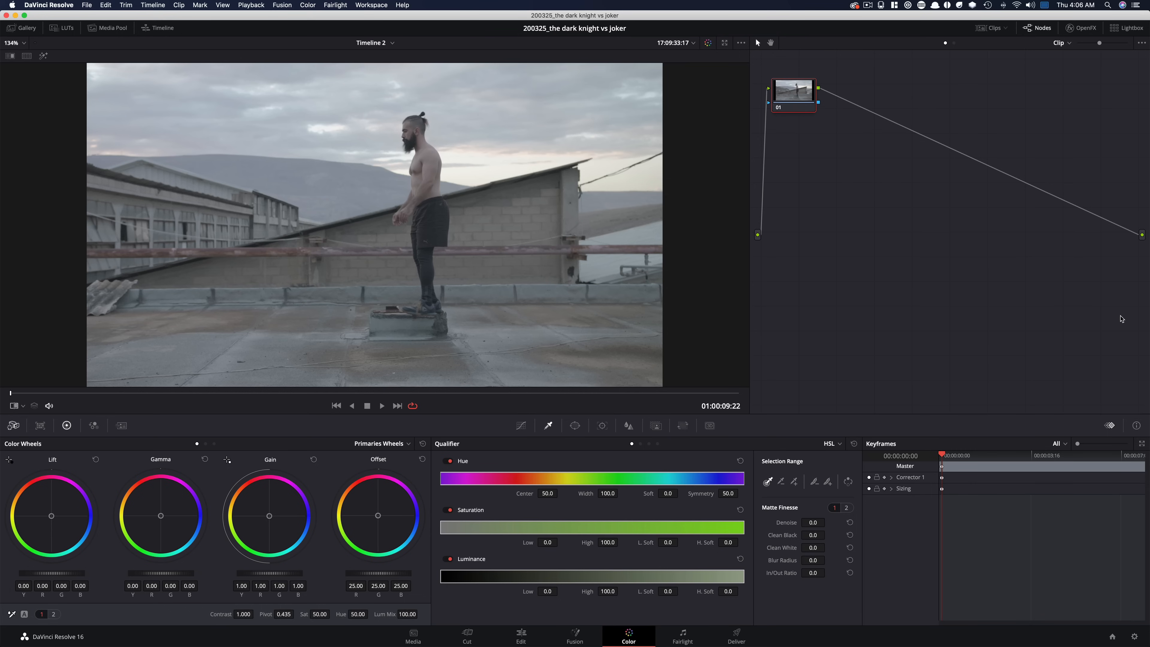
Step: Show the rooftop clip beside the police-car still from the gallery, using split screen set to Selected Still Images
key(alt+super+w)
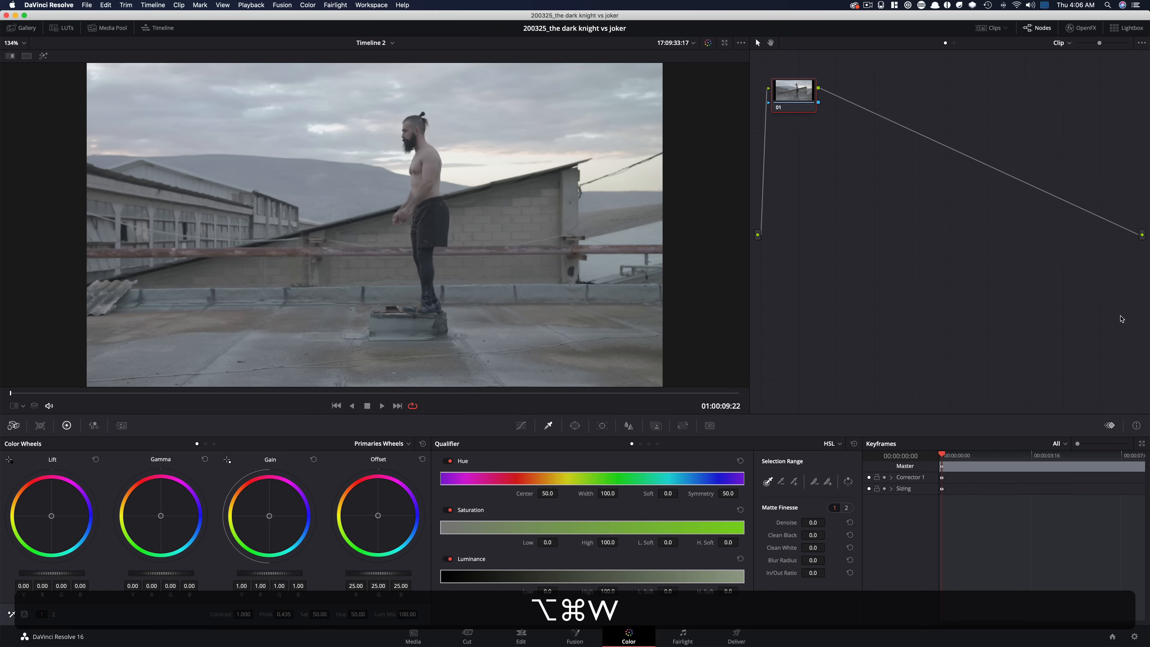
click(21, 27)
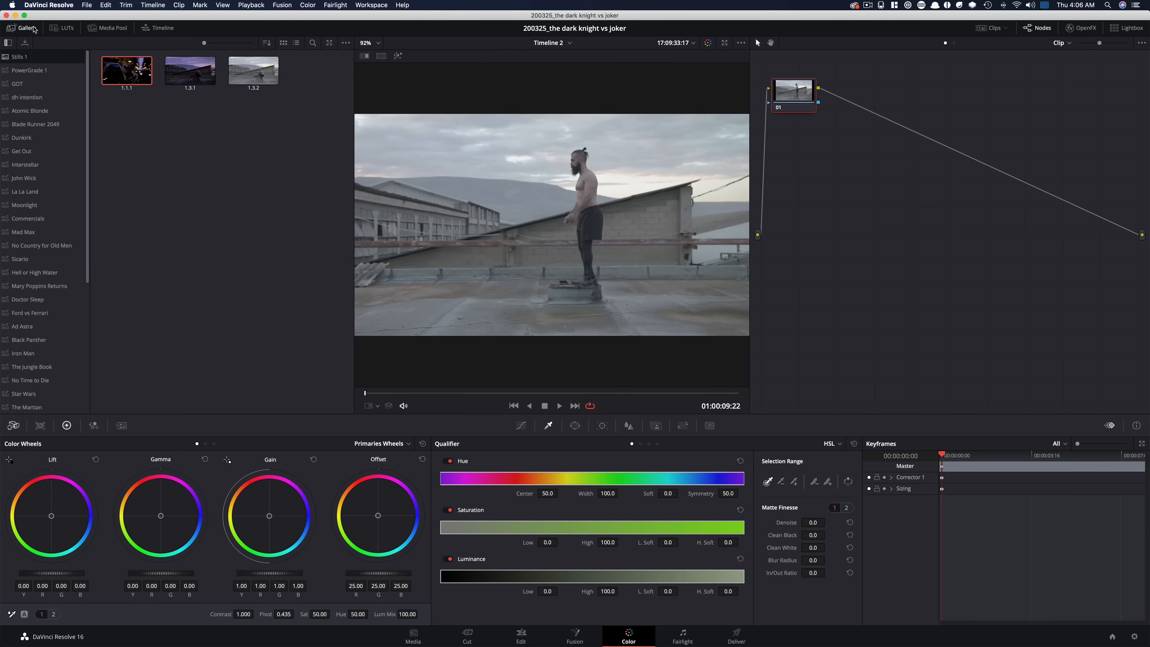
scroll(77, 290, down, 1)
scroll(84, 292, up, 3)
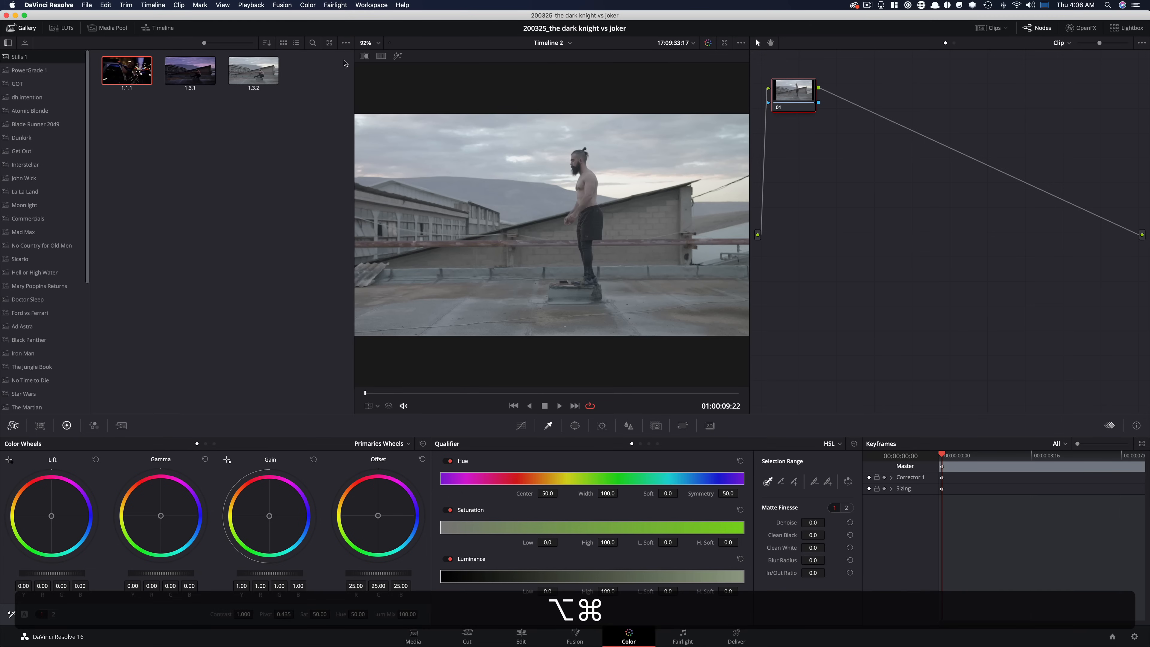
click(381, 58)
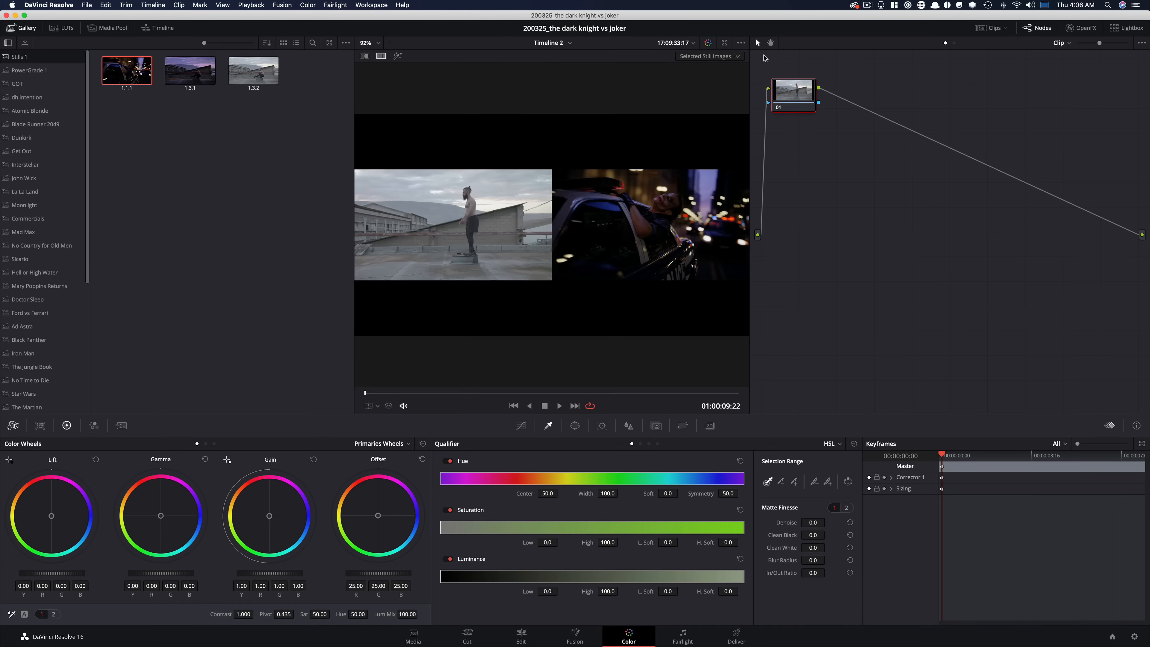
click(714, 58)
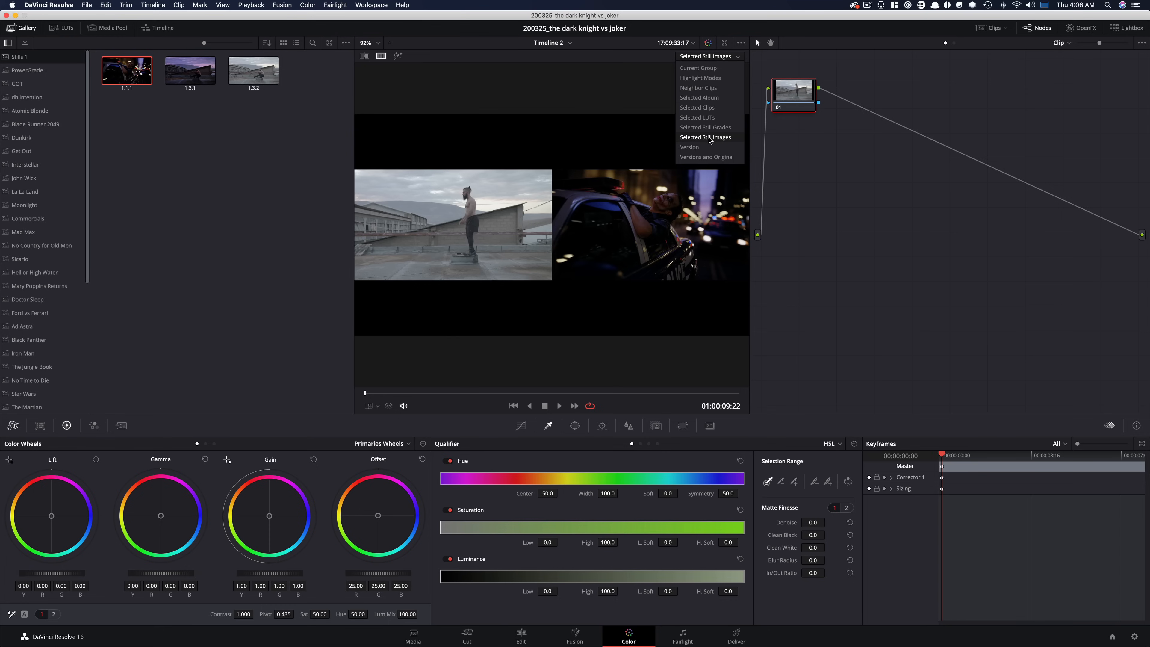
click(713, 139)
click(14, 30)
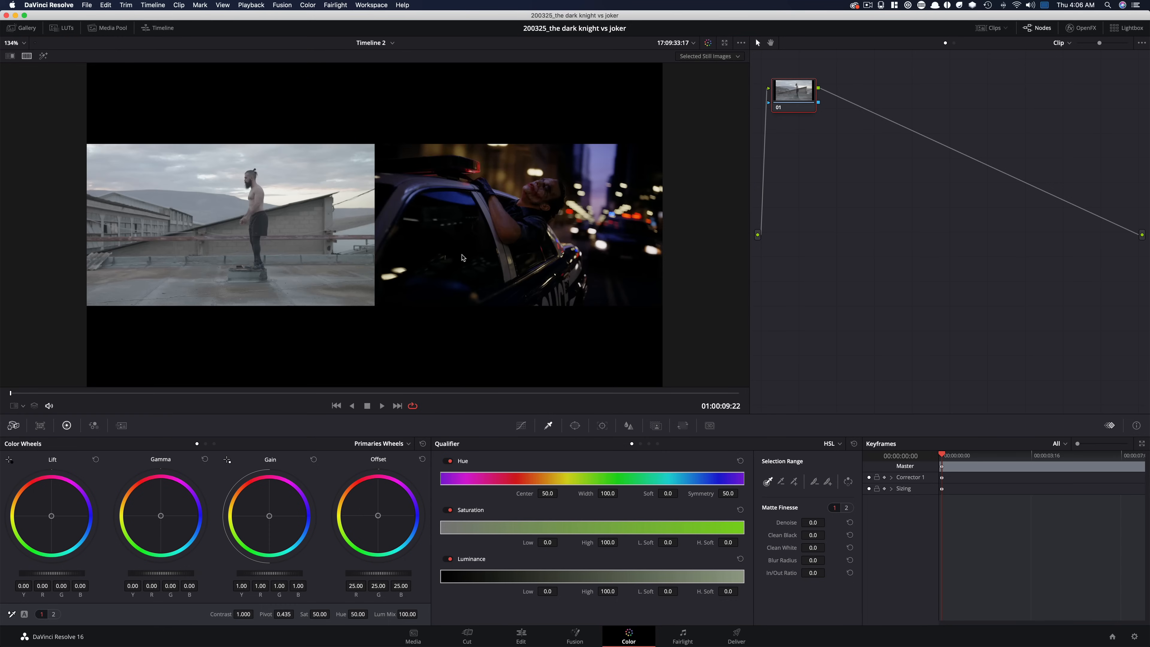
Step: Enlarge the split-screen comparison to 209% in a widened viewer and display the video scopes
key(super)
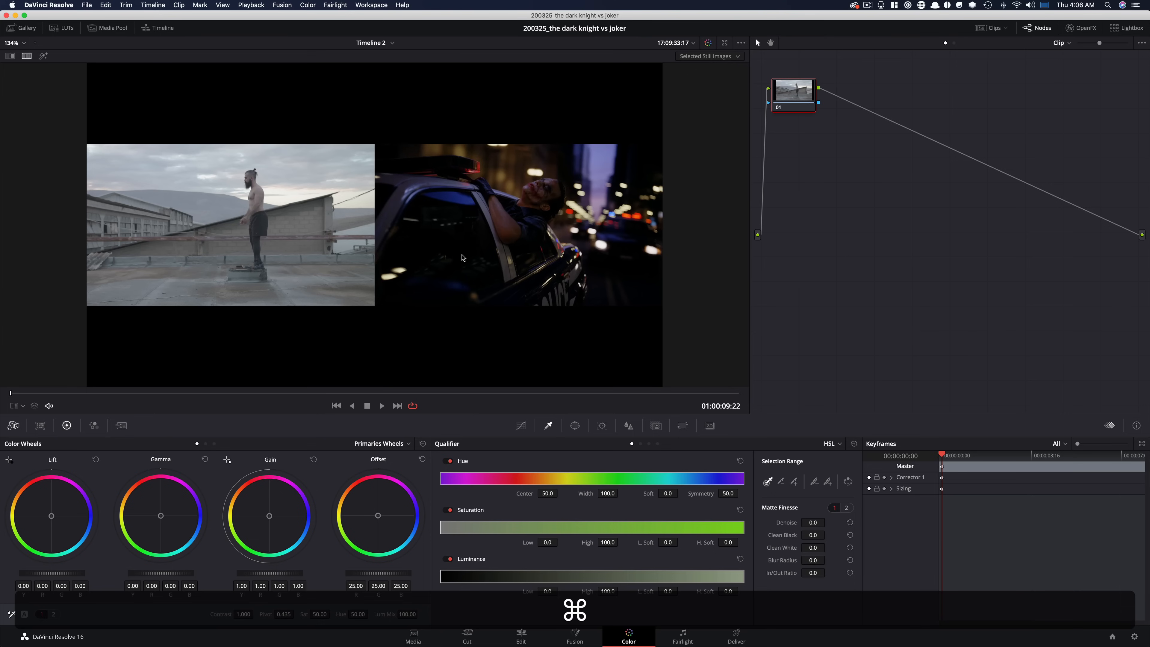
key(super+equal)
key(super+equal)
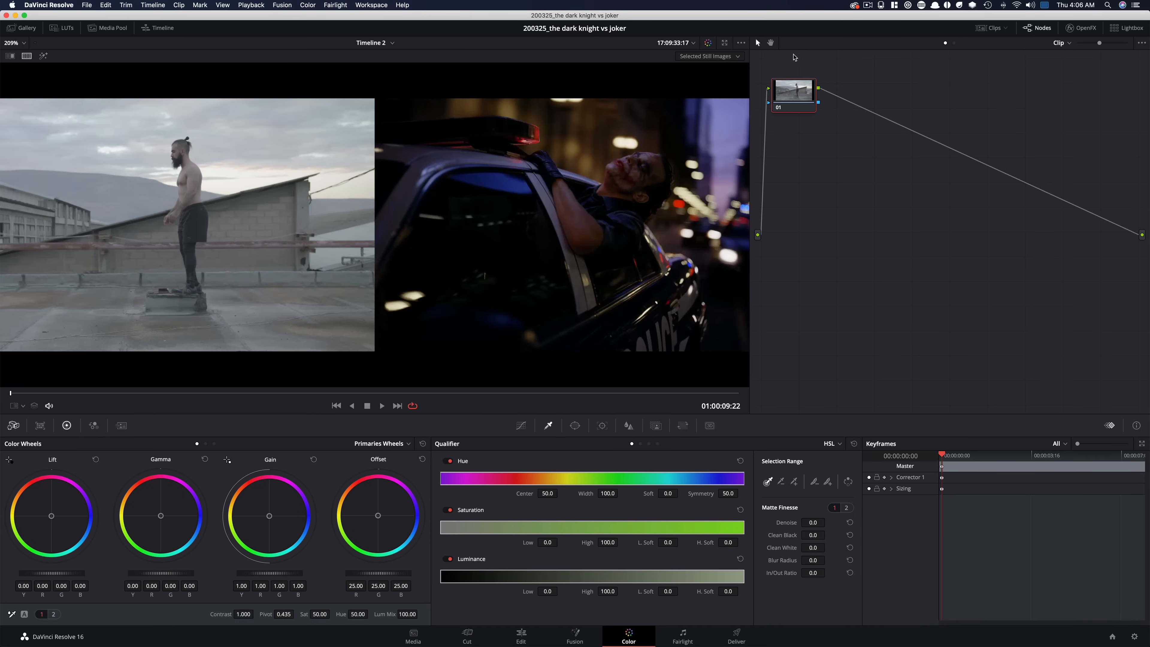
drag(750, 79, 905, 79)
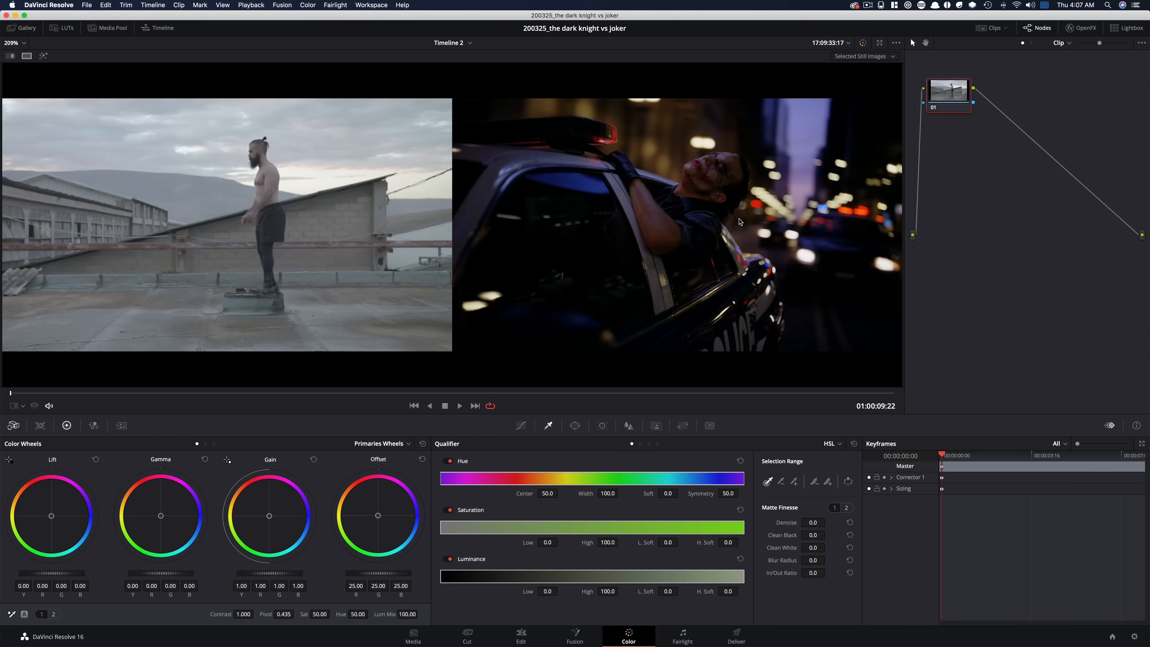
key(super+shift+w)
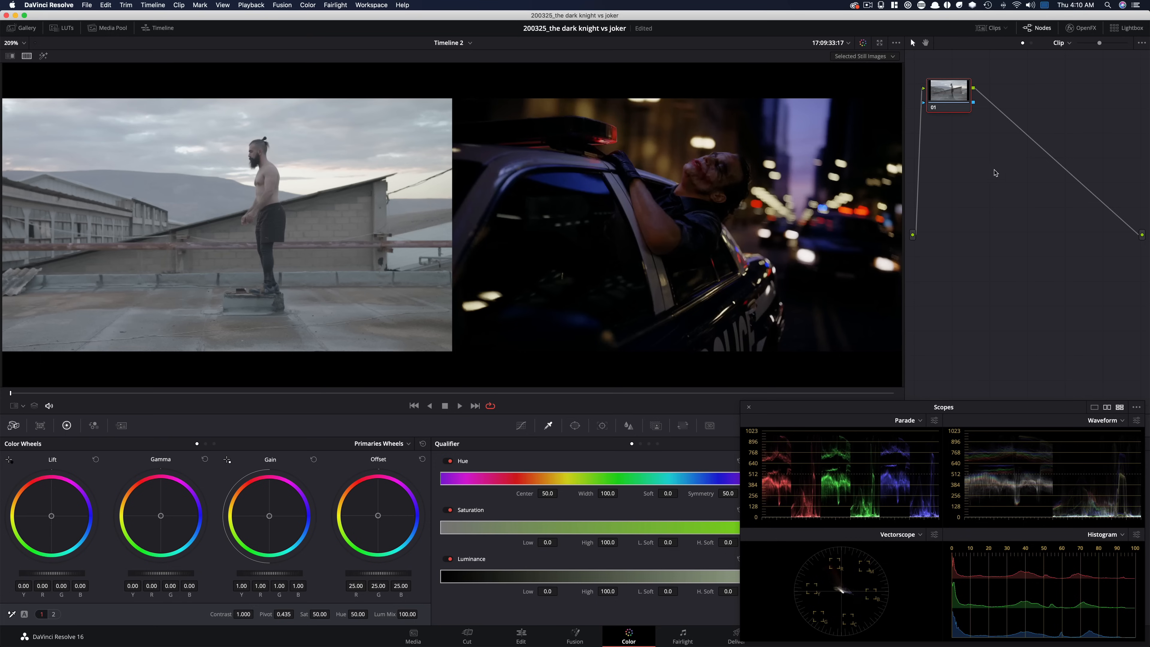
Step: Label node 01 "nr" and add a serial node labelled "exp" directly beneath it
key(Tab)
text(nr)
key(Return)
key(alt+s)
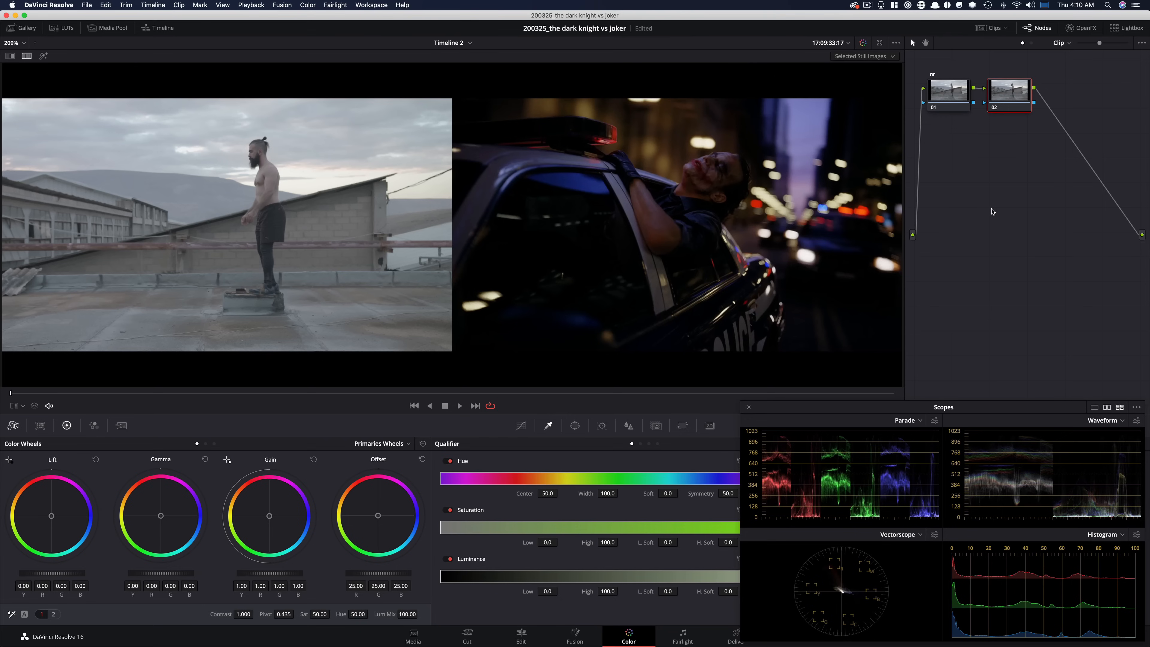
drag(1017, 101, 957, 153)
key(Tab)
text(exp)
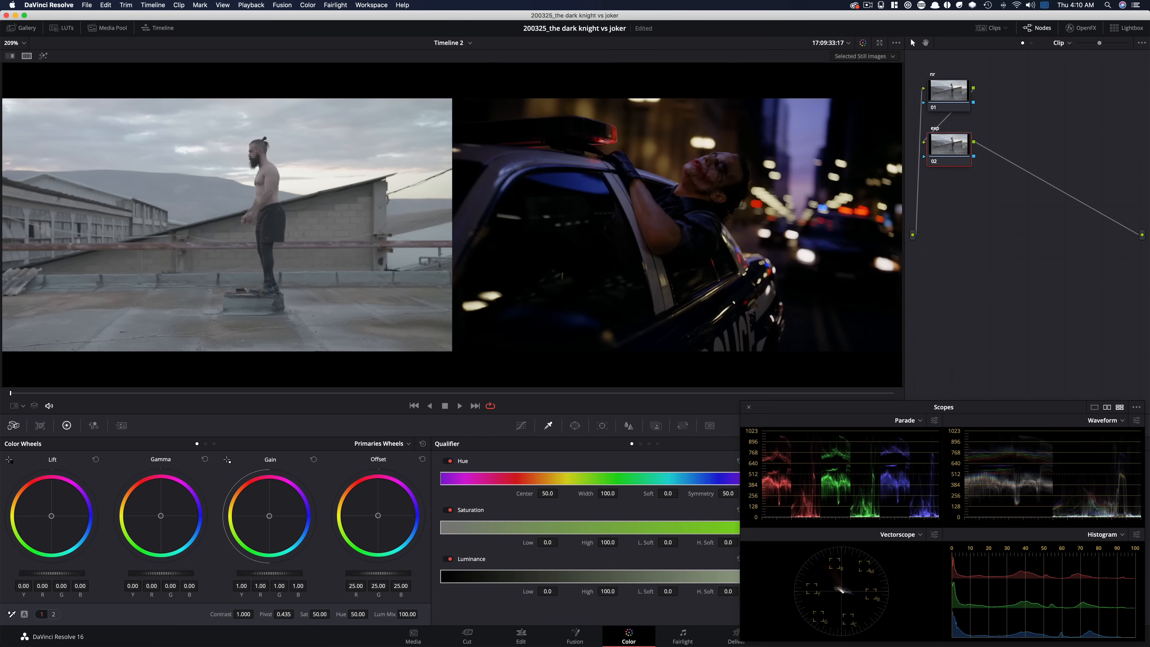
Step: Add two more serial nodes after the exp node, labelled "sat" and "look"
key(alt+s)
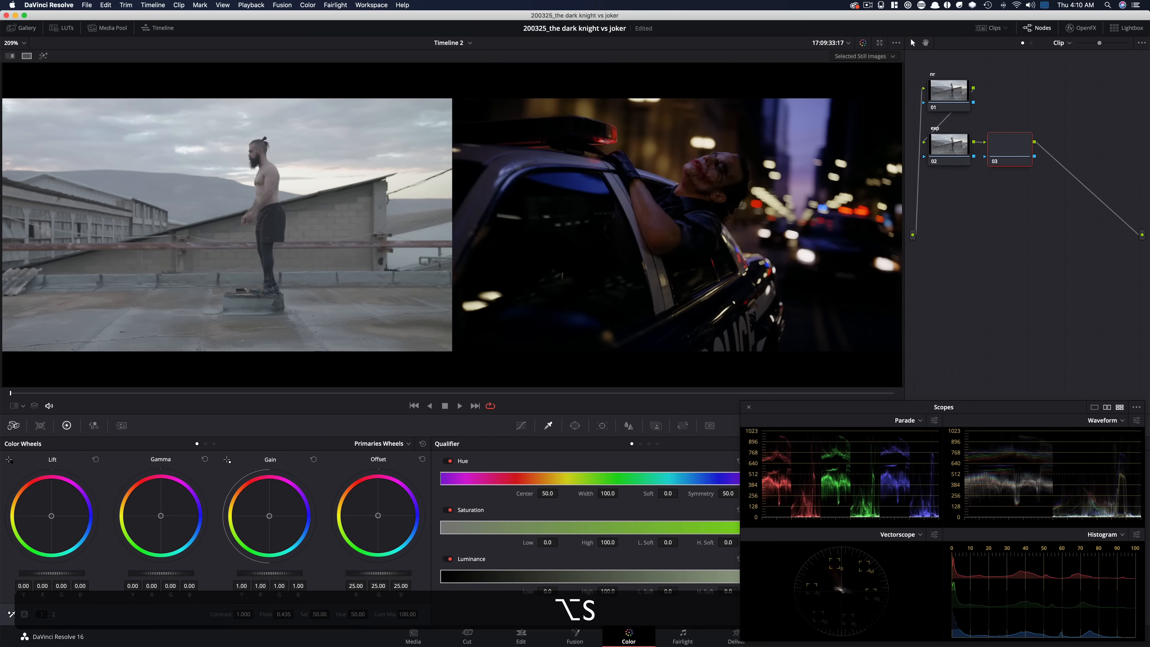
key(Tab)
text(sat)
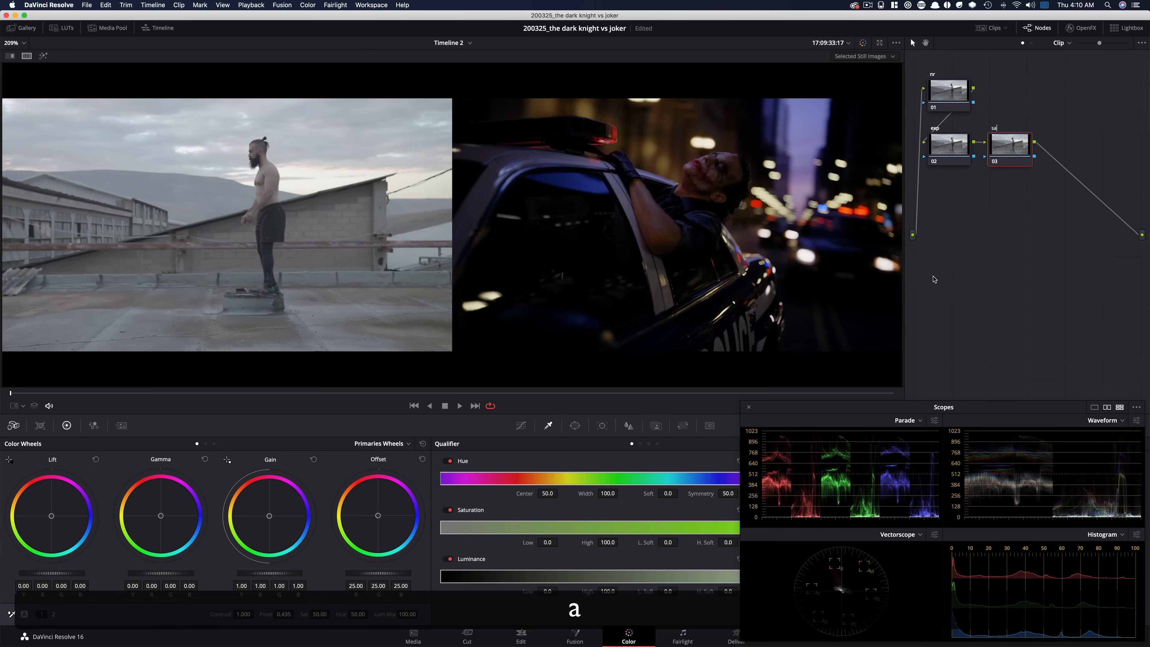
key(Return)
key(alt+s)
text(look)
key(Return)
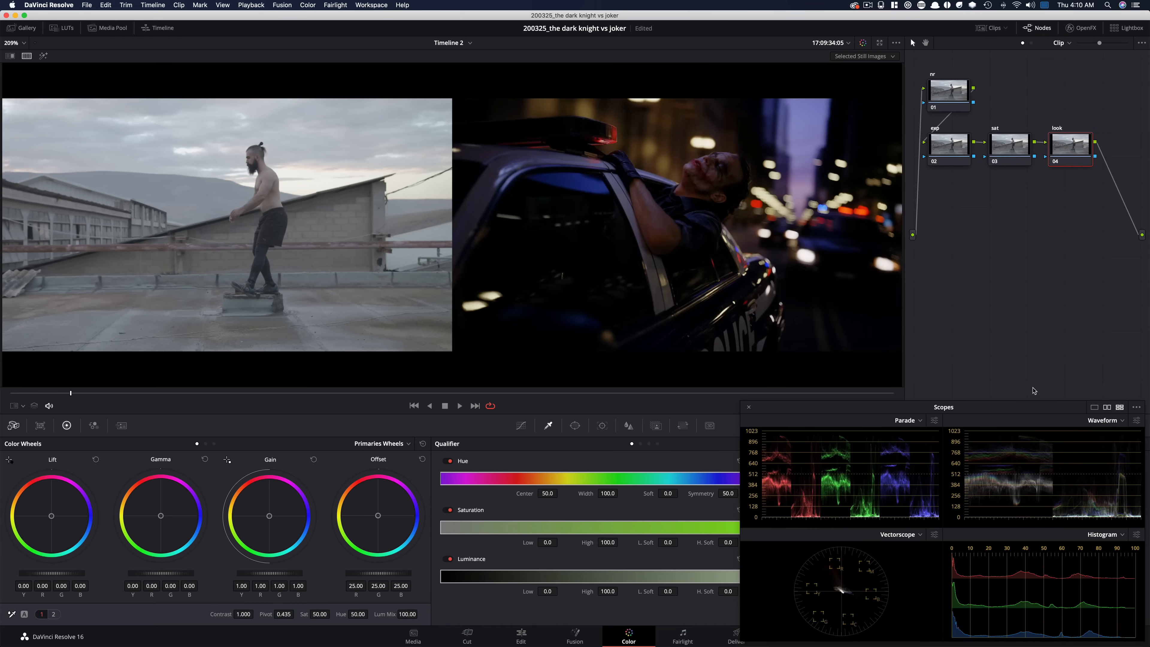
Step: Add a parallel node below the look node and arrange the scaled-down node tree with the mixer close beside it
key(alt+p)
click(1116, 167)
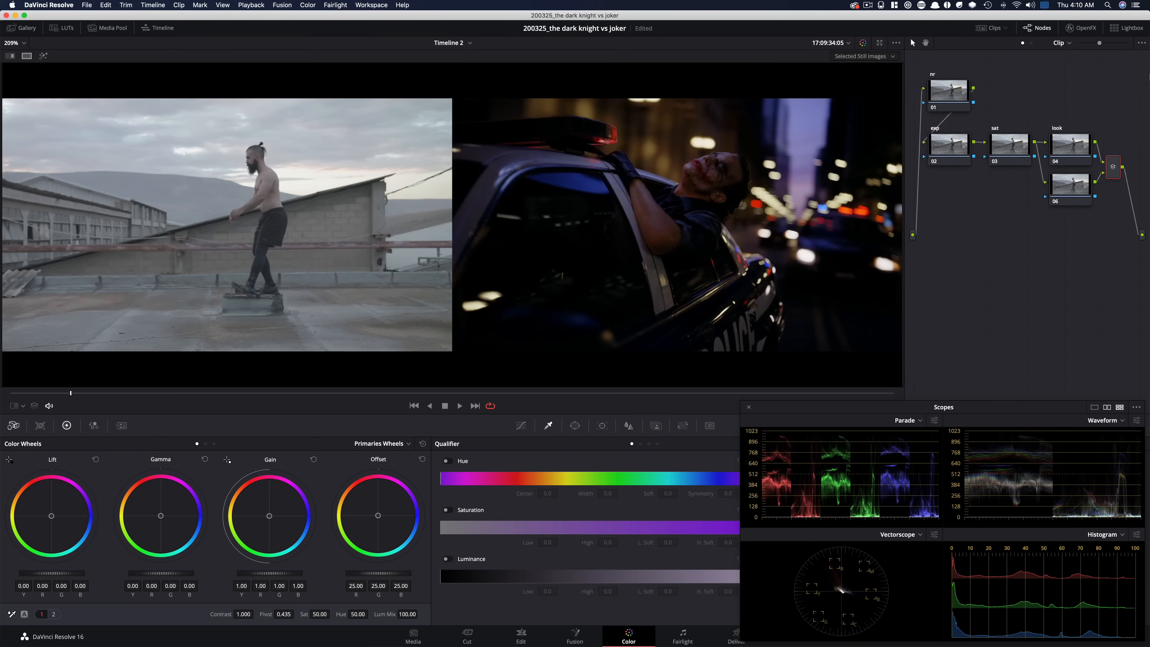
click(1088, 42)
drag(951, 94, 1115, 217)
drag(1093, 181, 1071, 182)
click(1043, 203)
double_click(1043, 203)
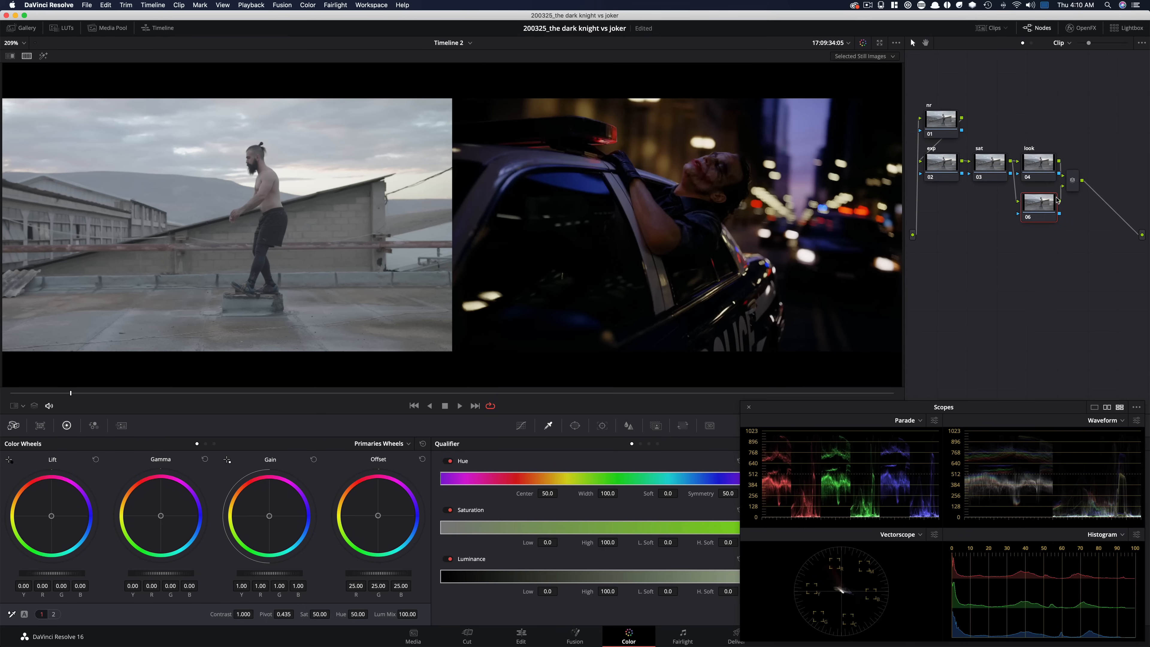
Step: Label the parallel node below look "sky" and add another parallel node labelled "face" beneath it
text(sky)
key(Return)
key(alt+p)
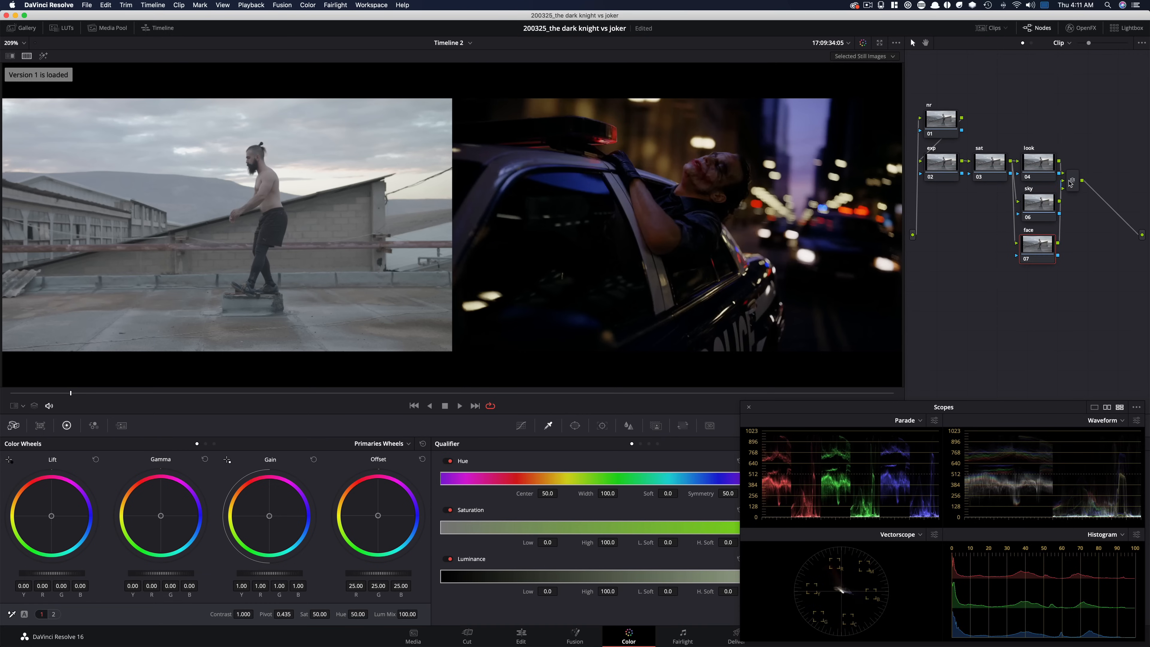
Step: Add a serial node after the parallel mixer and label it "look adj"
drag(1077, 180, 1082, 181)
key(alt+s)
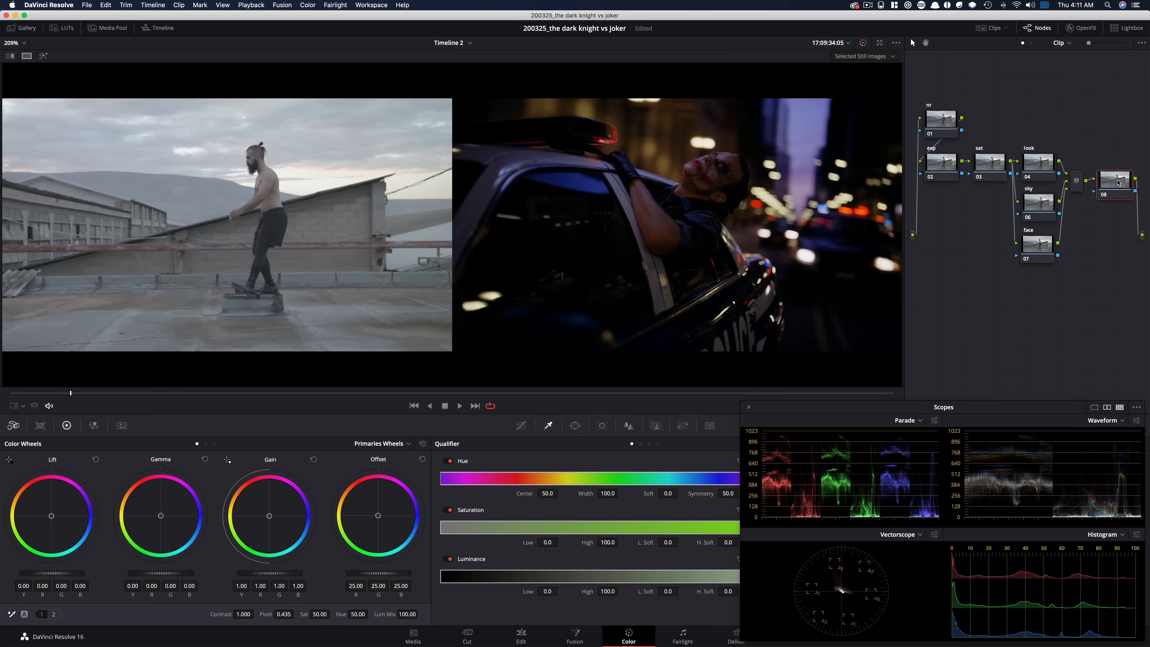
key(Tab)
text(look adj)
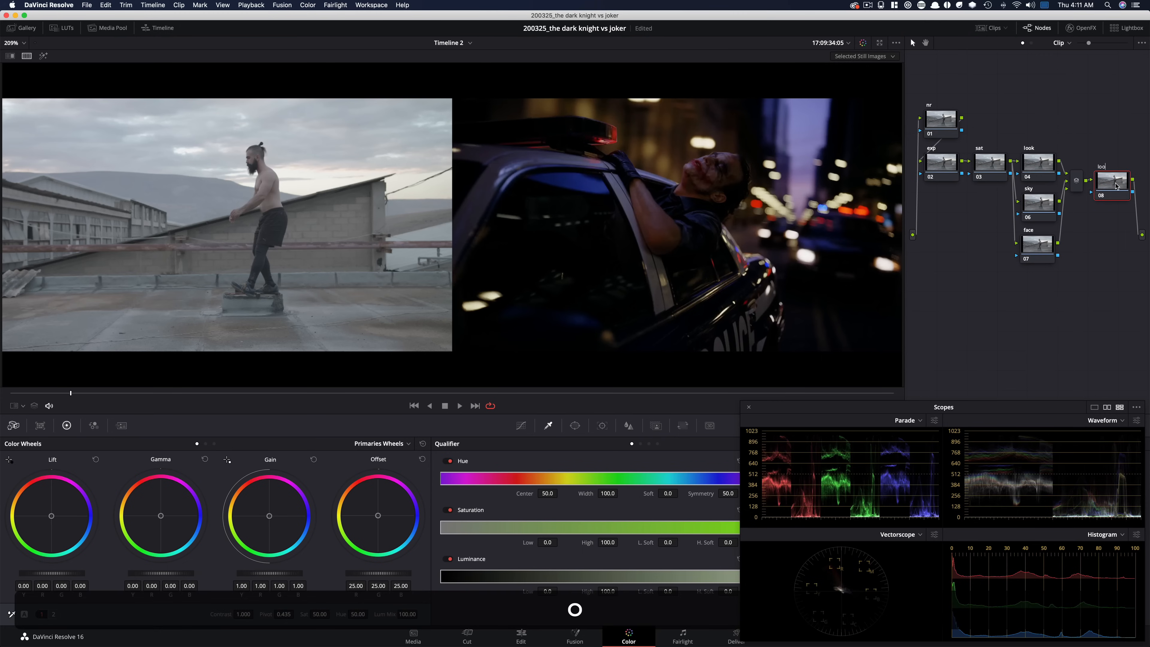
key(Return)
Step: Add a serial node after look adj, place it in a new row below the tree and label it "vignette"
key(alt+s)
drag(937, 216, 941, 287)
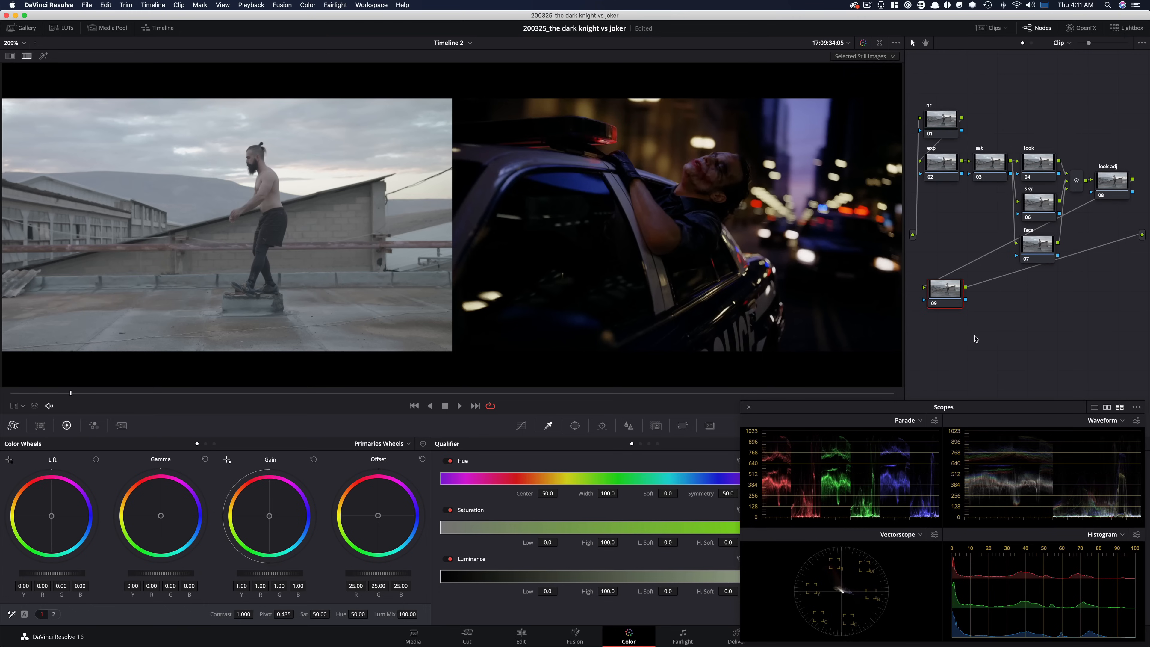
key(Tab)
text(vignette)
key(Return)
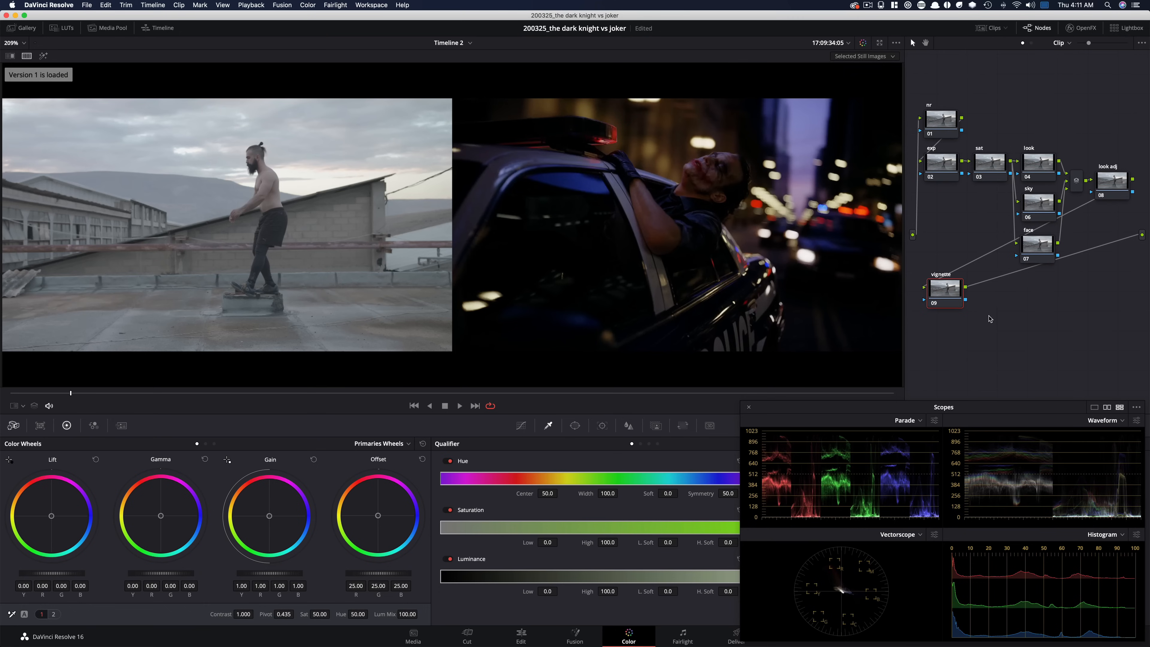
Step: Add a parallel node beneath the vignette node, tidy its mixer, and rename the vignette node "sky vig"
key(alt+p)
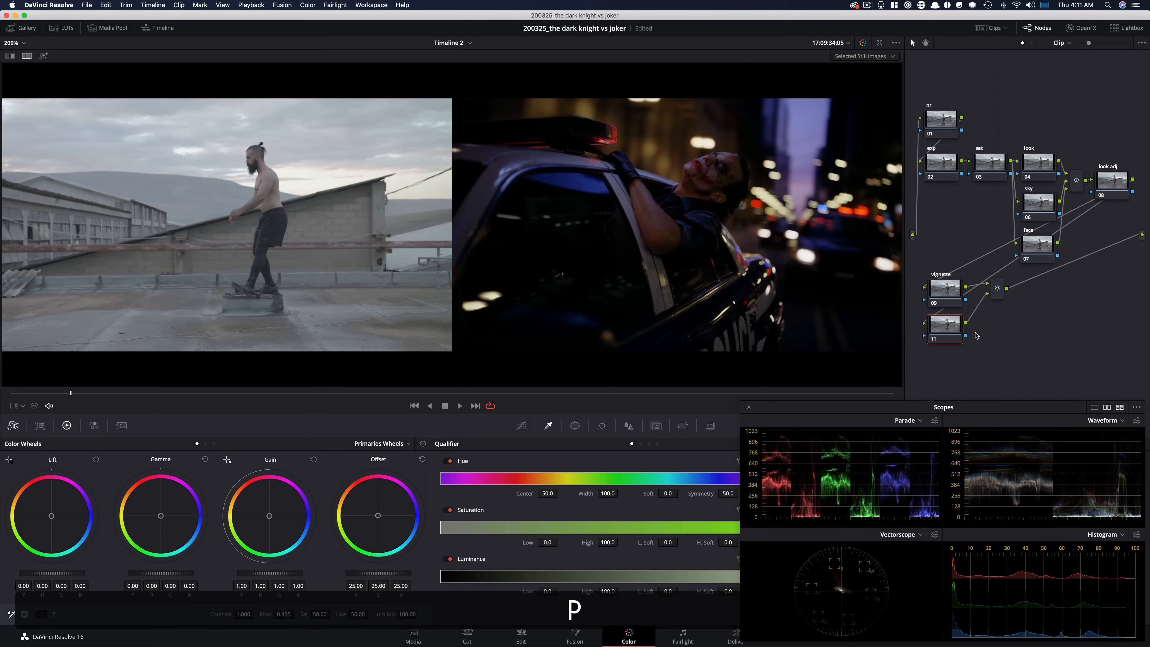
drag(996, 288, 1000, 308)
click(943, 289)
key(Tab)
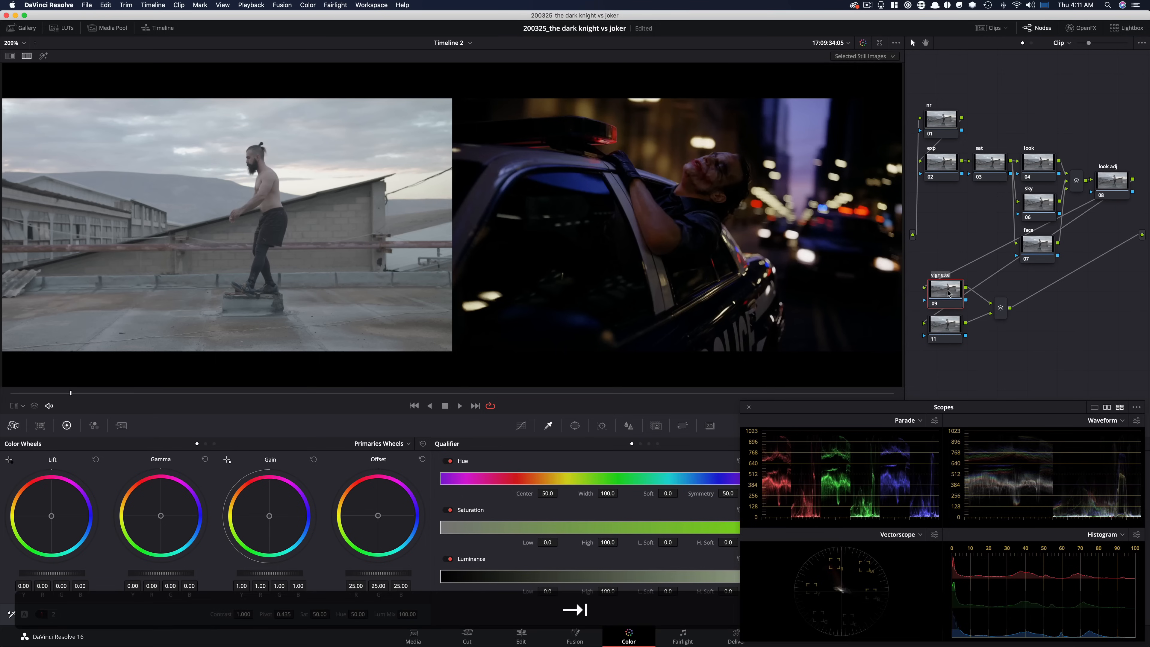
text(sky vig)
key(Return)
Step: Move the parallel node below sky vig slightly down and label it "ground vig"
drag(942, 329, 943, 335)
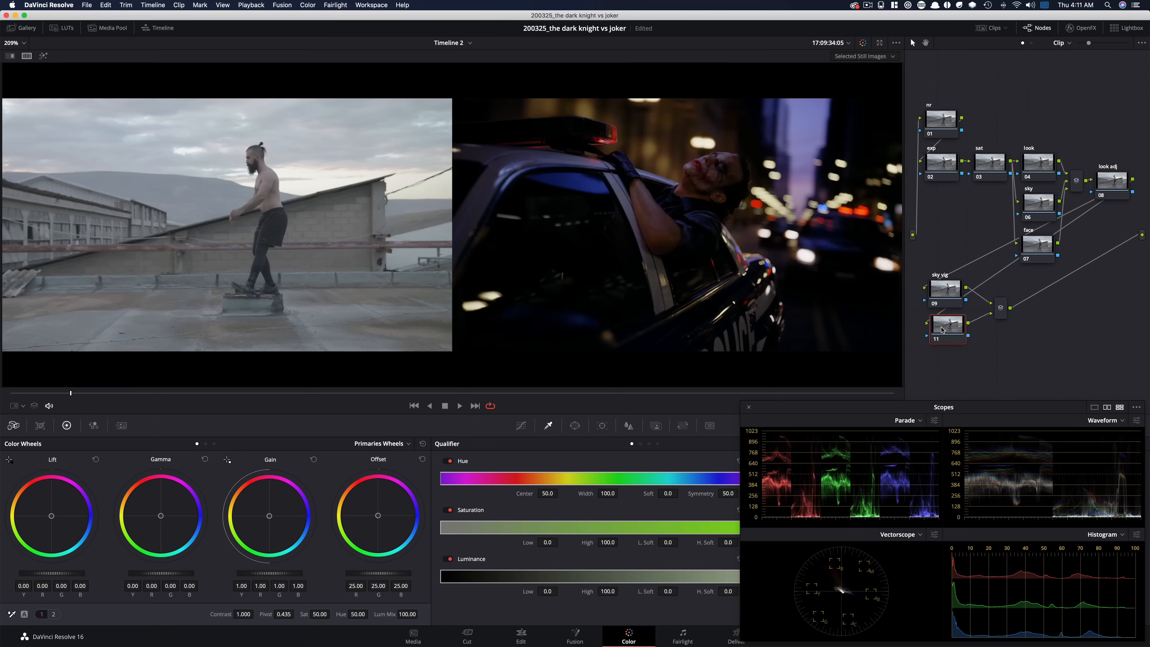
text(ground vig)
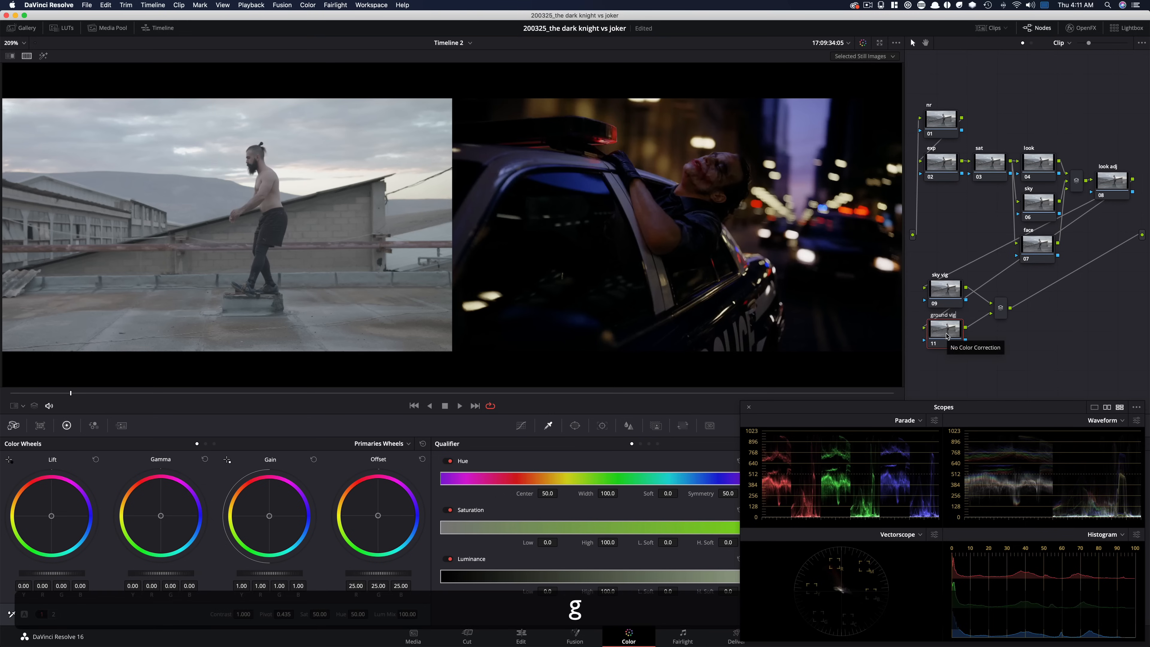
key(Return)
Step: Add a serial node after the second parallel mixer and label it "global adj"
click(1001, 308)
key(alt+s)
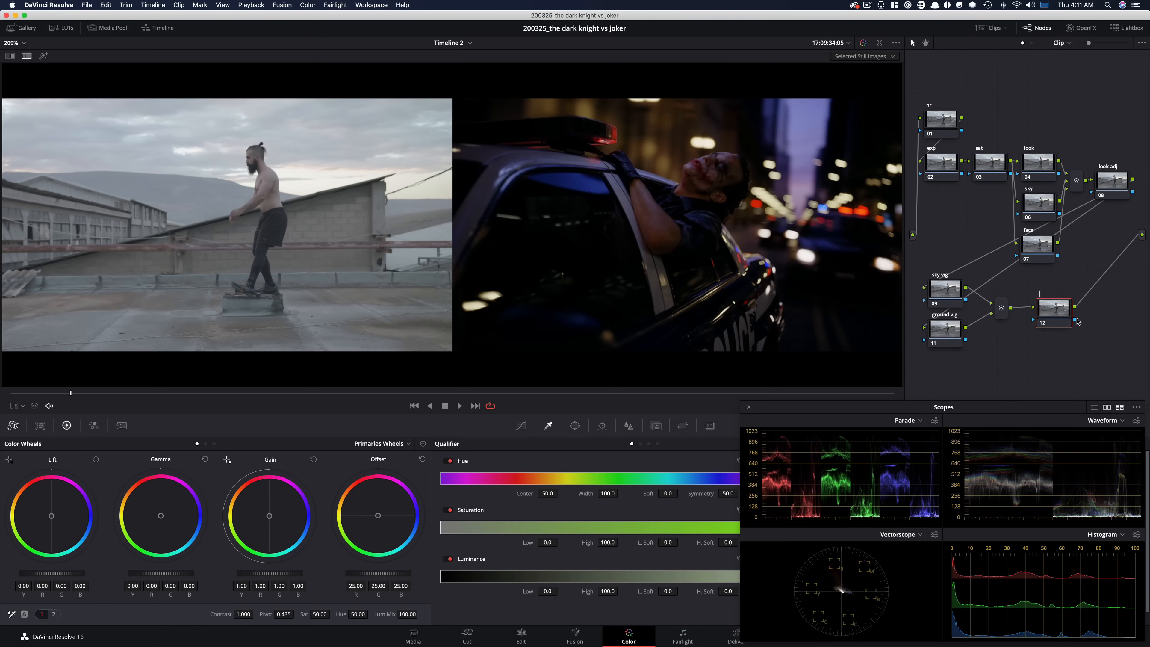
text(global adj)
key(Return)
Step: Add two more serial nodes after global adj, labelled "sharpen" and "grain"
key(alt+s)
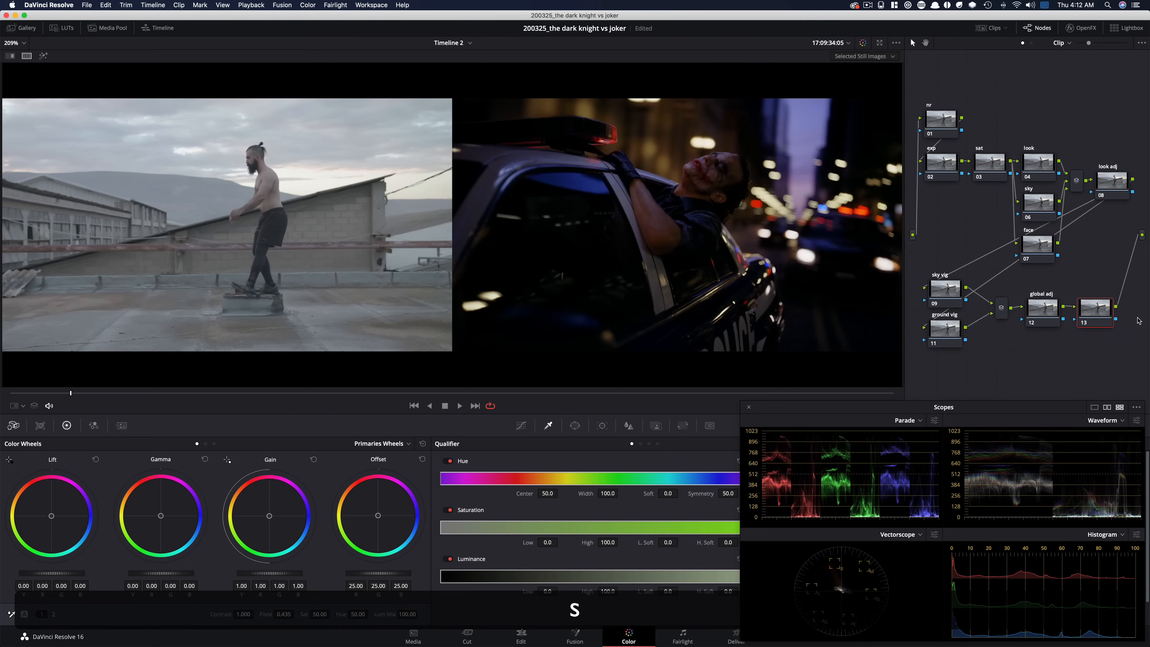
text(sharpen)
key(Return)
key(alt+s)
text(grain)
key(Return)
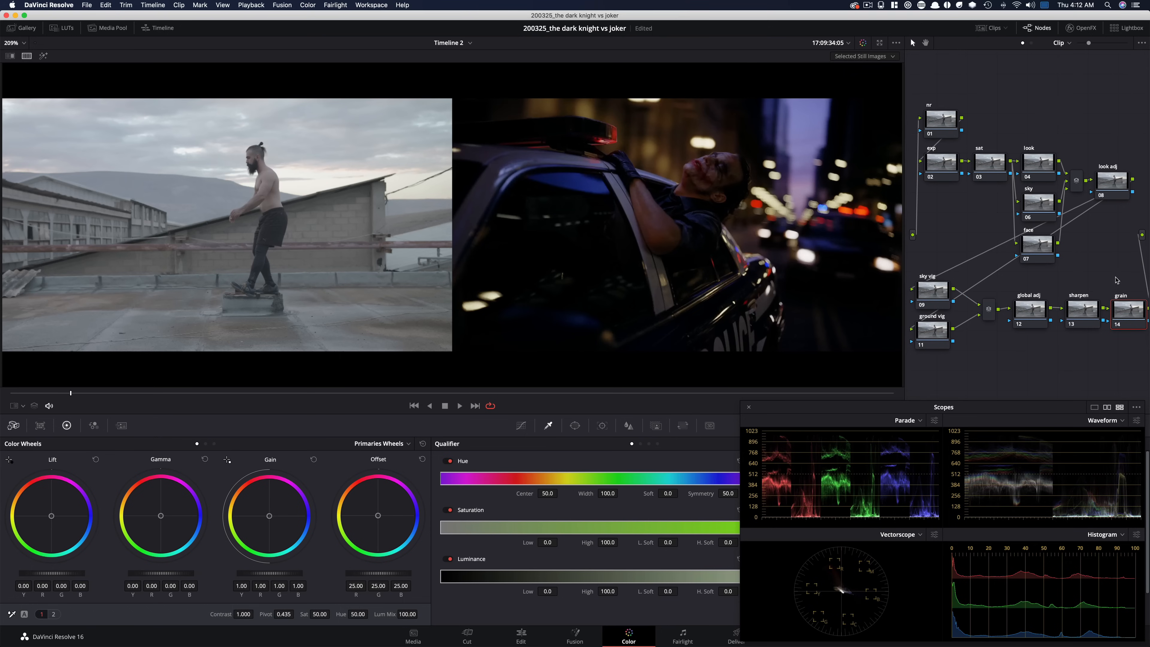
drag(1078, 279, 1118, 311)
click(1085, 279)
Step: Darken the exp node with lift -0.05, gamma 0.13, gain 0.59 and contrast 1.543
click(938, 170)
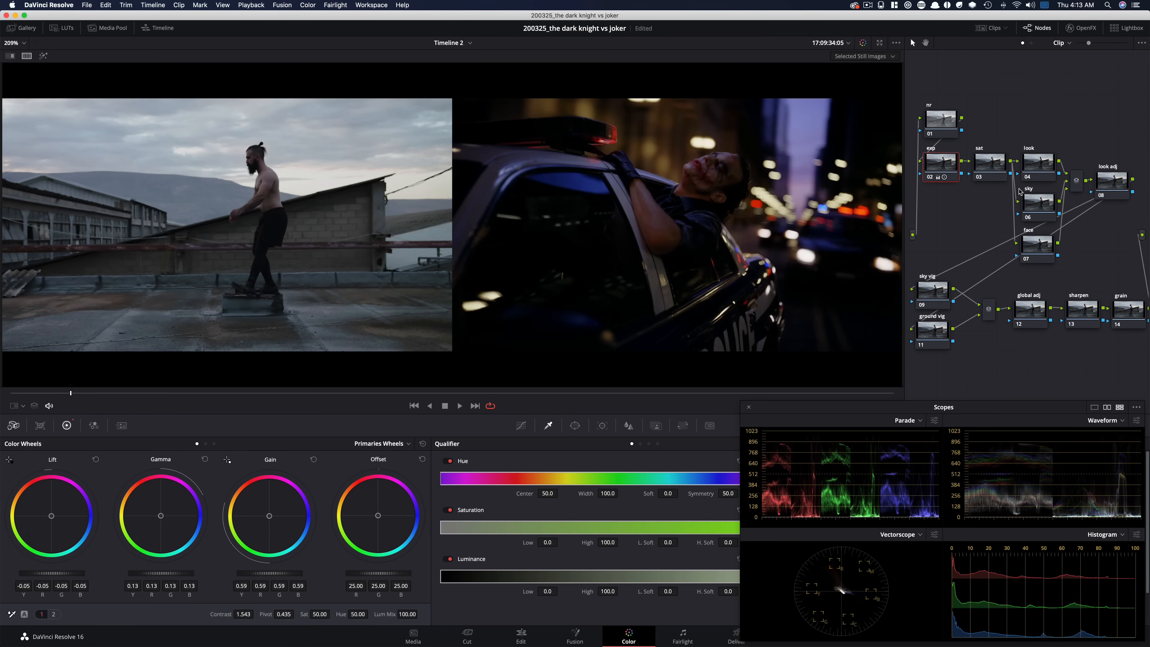
Step: Toggle the exp node off and on repeatedly to compare the clip before and after the exposure grade
key(super+d)
key(super+d)
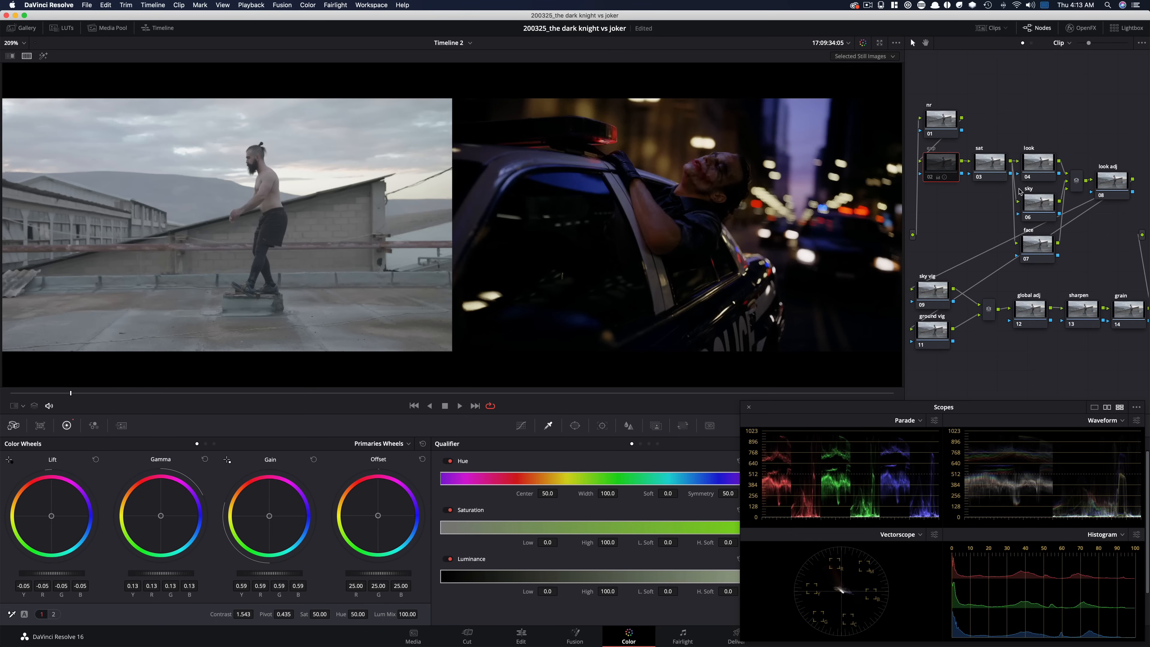
key(super+d)
key(super+d)
key(super+d)
key(super+d)
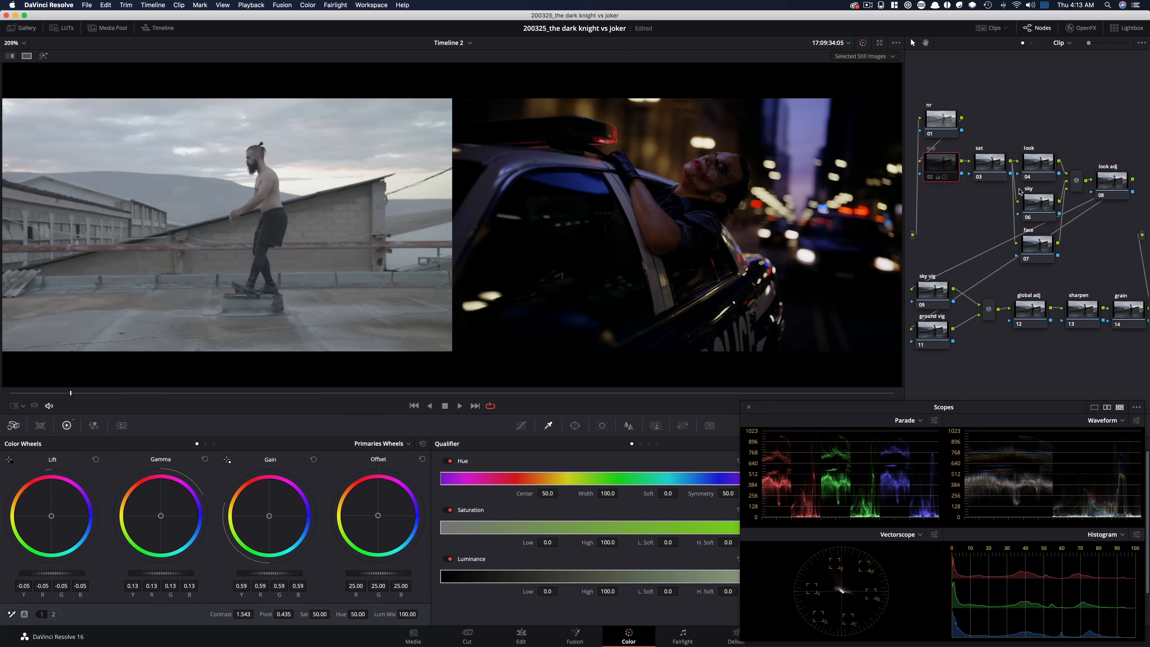
key(super+d)
key(super+d)
key(super+d)
key(super+d)
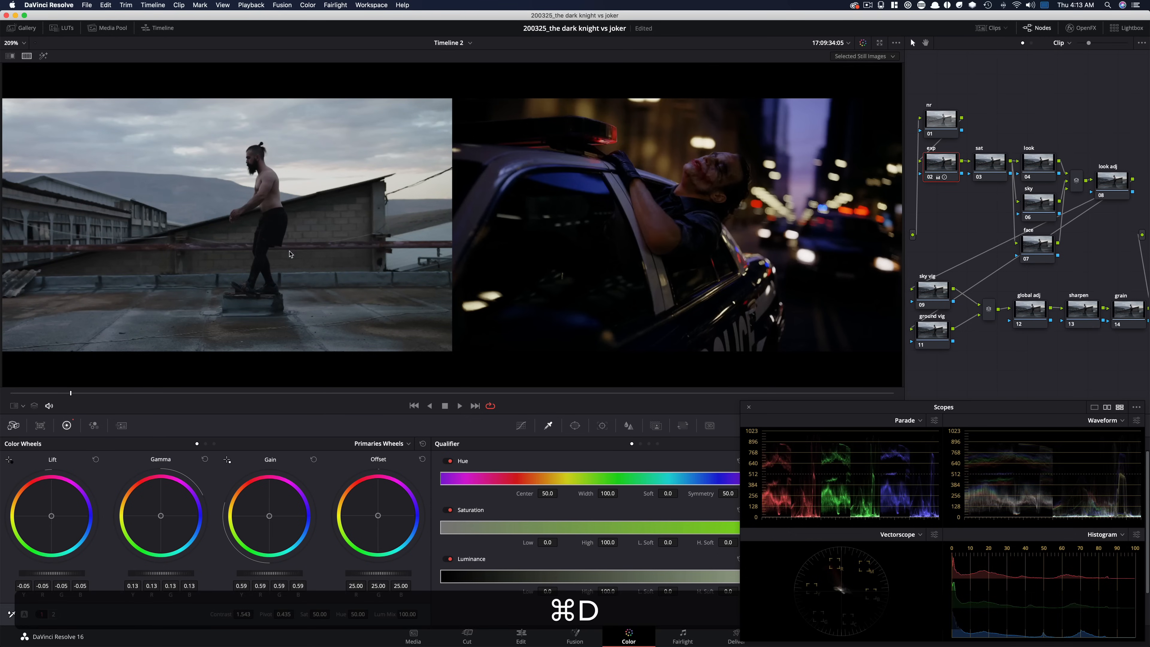
key(super+d)
key(super+d)
key(super+d)
key(super+d)
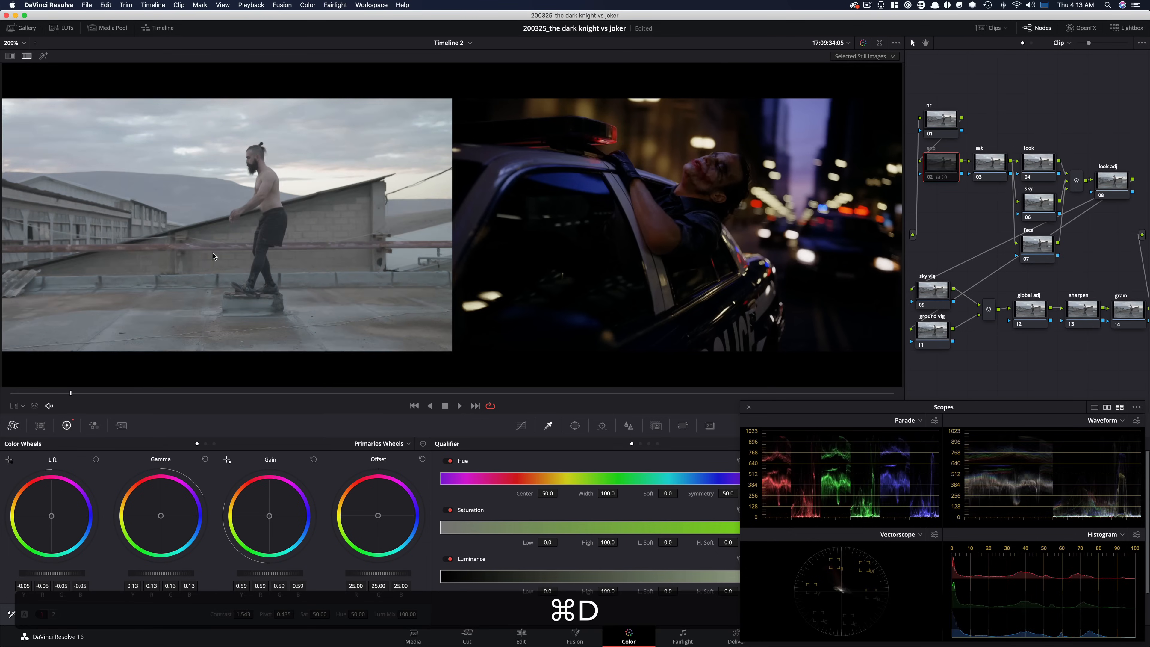
key(super+d)
key(super+d)
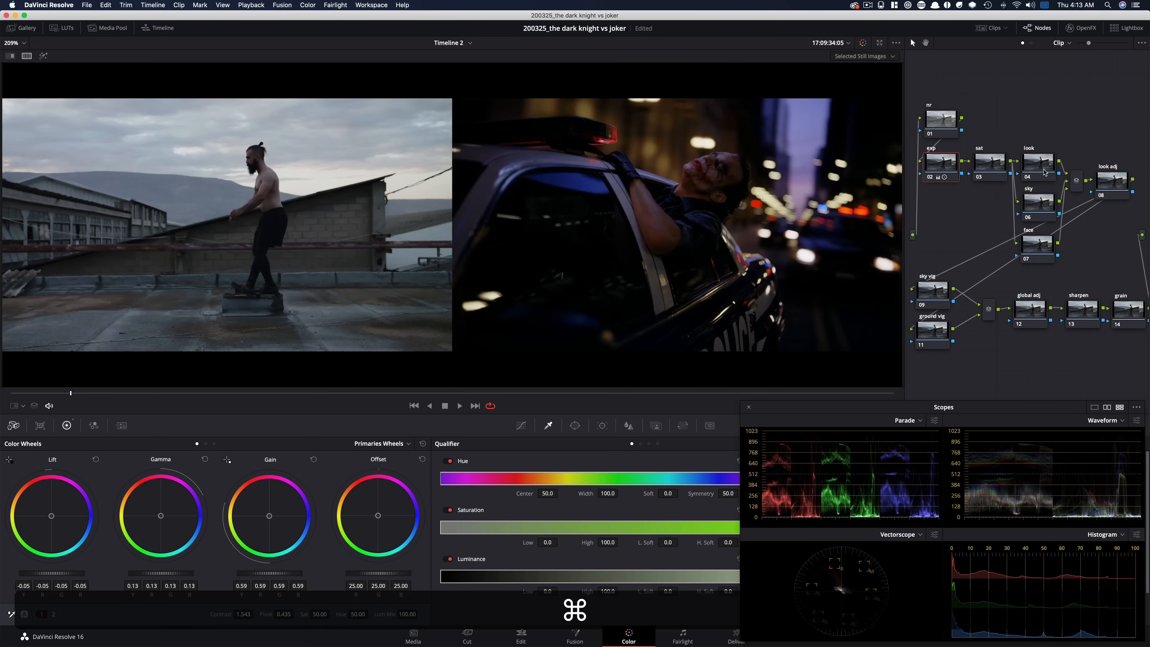
Step: Raise the sat node's saturation to 65.10 and compare the image with the node off and on
click(984, 170)
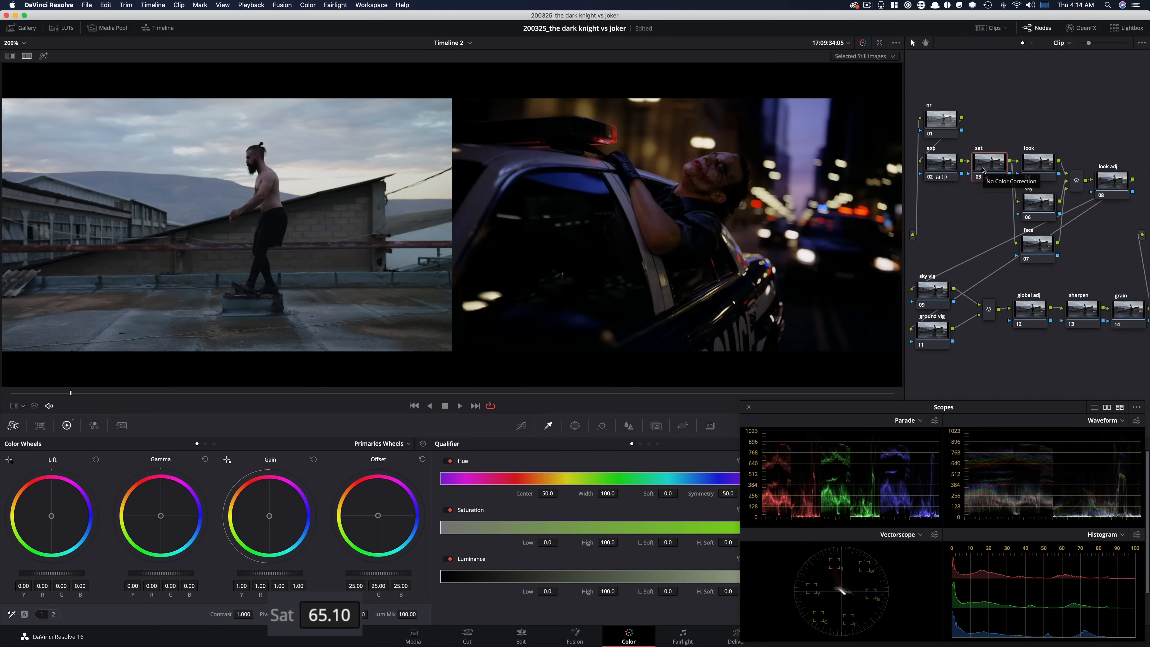
key(super+d)
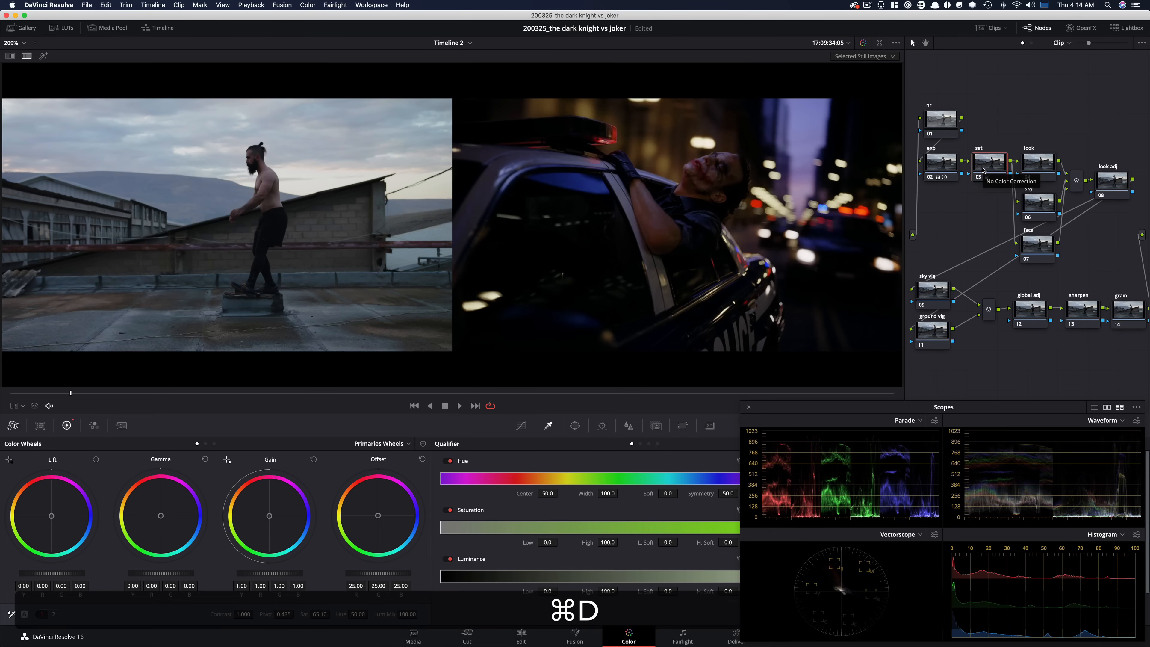
key(super+d)
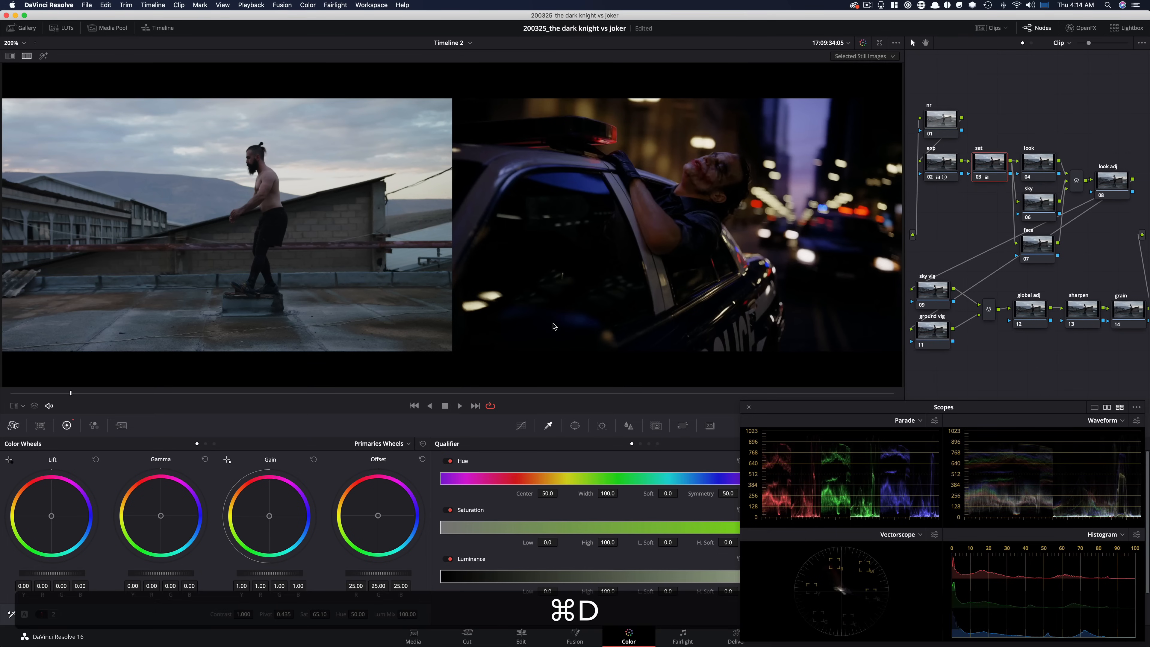
Step: Tint the look node purple with gamma green 0.02, blue -0.03 and gain red 1.03, green 0.84, blue 1.10, and save the project
click(1040, 173)
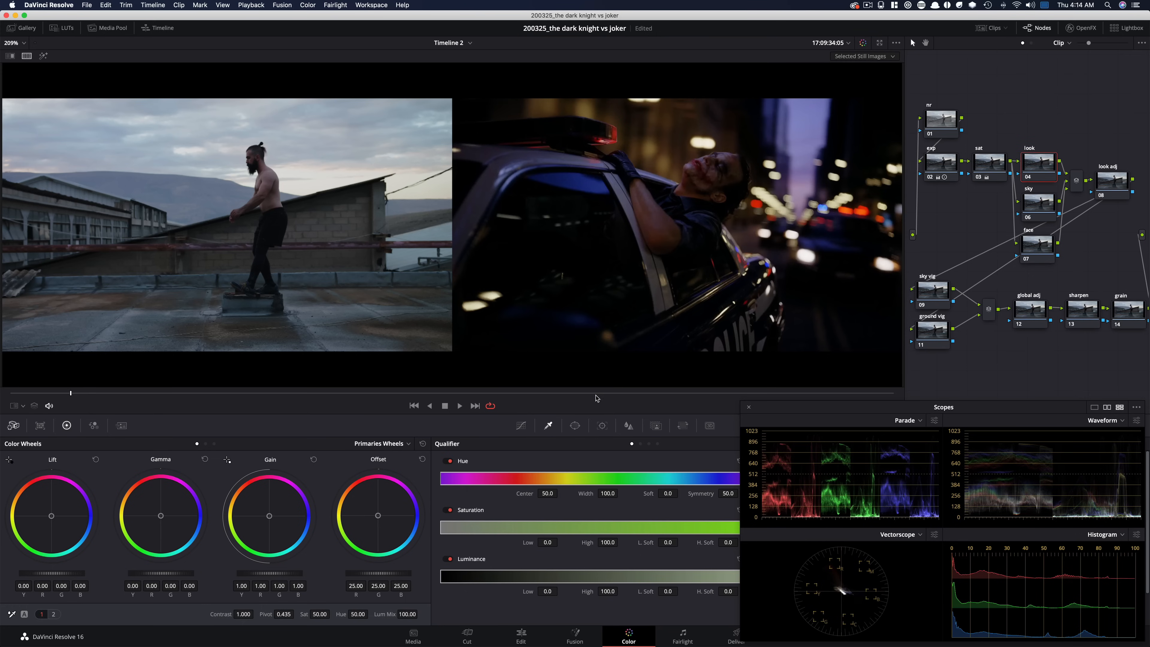
key(super+s)
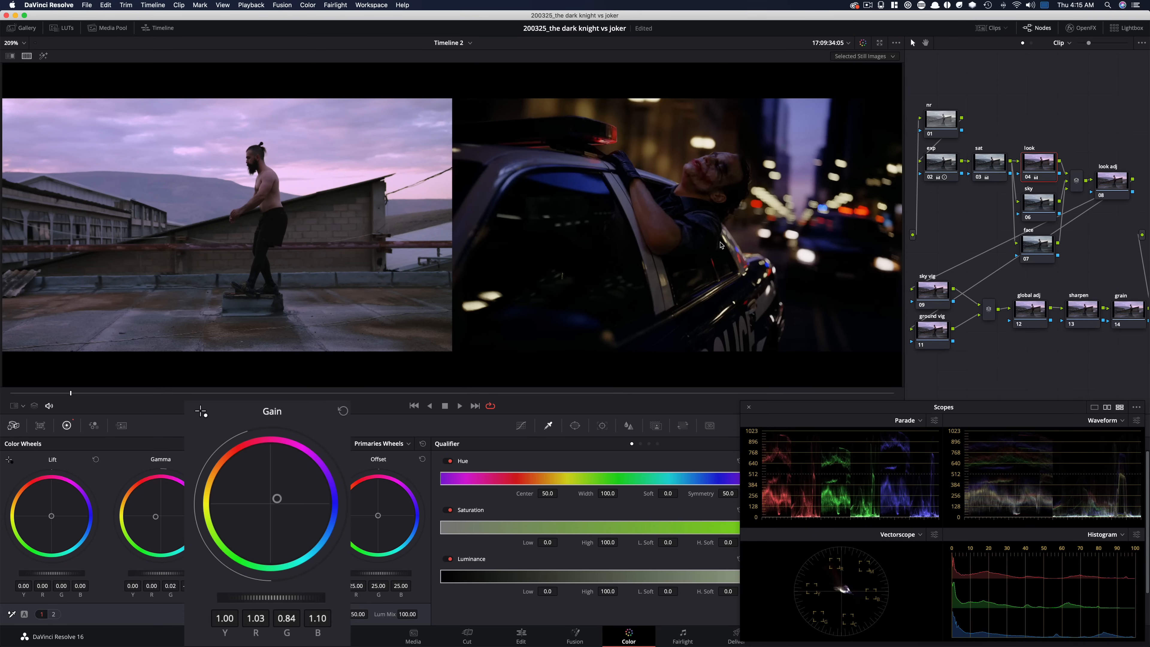
Step: Compare the image with the look node's purple tint off and on, and save the project
key(super+d)
key(super+d)
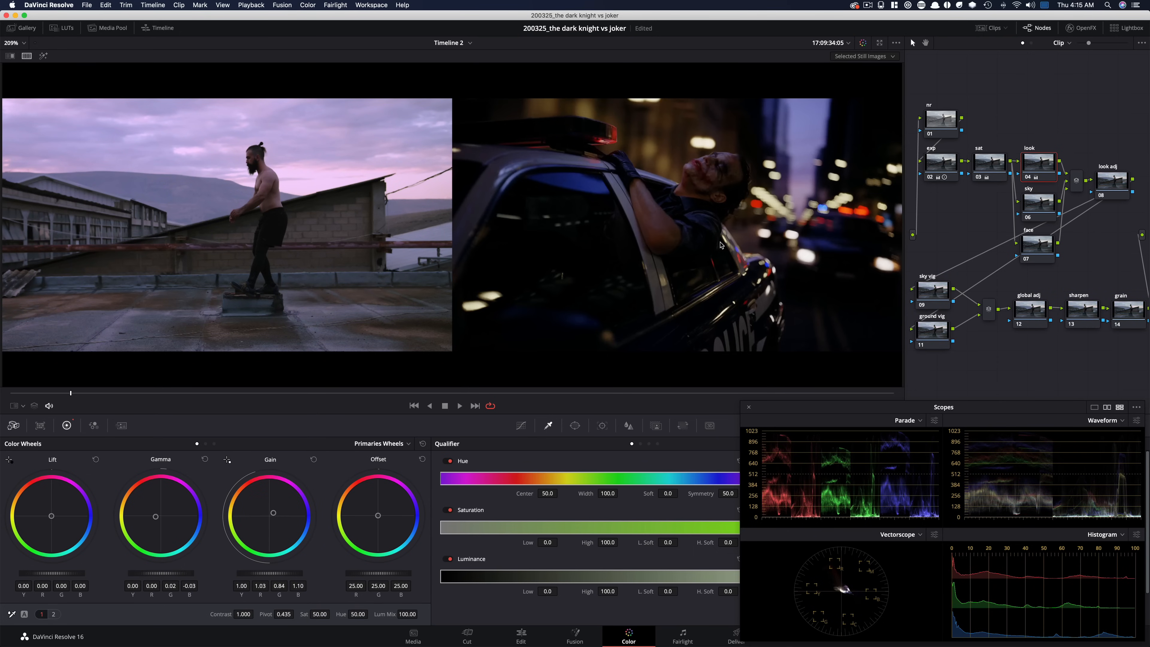
key(super+d)
key(super+d)
key(super+d)
key(super+d)
key(super+d)
key(super+d)
key(super+s)
Step: Select the sky node, show the rooftop clip alone fitted to the viewer, and move the scopes clear of the qualifier controls
click(1031, 210)
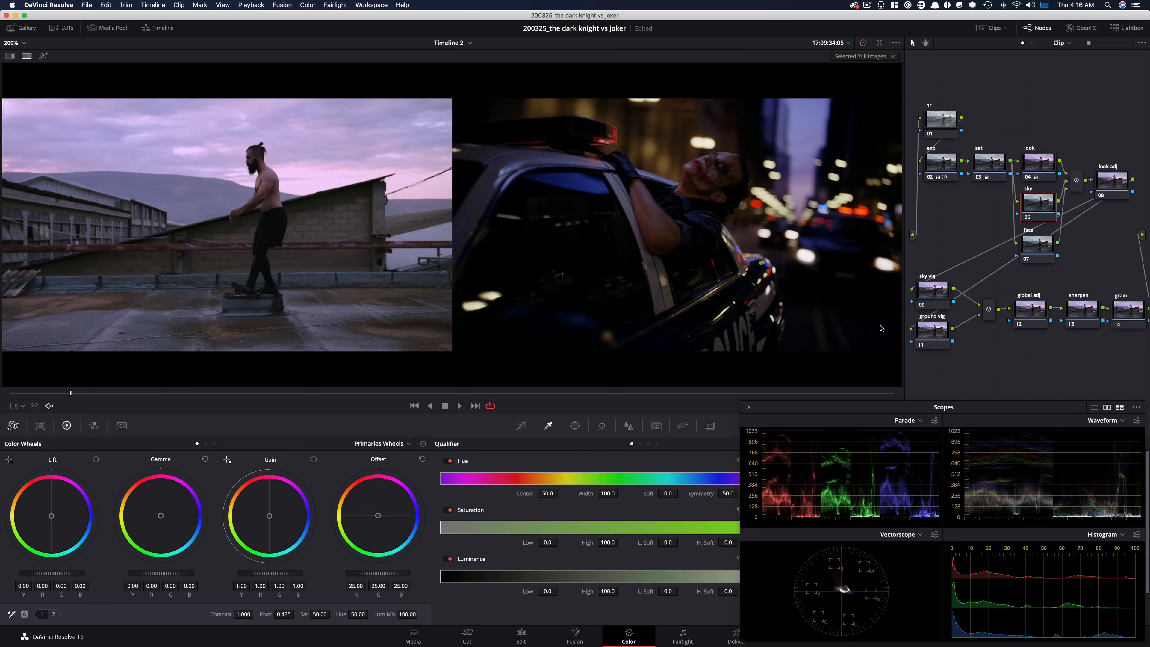
key(super+w)
key(shift+z)
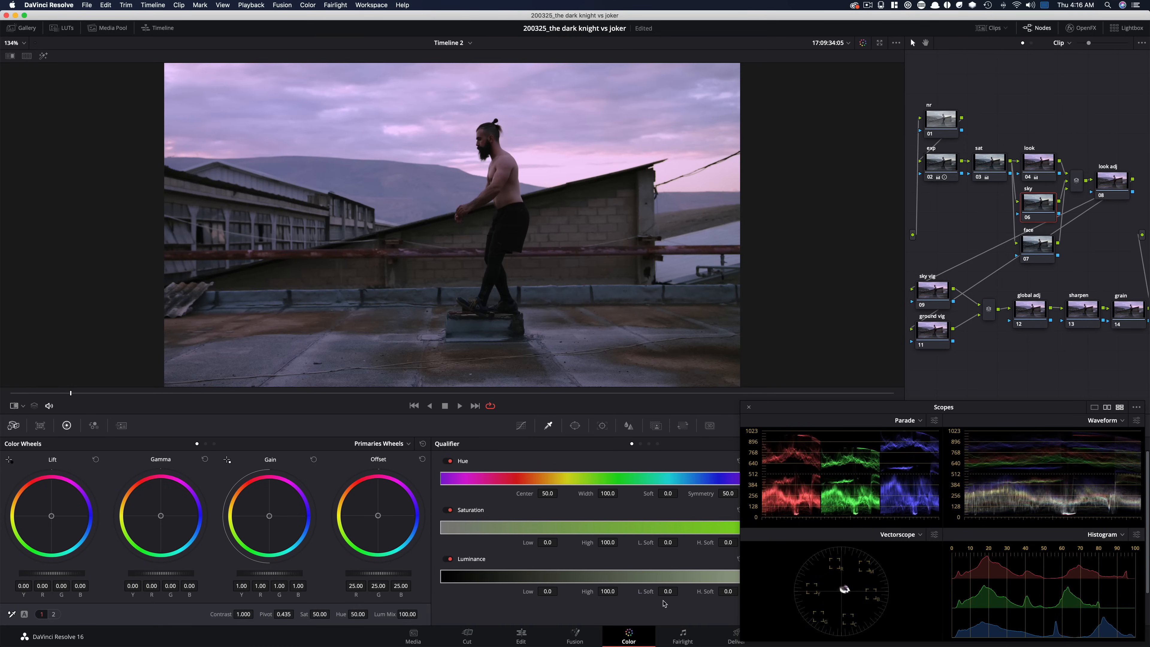
drag(816, 413, 819, 206)
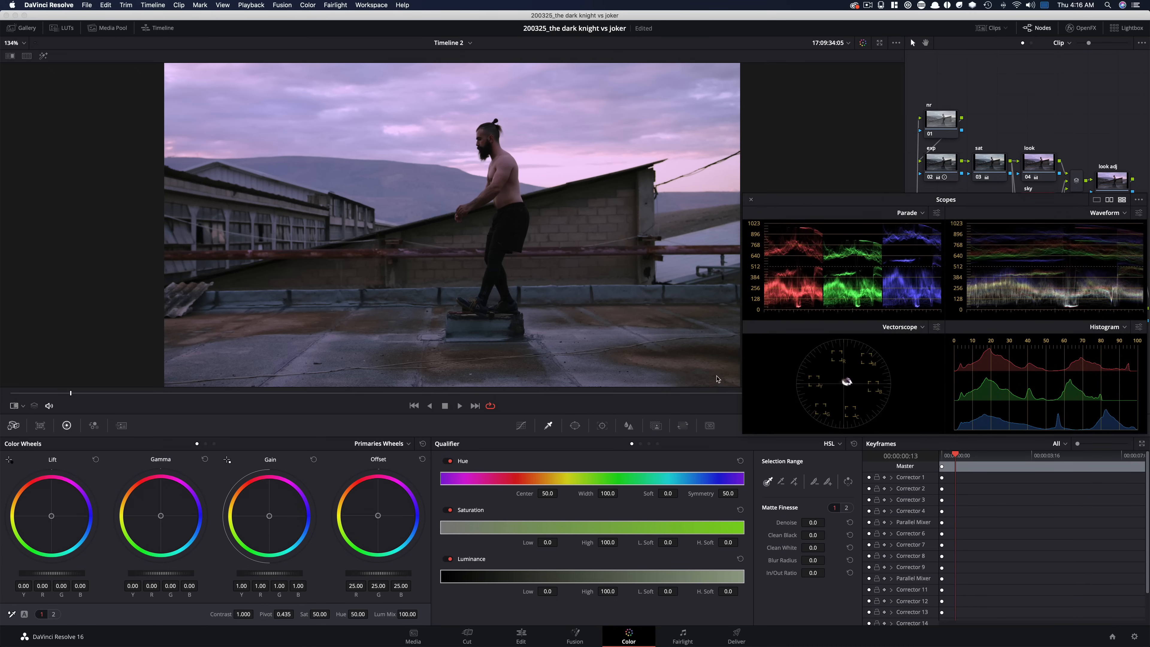
Step: Isolate the sky with a luminance qualifier of low 64.2 and low softness 8.0, checking the highlighted selection and moving the scopes back down
drag(669, 595, 680, 591)
key(shift)
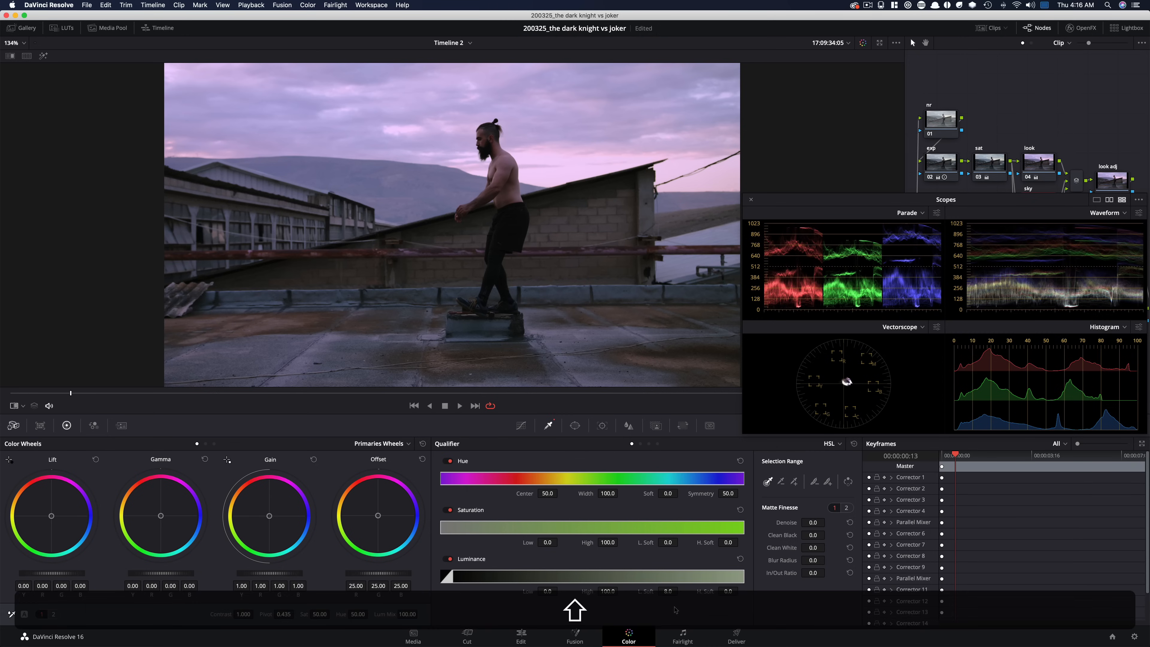
key(shift+h)
mouse_move(561, 591)
mouse_down()
mouse_move(583, 591)
mouse_move(561, 590)
mouse_up()
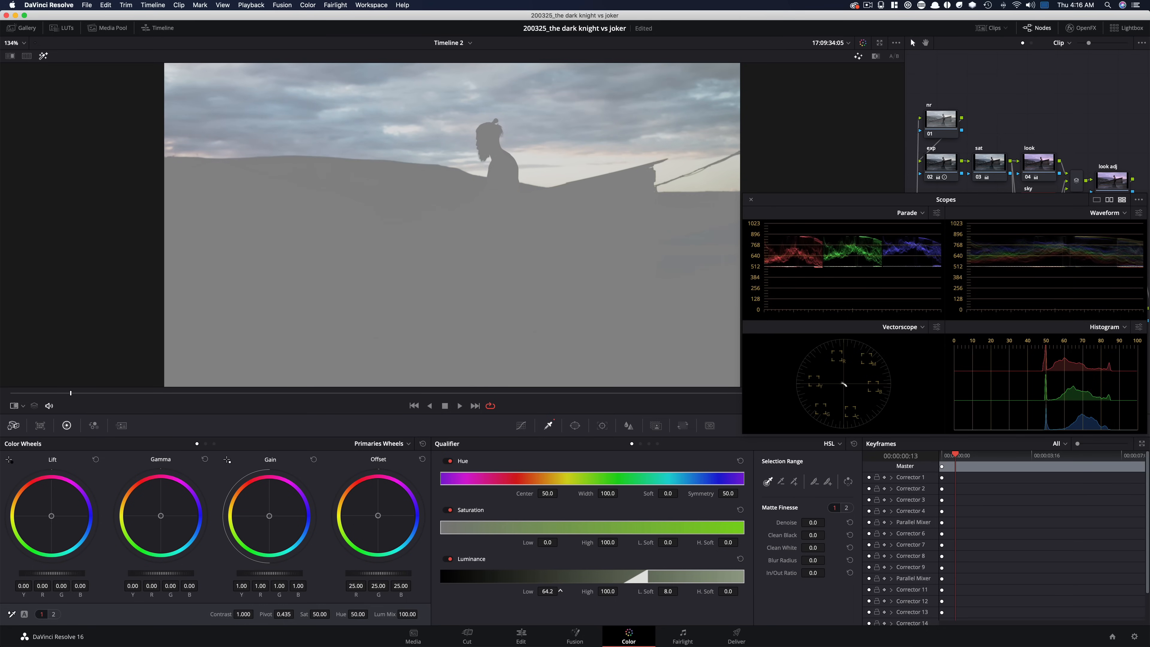
key(shift+h)
drag(848, 209, 852, 420)
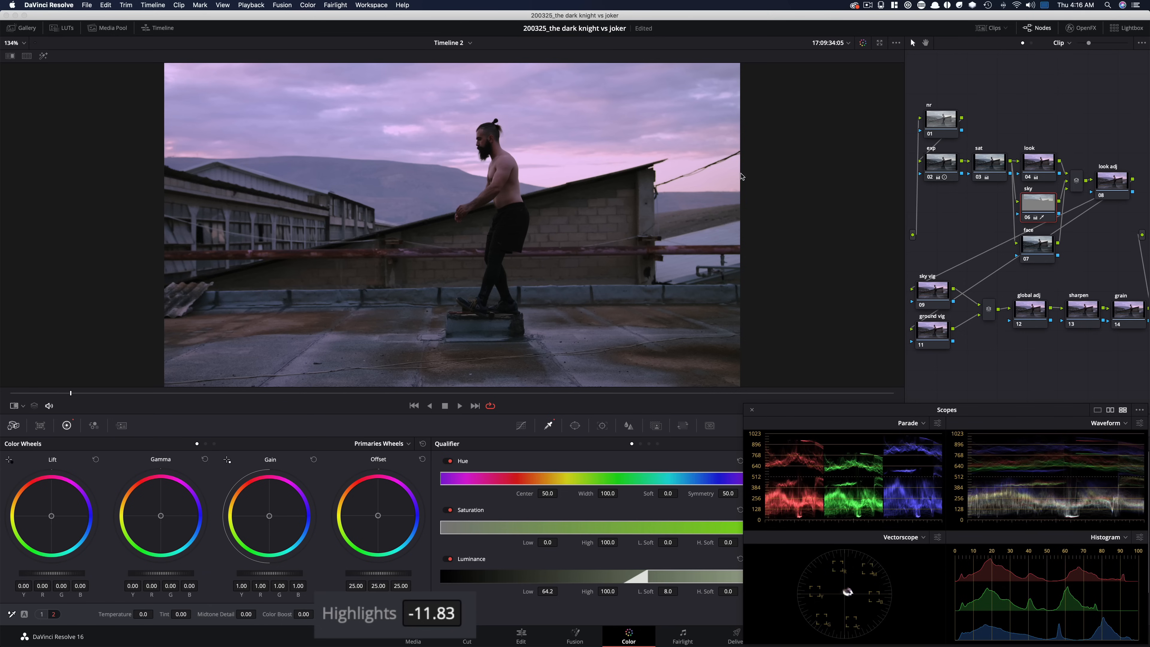
Step: Lower the sky node's highlights to -100 and compare the node off and on beside the reference in split screen
key(alt+super+w)
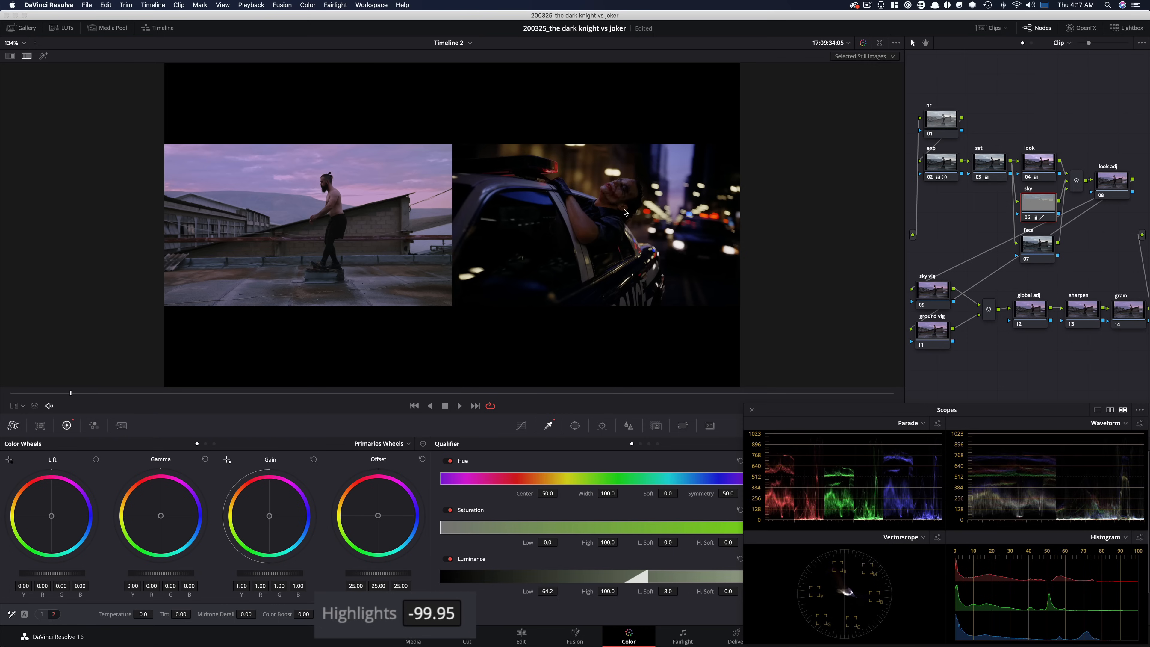
key(super+d)
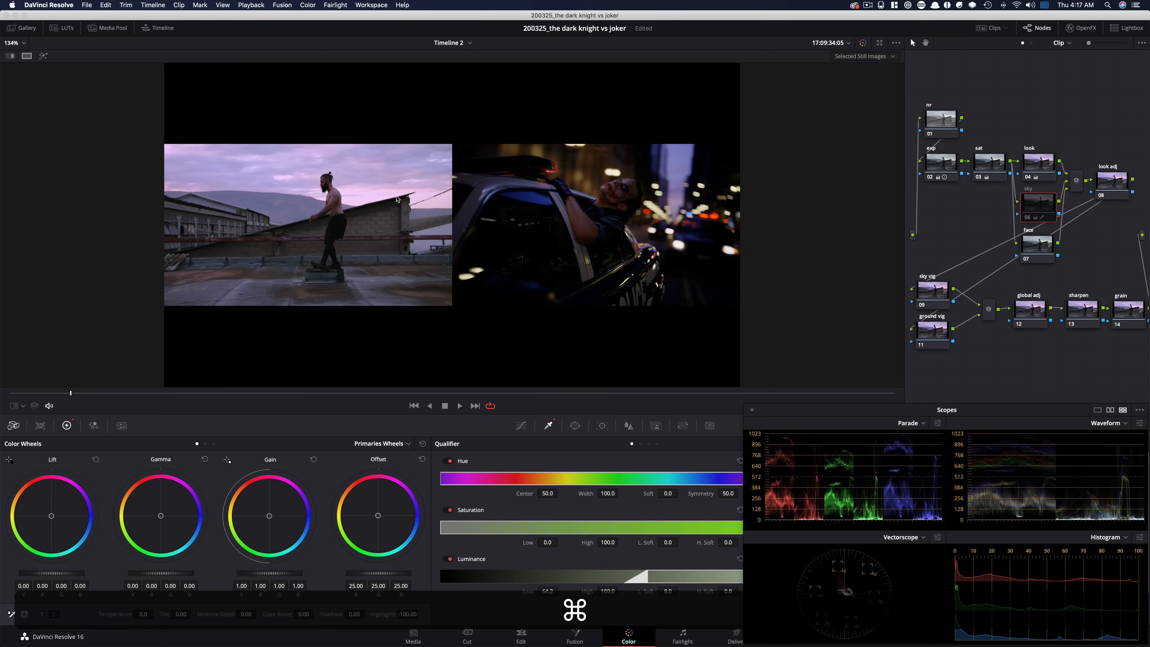
key(super+d)
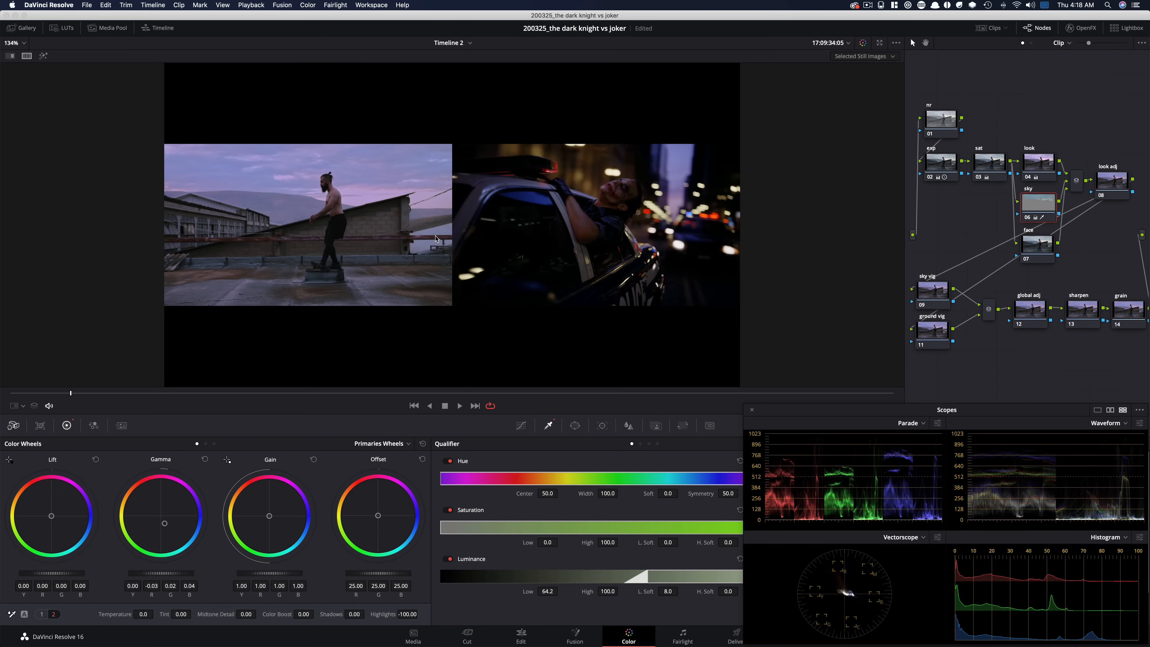
Step: Shift the sky node's gamma to red -0.03, green 0.02, blue 0.04 and compare the image with the node off and on
key(super+d)
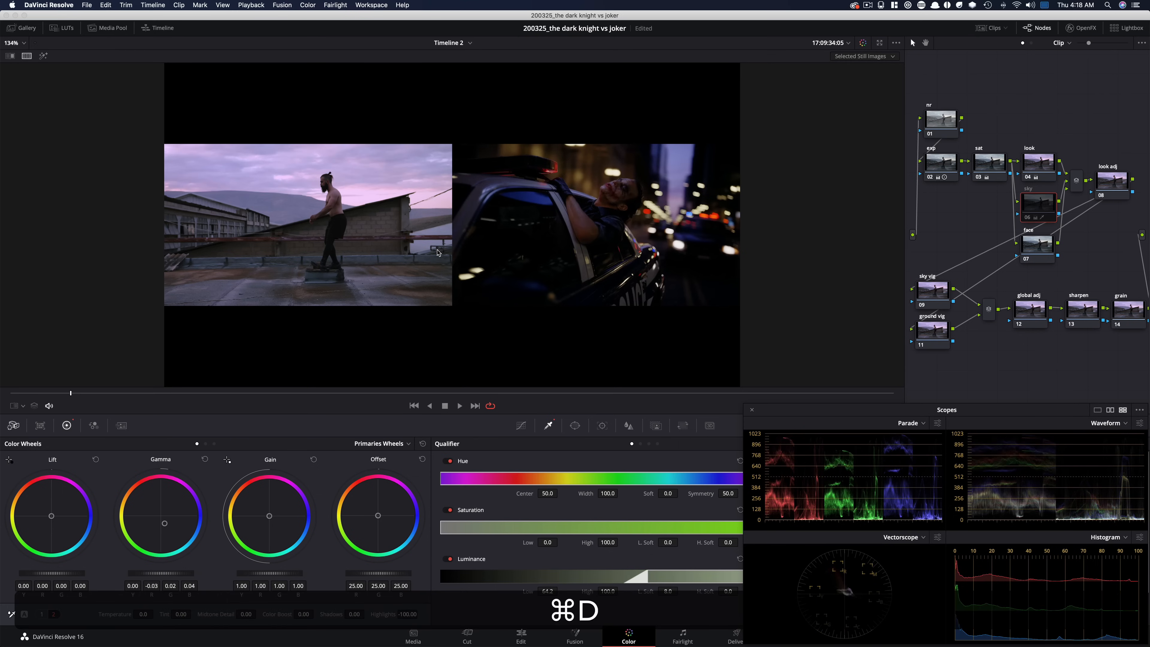
key(super+d)
key(super+d)
key(super+d)
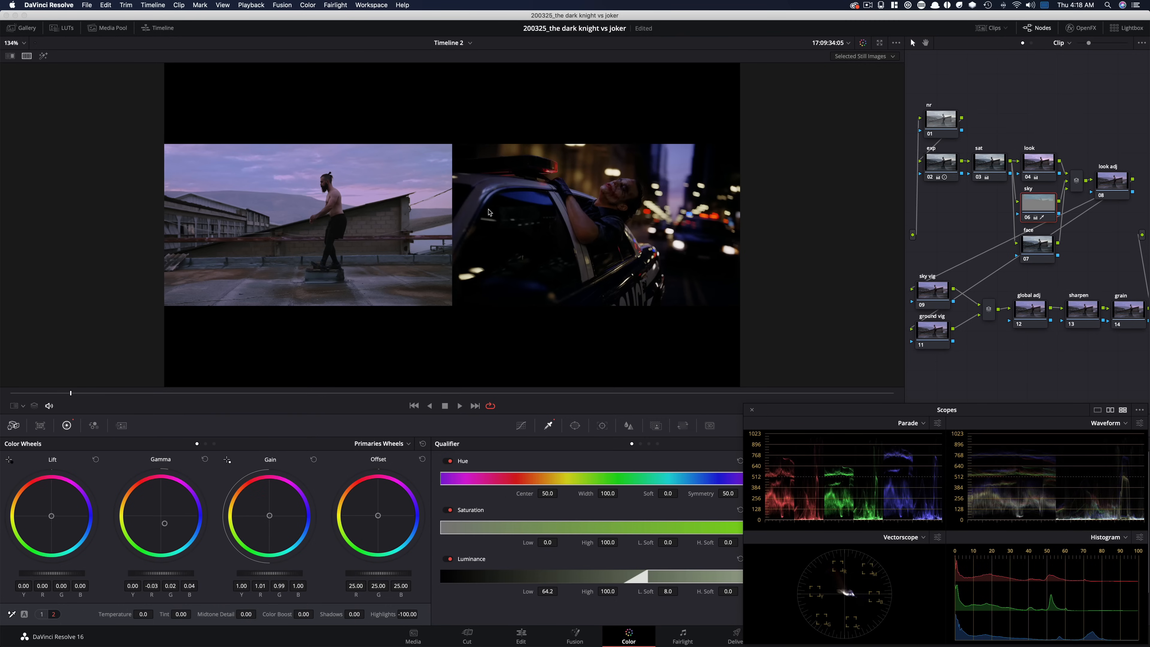
Step: Compare the clip beside the reference with the sky node repeatedly switched off and on
key(cmd+d)
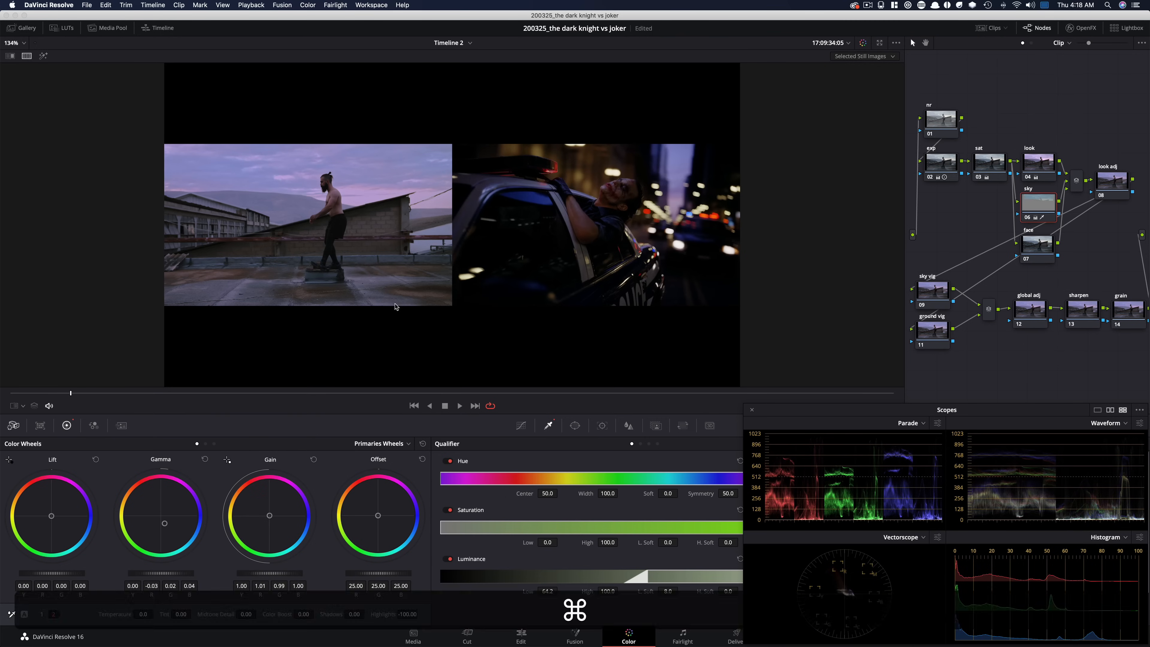
key(cmd+d)
key(cmd+d)
key(super+d)
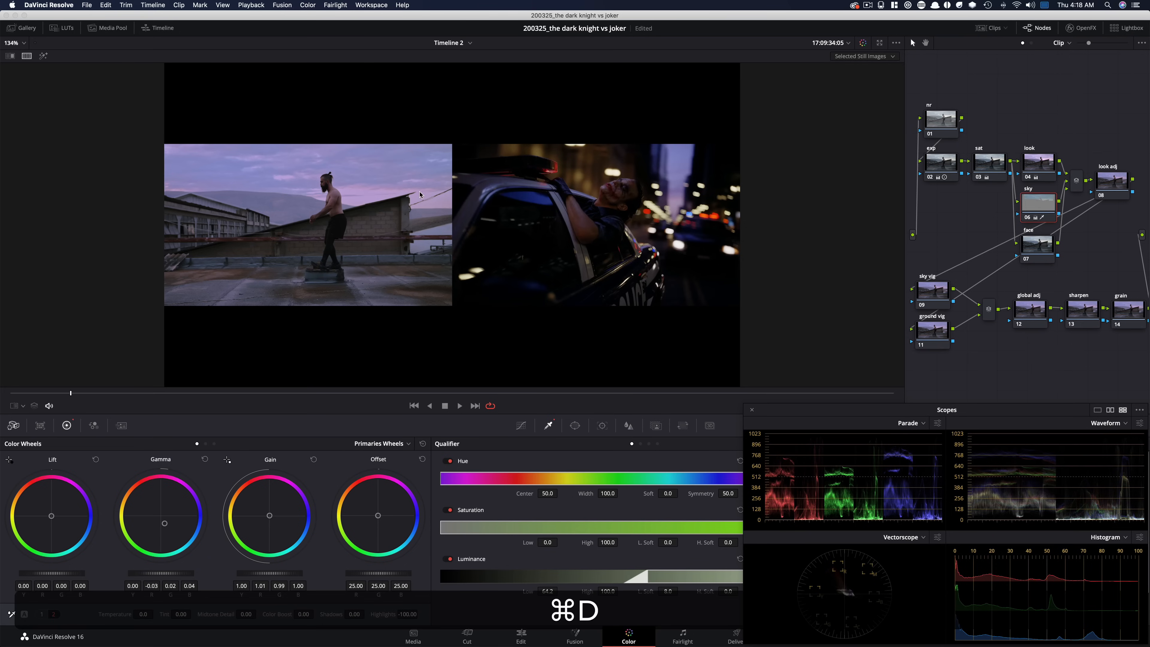
key(super+d)
key(super+d)
key(super+d)
key(super+d)
key(super+d)
key(super+d)
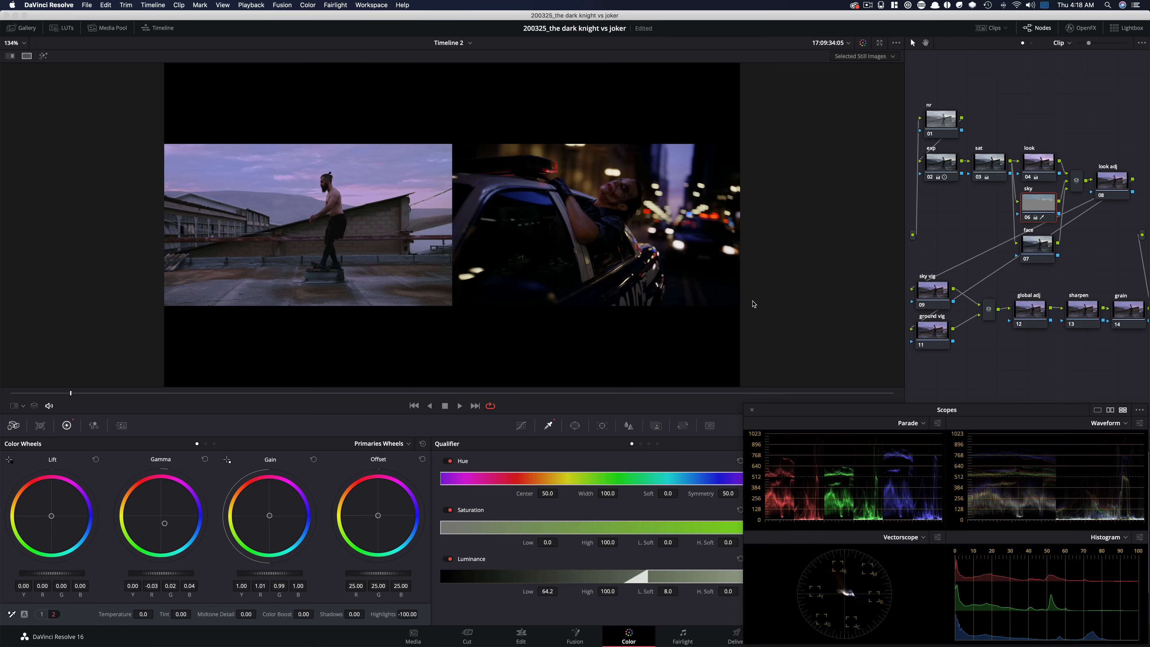
Step: Compare the clip with its entire grade bypassed and enabled beside the reference
key(shift+d)
key(shift+d)
key(shift+d)
key(shift+d)
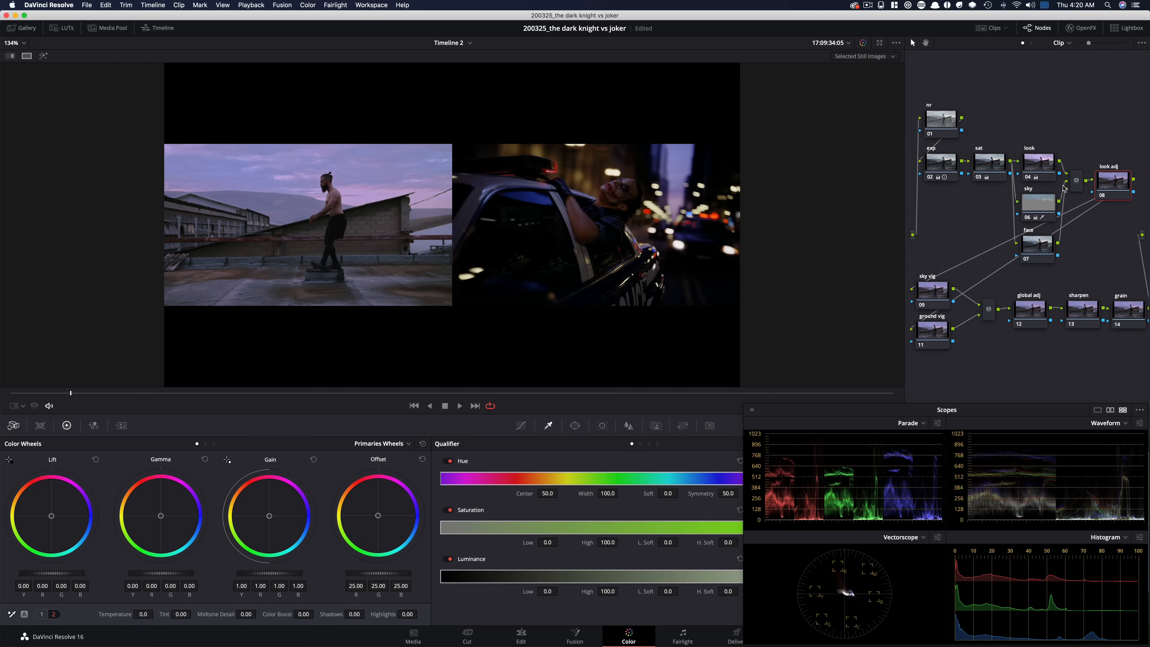
Step: Add a gradient window to the sky vig node in the full-frame view, fading from just above the frame to the rooftop line, checked with the highlight
click(918, 295)
key(super+w)
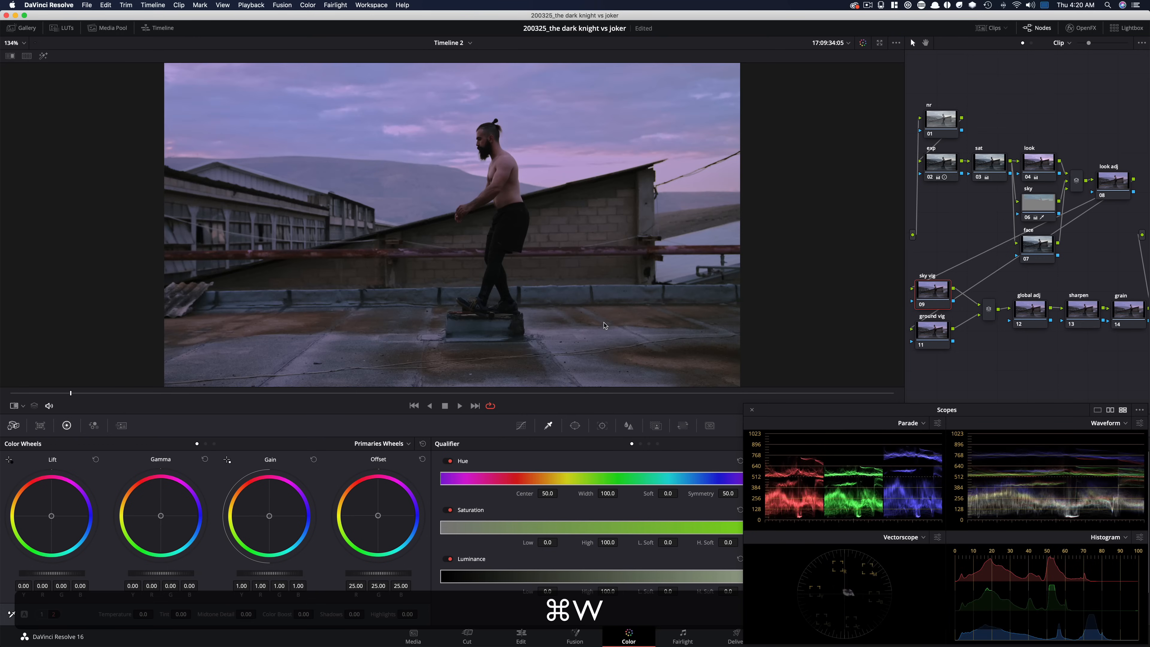
key(super+minus)
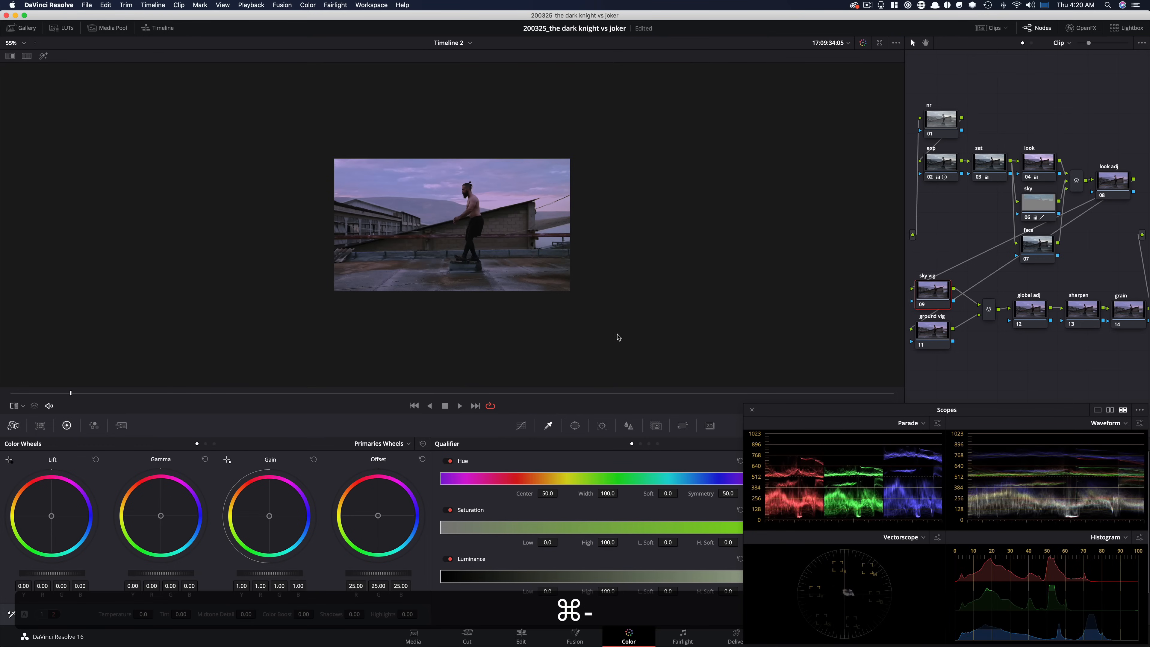
click(575, 425)
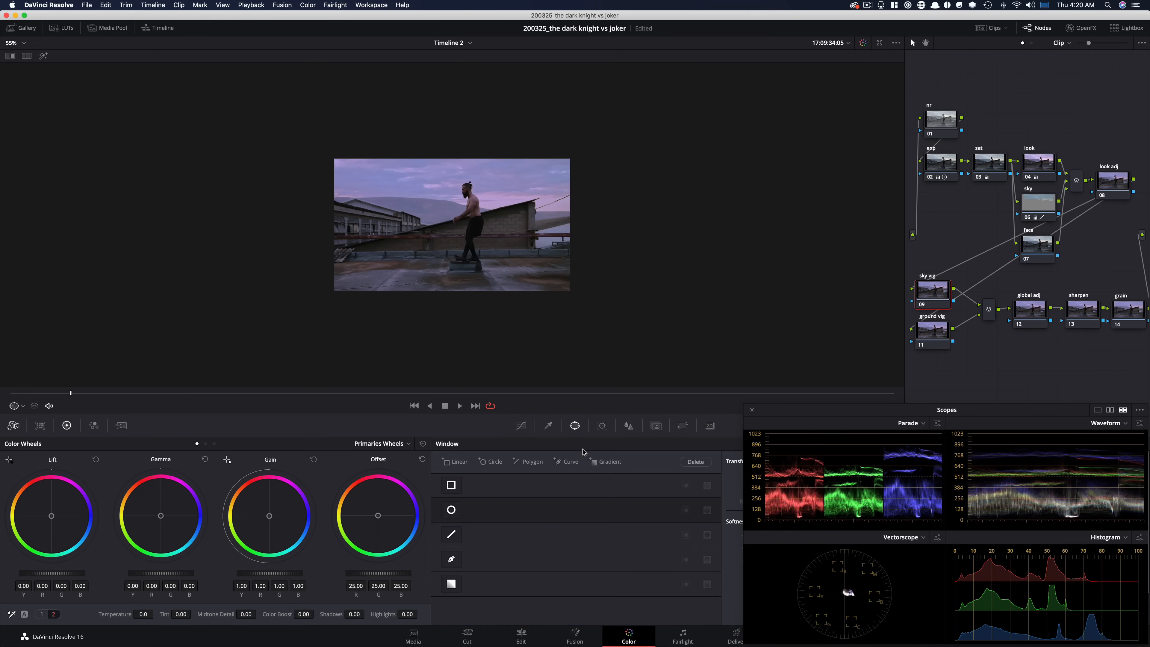
click(456, 588)
key(shift+h)
mouse_move(452, 225)
mouse_down()
mouse_move(459, 145)
mouse_move(459, 217)
mouse_up()
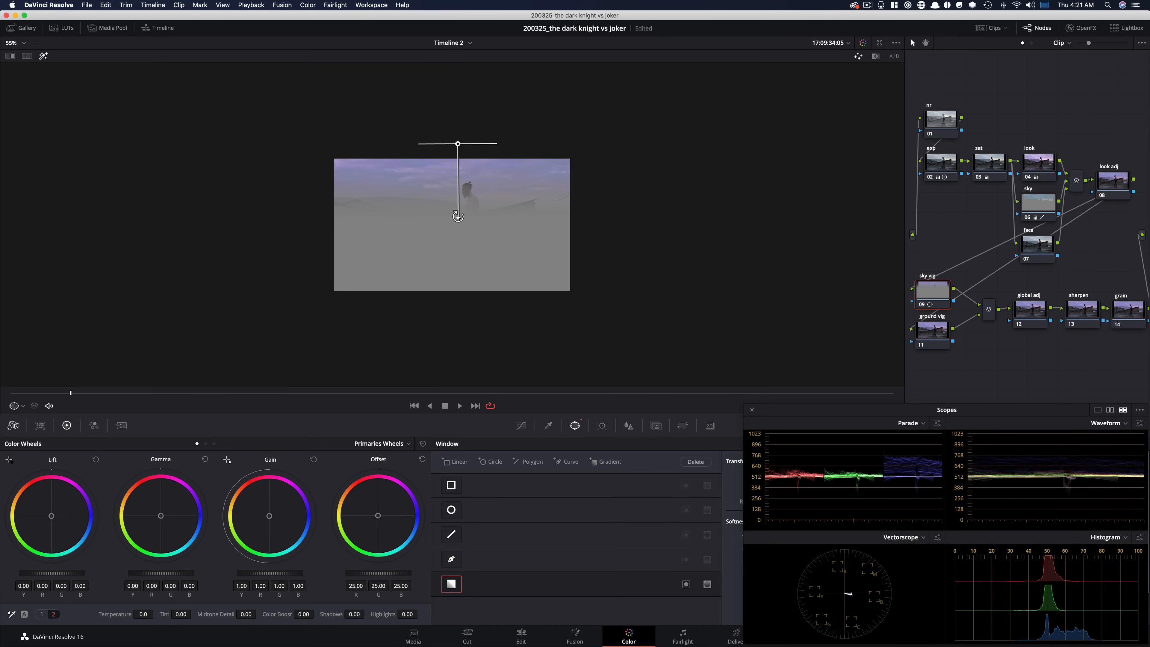
drag(457, 145, 459, 155)
drag(458, 228, 457, 222)
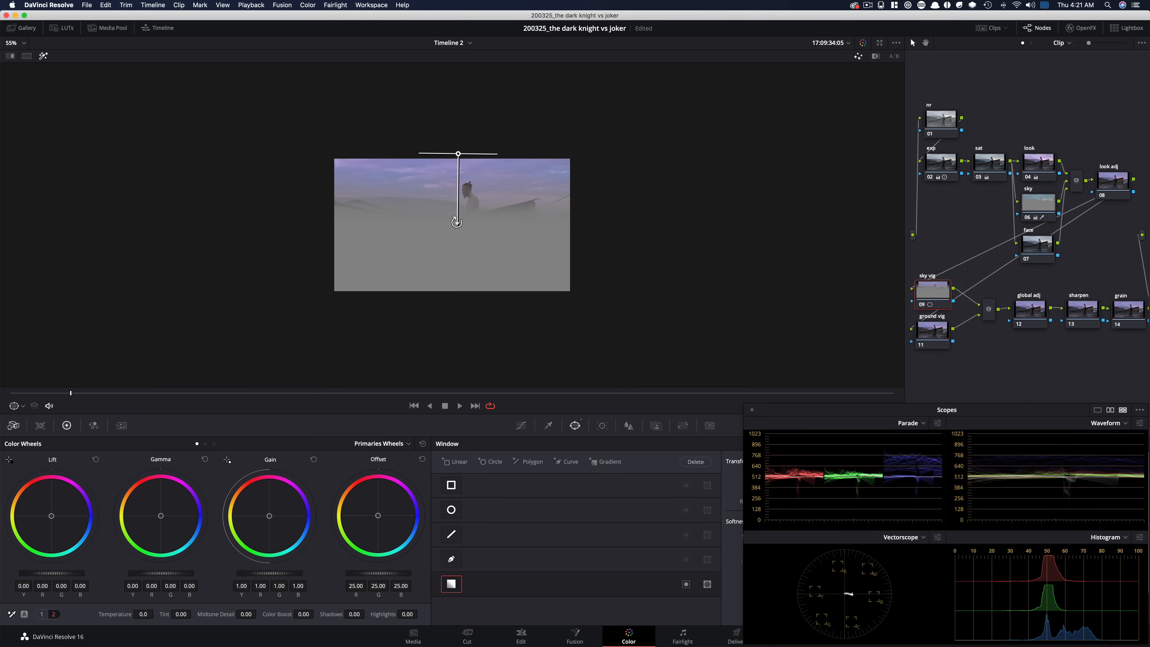
key(shift+h)
Step: Add a circle window to the face node and shape it into a small oval around the man's head, with the image fitted to the viewer
click(1051, 208)
key(shift+z)
click(1030, 245)
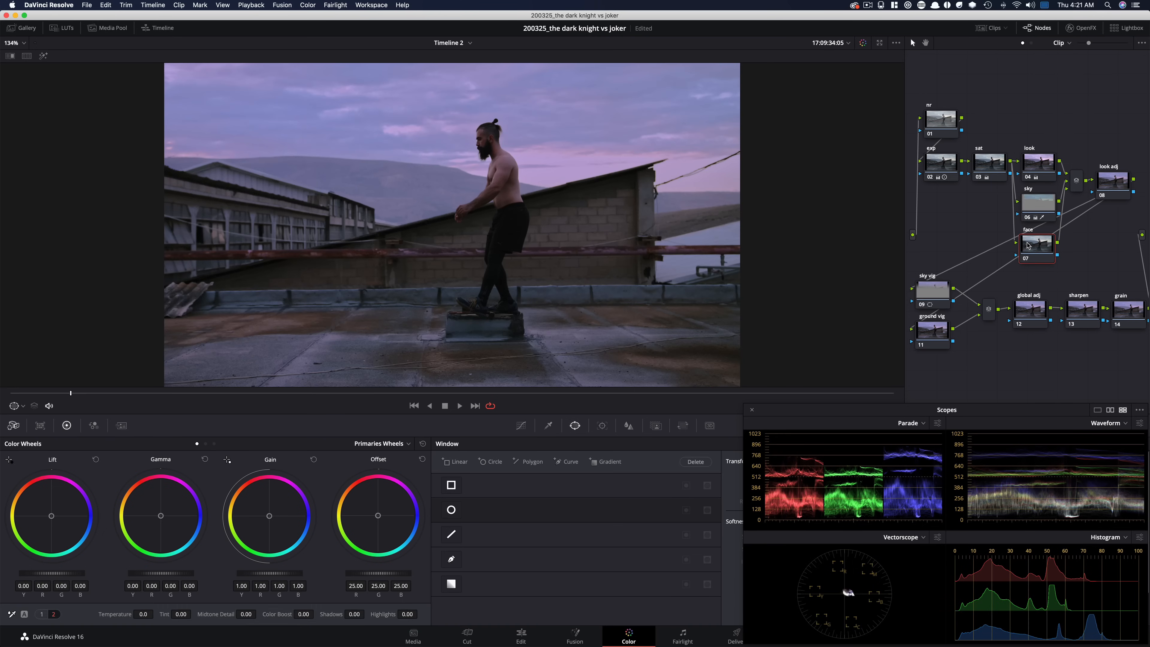
click(452, 511)
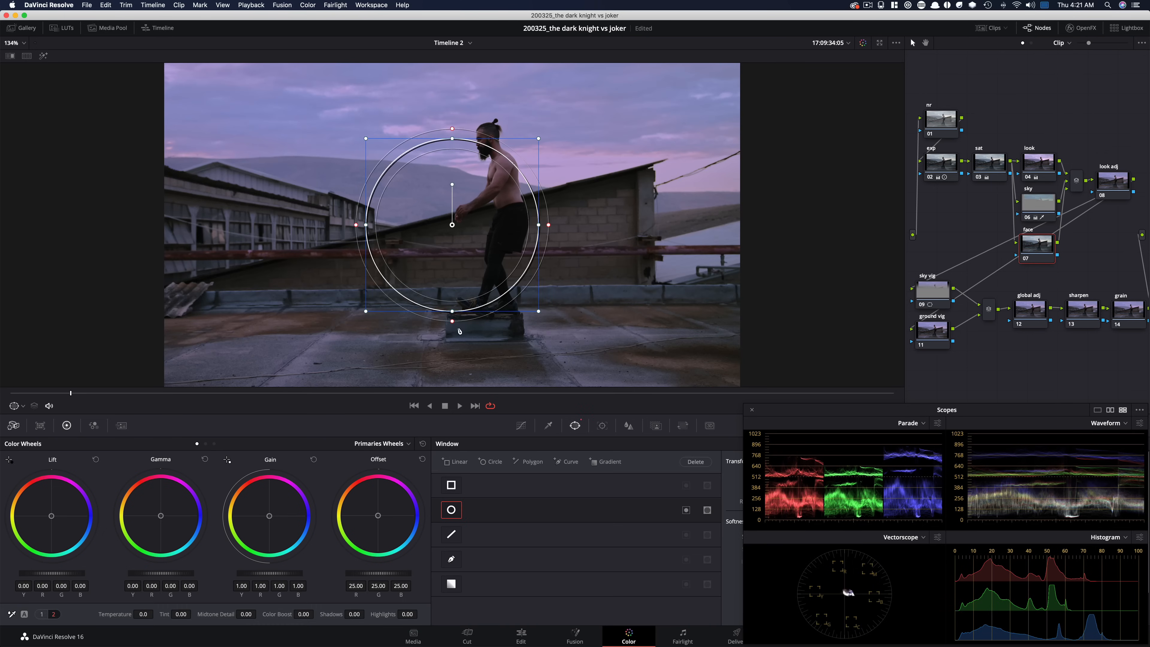
drag(495, 237, 538, 142)
drag(542, 231, 512, 140)
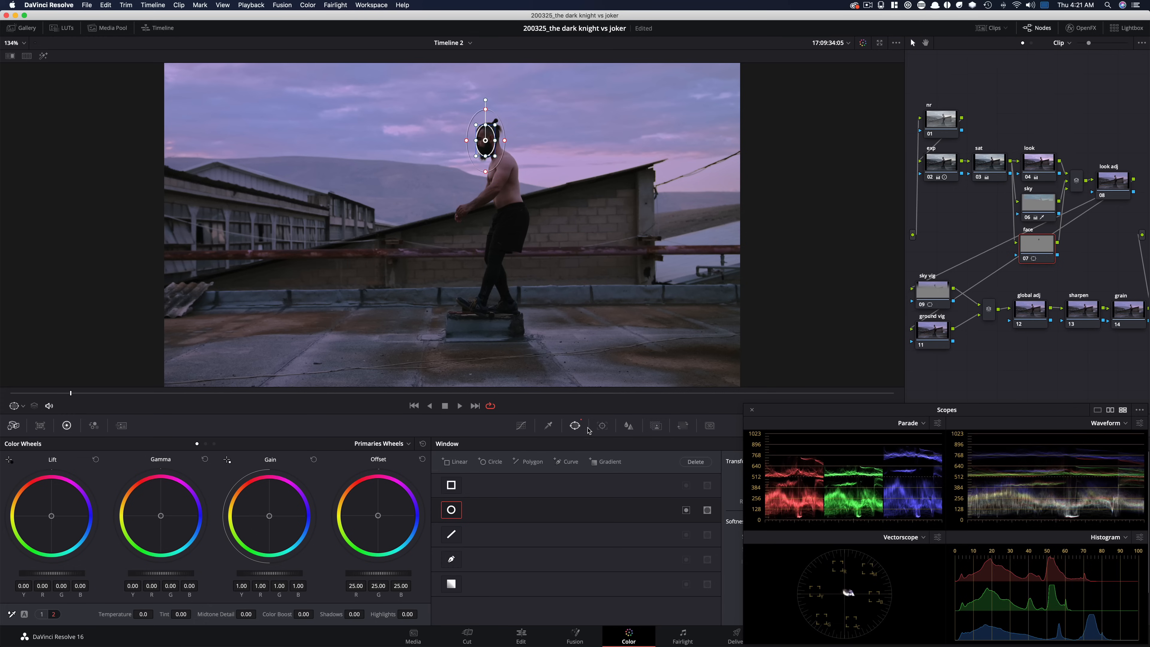
Step: Track the face window backward and forward through the whole clip
click(603, 425)
click(458, 461)
click(486, 462)
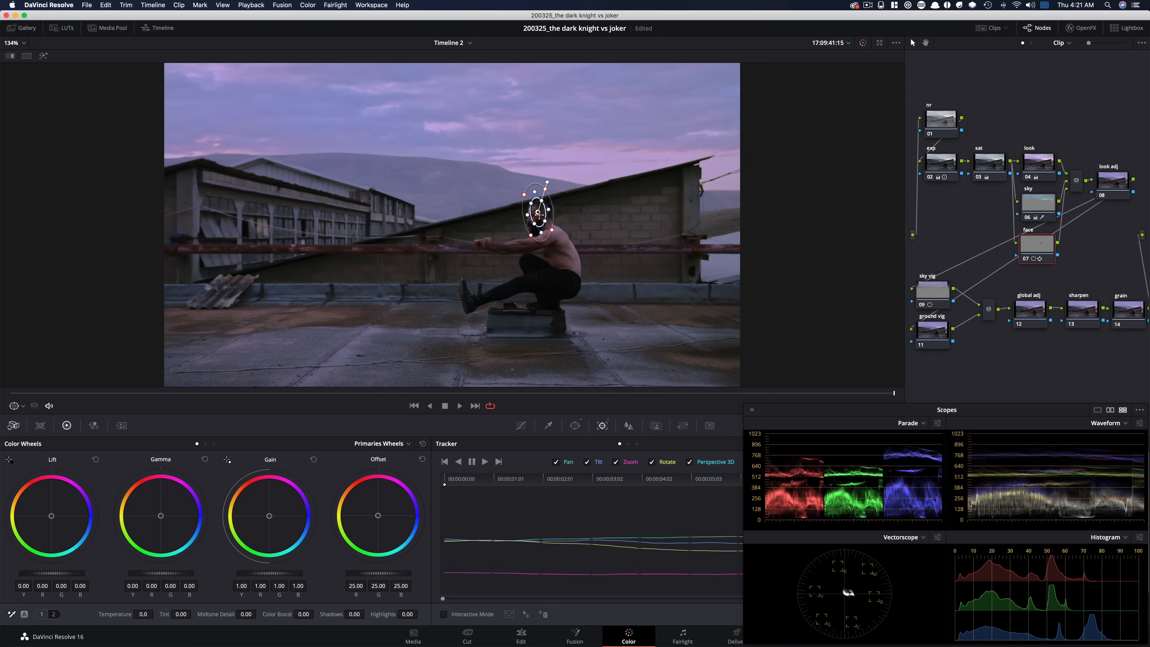
Step: Correct the face track in Frame mode at 00:00:02:11 and 00:00:05:17, check it through the clip's end, restore the scopes' place and save the project
drag(788, 404, 781, 157)
click(835, 463)
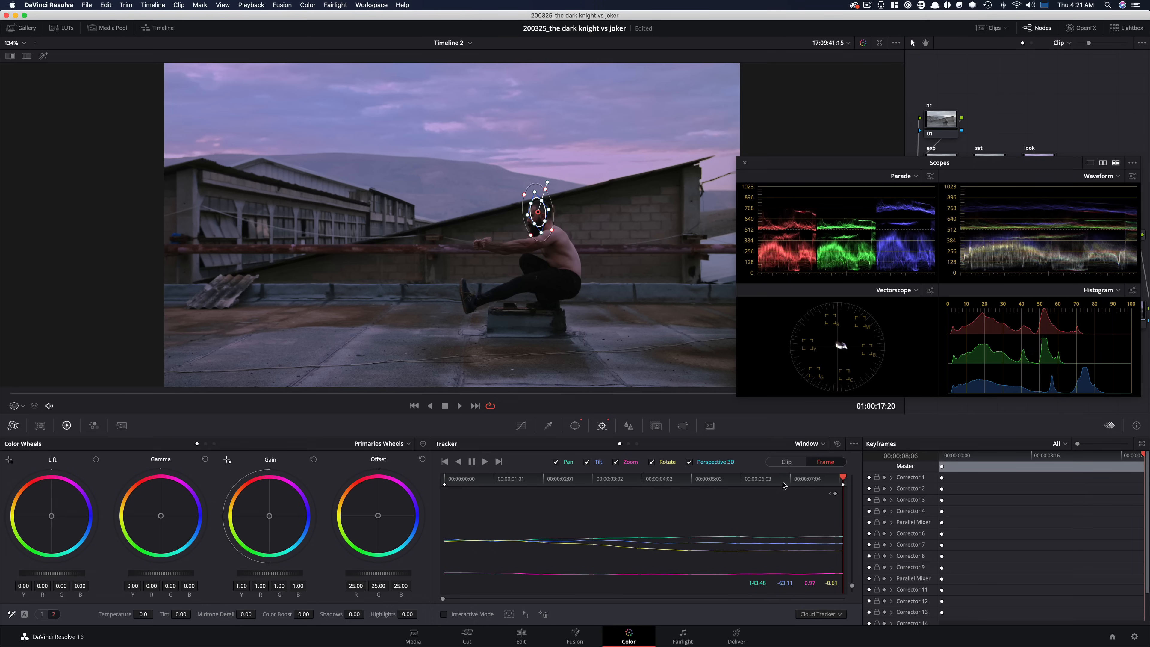
drag(761, 480, 565, 494)
drag(507, 168, 508, 168)
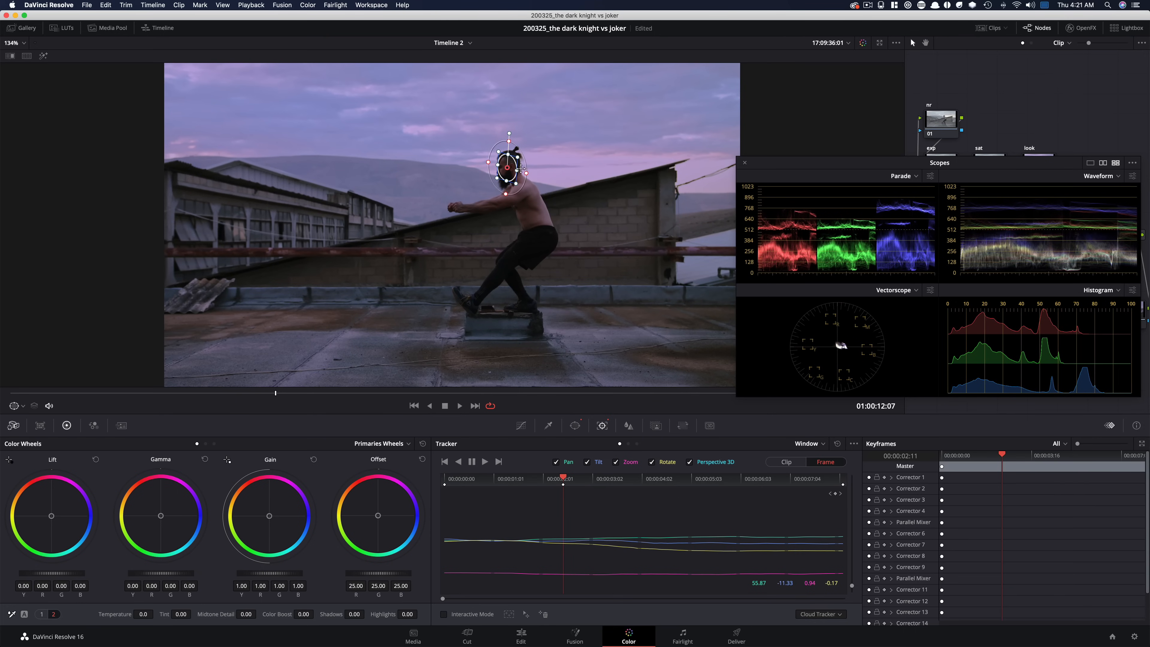
drag(606, 484, 720, 488)
drag(541, 208, 536, 213)
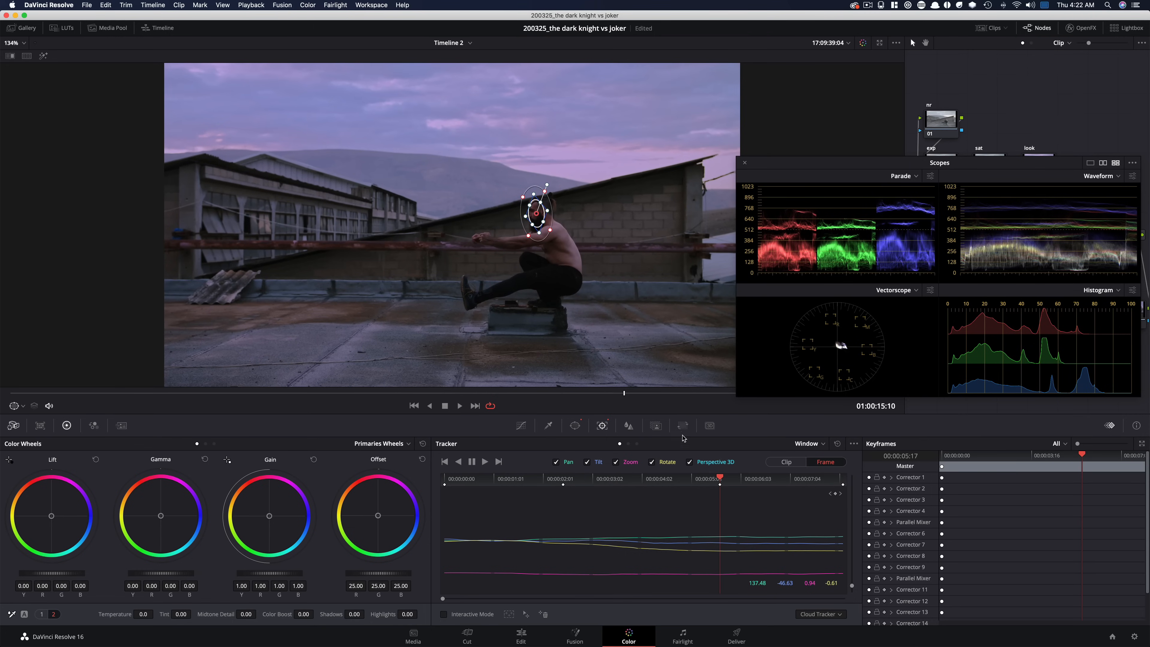
drag(716, 484, 907, 494)
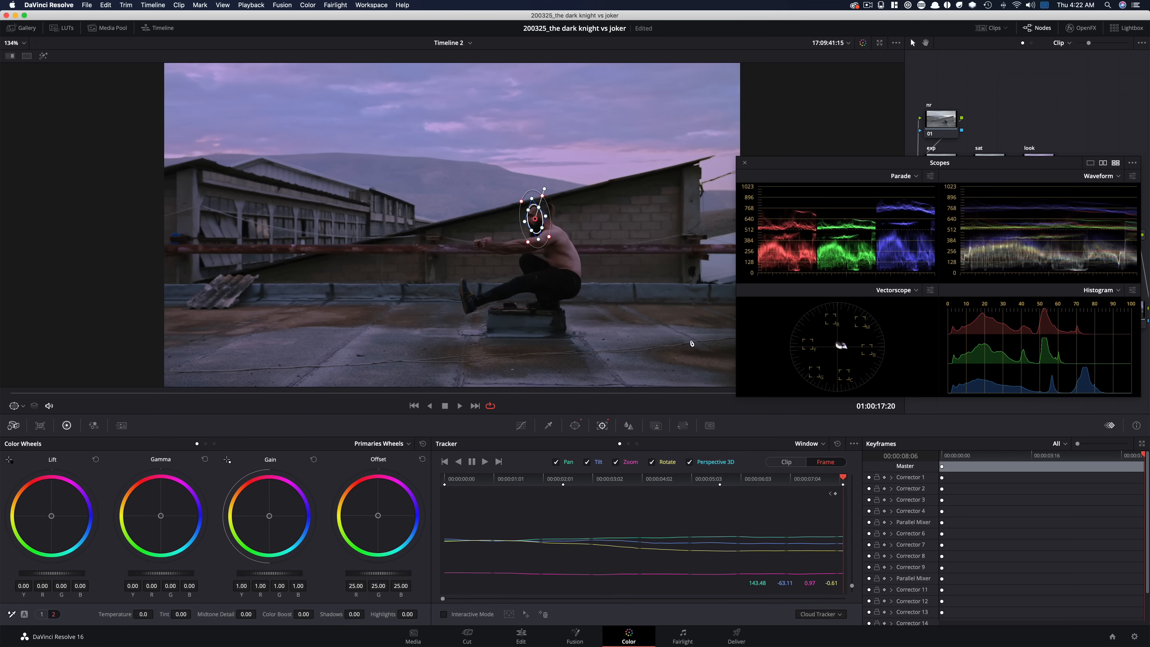
drag(808, 479, 670, 485)
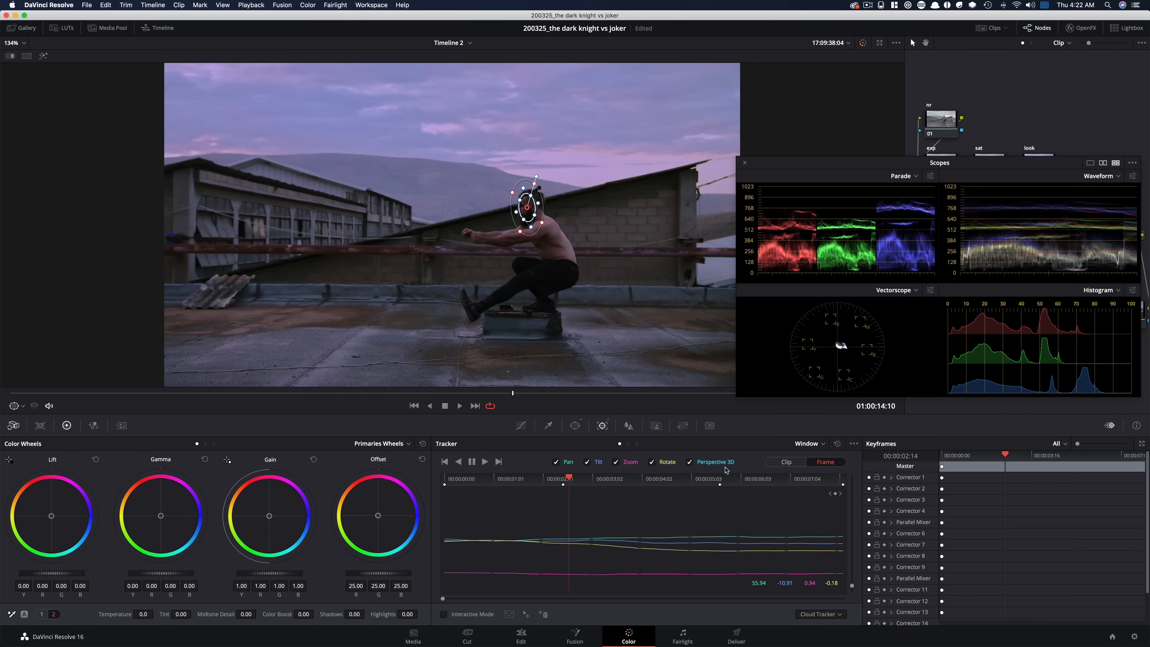
drag(842, 166, 850, 410)
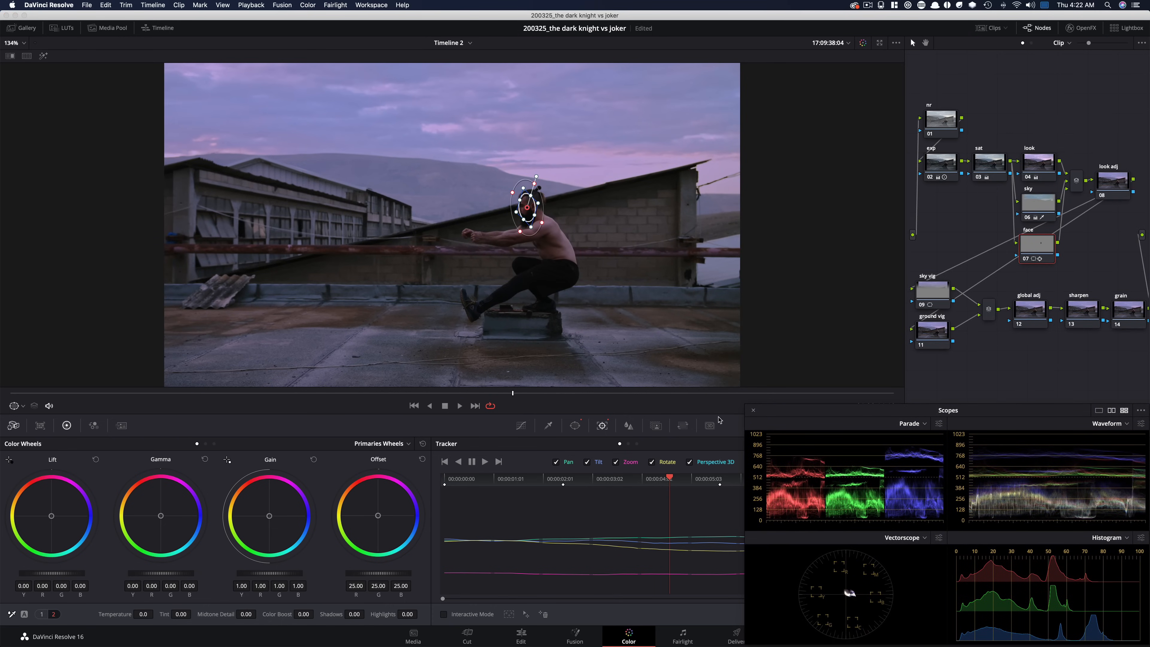
key(super+s)
Step: Raise the lower midtones slightly on the face node's custom curve and compare the image with the node off and on
click(521, 425)
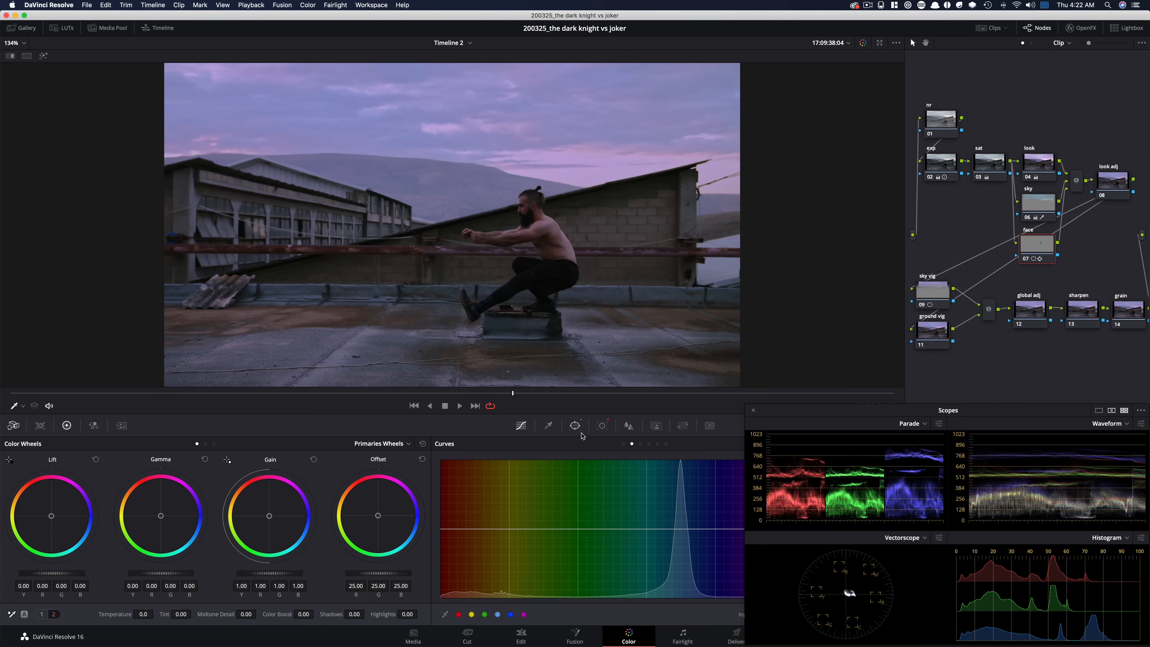
click(624, 444)
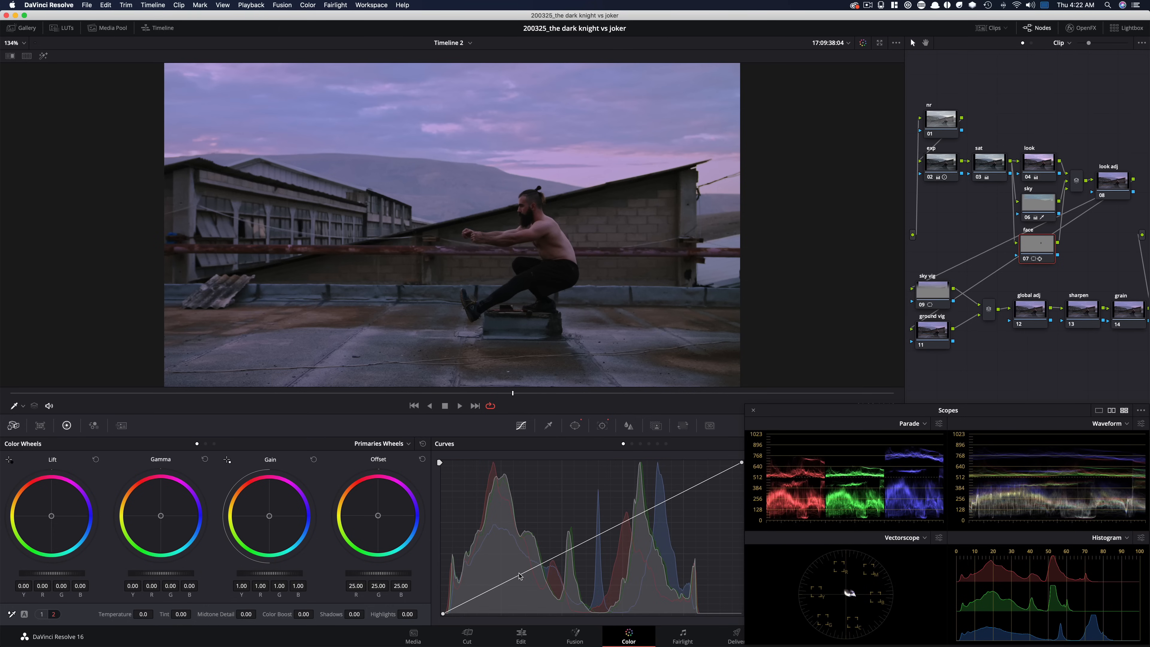
drag(519, 577, 519, 572)
key(super+d)
key(super+d)
key(super+d)
key(super+d)
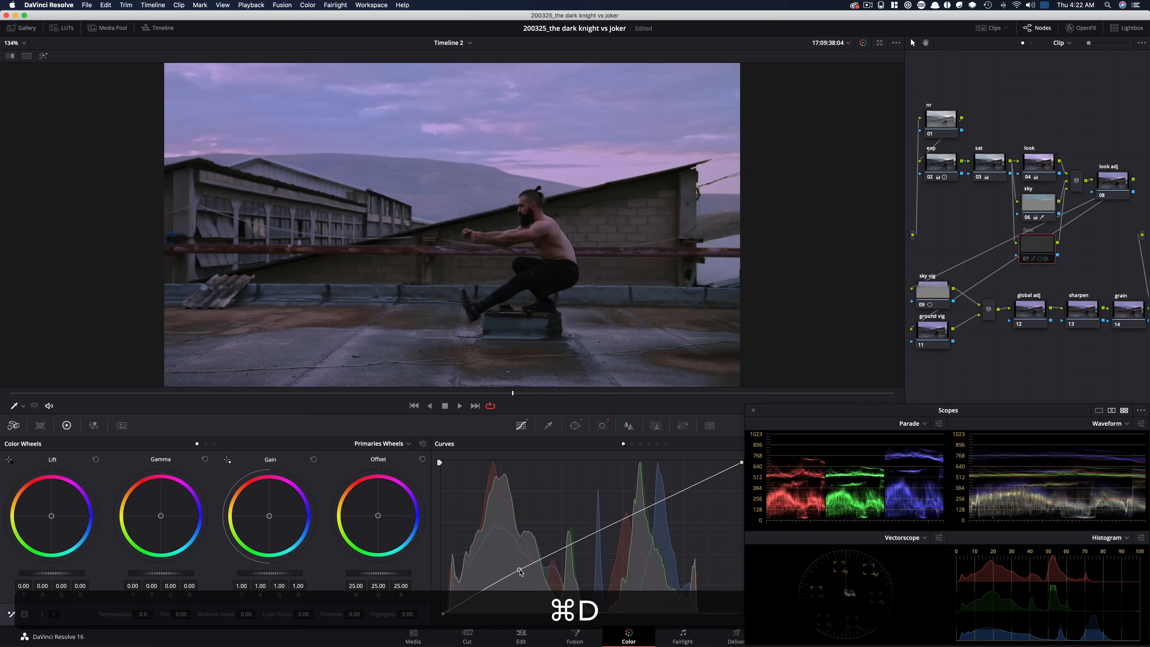
key(super+d)
key(super+d)
key(super+d)
Step: Check the face node off and on near the end of the clip, and return to the first frame
drag(514, 394, 809, 386)
key(super+d)
key(super+d)
key(super+d)
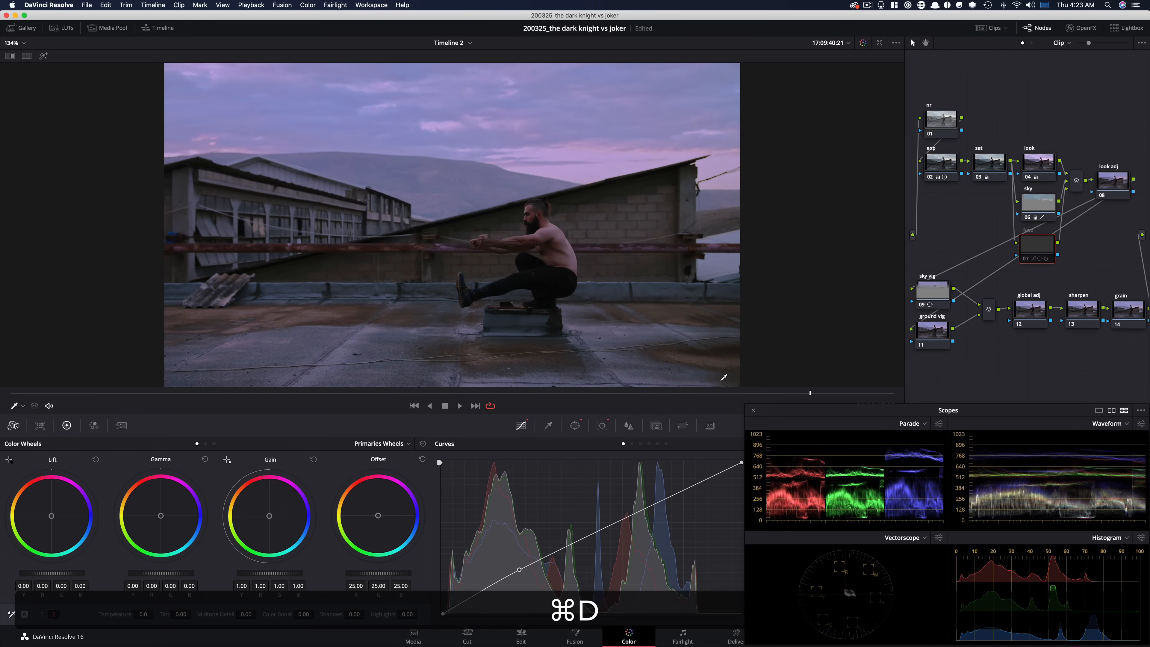
drag(190, 394, 9, 393)
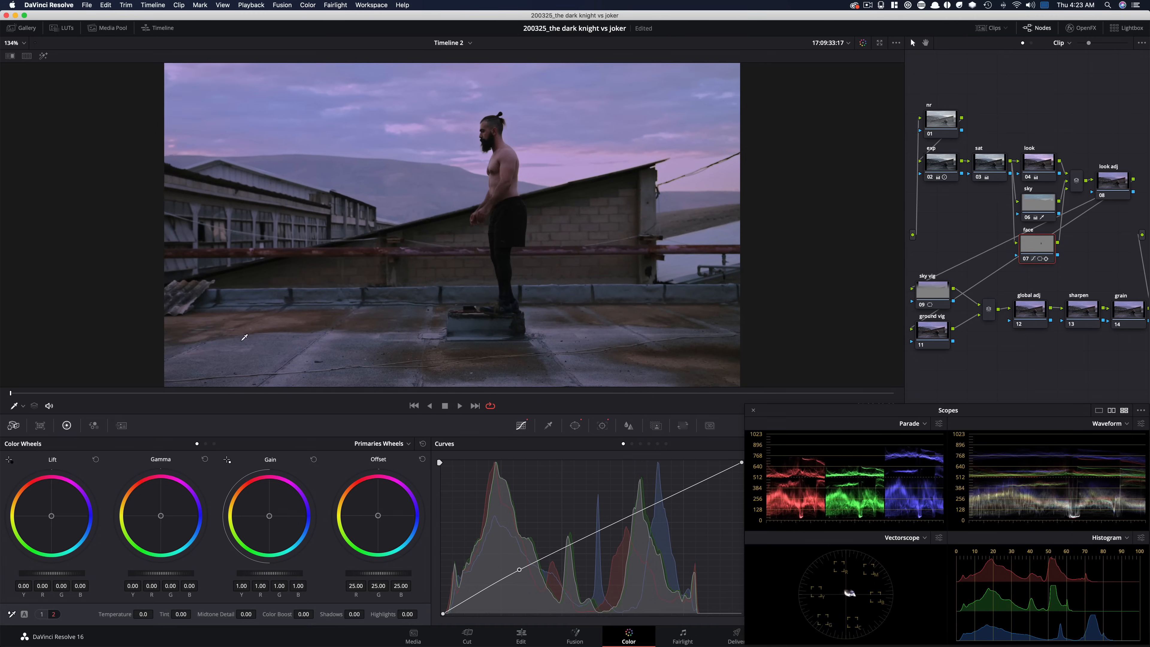
Step: Feed the face node's key into the highlighted sky vig node and invert its key input to exclude the face from the gradient
click(930, 293)
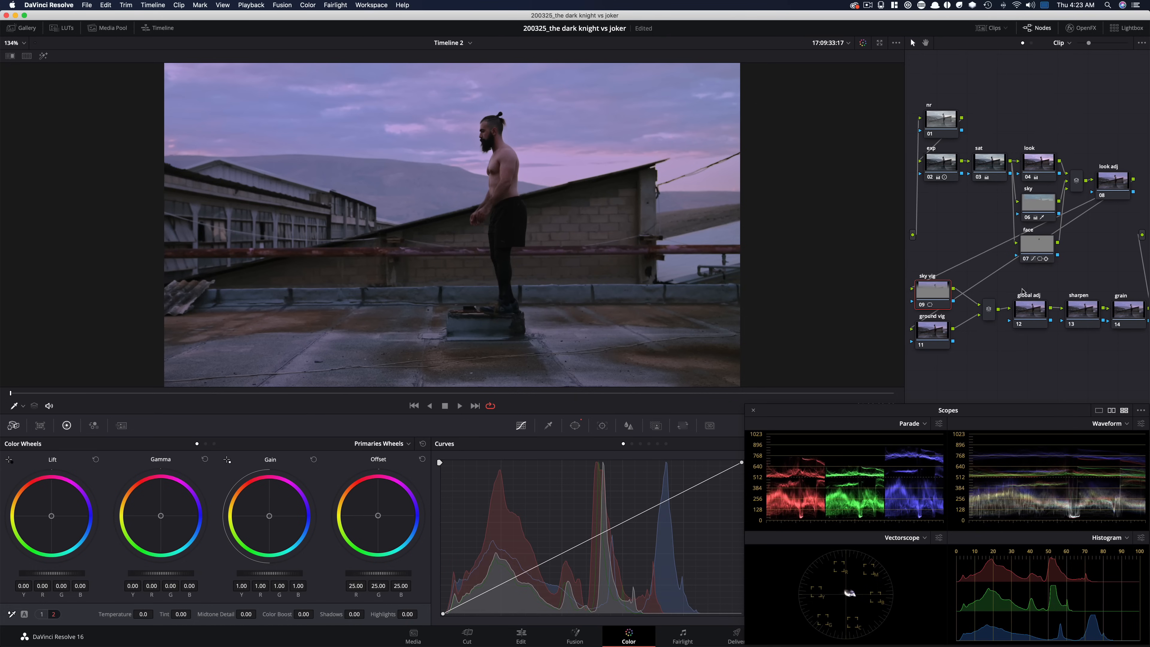
key(shift+h)
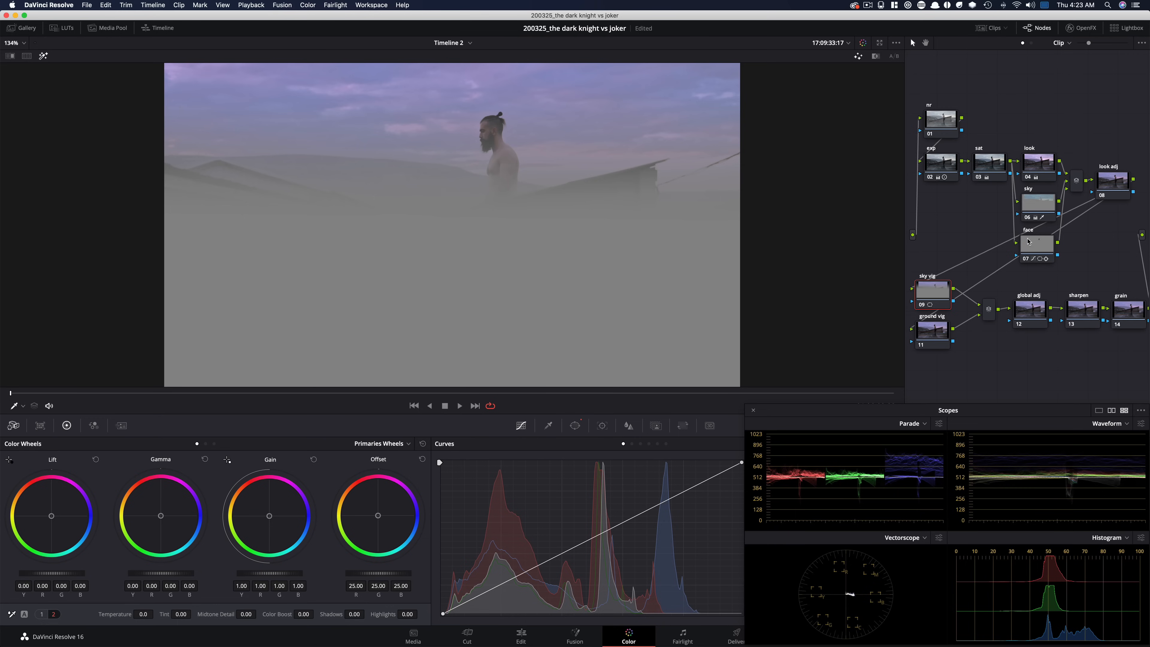
drag(1063, 273, 912, 302)
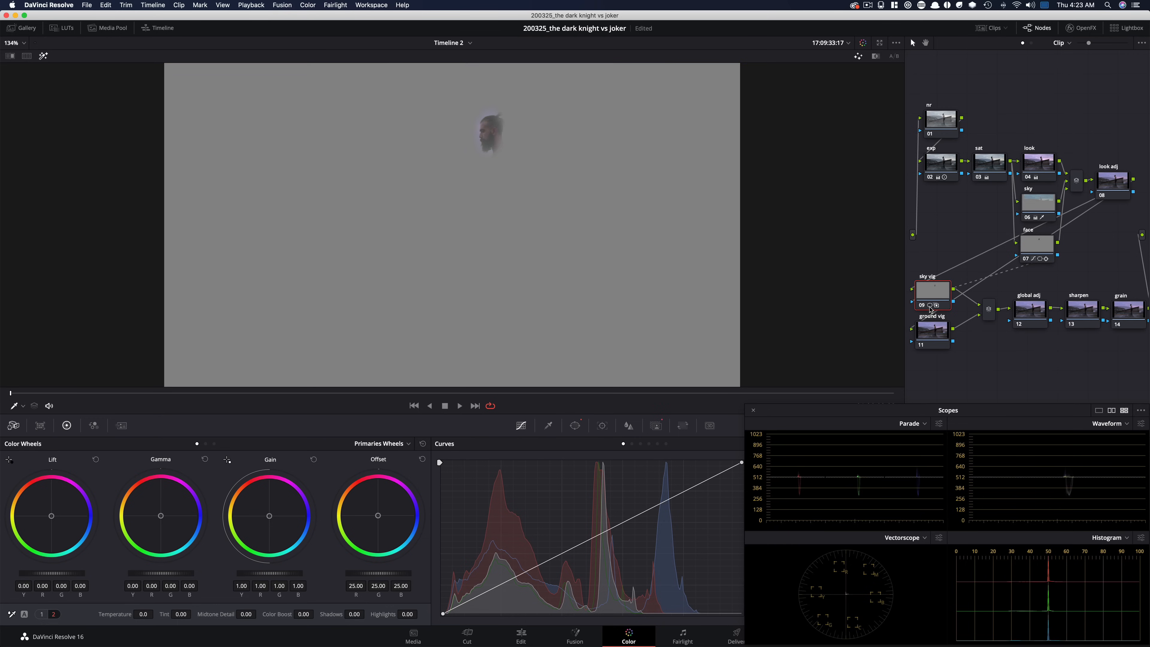
click(656, 425)
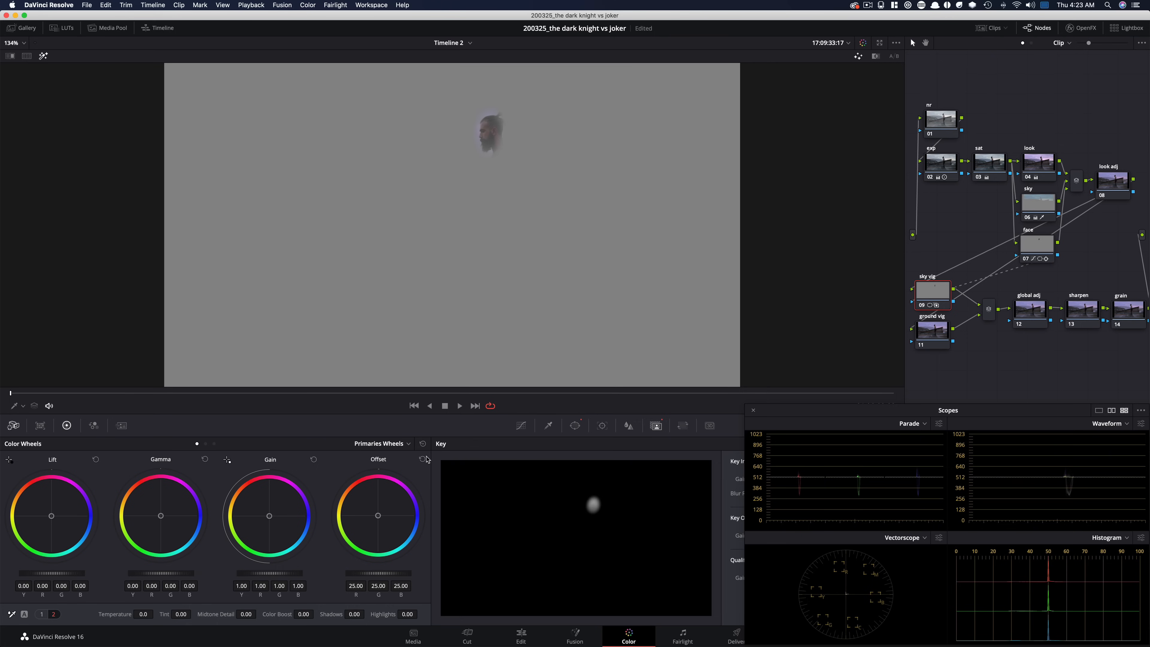
drag(819, 416, 782, 196)
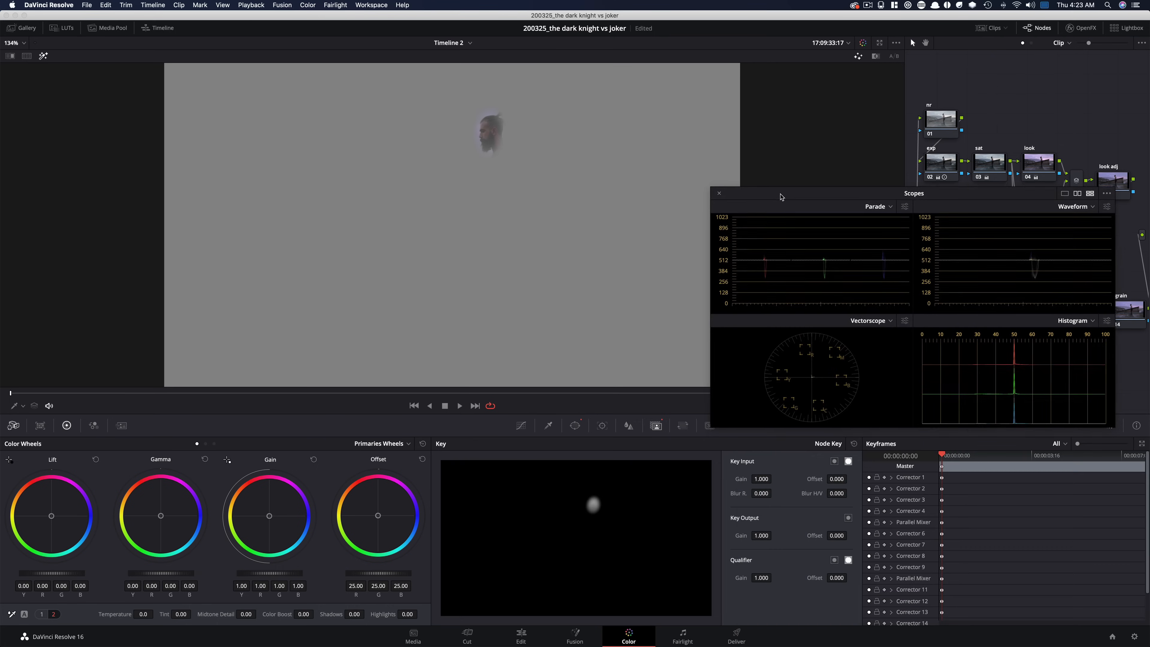
click(834, 461)
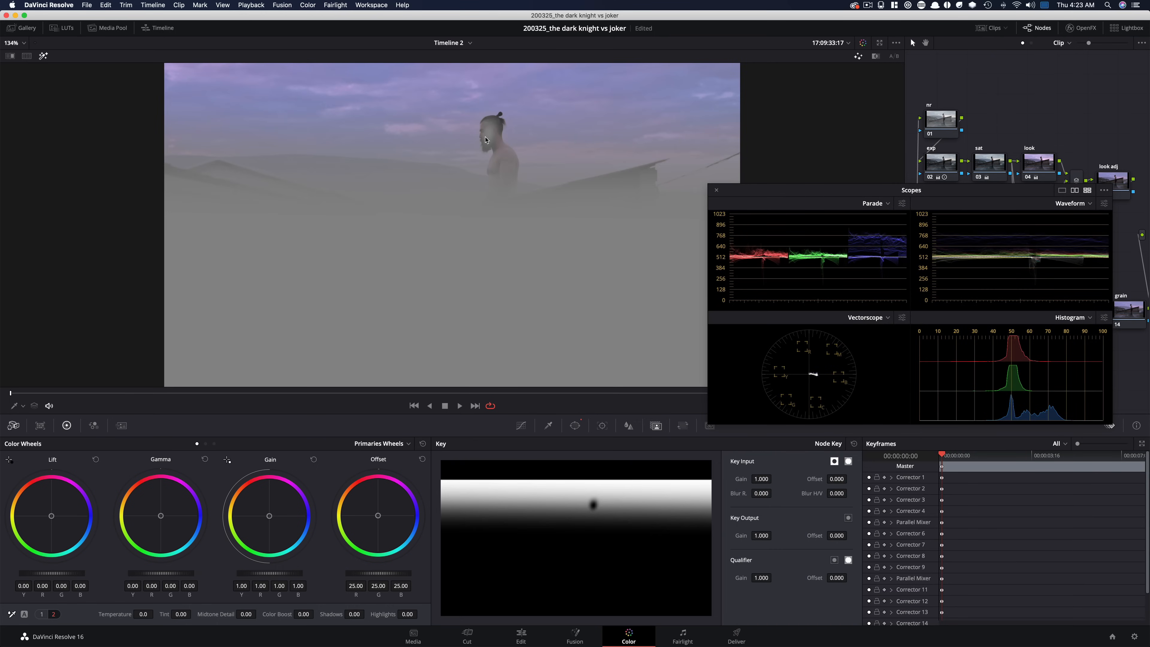
drag(859, 195, 883, 417)
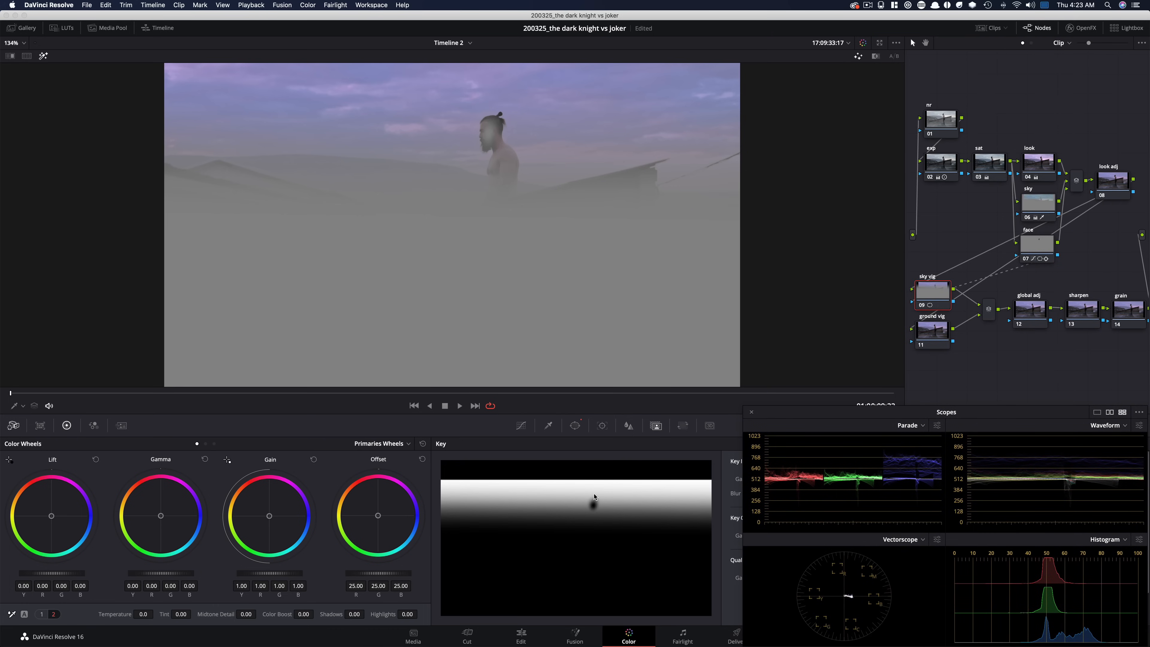
Step: Pull down the lower midtones of the sky vig node's custom curve with the clip in split screen beside the reference
click(522, 425)
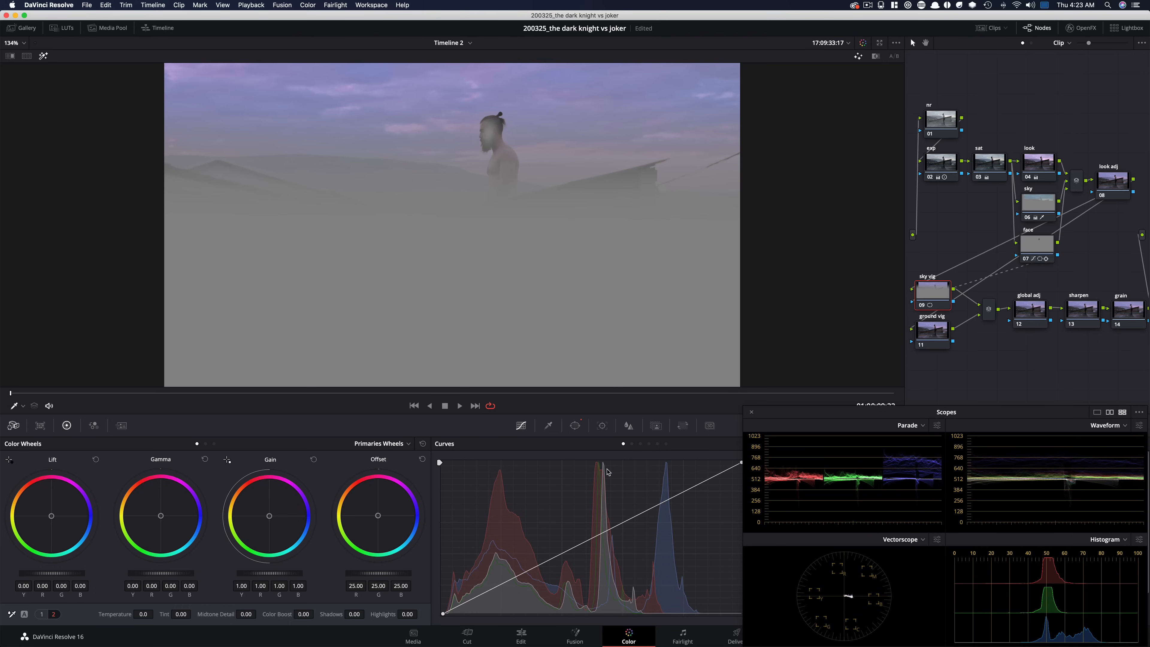
mouse_move(818, 420)
mouse_down()
mouse_move(810, 395)
mouse_move(859, 401)
mouse_move(831, 418)
mouse_up()
key(shift+h)
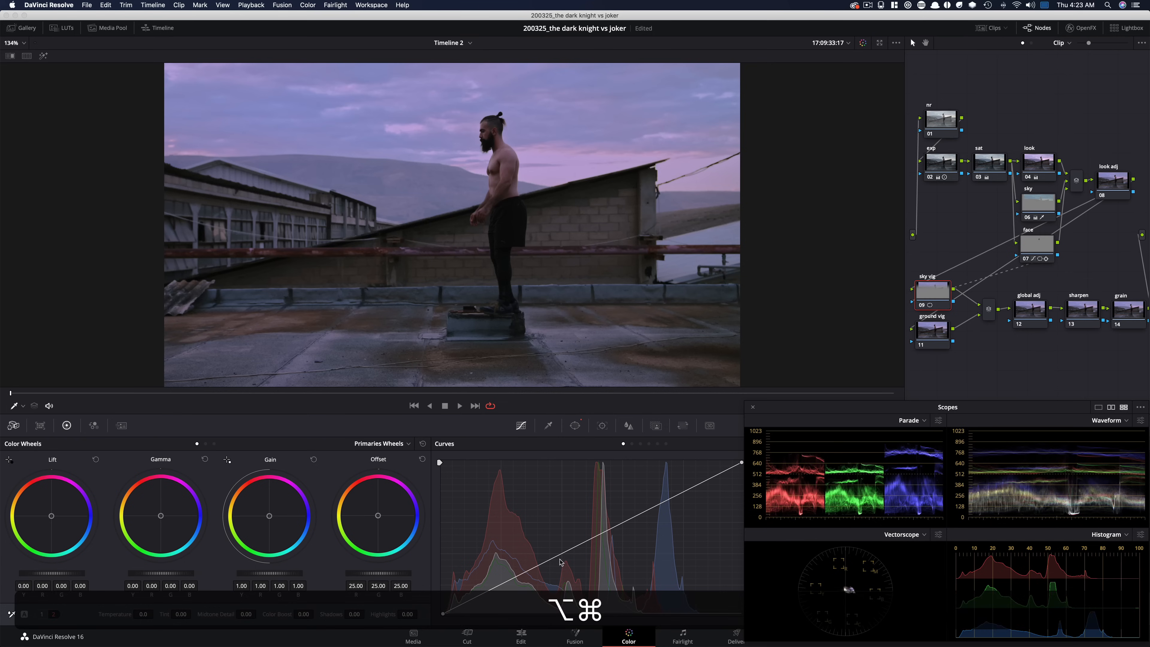
key(alt+super+w)
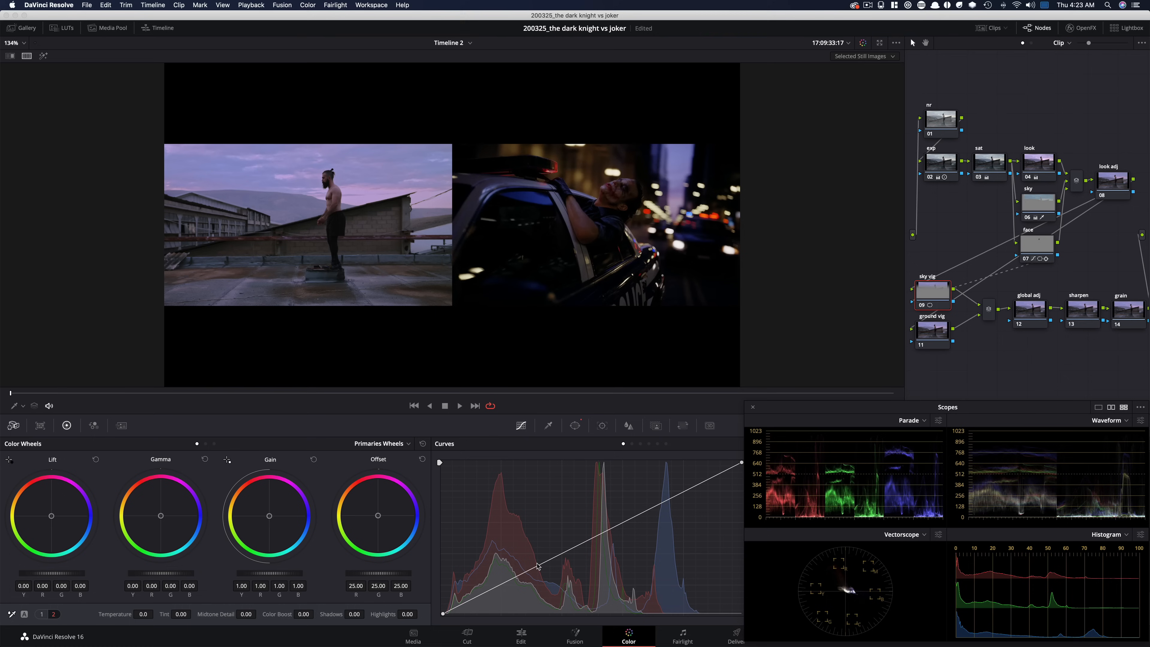
drag(539, 565, 533, 597)
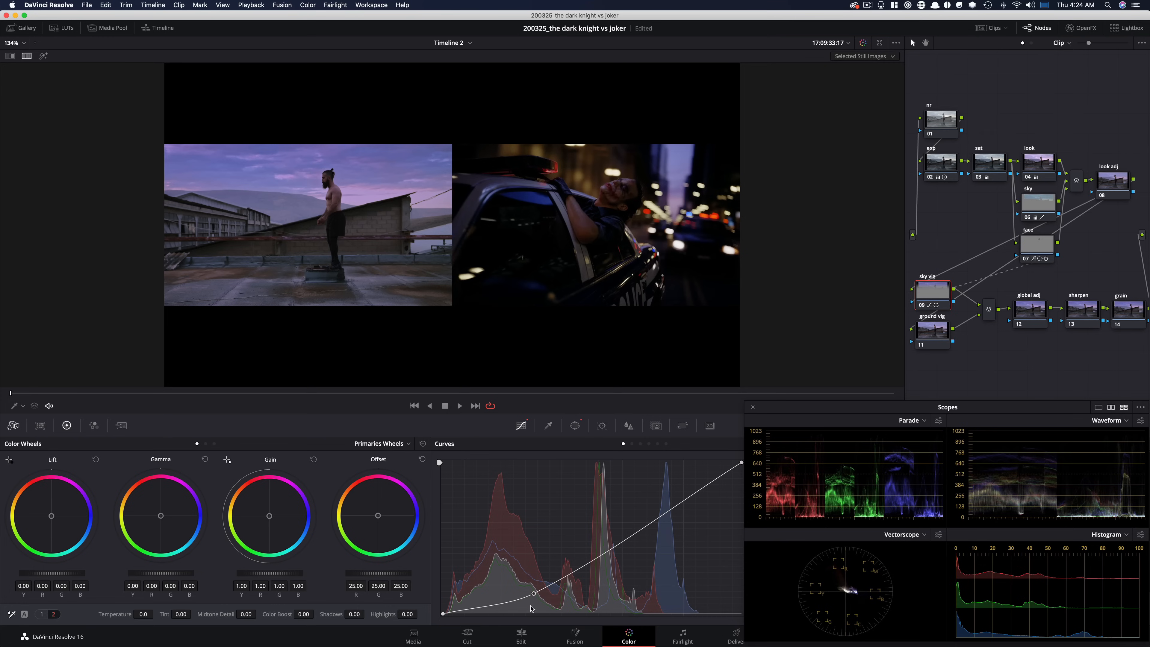
Step: Raise the lower-midtone point of the sky vig node's custom curve slightly and compare the image with the node off and on
drag(535, 595, 538, 587)
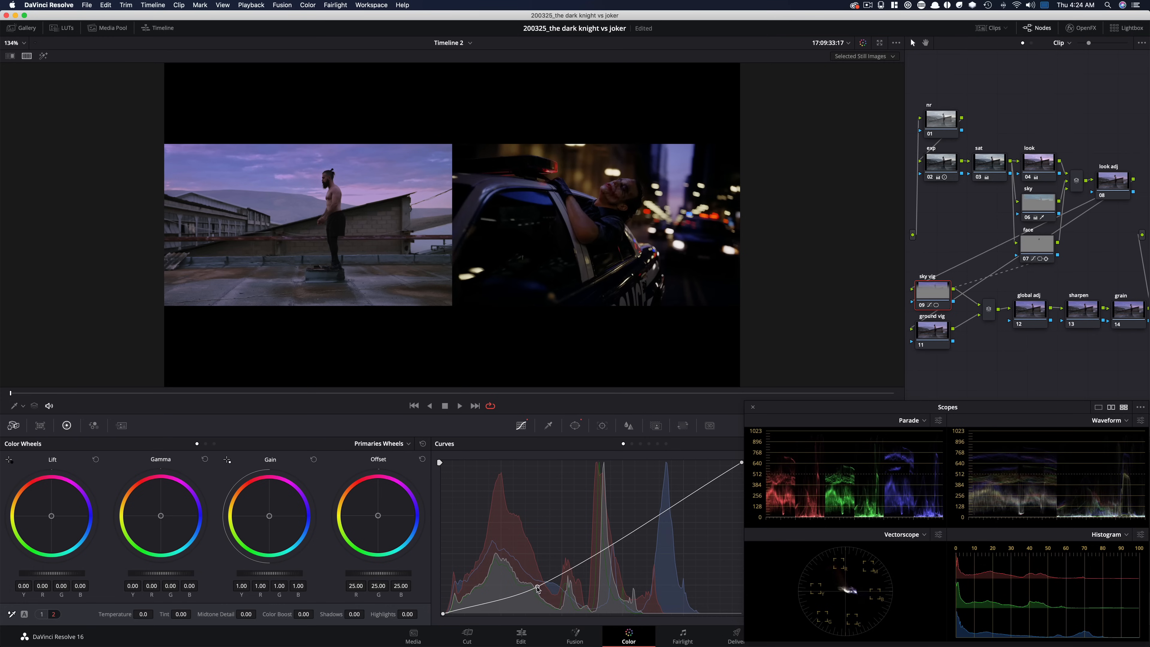
key(super+d)
key(super+d)
key(super+d)
key(super+d)
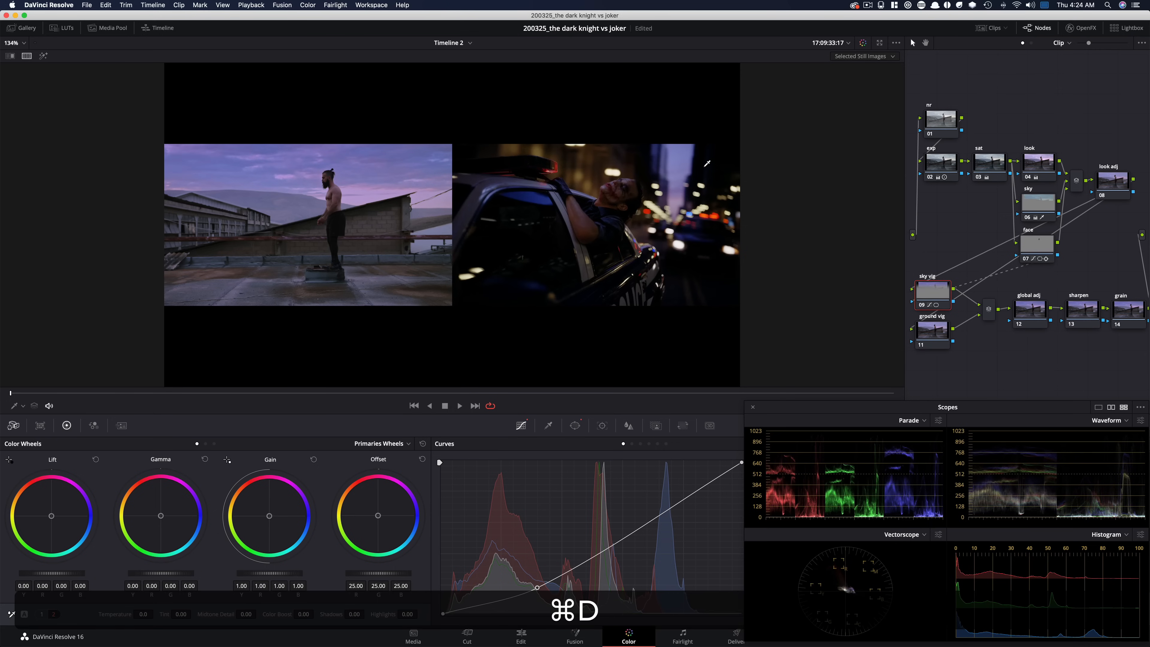
Step: Lower the sky vig node's Color Boost to -14.88 and compare the image with the node off and on
key(super+d)
key(super+d)
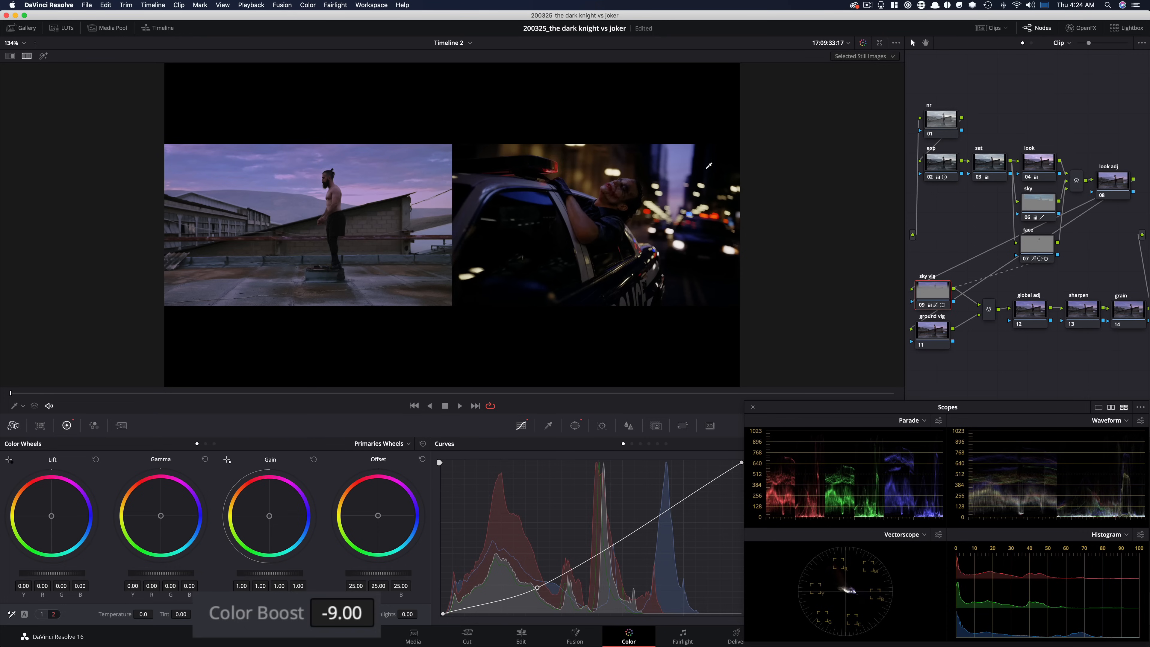
key(super+d)
key(super+d)
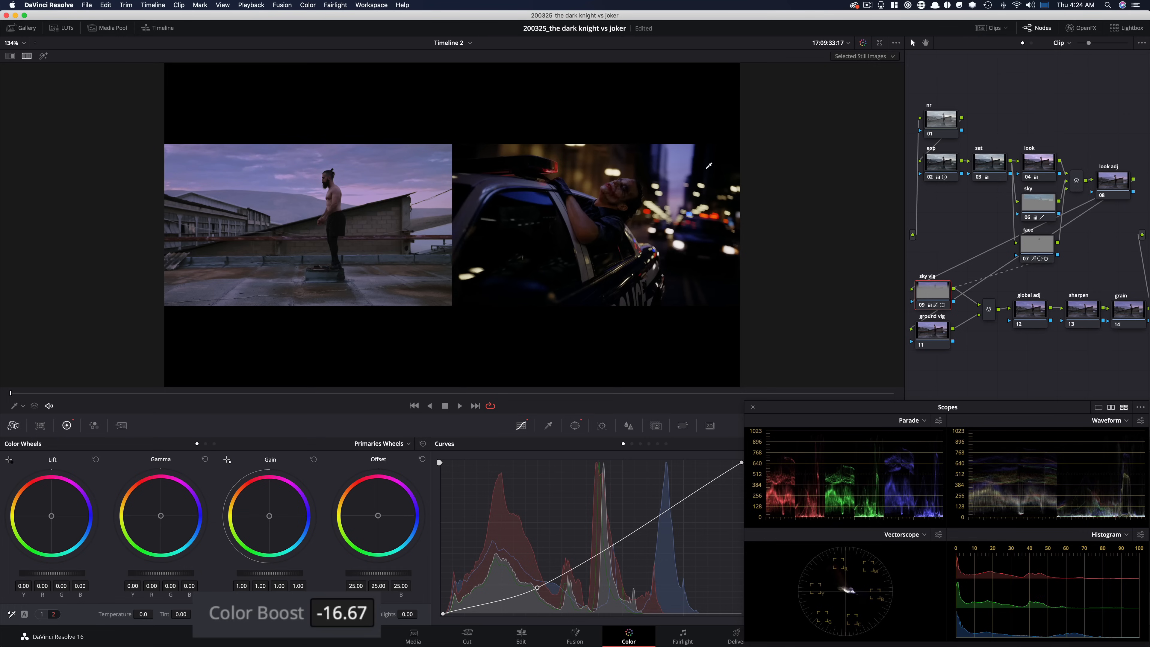
key(super+d)
key(super+d)
key(super+d)
key(super+d)
Step: Examine the area affected by the sky vig node in a full-frame highlight view
drag(927, 285, 935, 283)
key(shift+h)
key(shift+super+h)
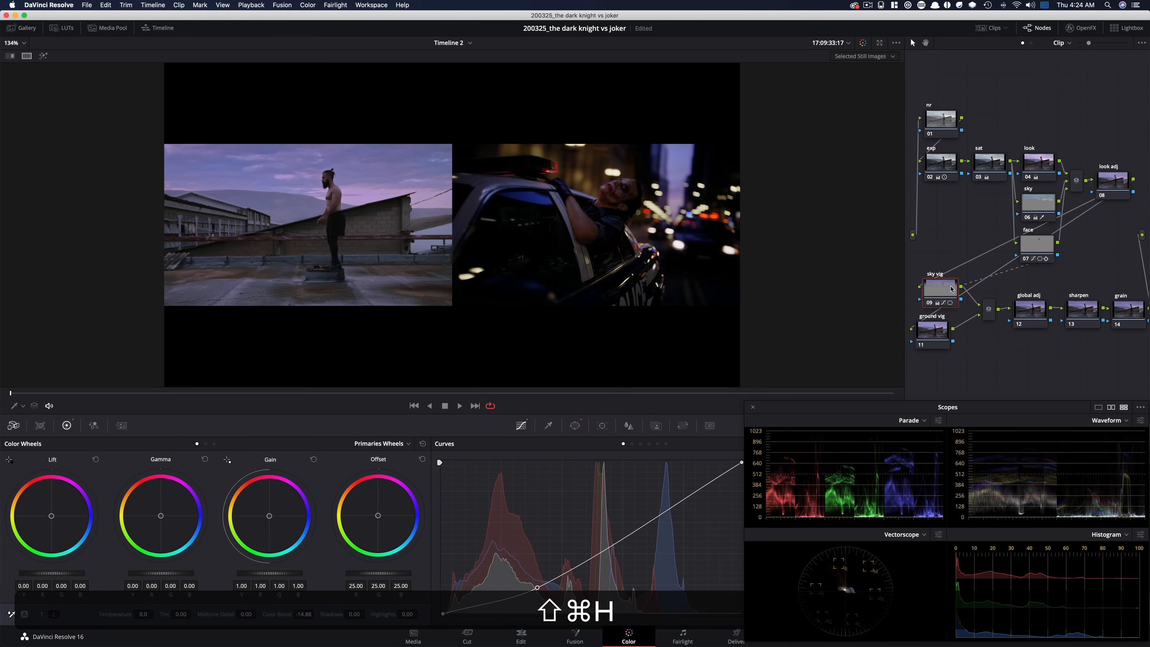
key(shift+super+w)
key(super+w)
key(shift+super+w)
key(shift+super+h)
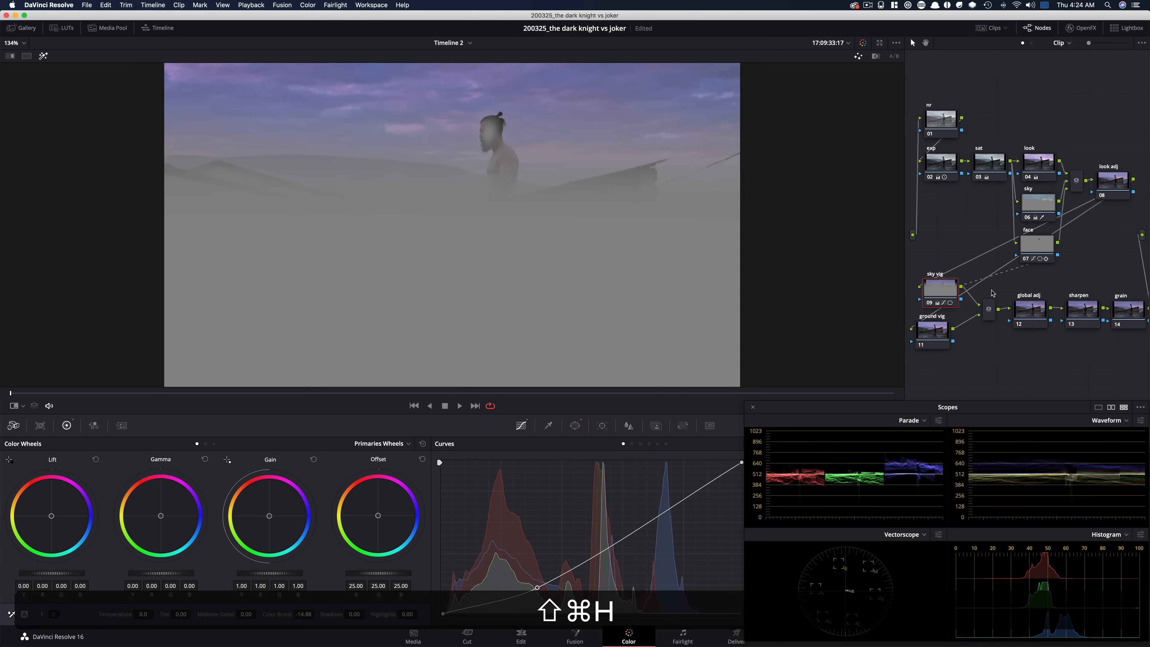
Step: Fine-tune the face node's circle window shape around the head in highlight view, then restore the normal image and check it against the reference
click(1037, 247)
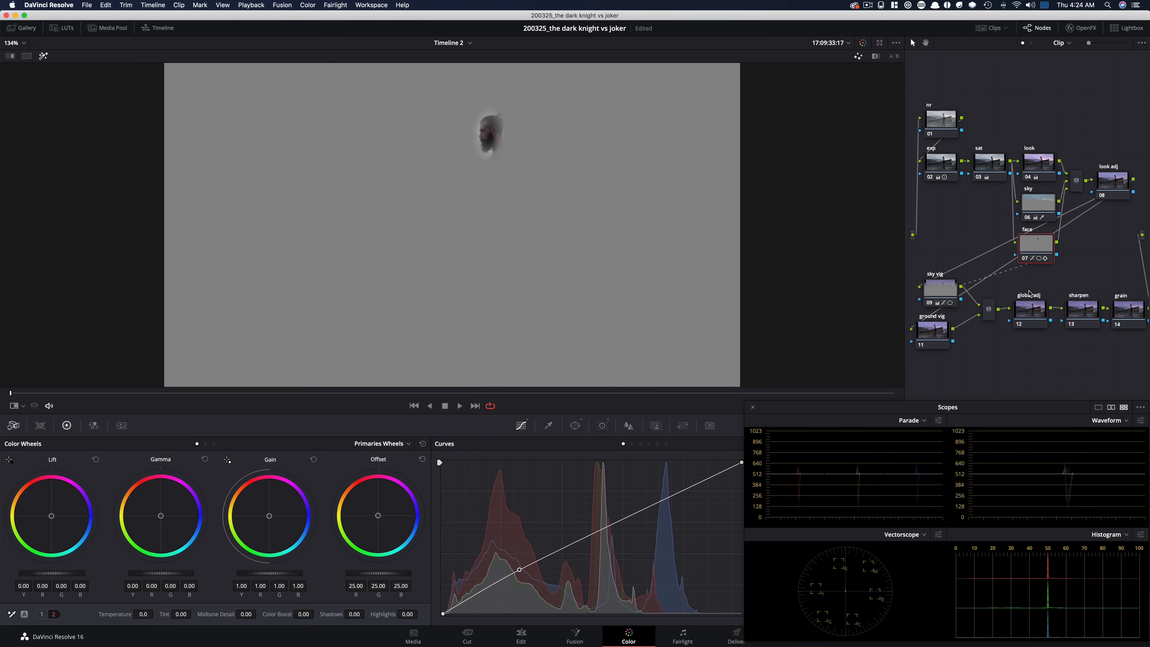
click(570, 428)
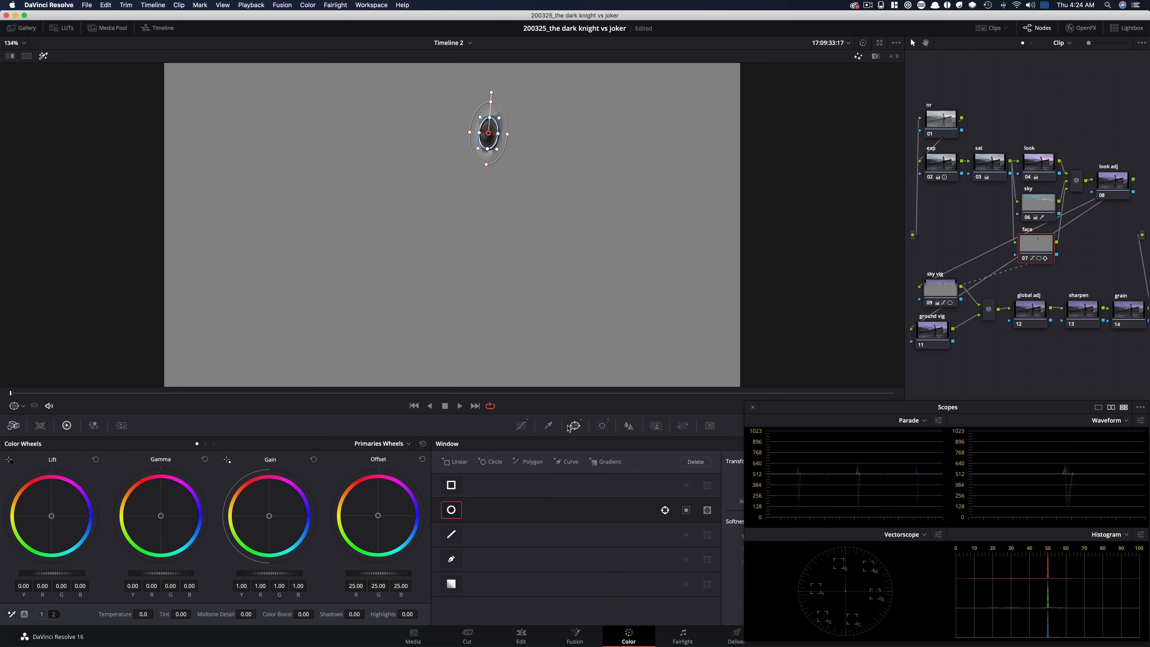
drag(507, 135, 501, 121)
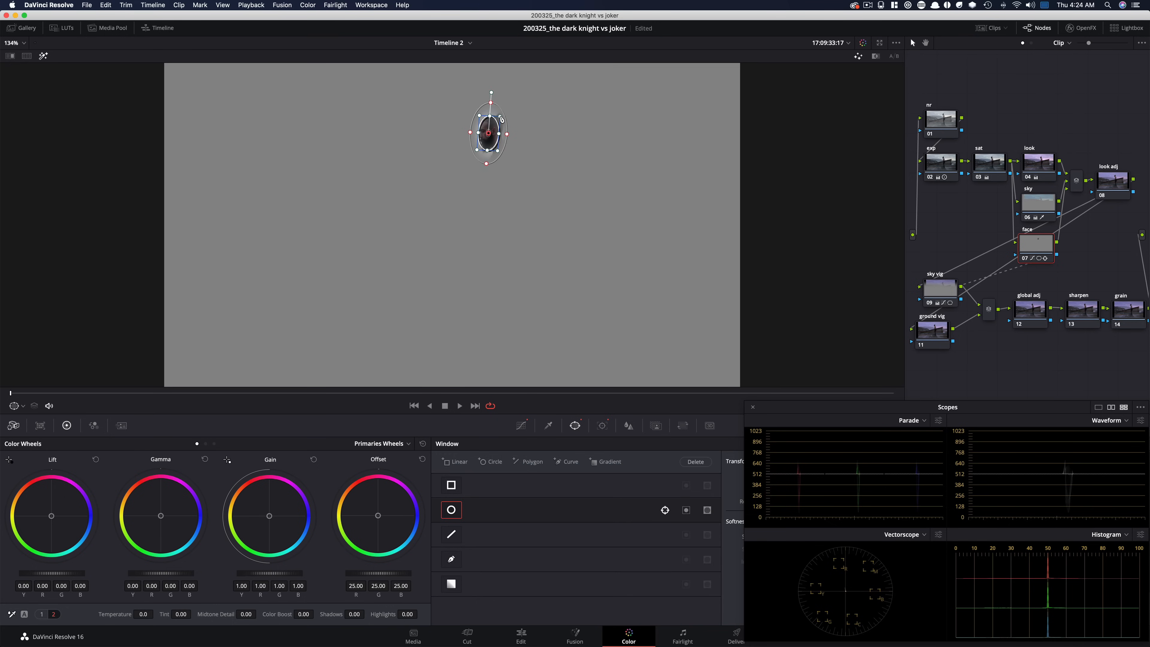
key(shift+h)
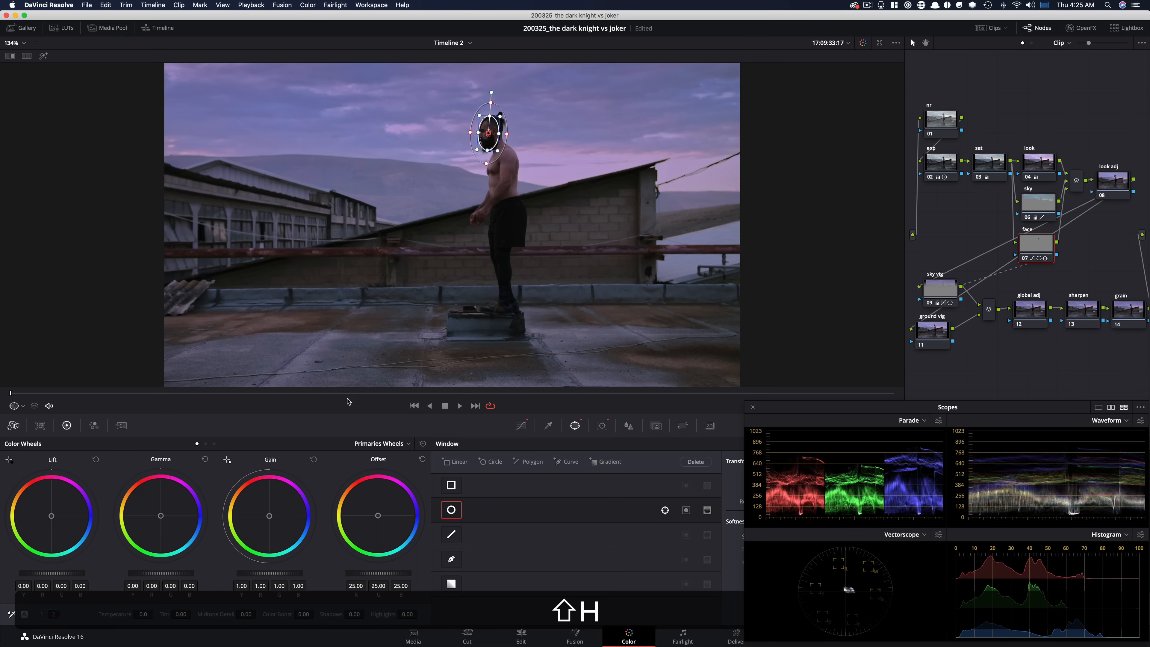
key(super+w)
key(super+w)
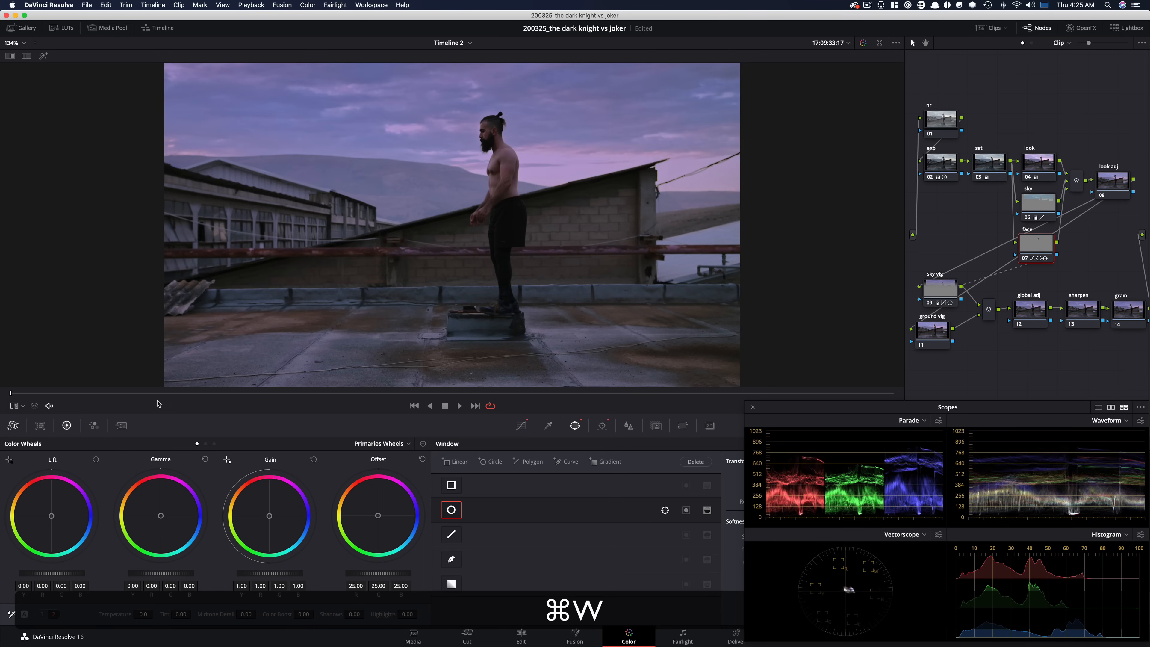
Step: Check the sky vig node off and on at the squat pose past the middle of the clip
drag(16, 394, 579, 394)
click(940, 289)
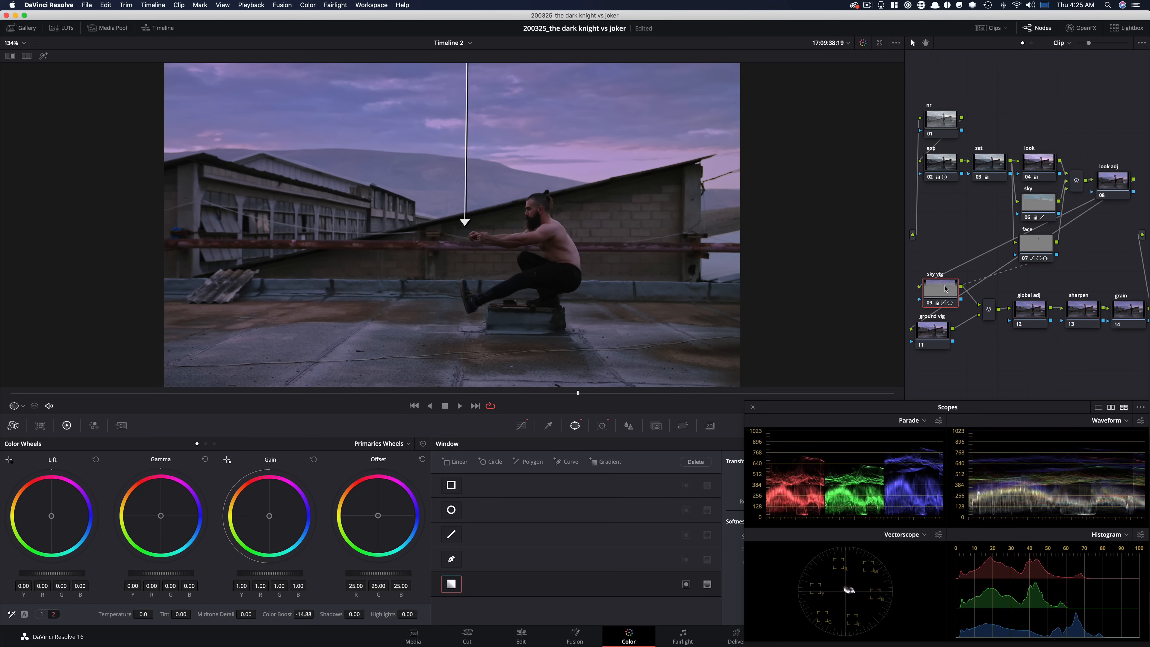
key(super+d)
key(super+d)
key(super+d)
key(super+d)
key(super+d)
key(super+d)
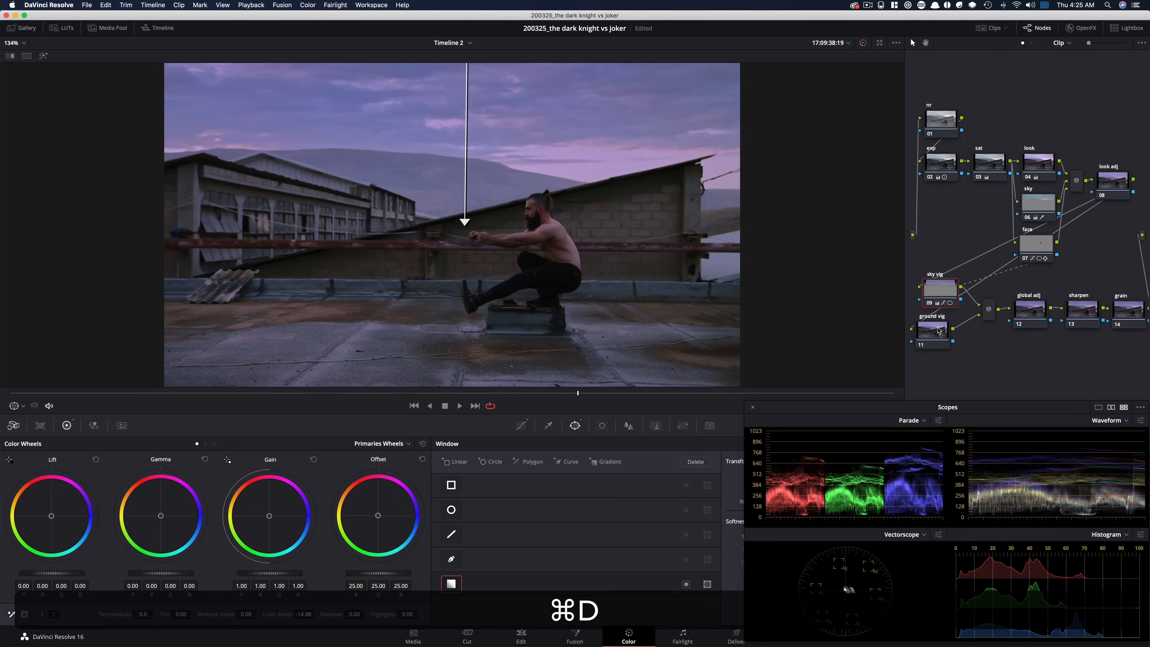
Step: Align the sky vig node above the ground vig node, select ground vig, and compare the clip with the reference side by side and full frame
drag(949, 293, 943, 295)
click(927, 339)
drag(925, 338, 927, 339)
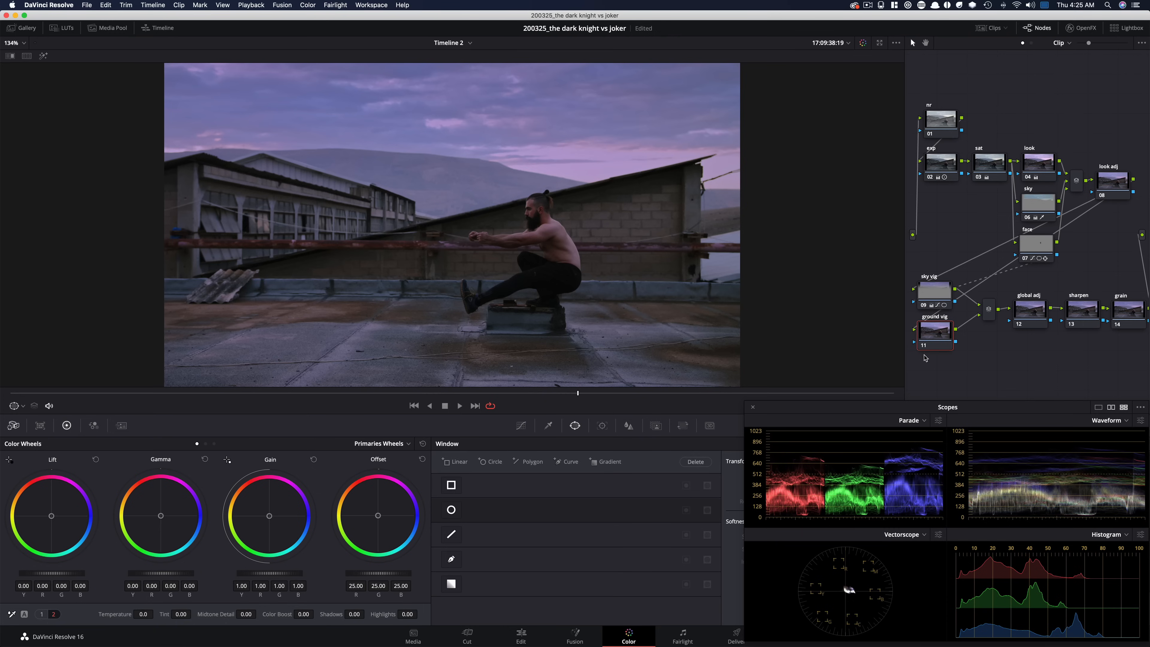
key(super+minus)
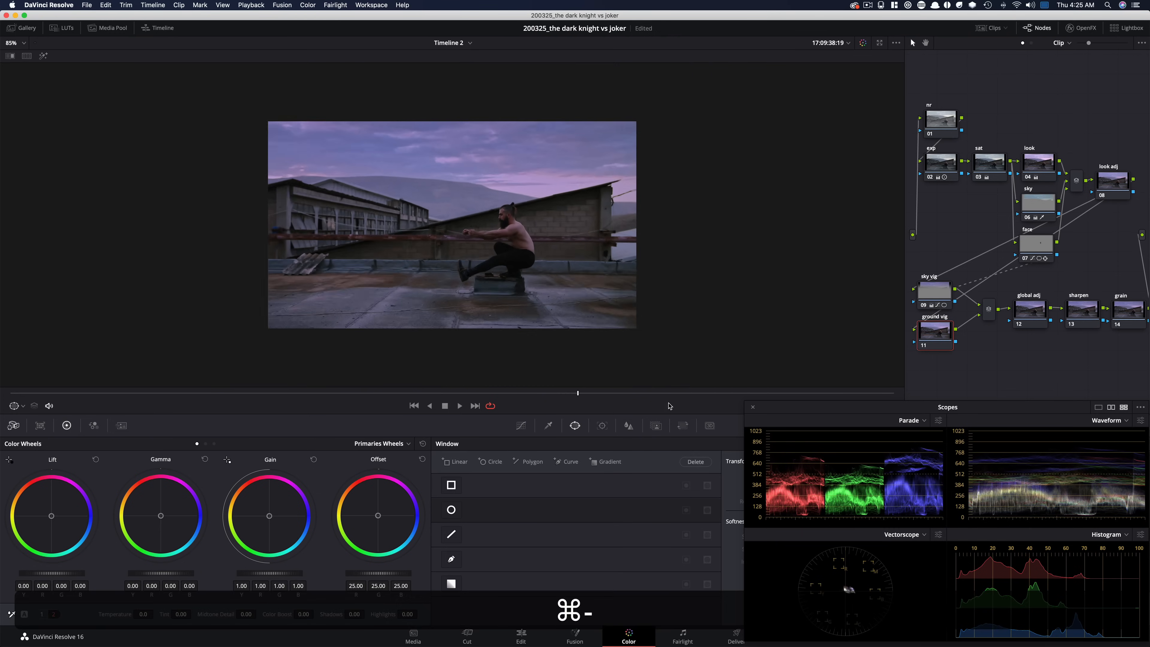
key(alt+super+w)
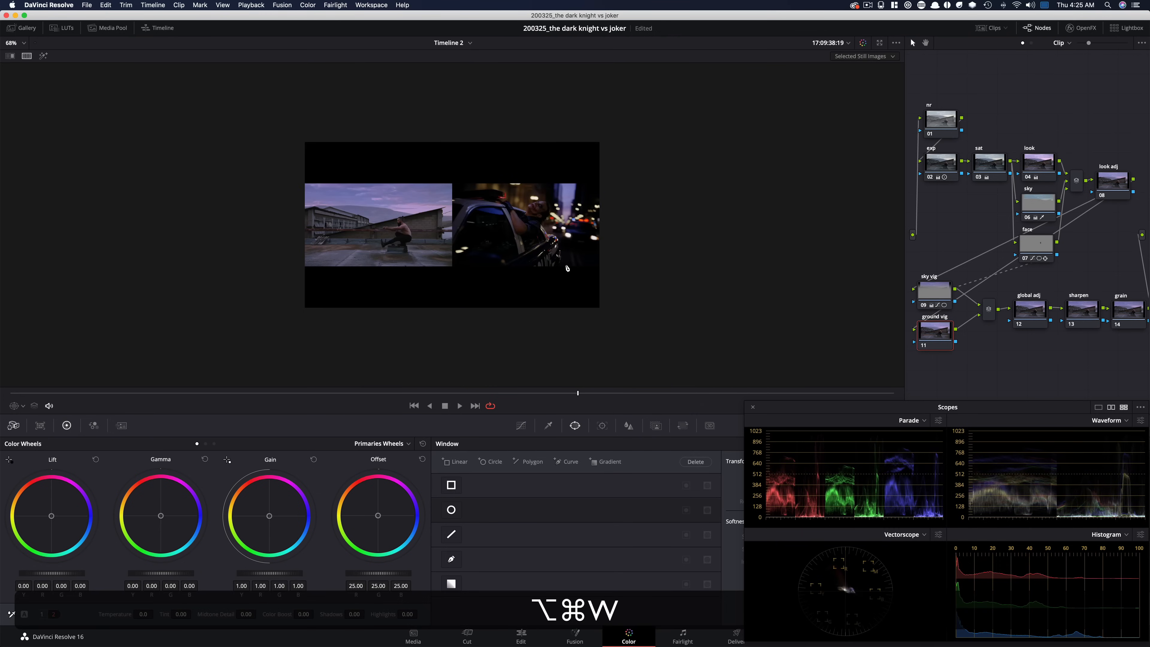
key(shift+super+z)
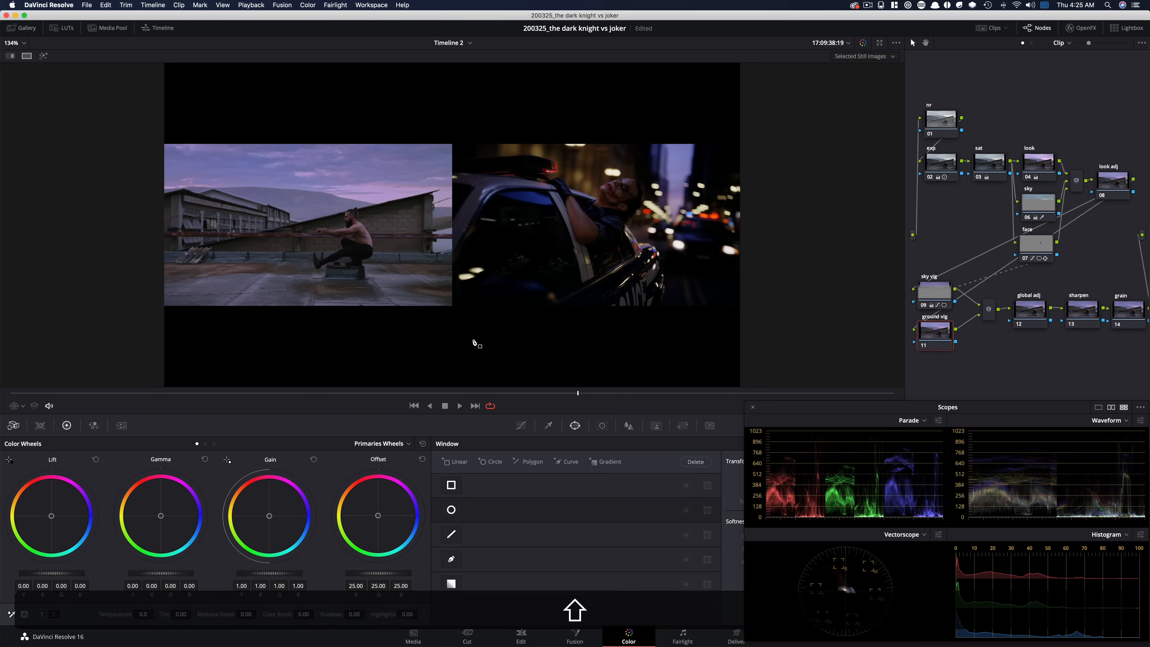
key(shift+f)
key(shift+f)
key(super+w)
key(super+w)
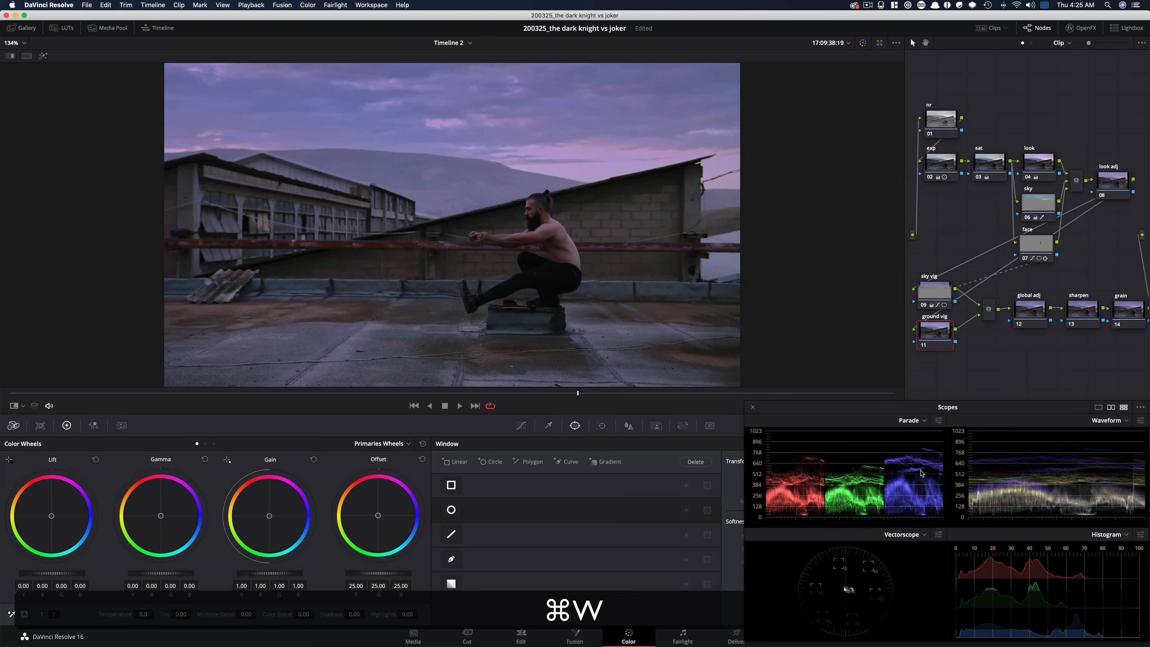
Step: Add a gradient window to the ground vig node that rises from below the frame and fades out over the foreground rooftop, checking it in highlight view
key(super+minus)
click(451, 584)
drag(454, 253, 445, 154)
key(shift)
key(shift+h)
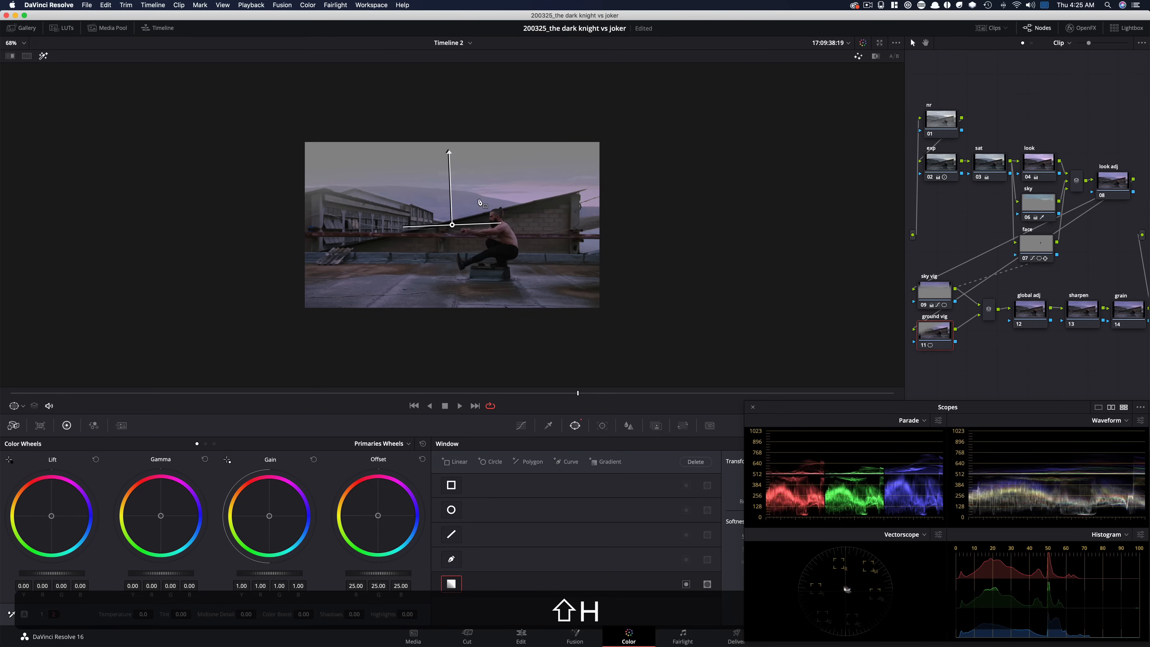
drag(453, 231, 456, 336)
drag(452, 258, 456, 252)
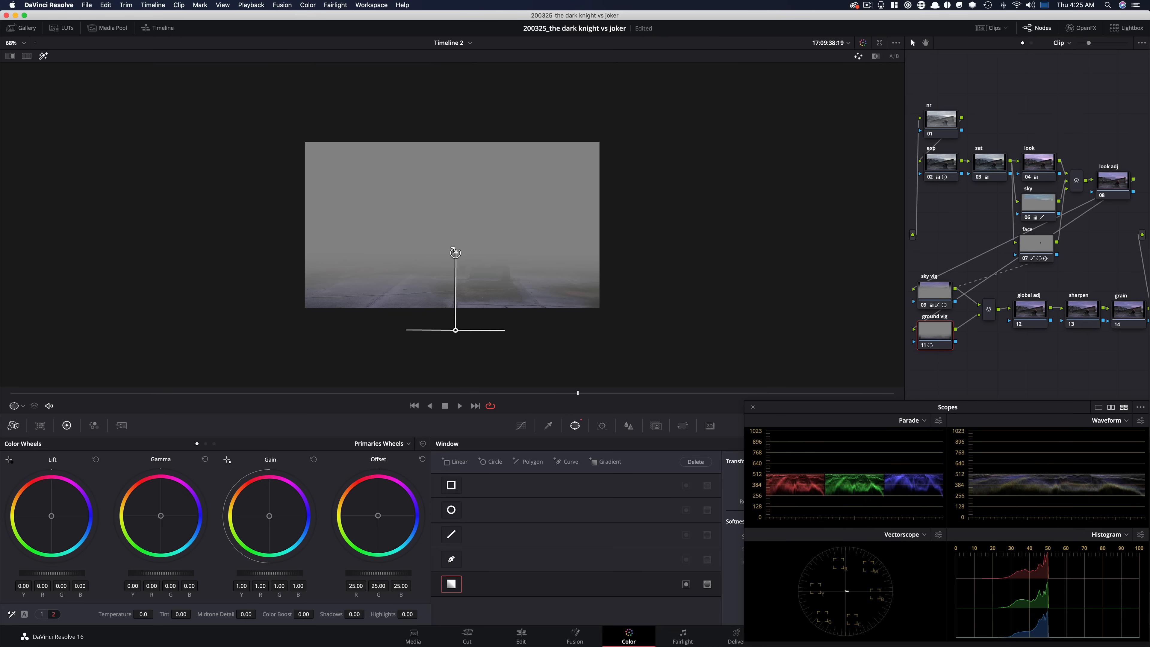
key(shift+h)
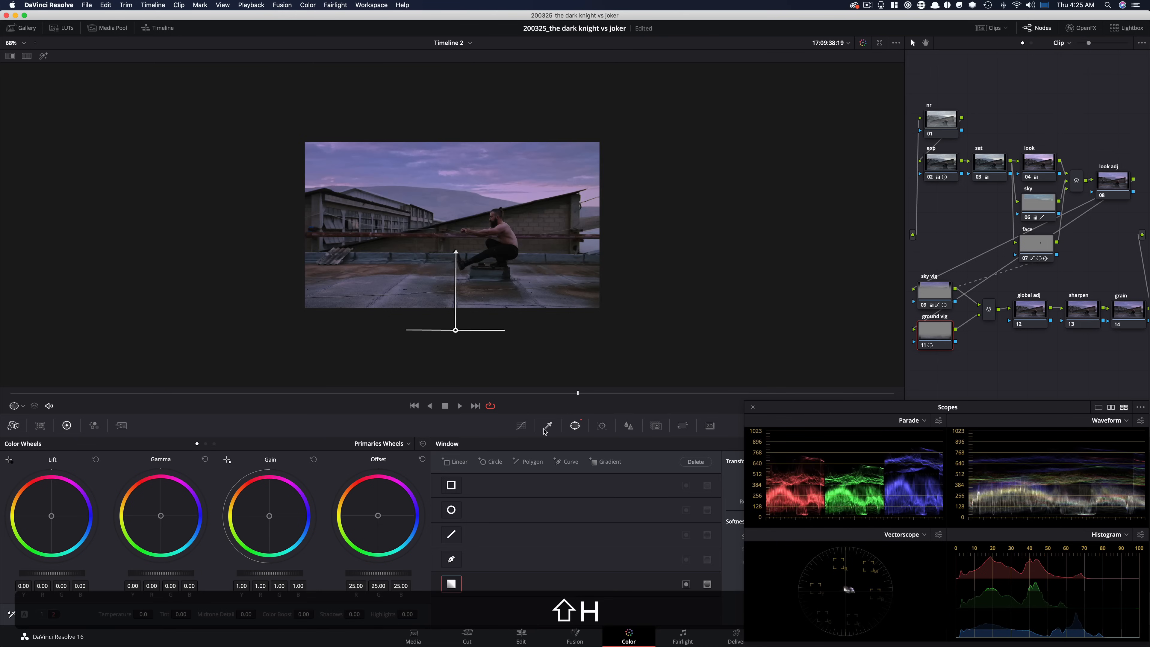
Step: Pull down the lower midtones of the ground vig node's custom curve in split screen beside the reference, and compare the node off and on
key(alt+super+w)
key(alt+shift+super+z)
click(521, 427)
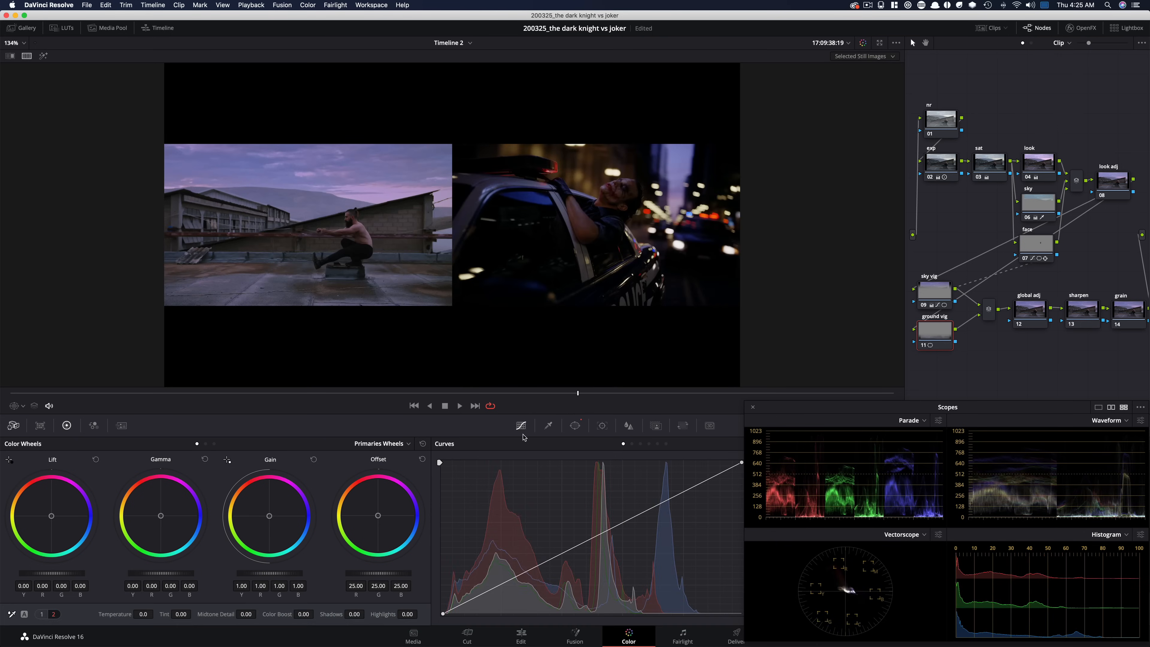
drag(536, 570, 576, 600)
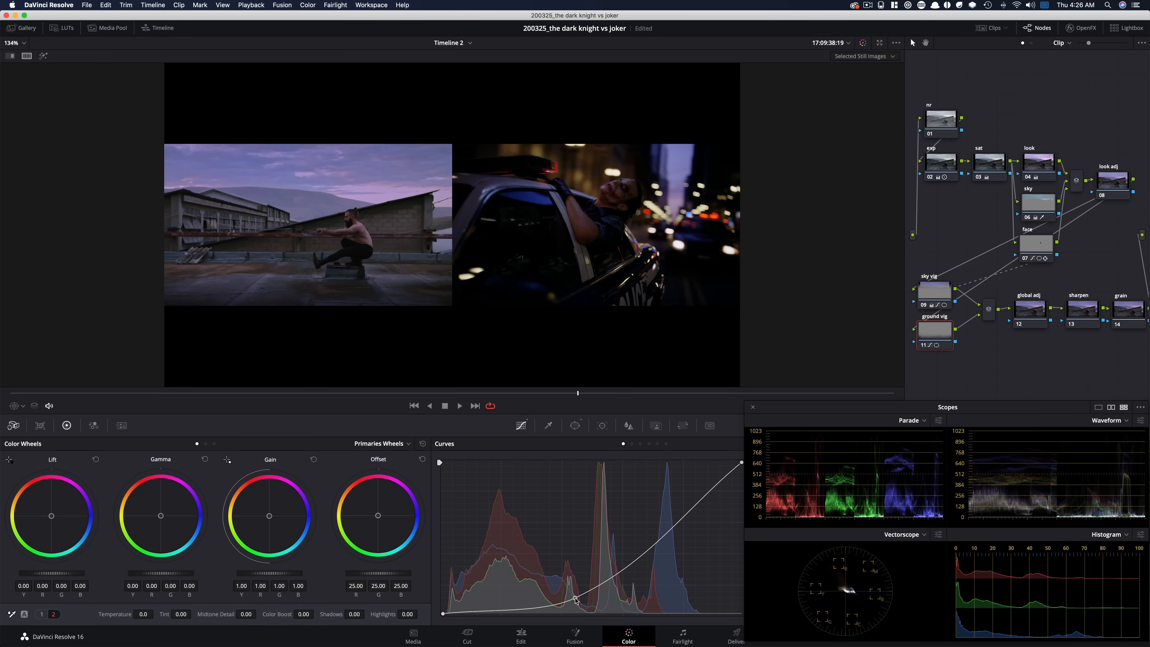
key(super+d)
key(super+d)
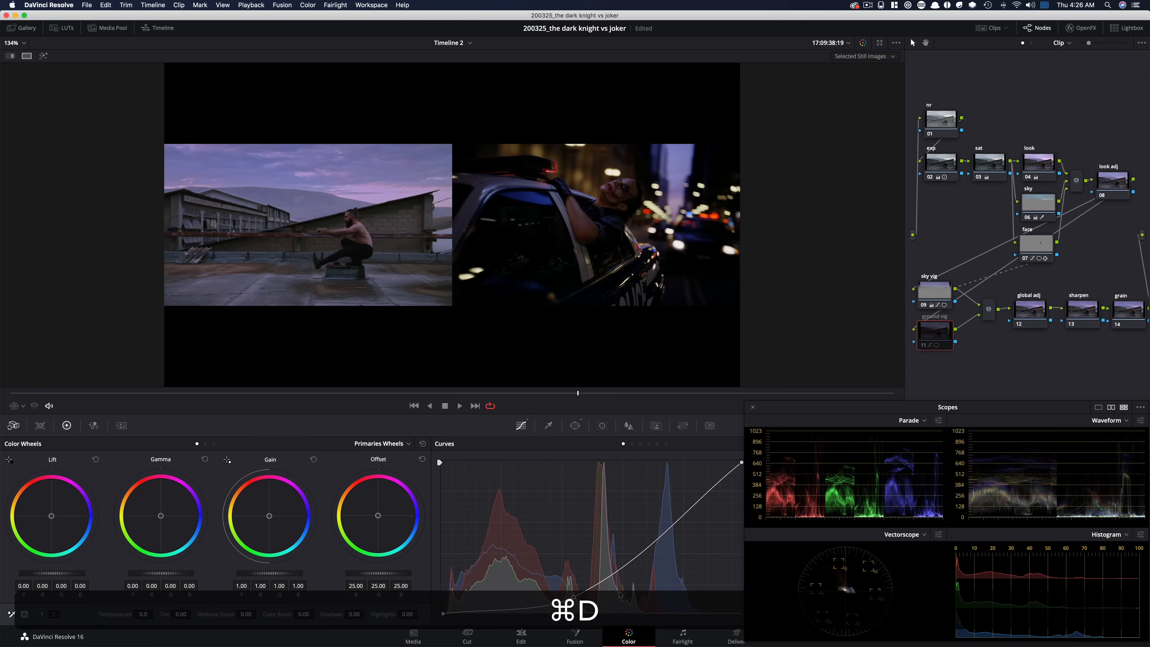
key(super+d)
key(super+d)
key(super+d)
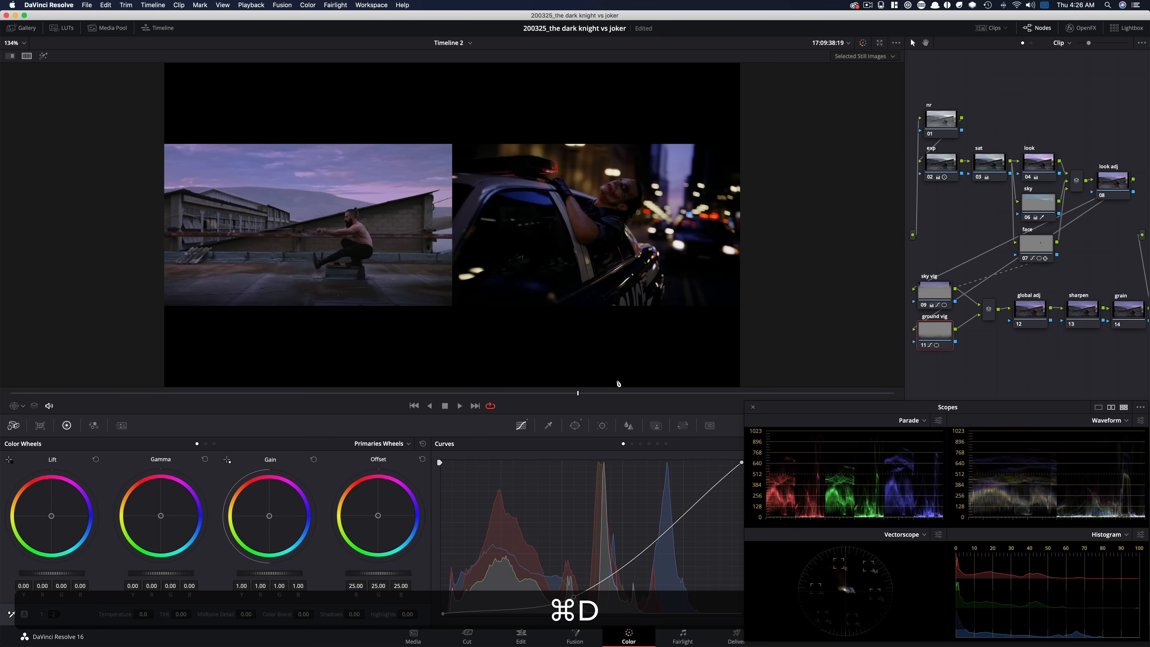
key(super+d)
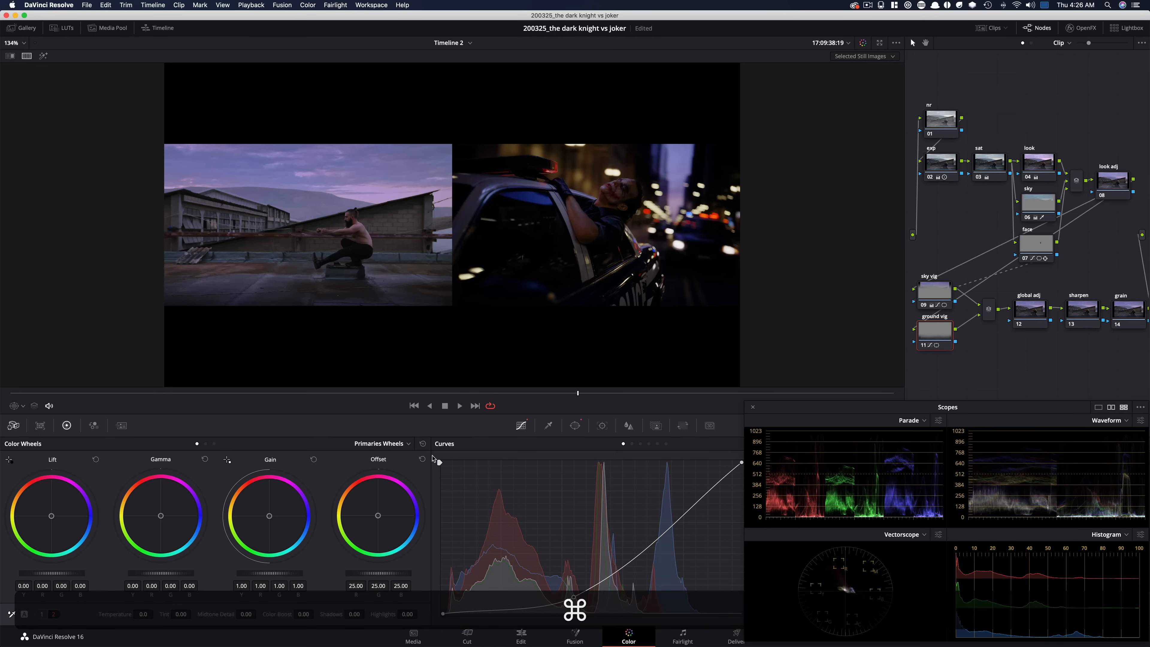
Step: Check the ground vig node off and on in the full-frame clip at two points, including near the end
key(super+w)
key(super+d)
key(super+d)
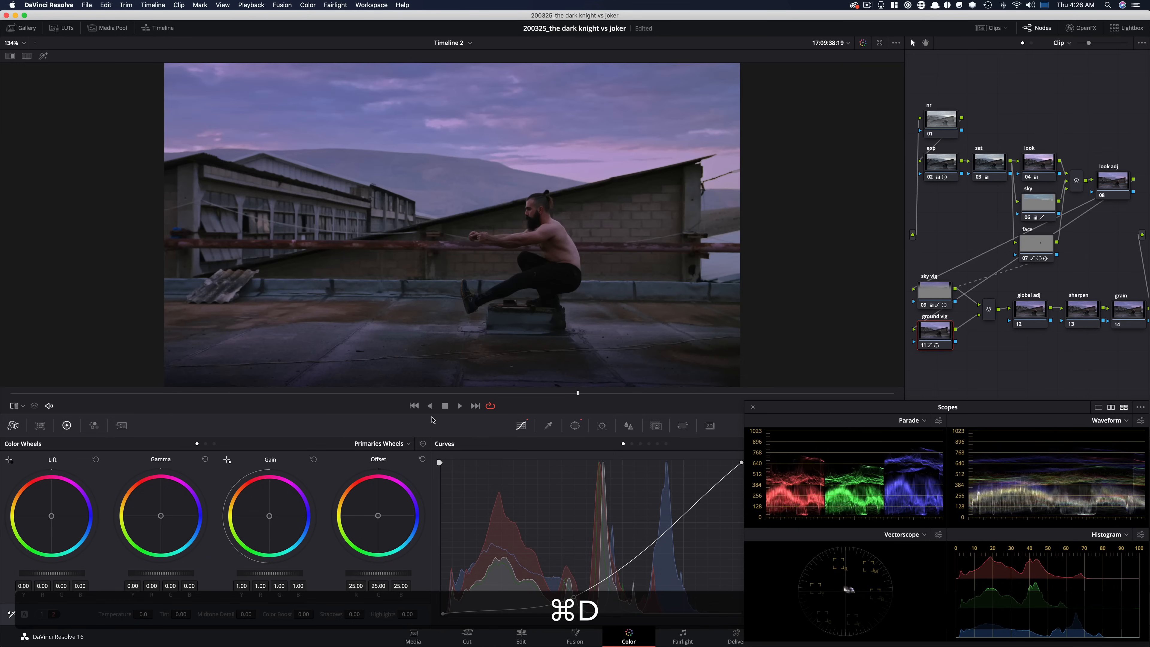
drag(332, 395, 829, 394)
key(super+d)
key(super+d)
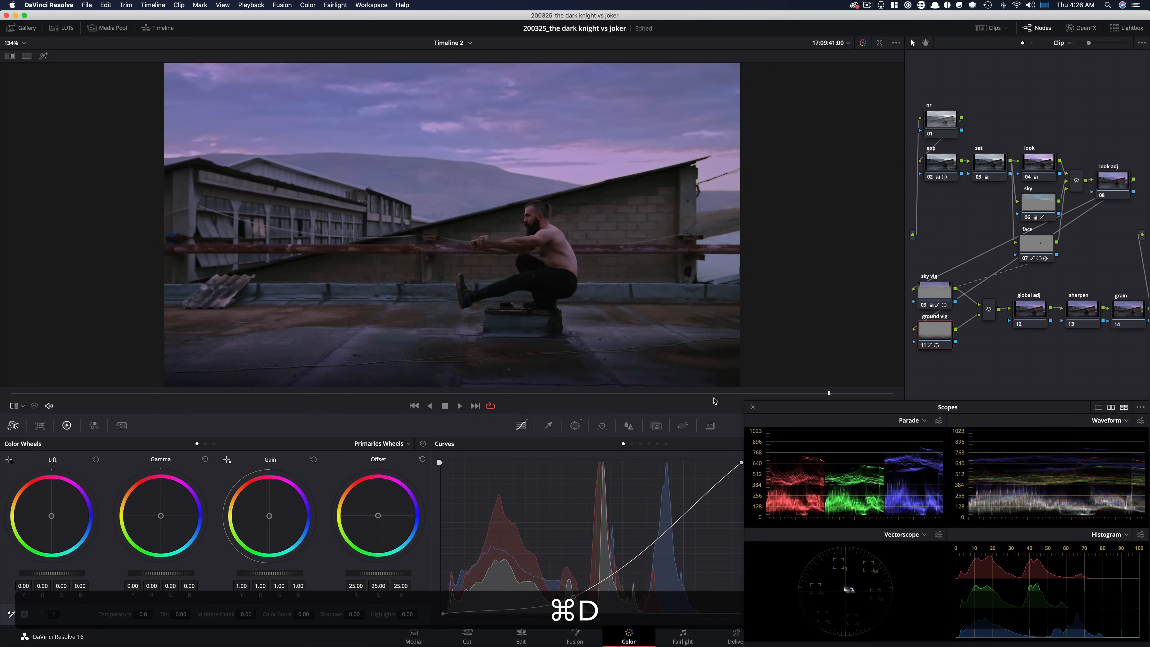
key(space)
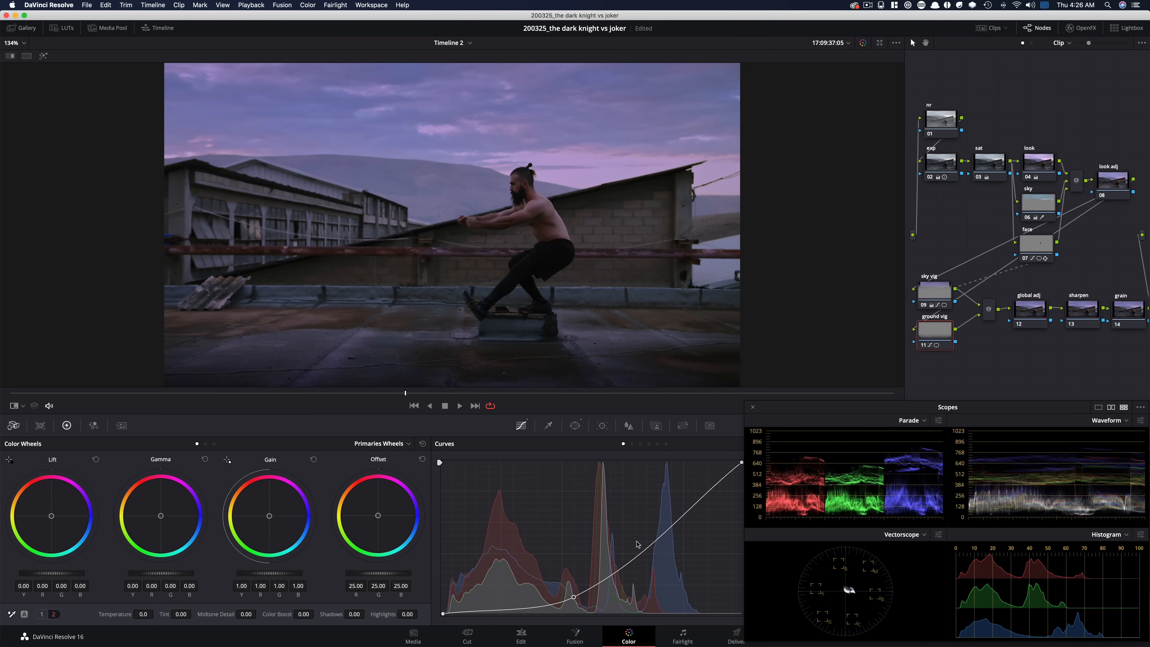
Step: Try a stronger ground darkening by moving the ground vig node's curve point toward the highlights, and check the image against the reference frame
drag(578, 601, 651, 576)
key(super+d)
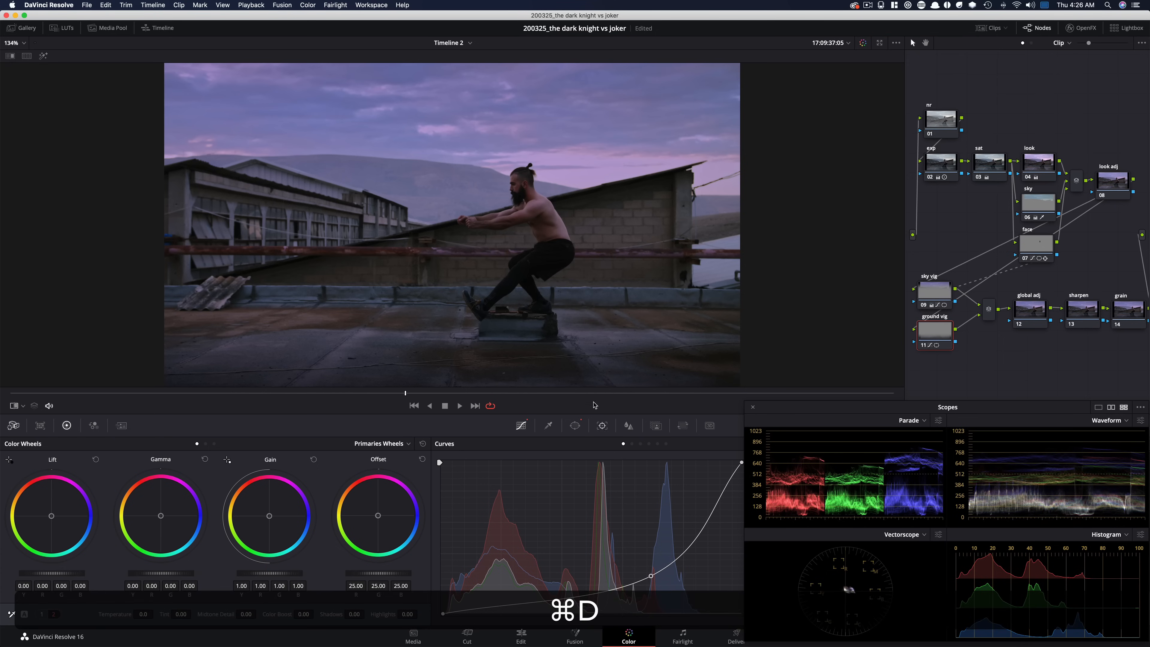
click(528, 607)
key(super+z)
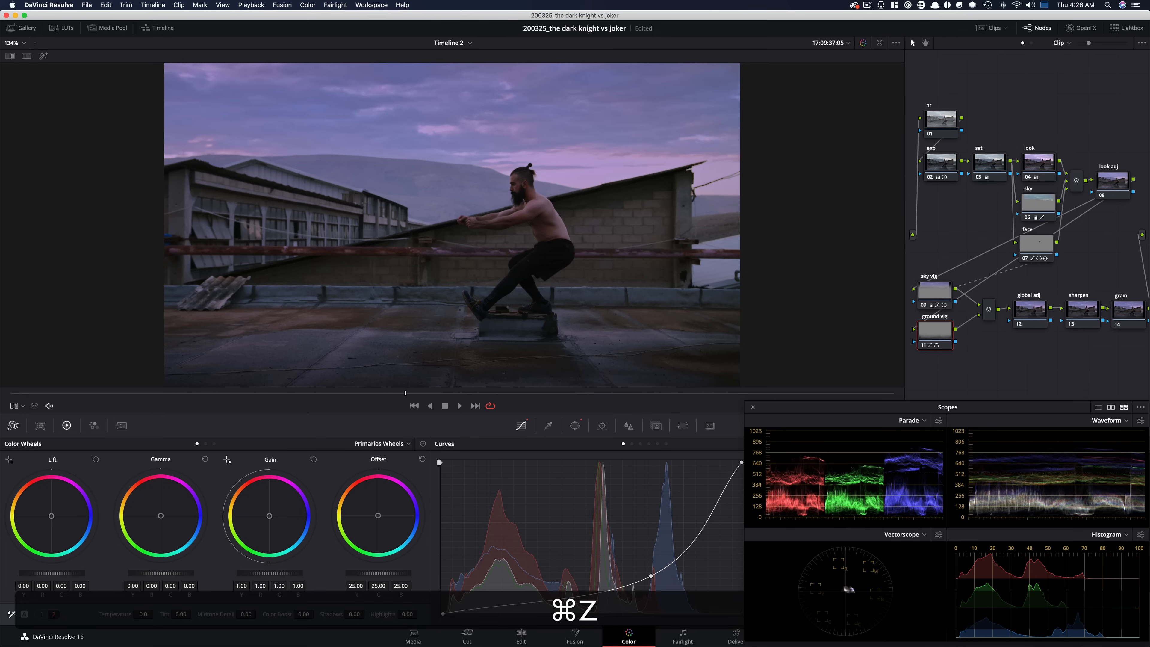
key(super+w)
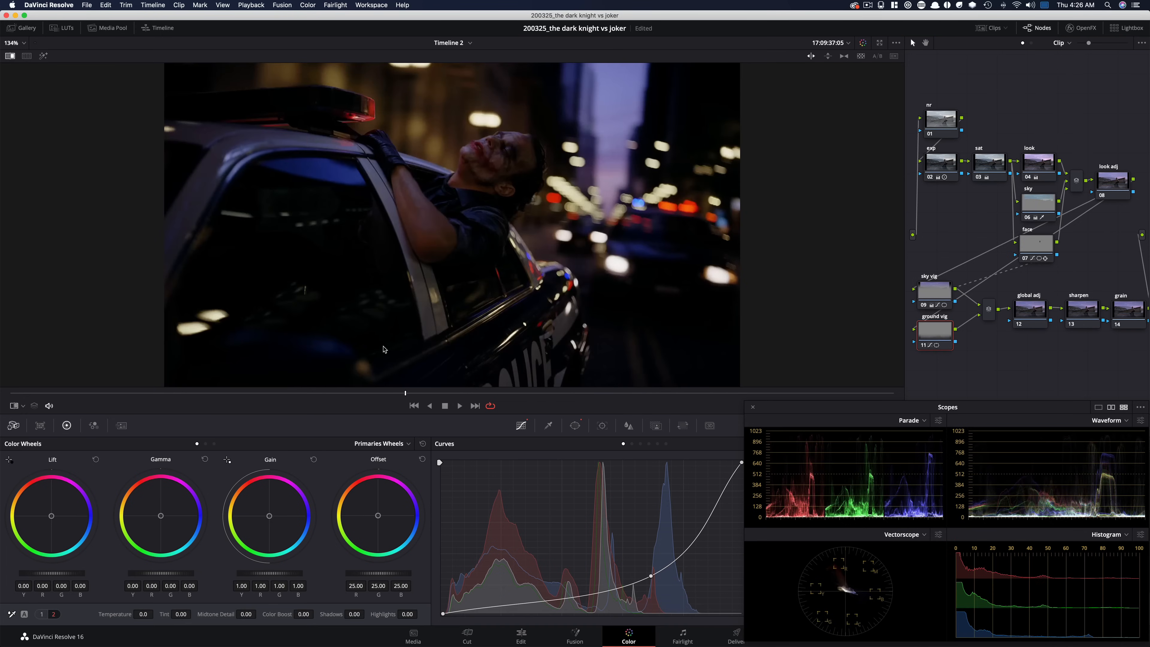
key(super+w)
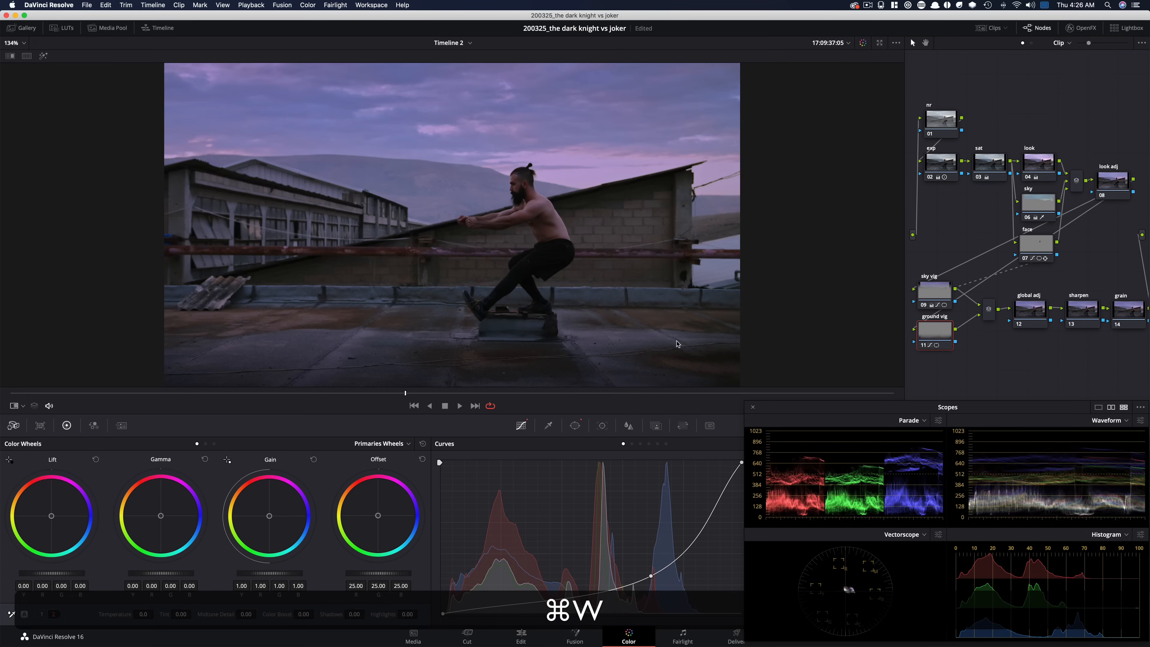
Step: Place the ground vig node's curve point low near the midtones for a gentler darkening, and compare the image with the node off and on
drag(651, 577, 607, 590)
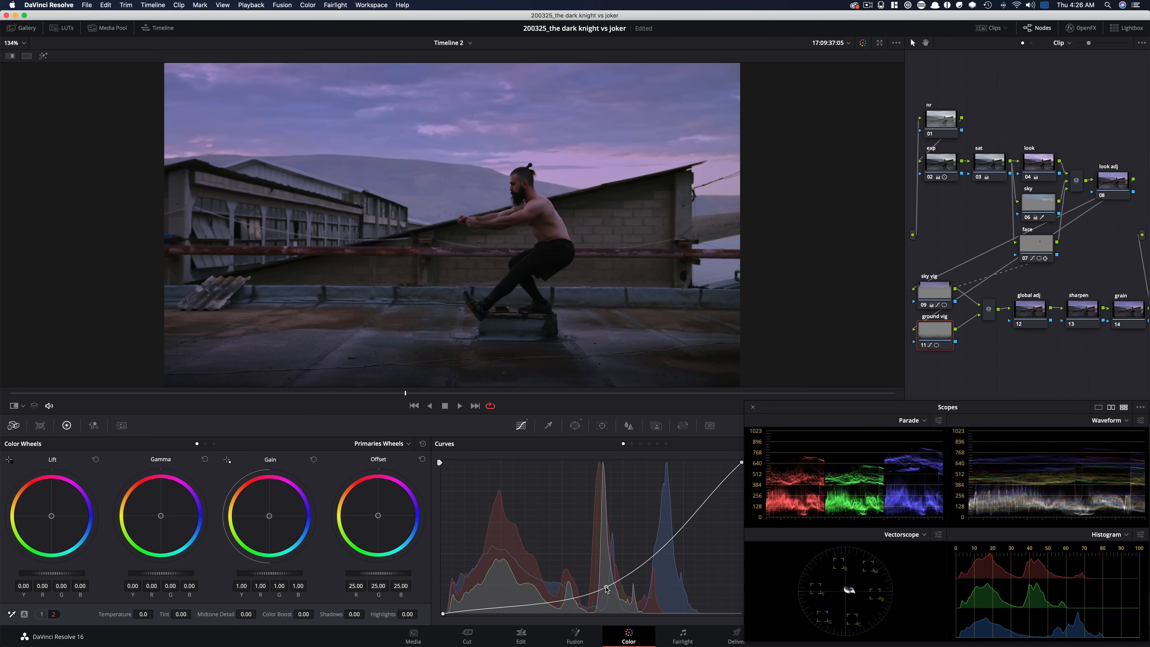
key(super+d)
key(super+d)
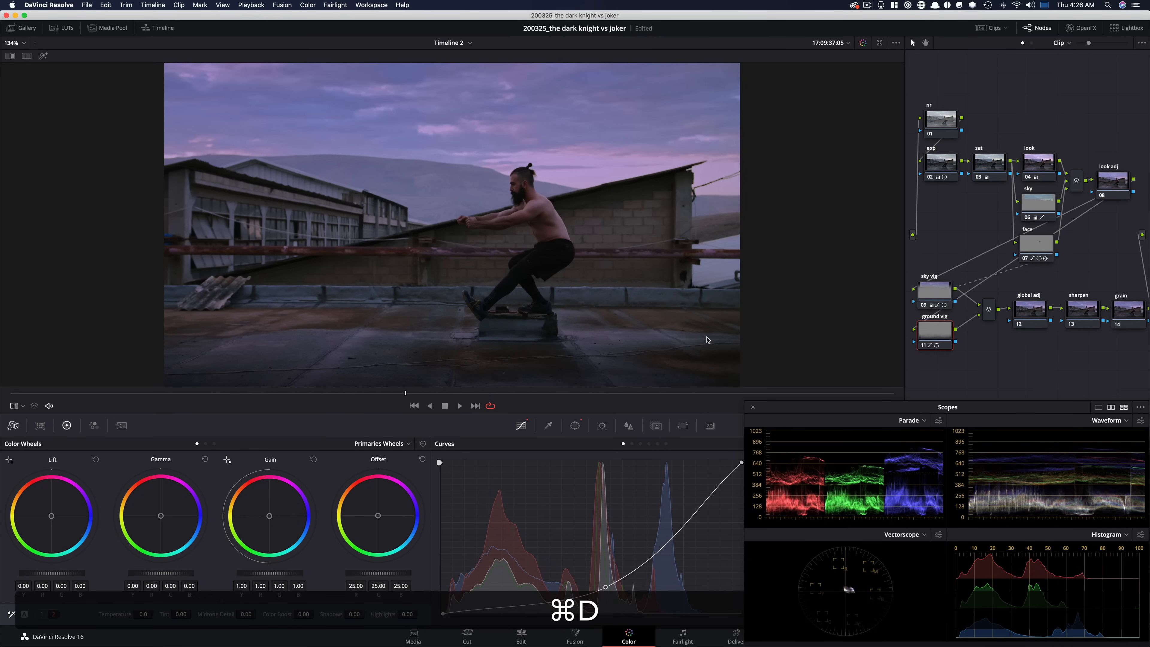
Step: Beside the reference frame, pull the sky vig node's custom curve point slightly lower and toward the midtones to darken the sky
key(alt+super+w)
drag(421, 396, 659, 395)
click(1030, 311)
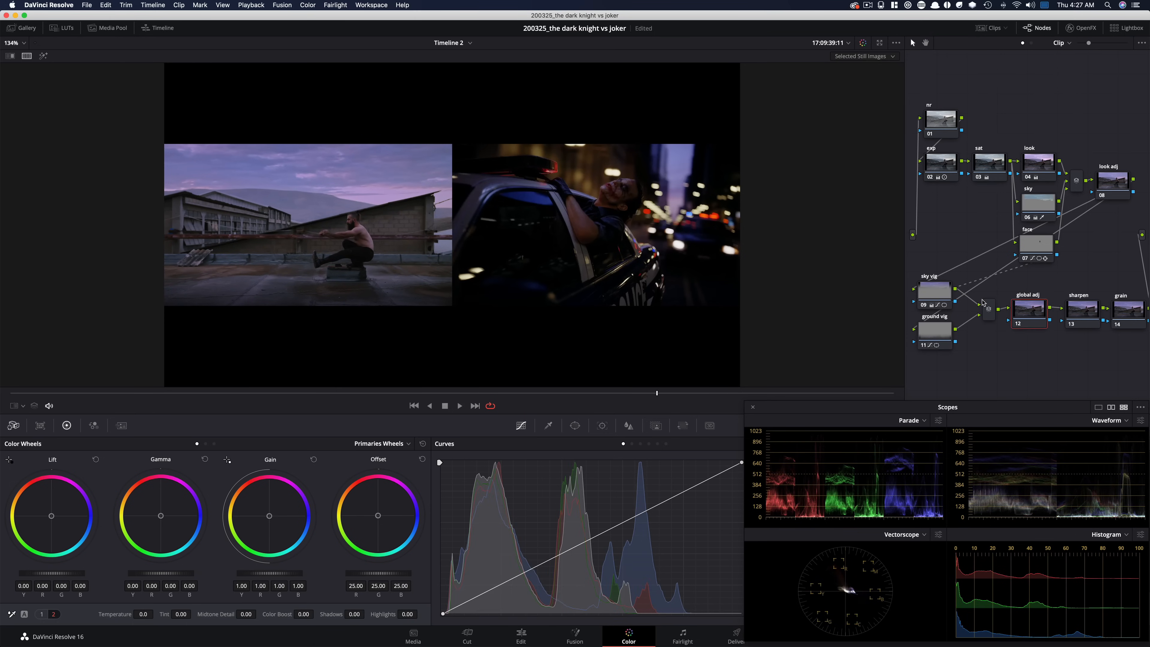
click(931, 295)
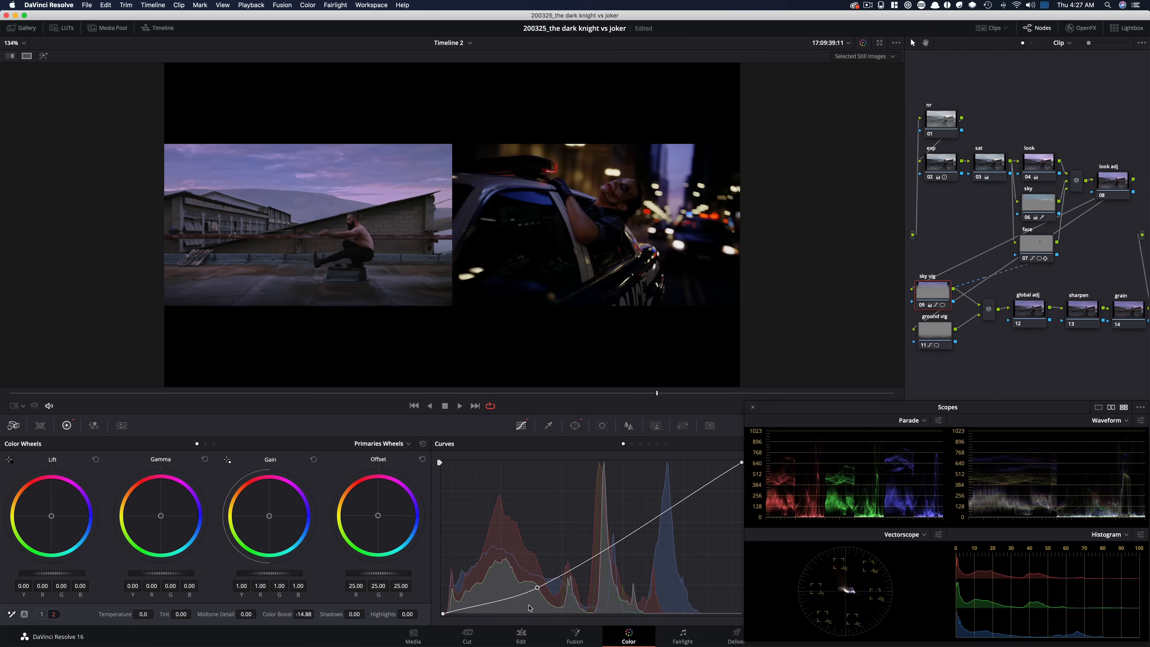
mouse_move(536, 589)
mouse_down()
mouse_move(591, 592)
mouse_move(554, 599)
mouse_up()
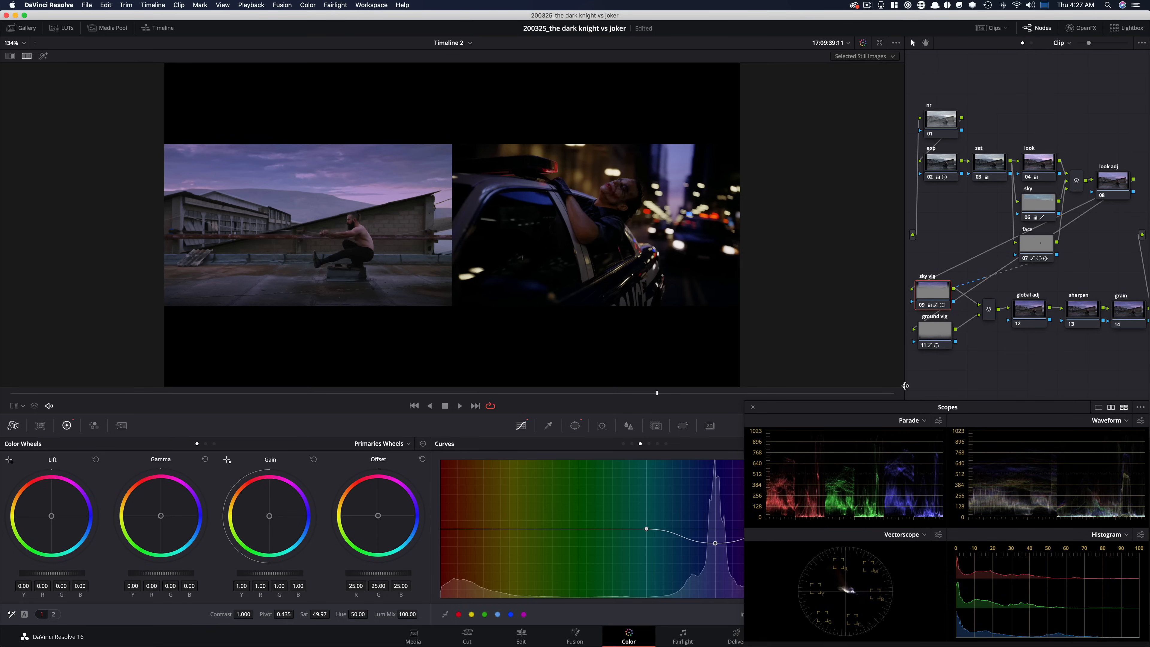
Step: Compare the sky vig node off and on several times in split screen with the reference frame
key(super+d)
key(super+d)
key(super+d)
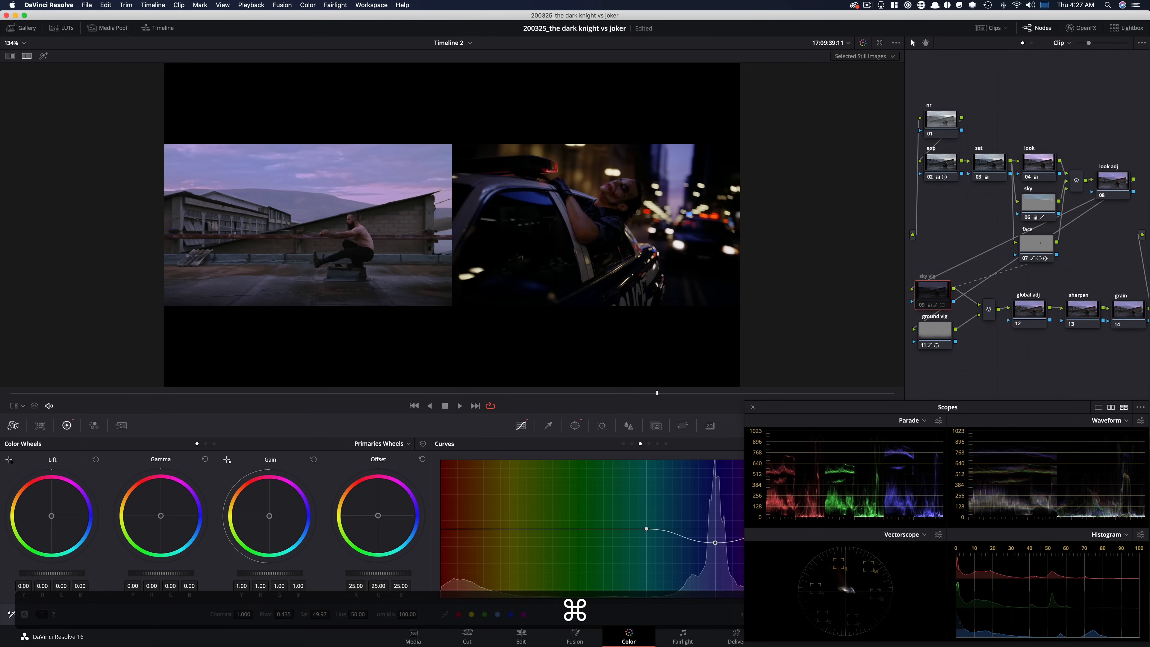
key(super+d)
key(super+d)
key(super+d)
key(super+d)
key(super+d)
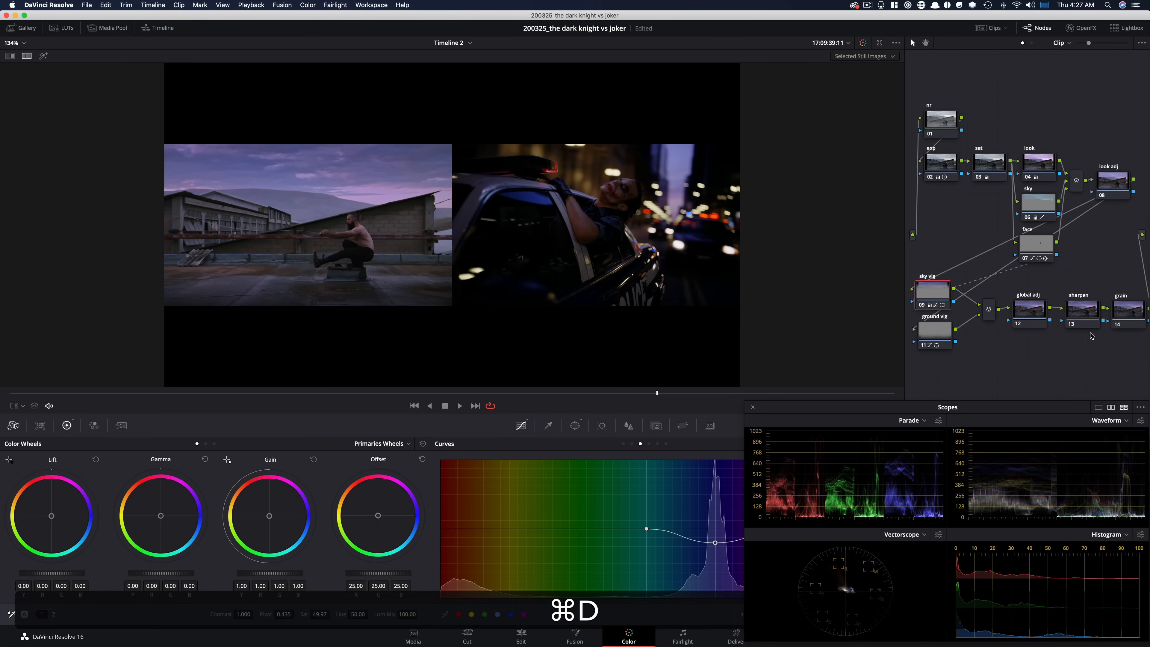
Step: At a slightly later frame, lower the global adj node's gamma to -0.05 and the look adj node's highlights to -15.77
drag(657, 395, 683, 402)
click(1033, 312)
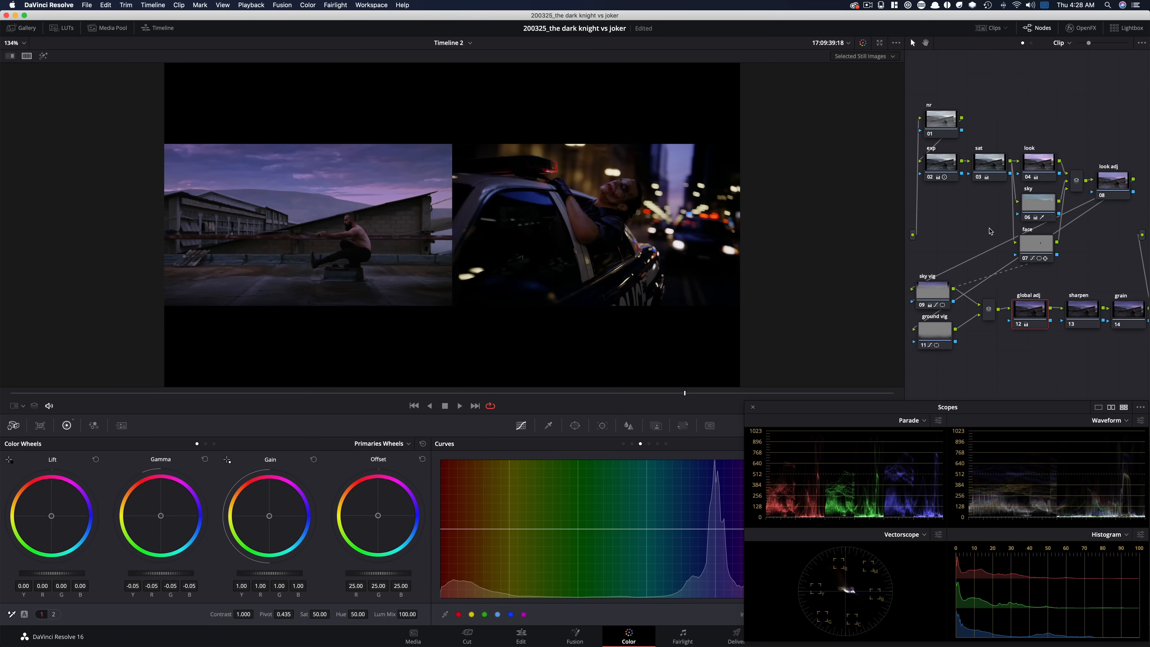
click(1109, 186)
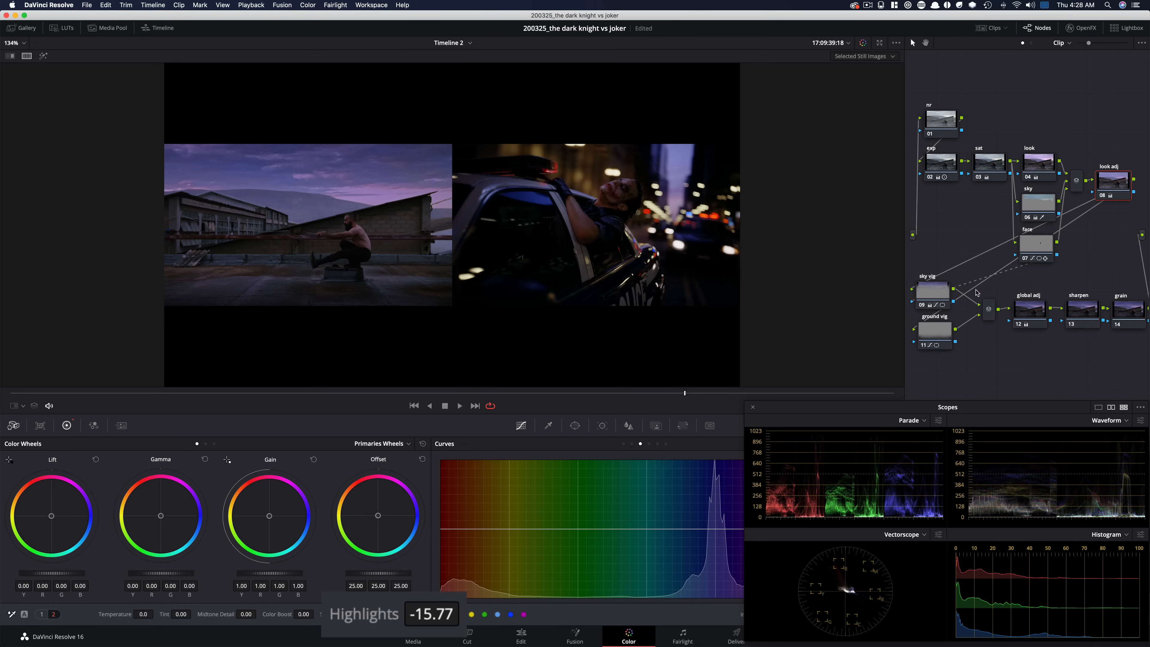
Step: Set the global adj node's gamma to -0.03 and compare the node off and on
click(1037, 322)
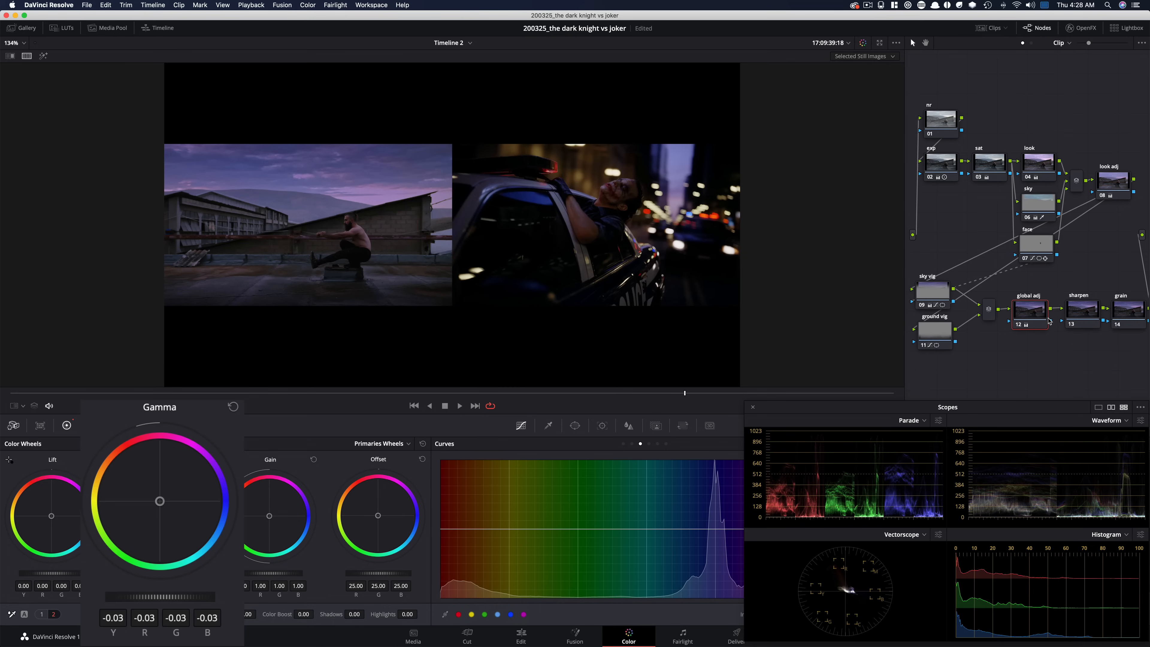
key(super+d)
key(super+d)
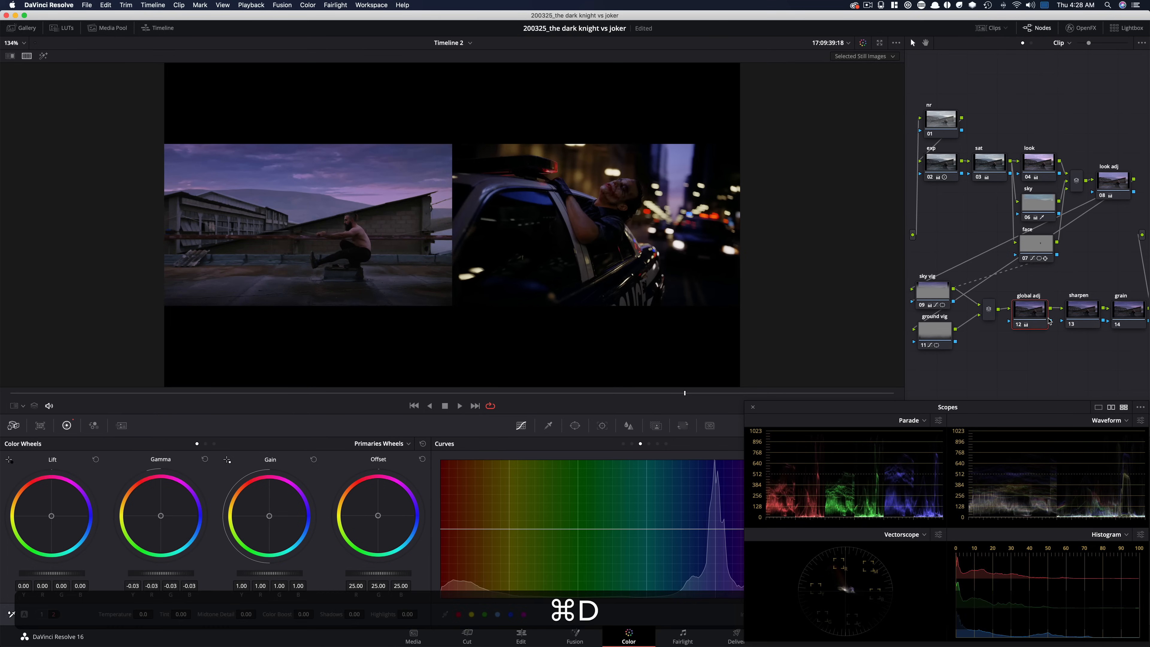
Step: Add a parallel node below the face node
key(shift+super+f)
key(shift+f)
key(shift+super+f)
key(shift+super+equal)
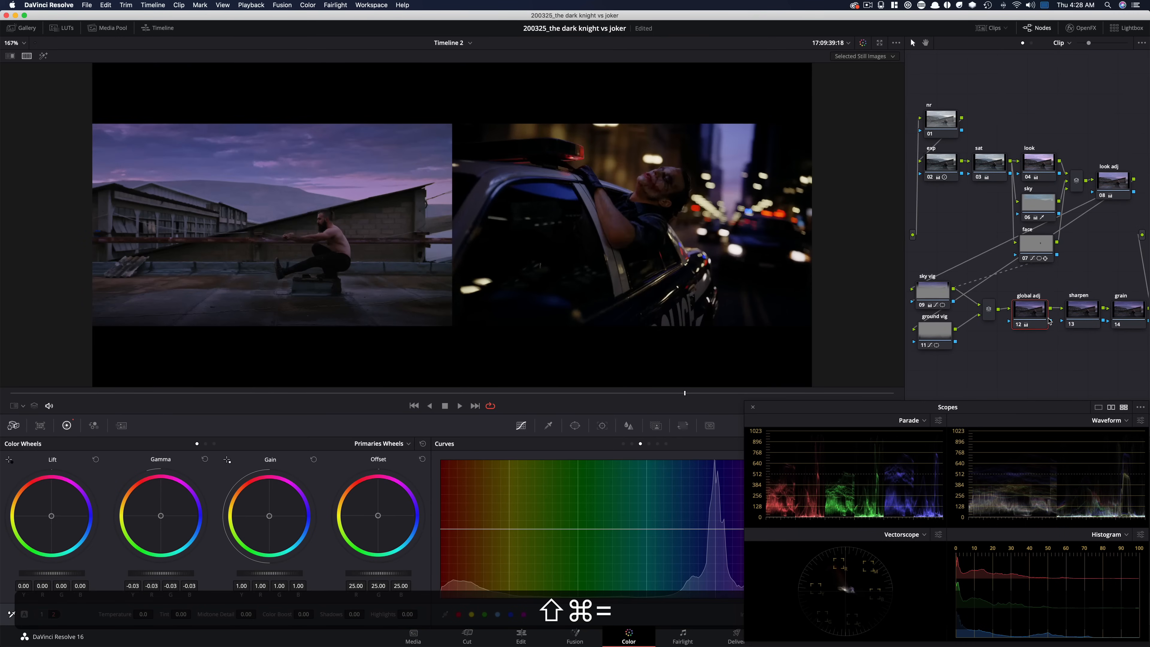
key(super+equal)
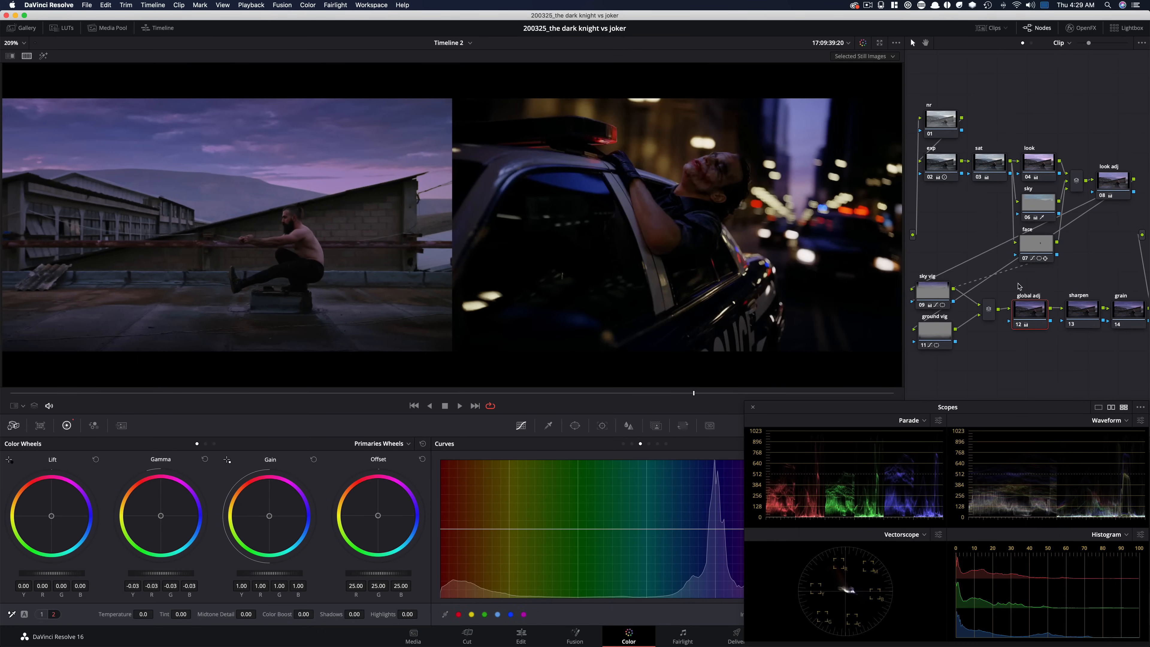
click(1048, 249)
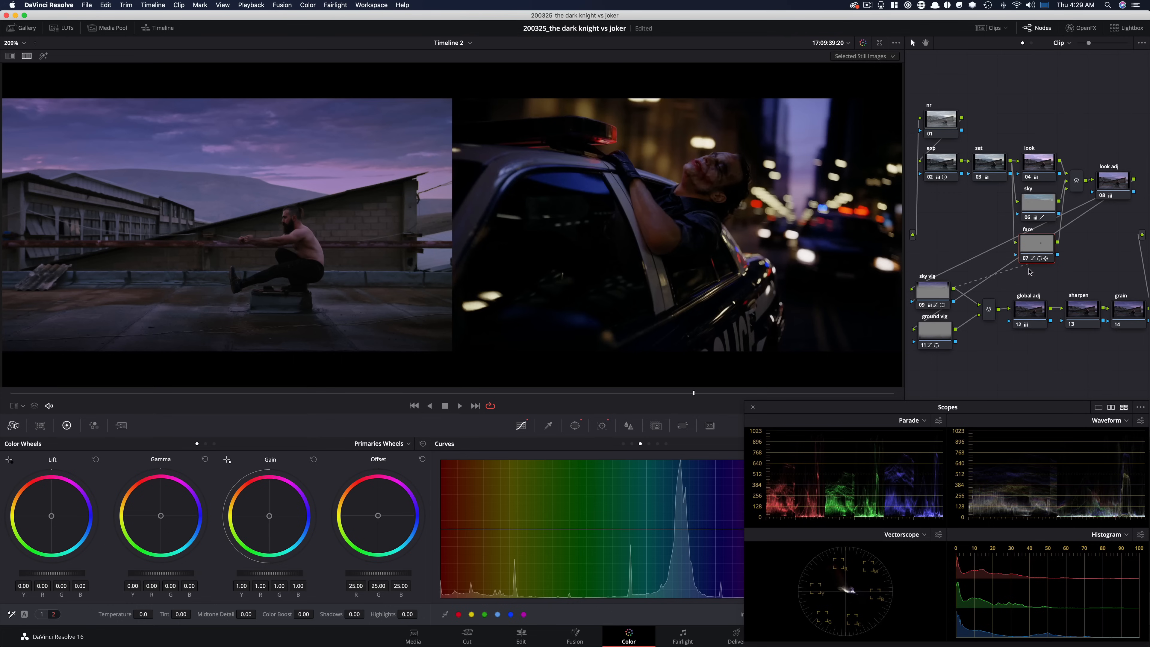
key(alt+p)
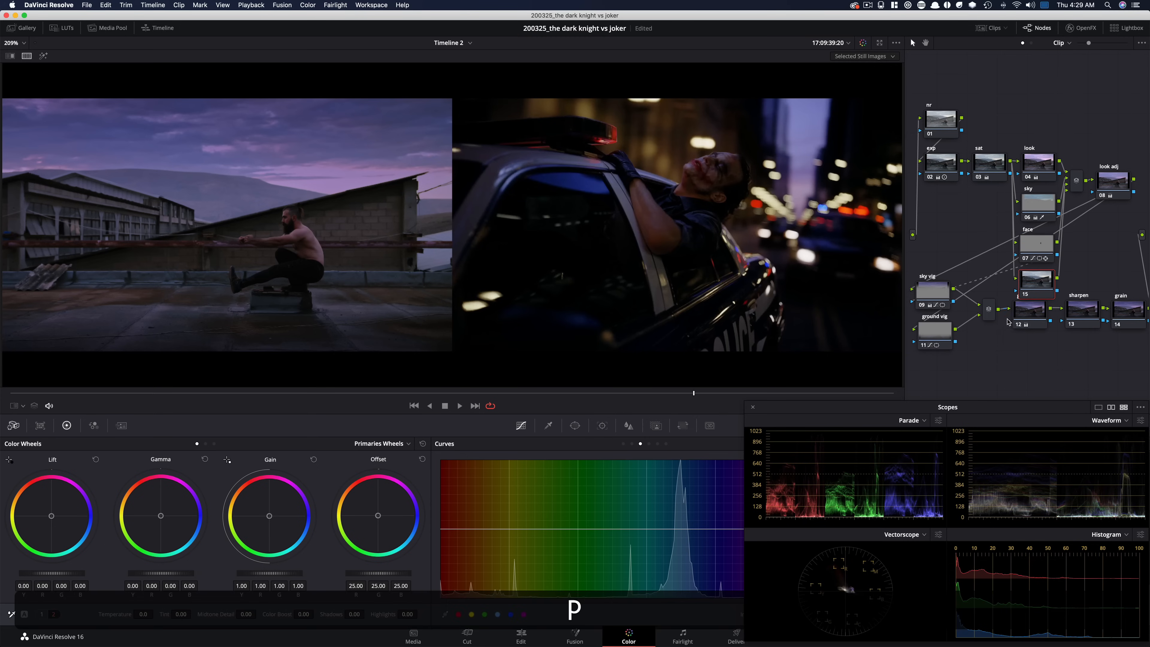
Step: Sample the man's skin with the Qualifier in the new parallel node and highlight the selection in the full-frame clip
key(super+w)
key(super+w)
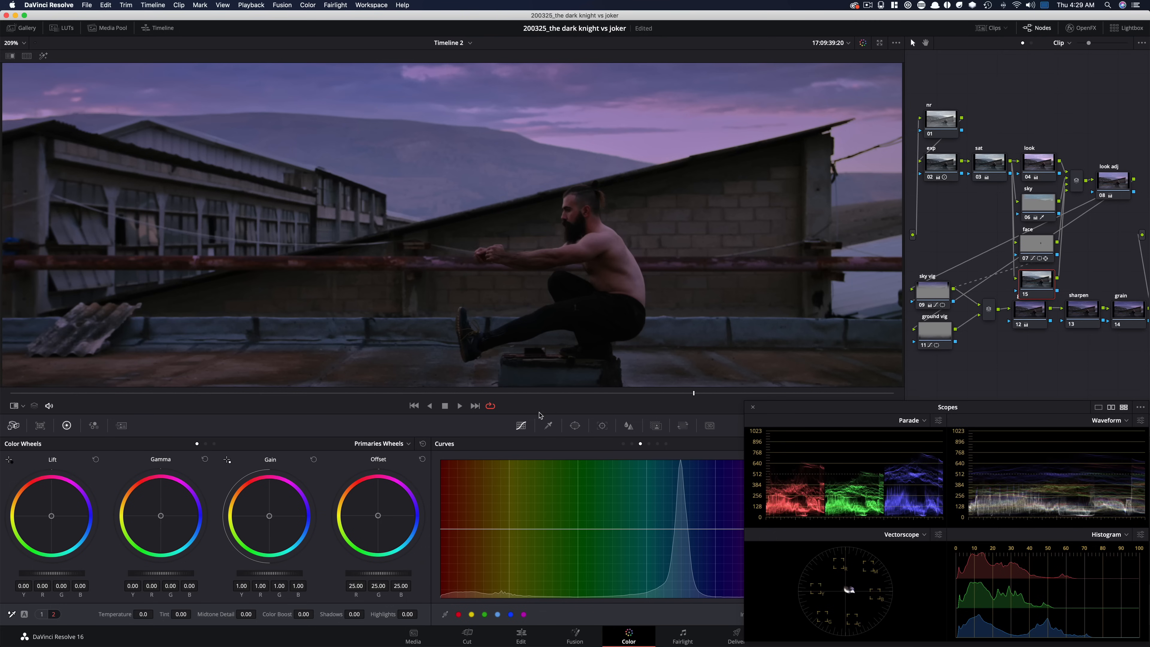
click(548, 426)
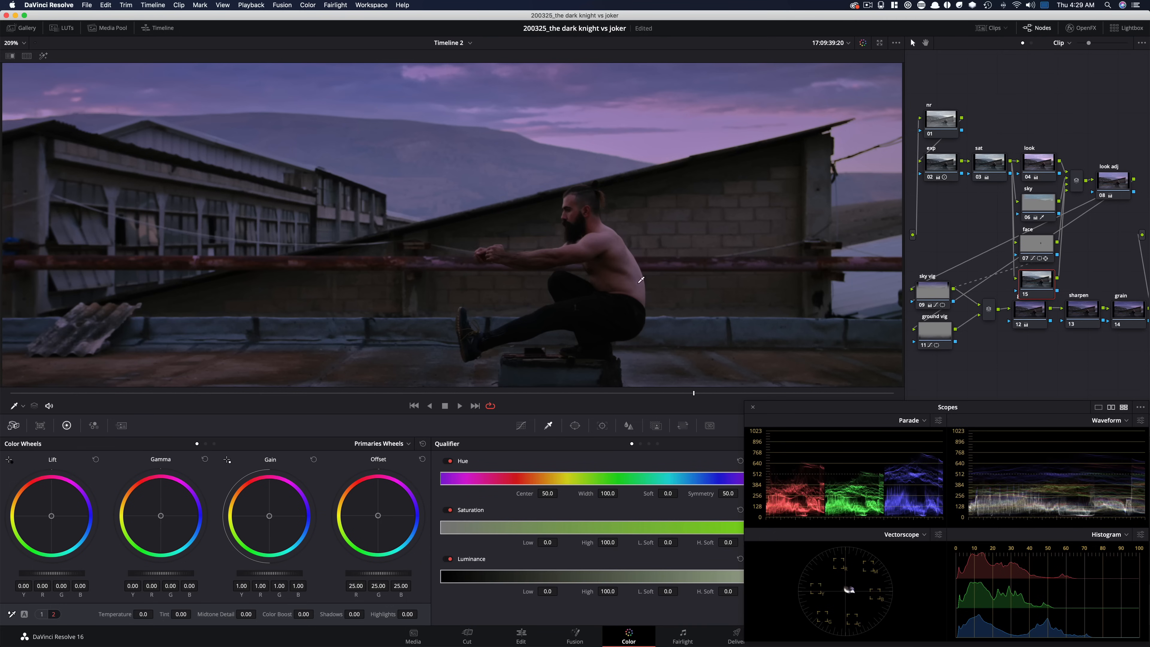
drag(809, 406, 809, 201)
click(588, 248)
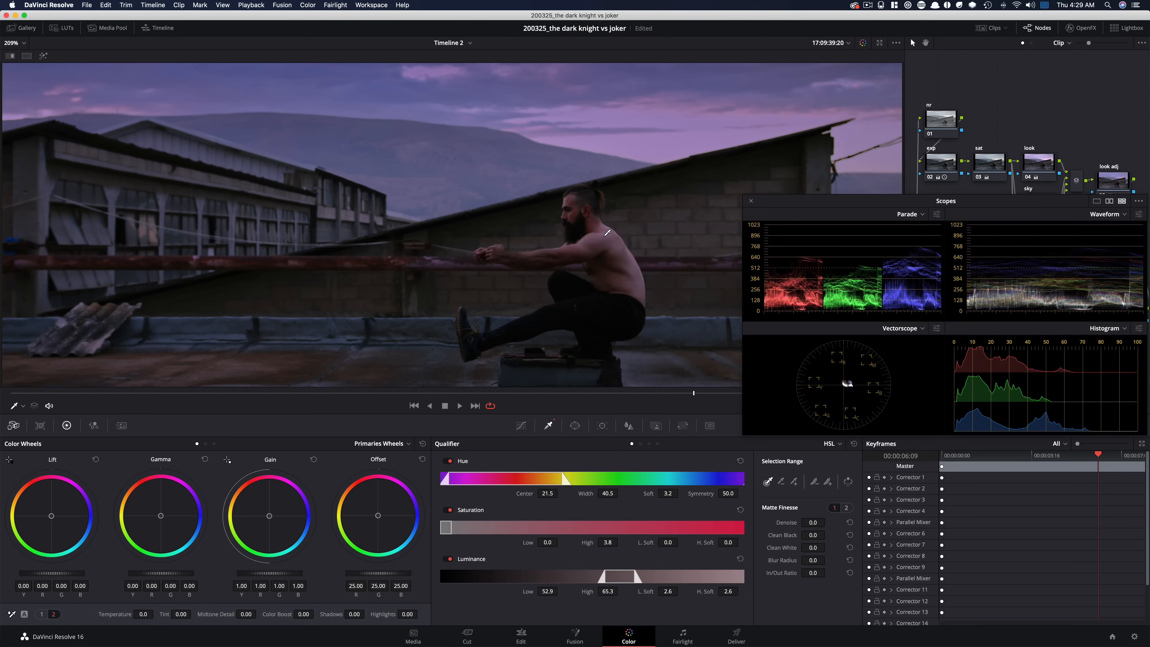
key(shift+h)
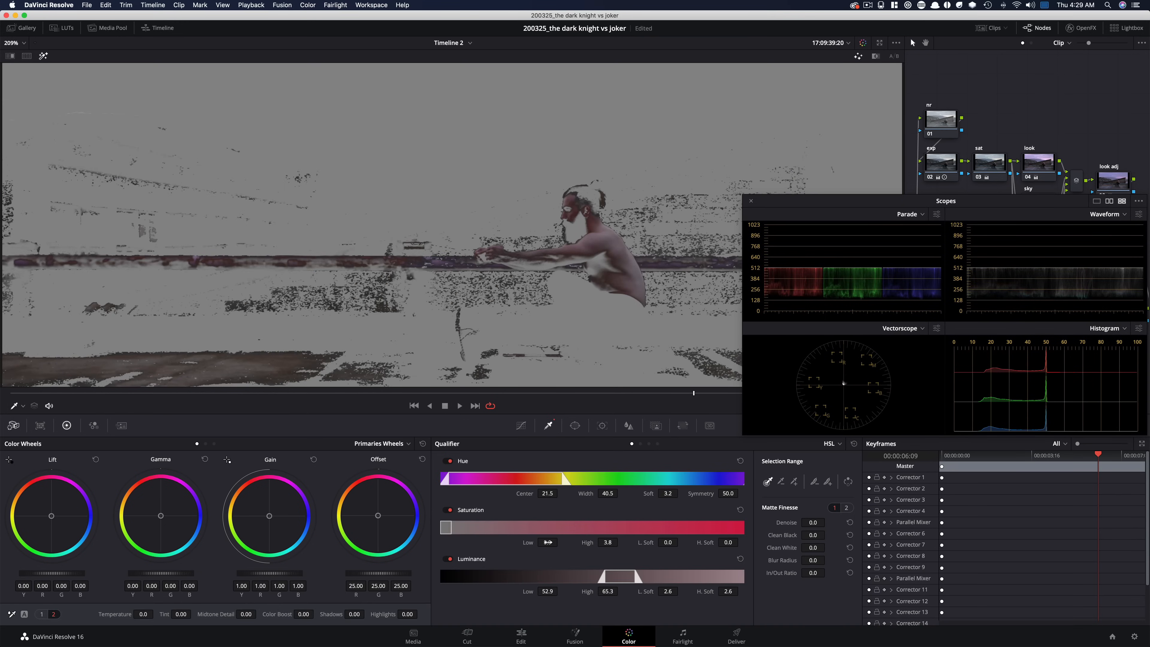
Step: Refine the skin selection with luminance low 56.0, saturation low 0.5 and blur radius 24.1, and turn off the highlight
drag(548, 591, 561, 591)
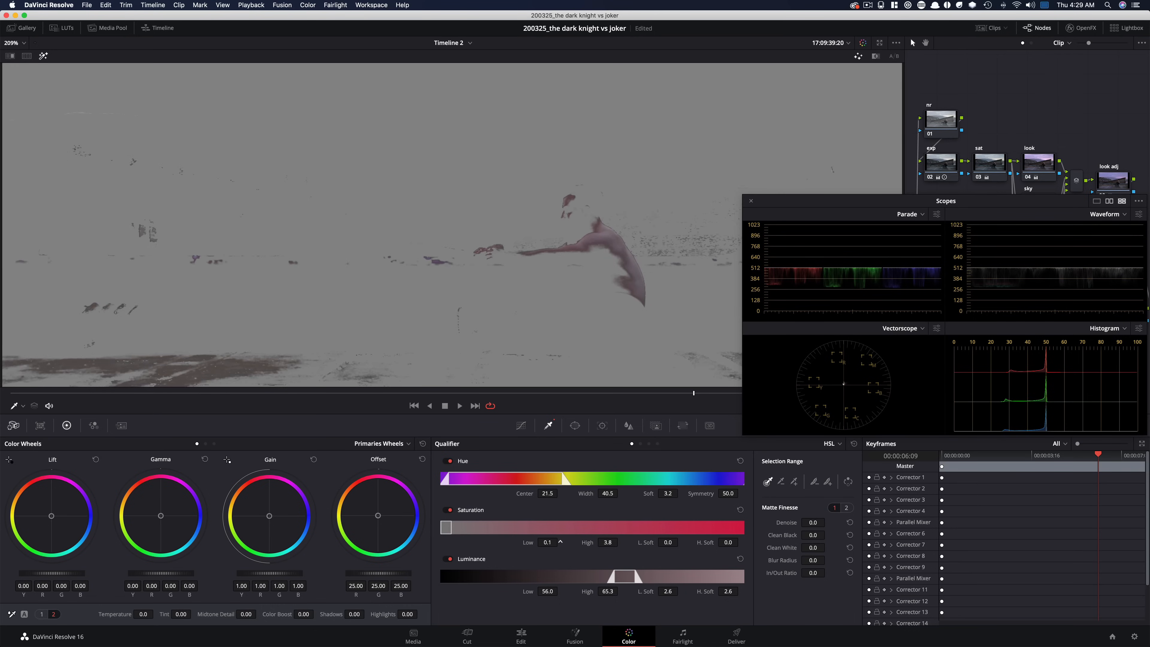
drag(556, 542, 560, 543)
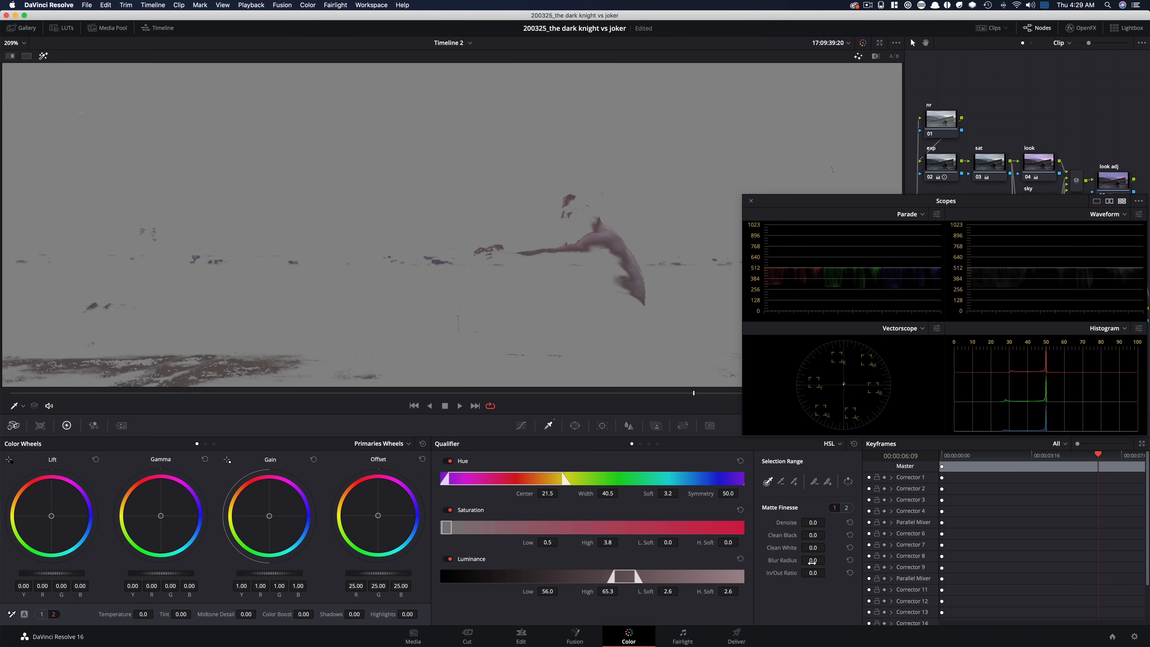
drag(803, 562, 828, 561)
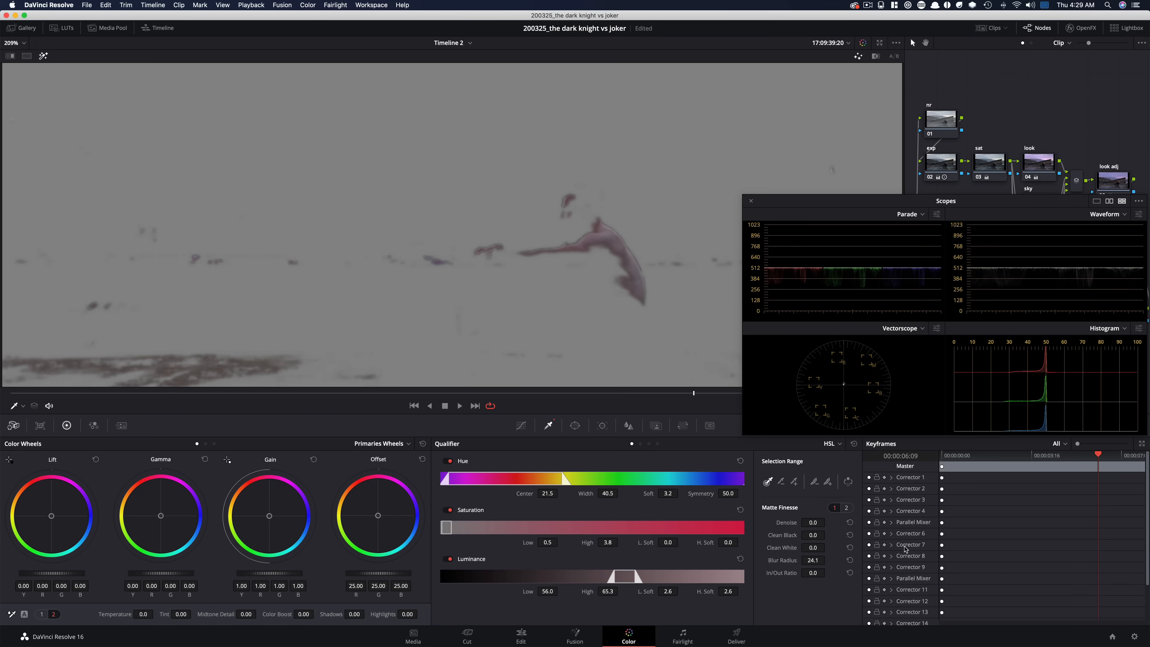
key(shift+h)
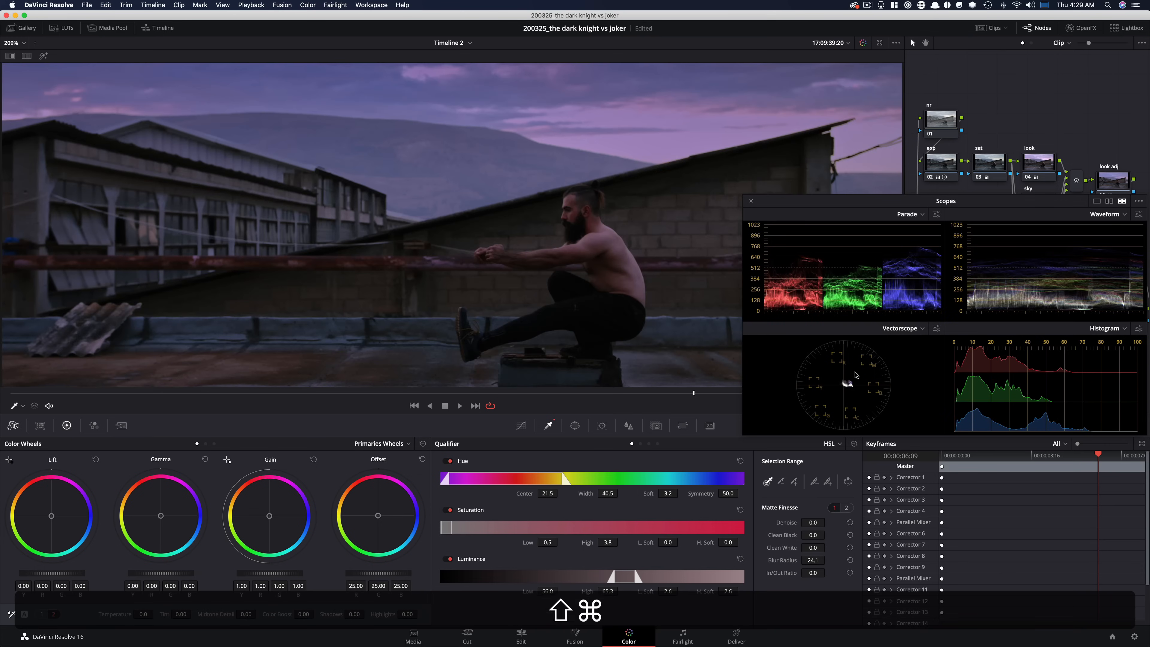
Step: Warm the skin node's gain to red 1.05, green 1.01, blue 0.88, set highlights to -12.00, and compare it off and on beside the reference
key(alt+super+w)
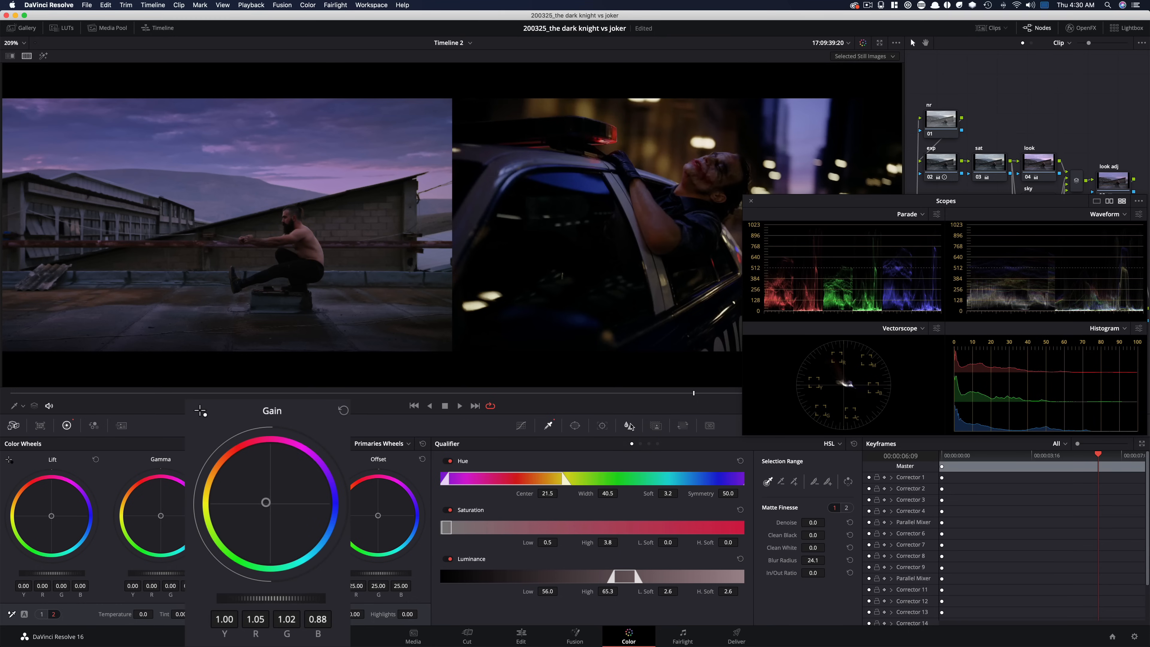
key(super+d)
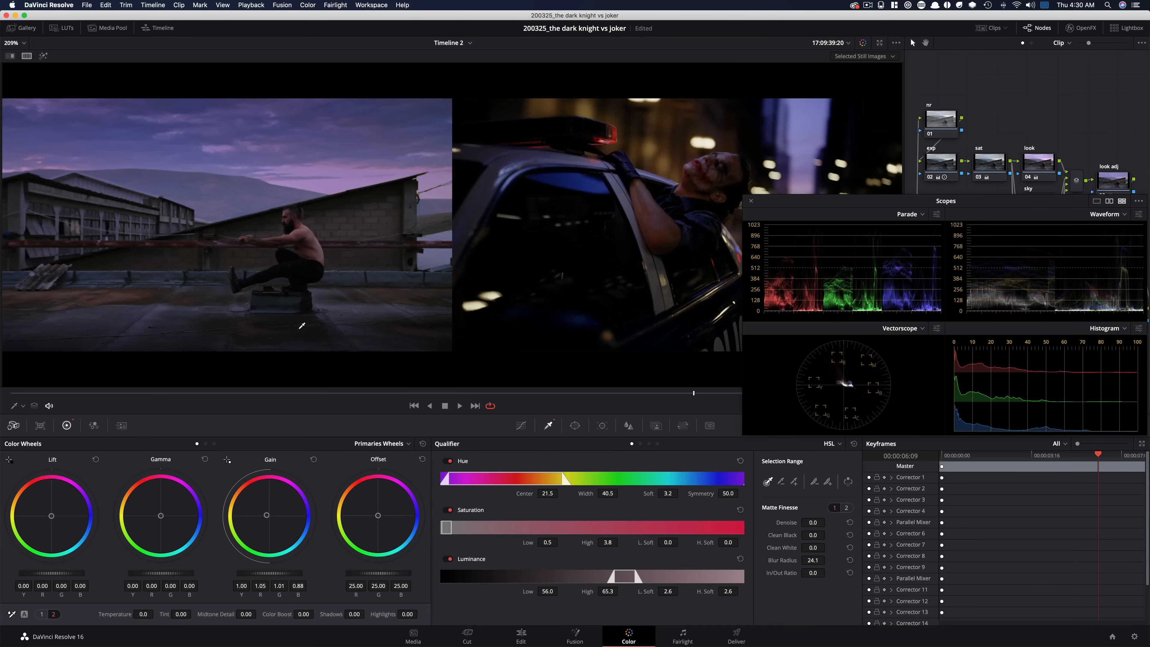
key(super+d)
key(super+d)
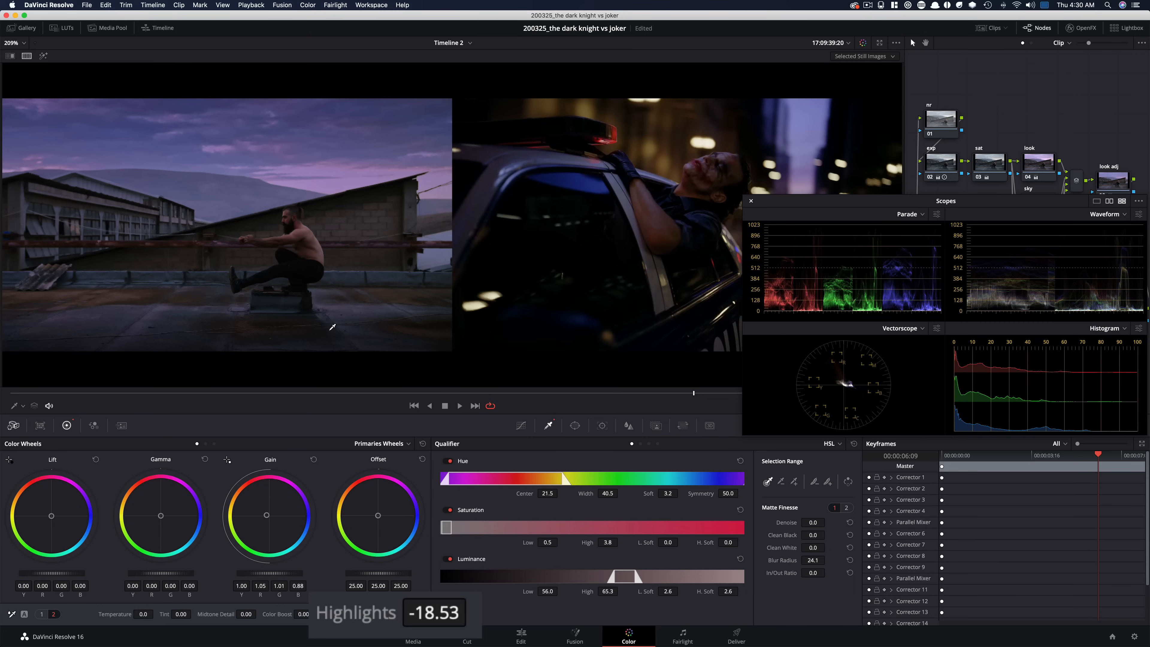
key(super+d)
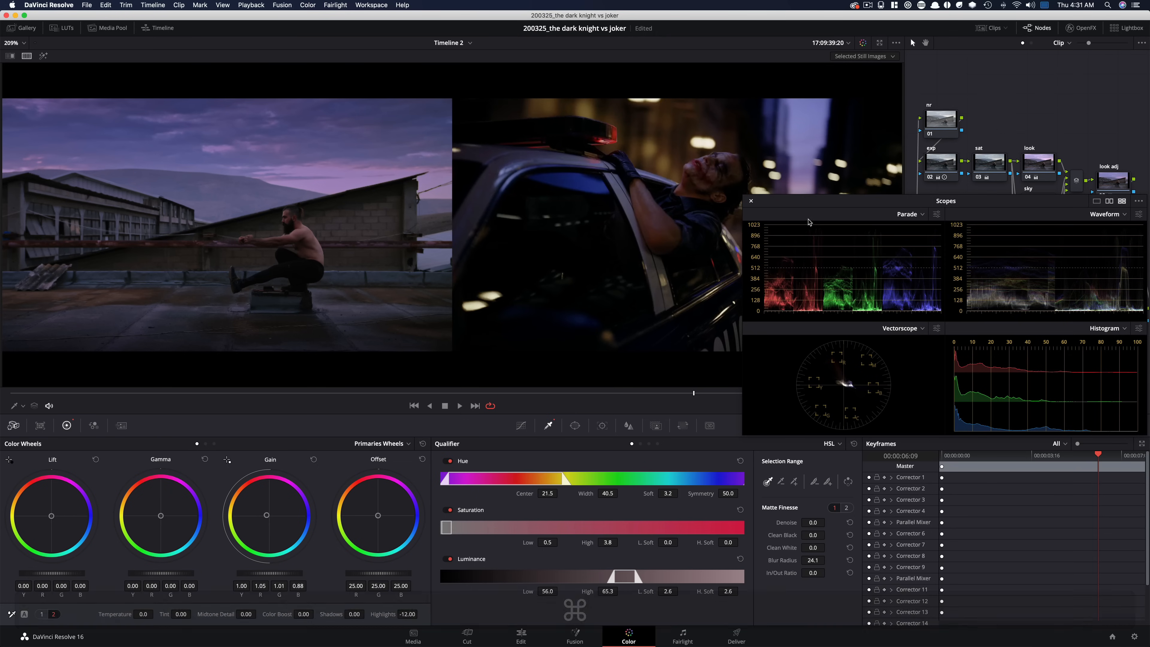
Step: Compare the new skin node off and on in the full-frame clip and in split screen with the reference frame
drag(803, 220, 819, 426)
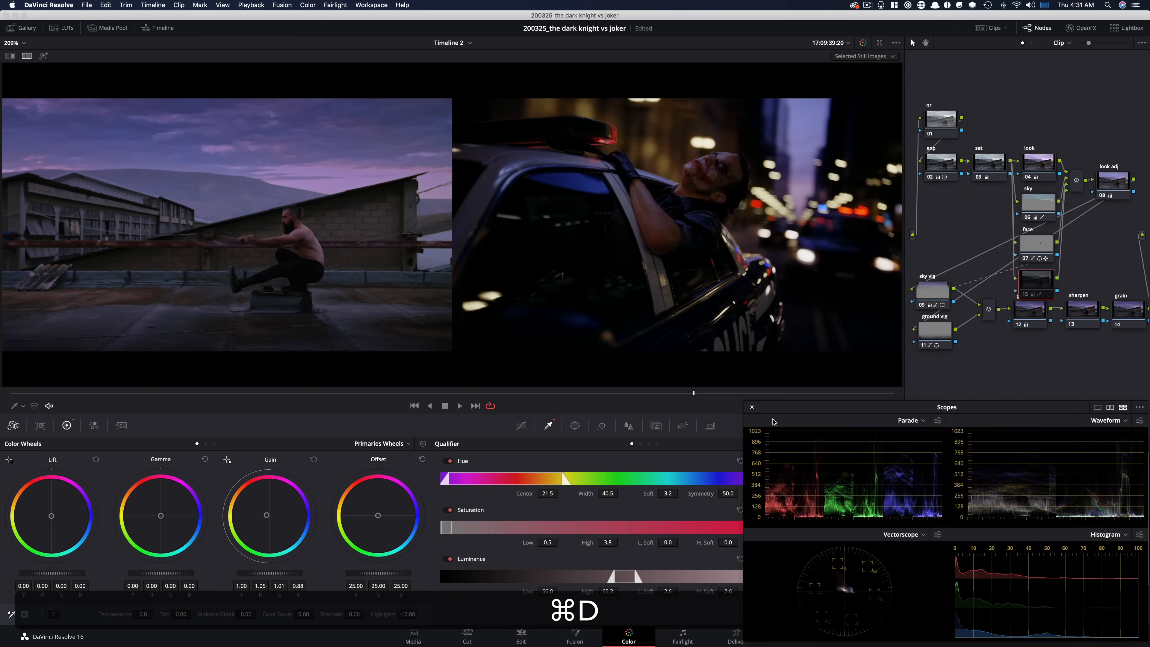
key(super+w)
key(super+shift+z)
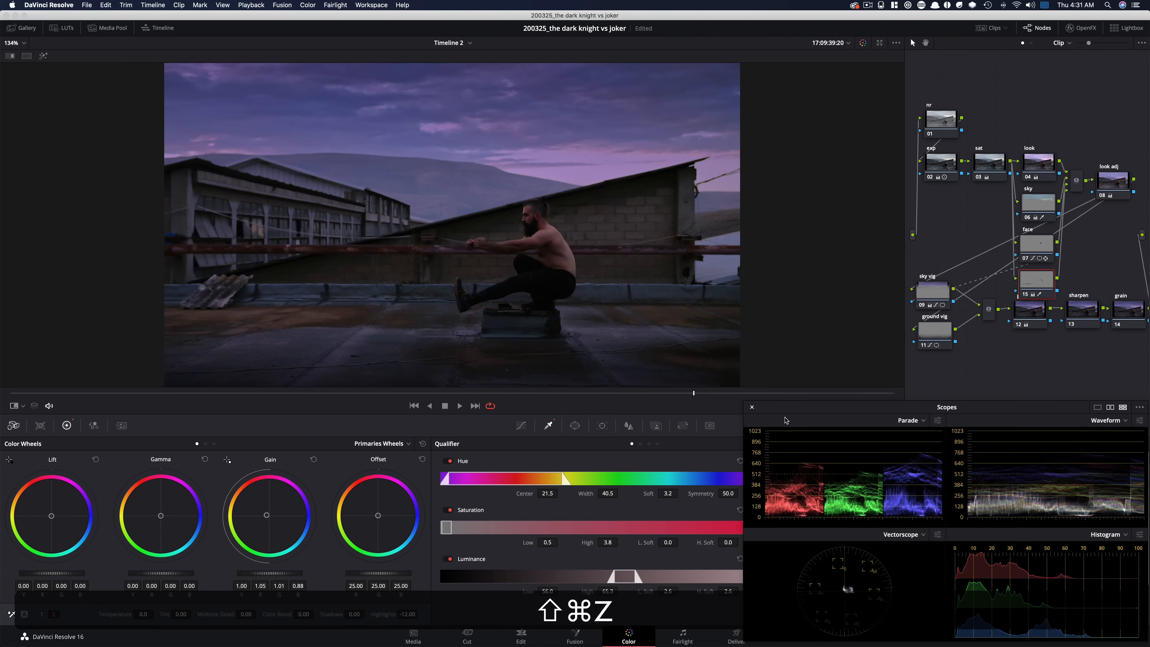
key(super+d)
key(super+d)
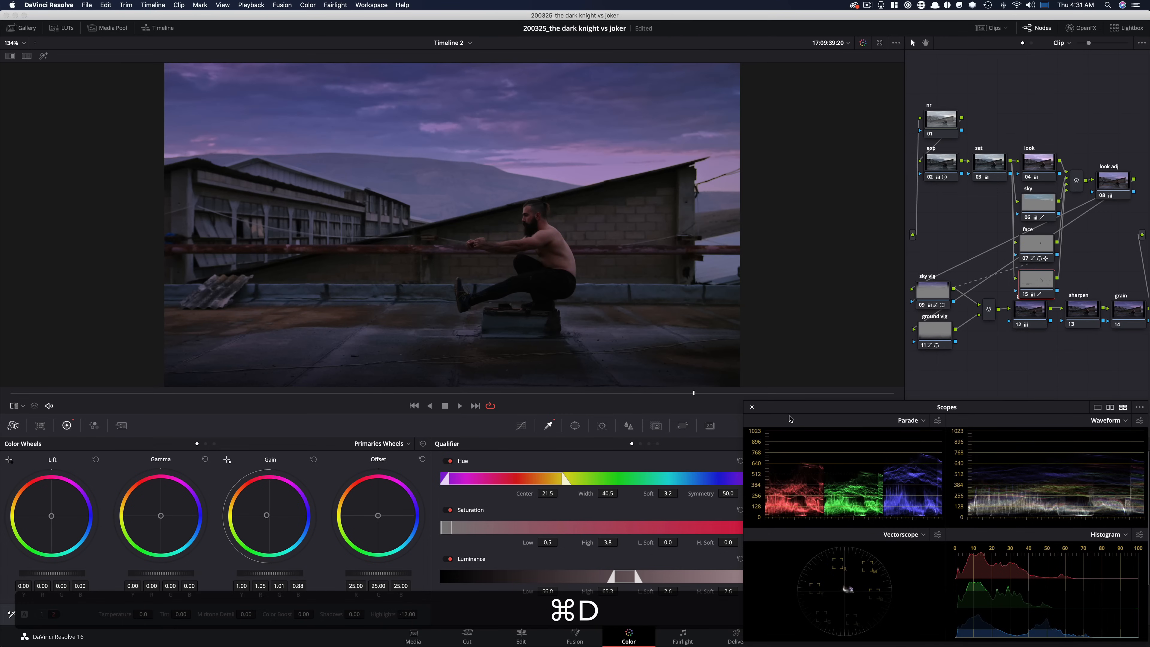
key(alt+super+w)
key(super+d)
key(super+d)
key(super+d)
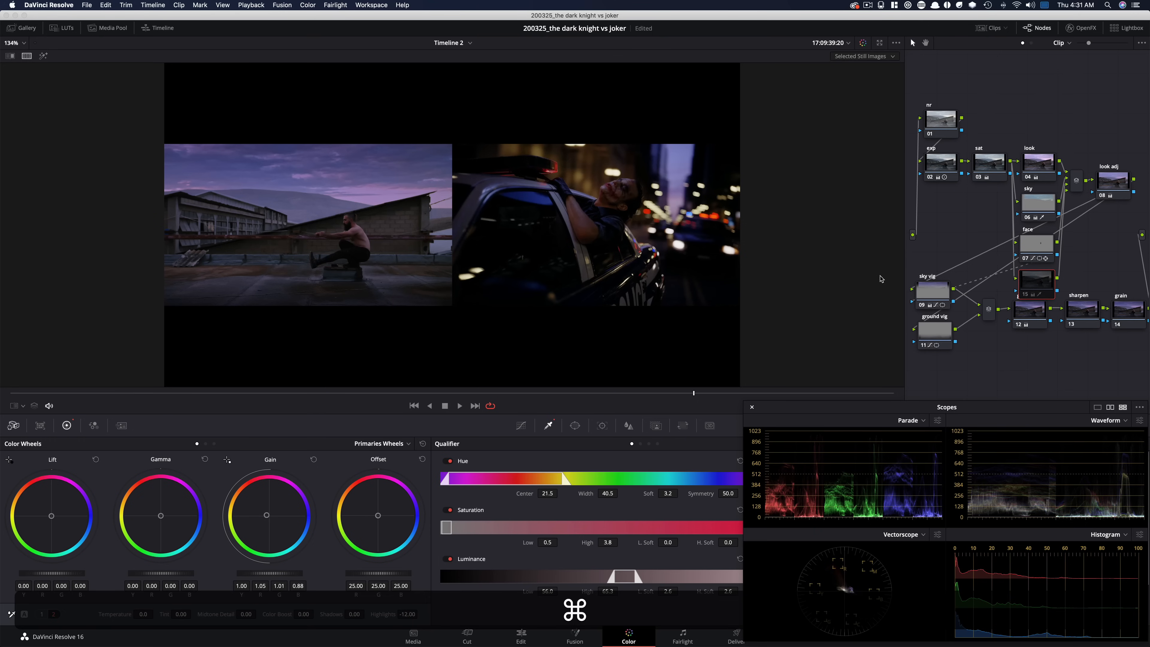
key(super+d)
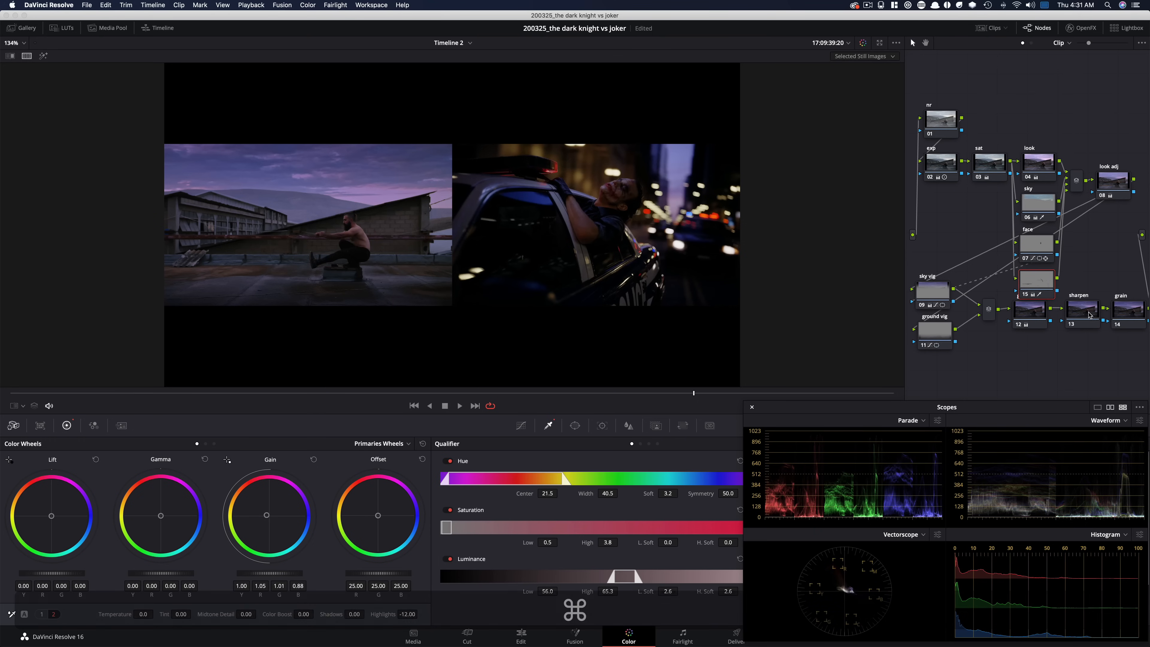
Step: Sharpen the image in the sharpen node with a blur radius of 0.47, and check it against the reference frame
click(1082, 319)
click(629, 426)
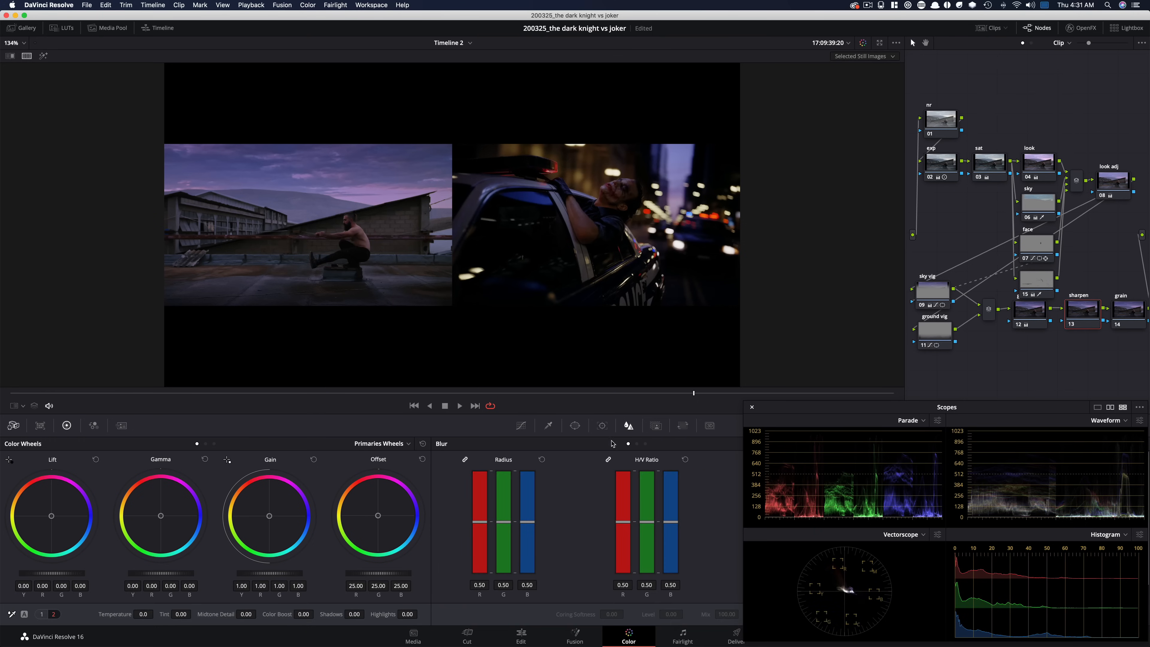
drag(480, 522, 481, 528)
key(super+w)
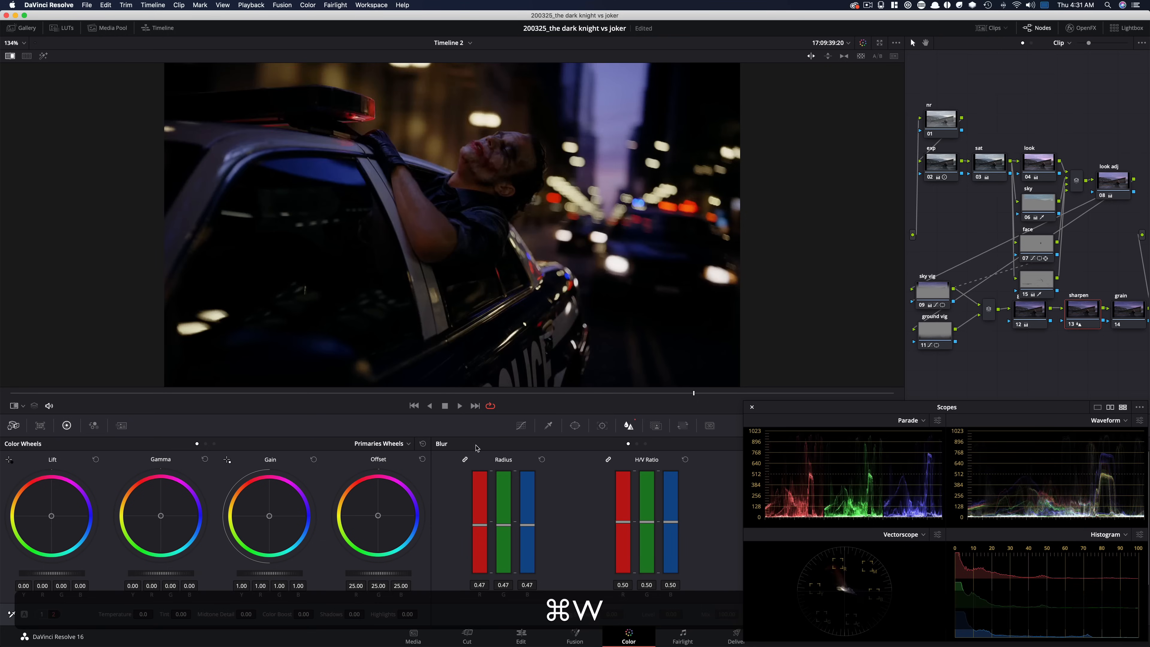
key(super+d)
Step: Find the Film Grain effect by searching for "grain" and apply it to the grain node
click(1119, 319)
click(1081, 28)
drag(951, 108, 842, 96)
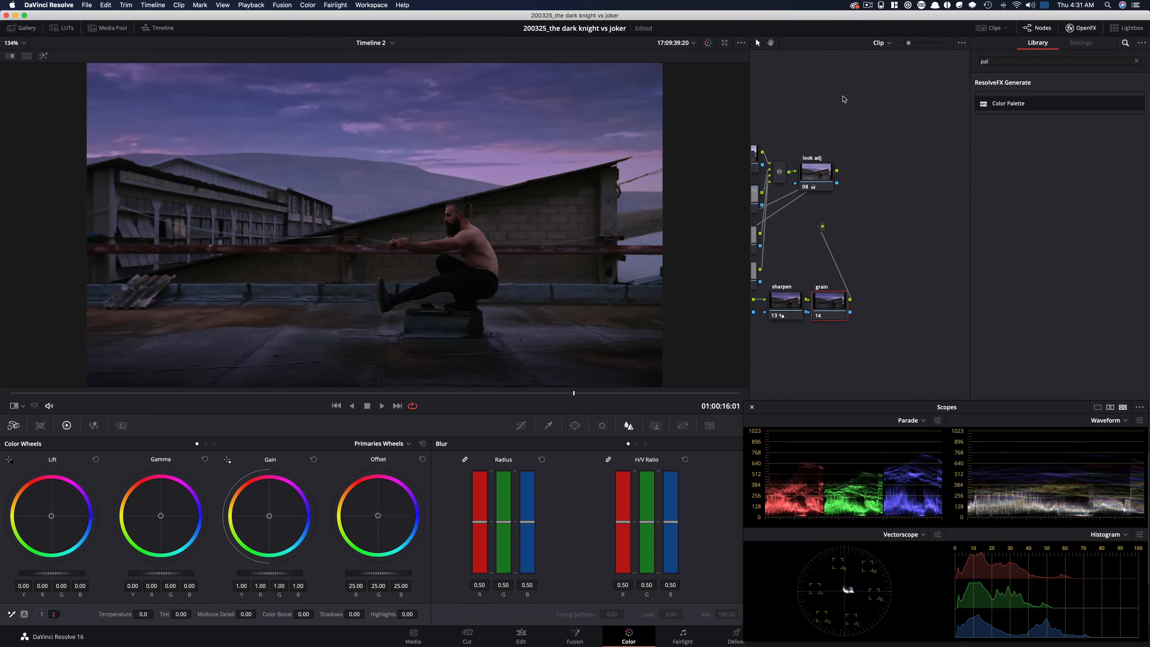
double_click(1020, 61)
text(grain)
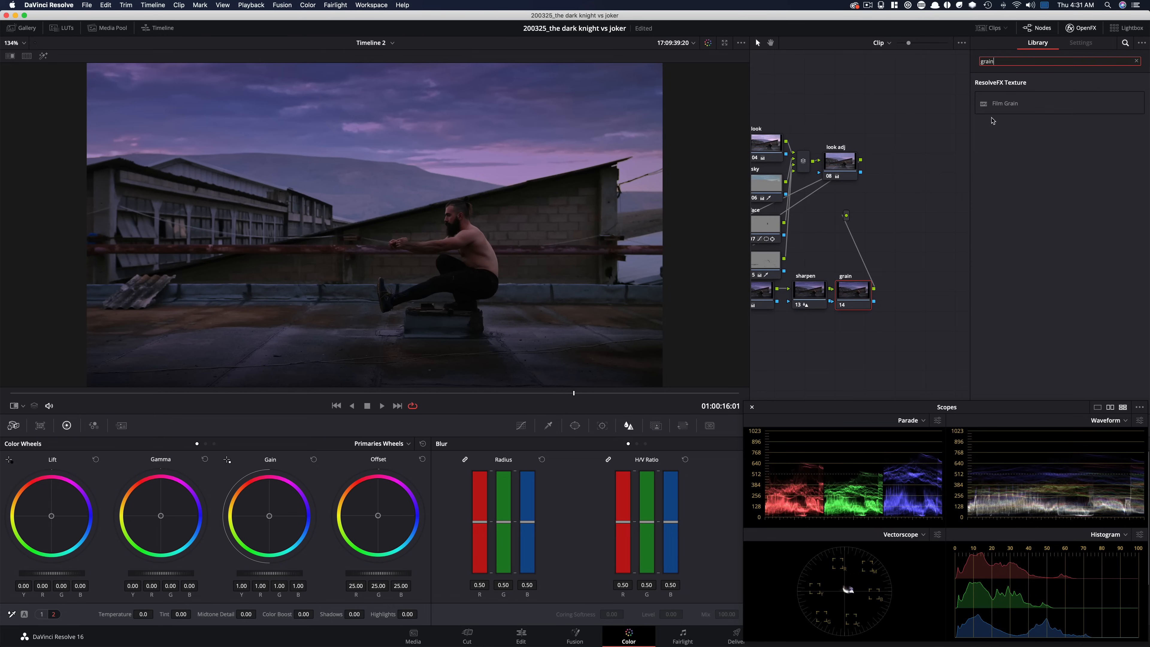
double_click(1004, 104)
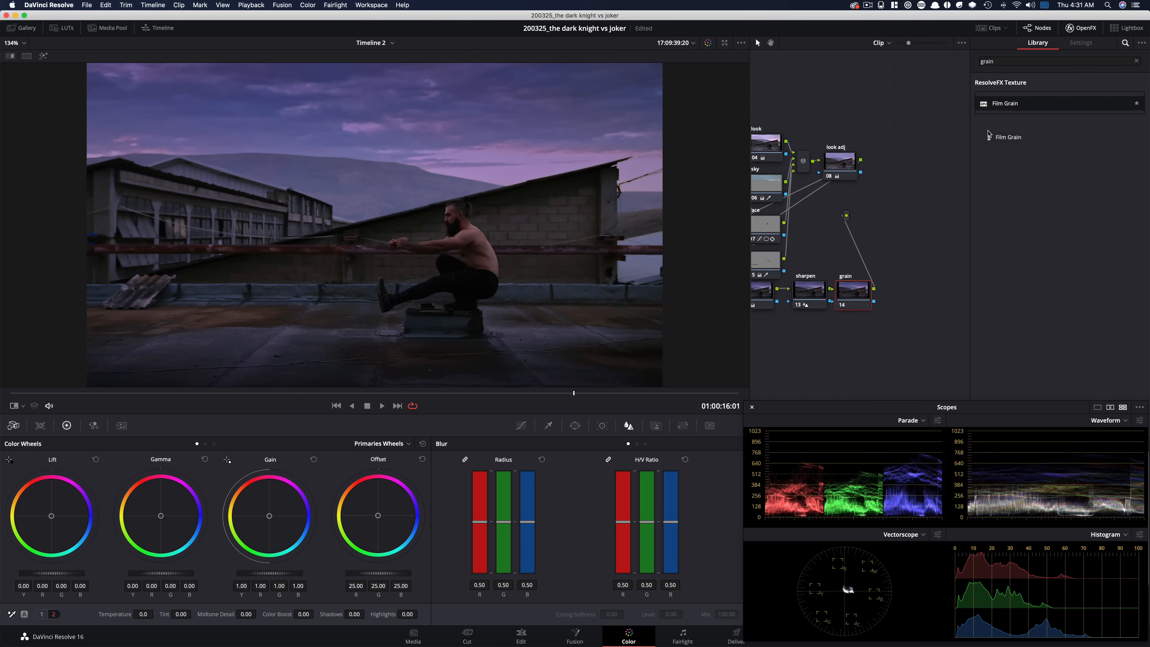
Step: Choose the 35mm 400T preset for the film grain and adjust its grain size
click(1067, 100)
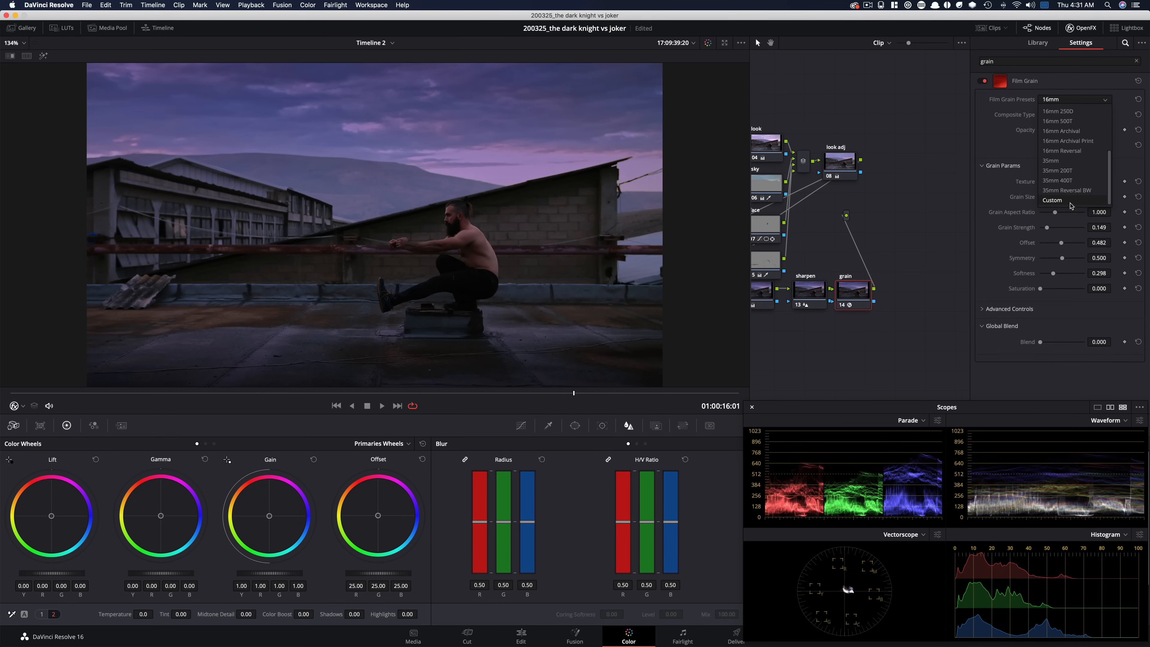
click(1072, 184)
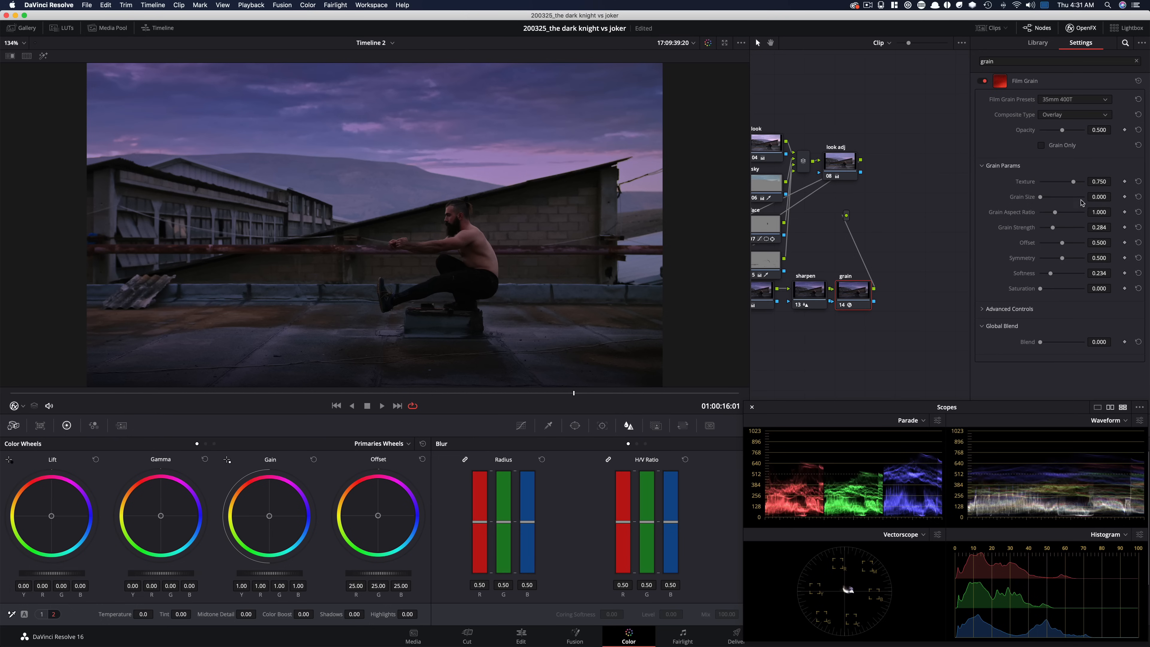
click(1052, 198)
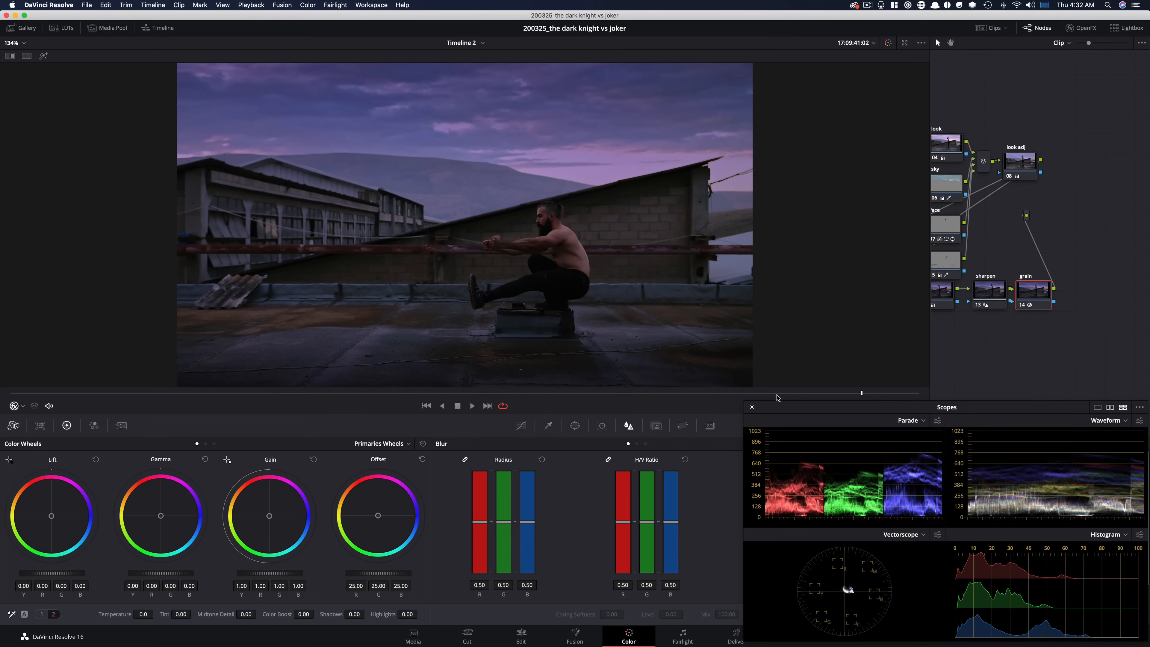
Step: Show the clip in split screen with the reference frame, turn off all nodes, and turn the exp node back on
key(shift)
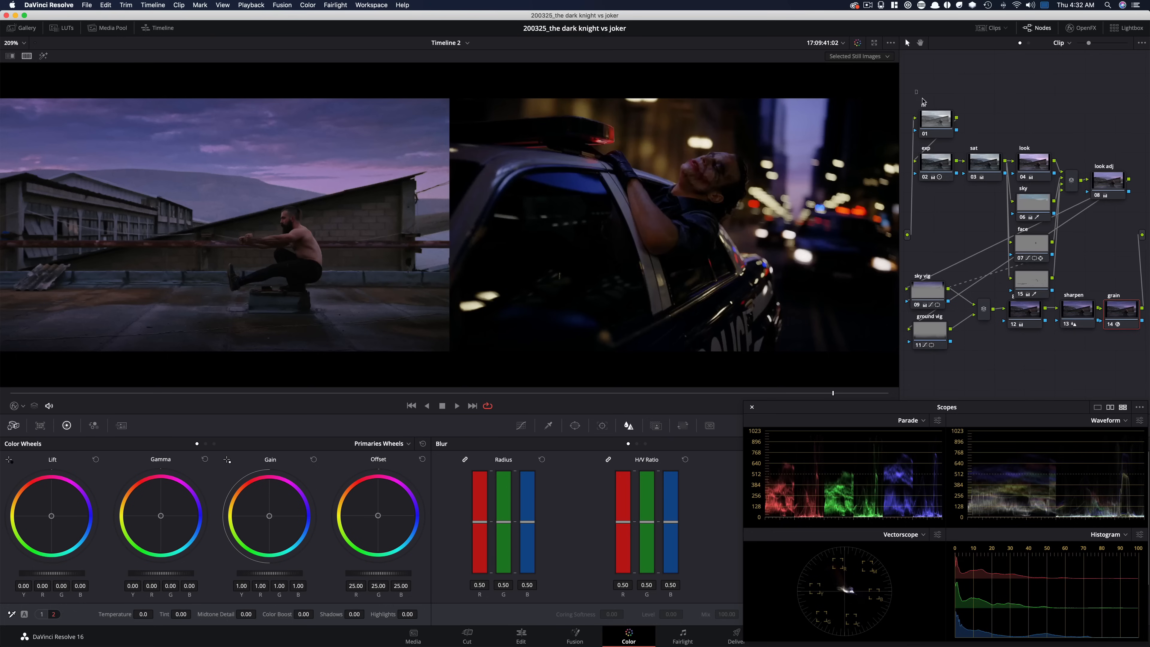
drag(916, 90, 1127, 381)
key(super)
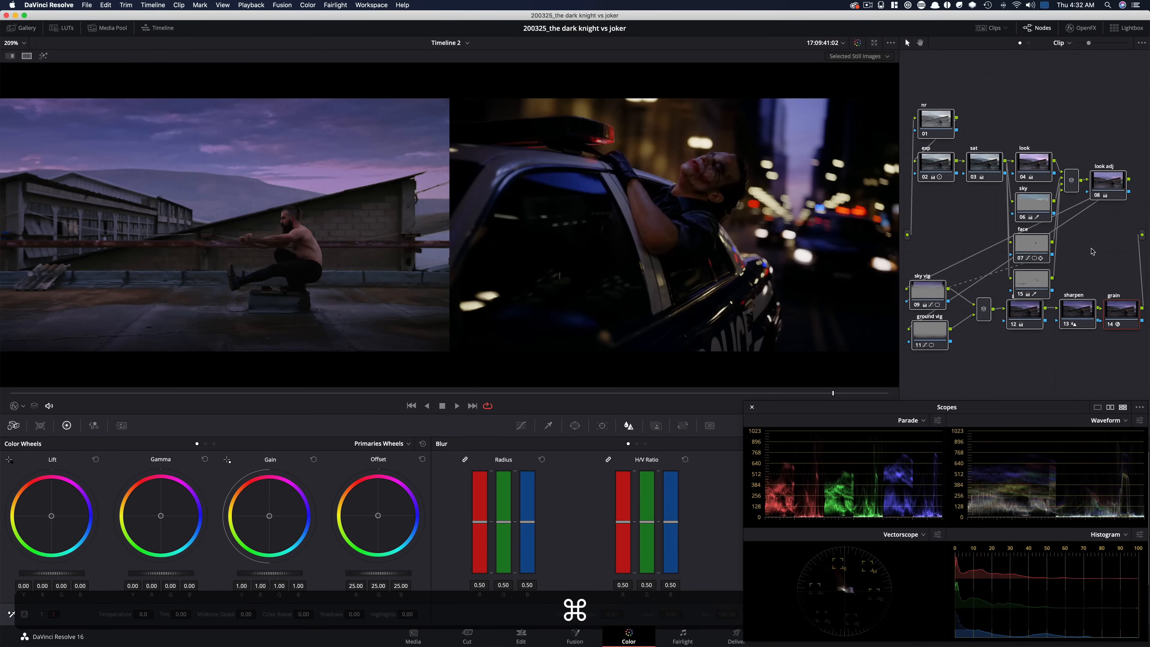
key(super+d)
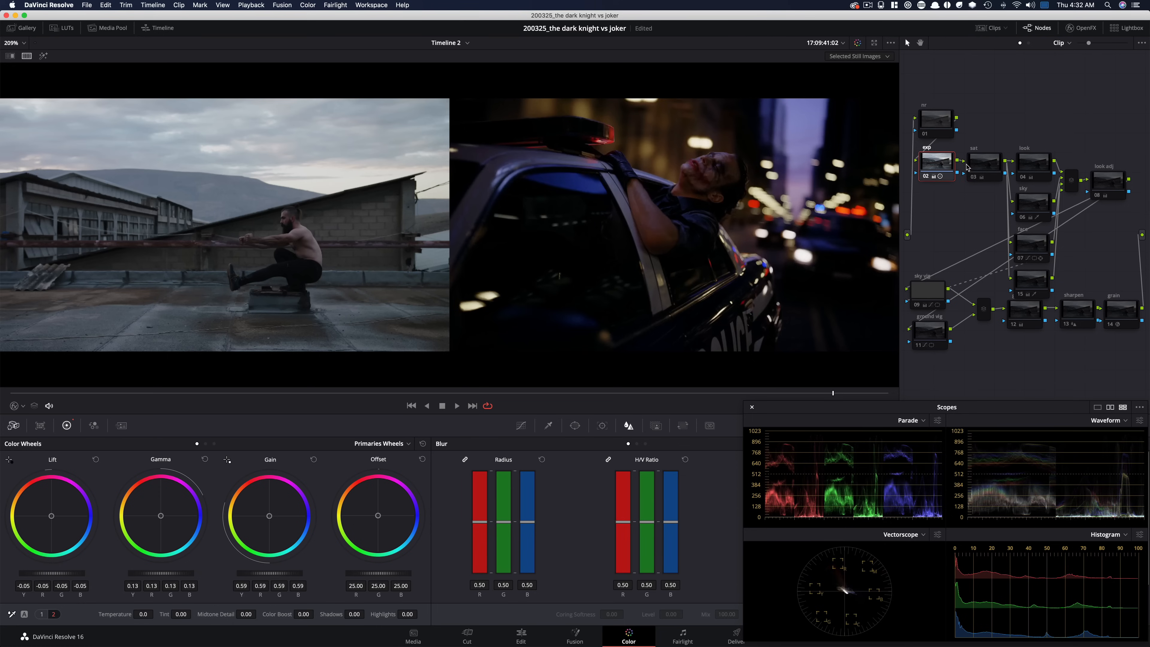
Step: Turn on the sat node and compare the clip with and without it beside the reference frame
click(984, 166)
key(super+d)
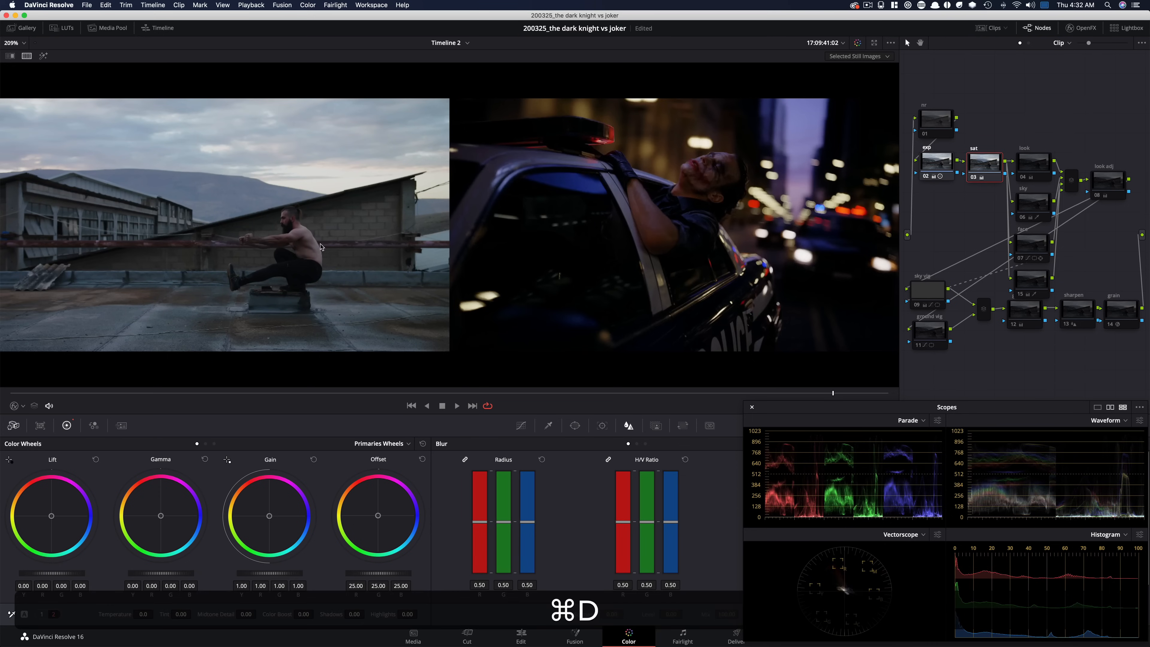
key(super+d)
key(super+d)
key(super+d)
key(super+d)
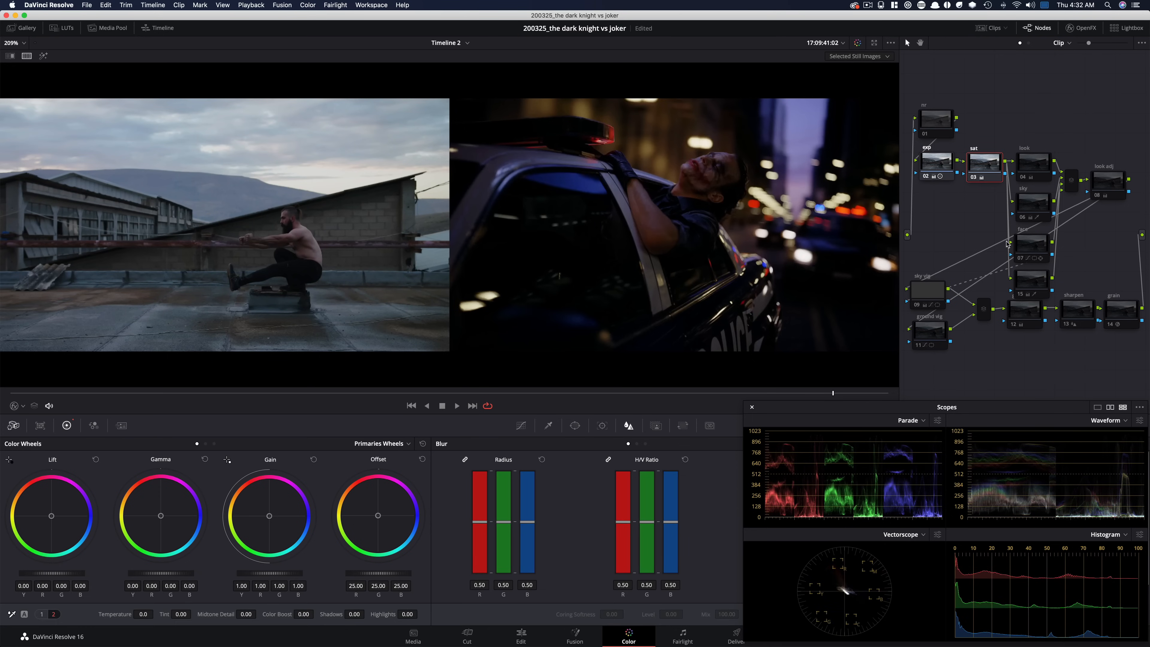
Step: Turn on the look node to review its color shift beside the reference frame
click(1030, 164)
drag(1029, 164, 1029, 169)
key(super+d)
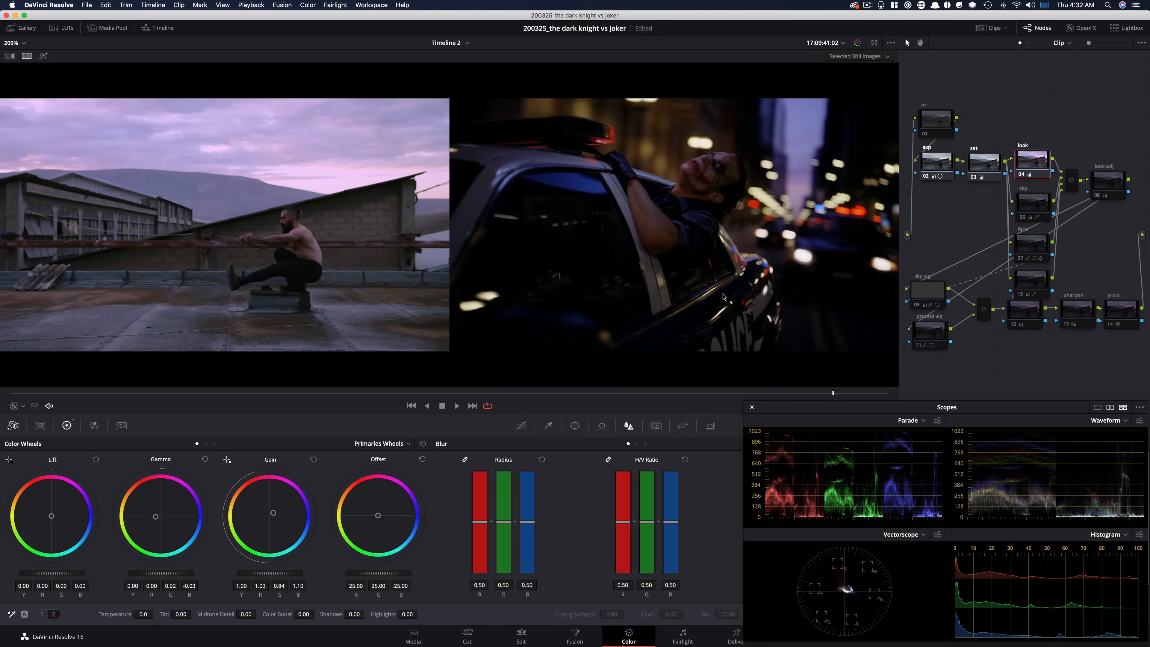
Step: Turn on the sky node, open its qualifier, and compare the sky with and without the adjustment
click(1037, 208)
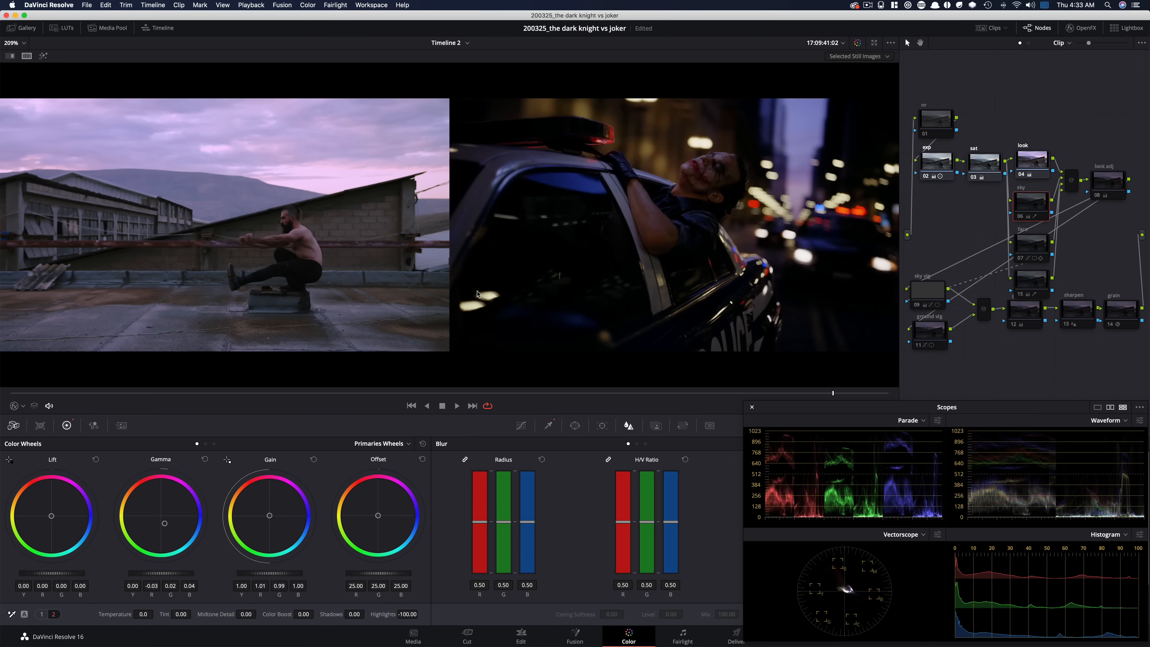
key(super+d)
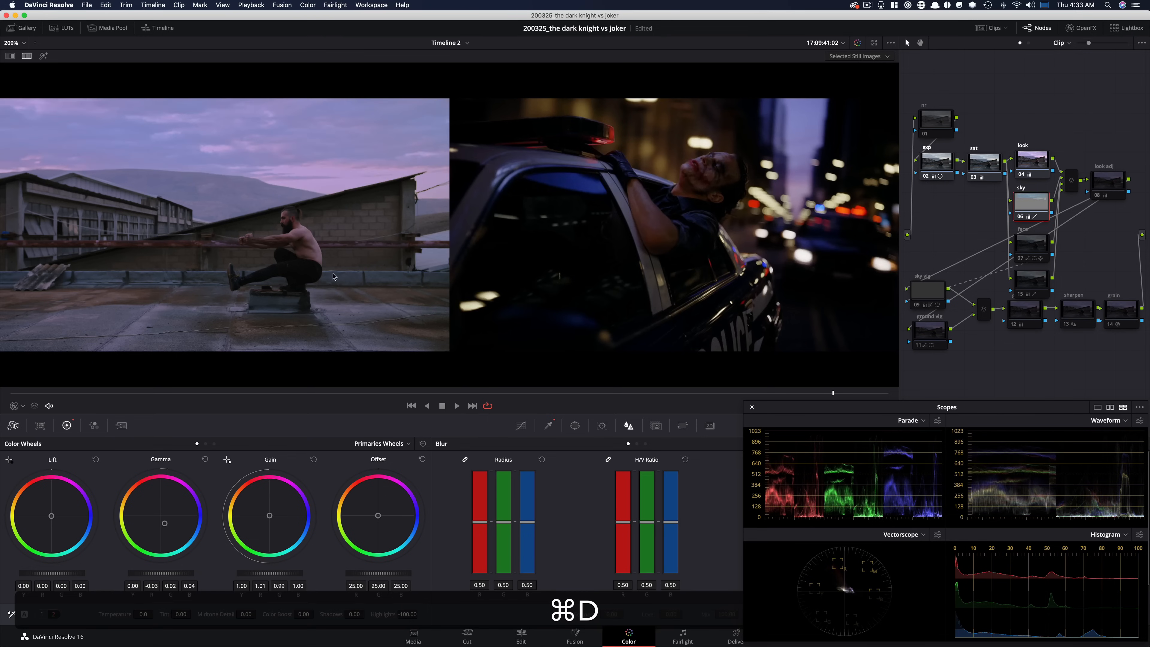
click(549, 425)
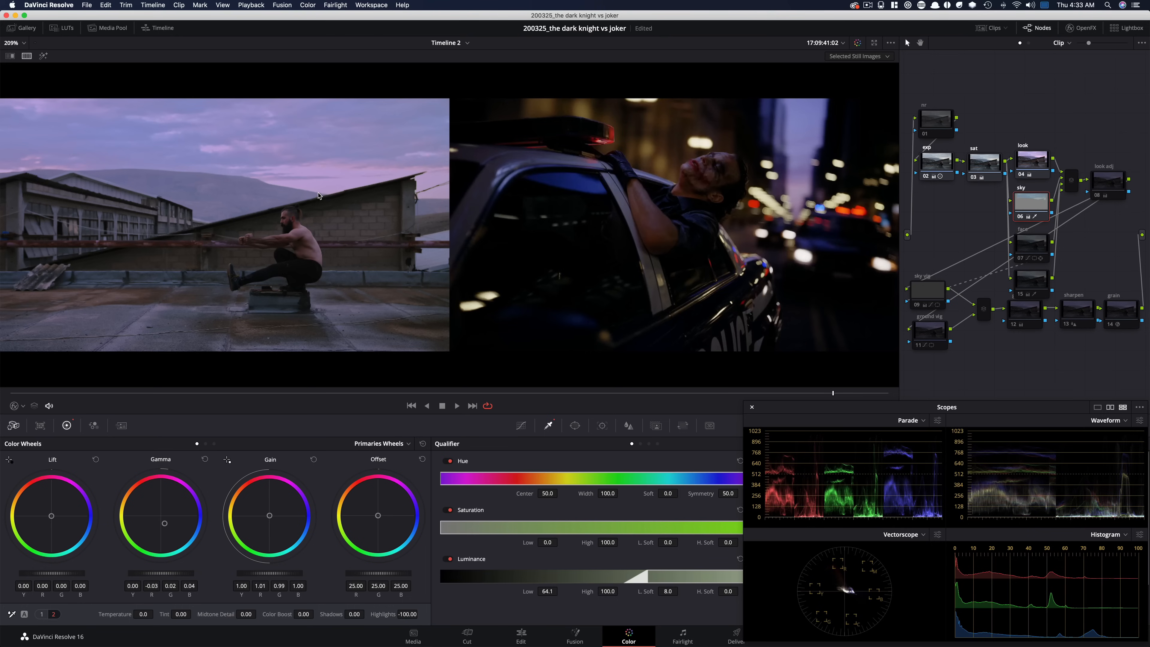
key(super+d)
key(super+d)
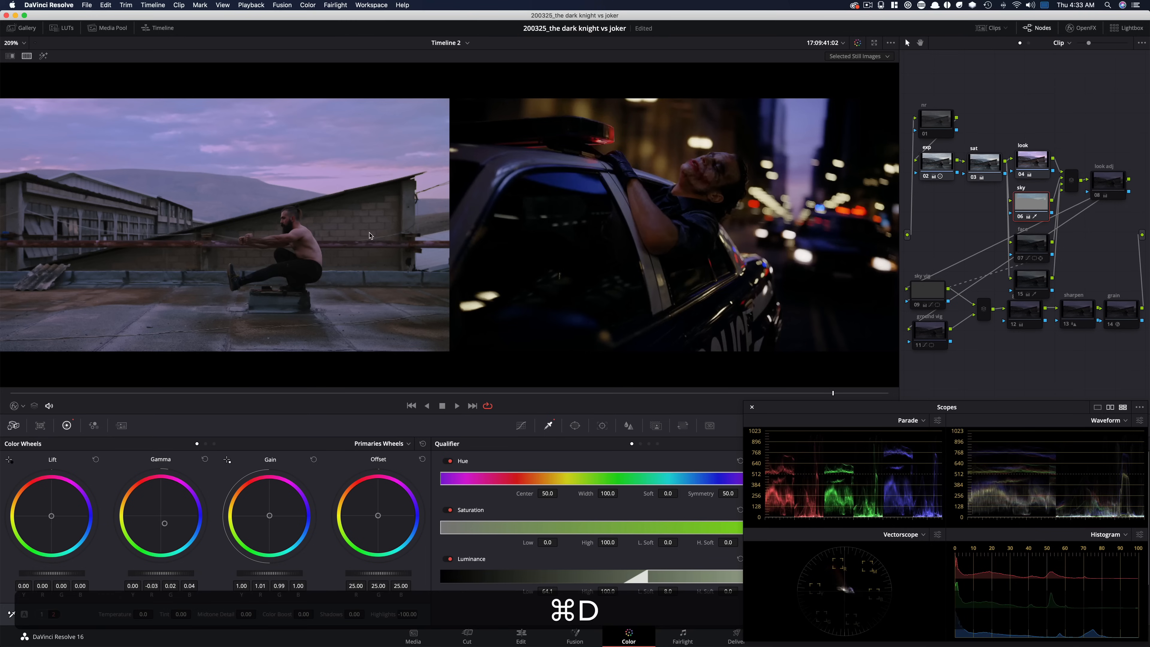
key(super+d)
key(super+d)
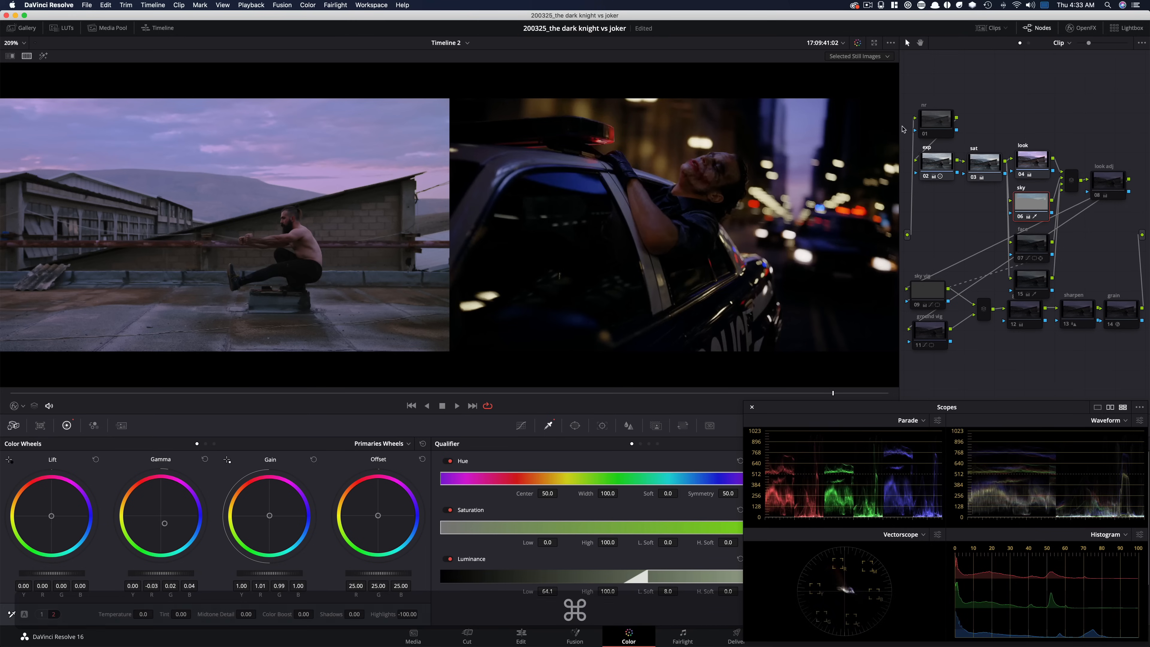
key(super+d)
key(super+d)
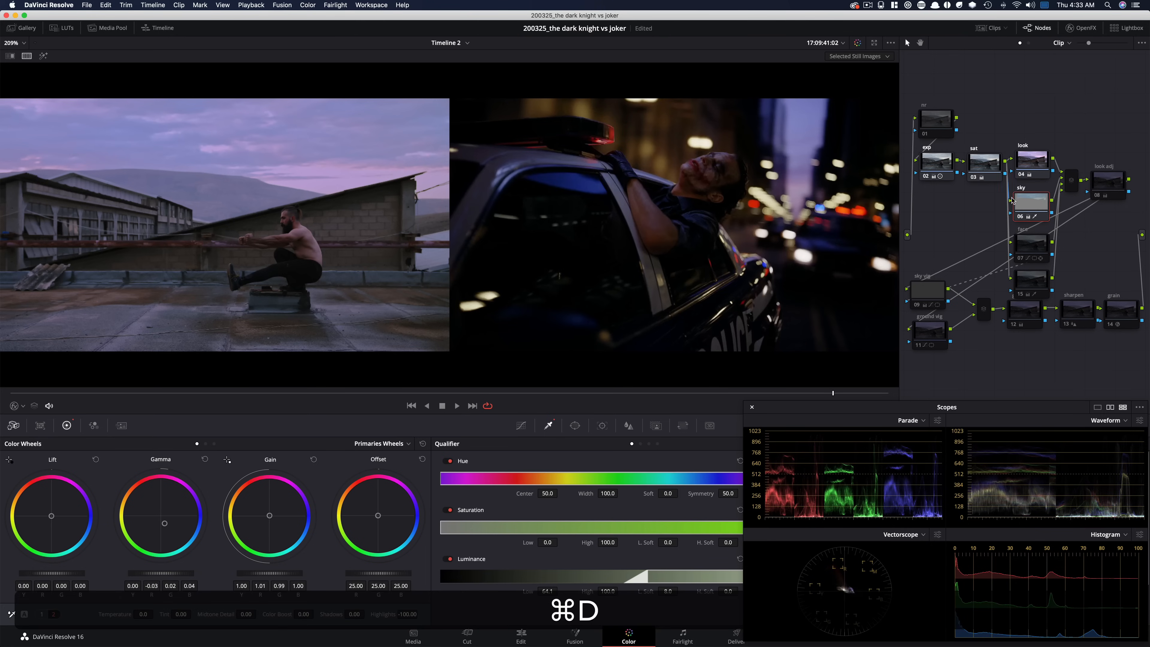
Step: Turn on the look adj node and compare the clip with and without it beside the reference frame
click(1038, 249)
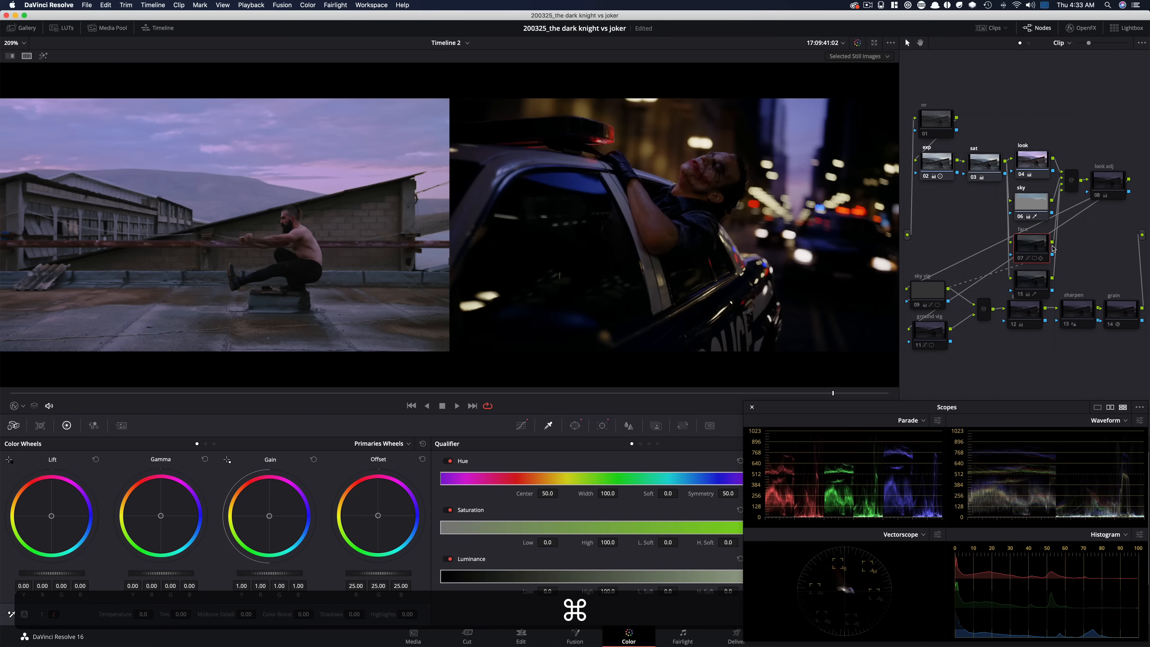
click(1101, 187)
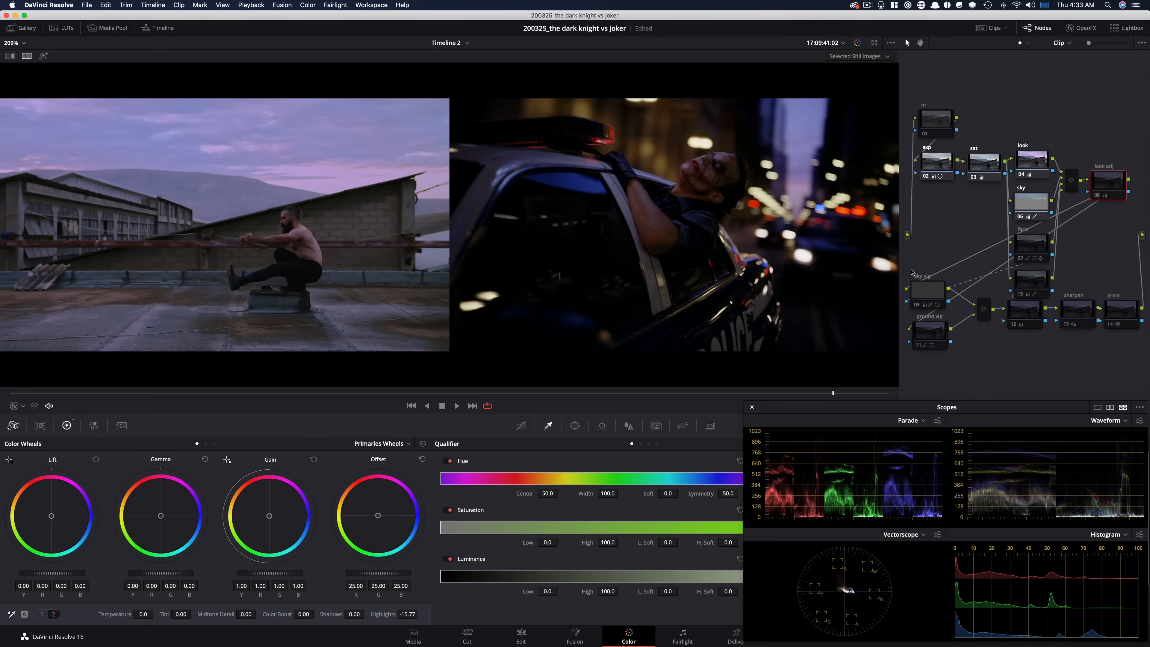
key(super+d)
key(super+d)
key(super+d)
key(super+d)
key(super+d)
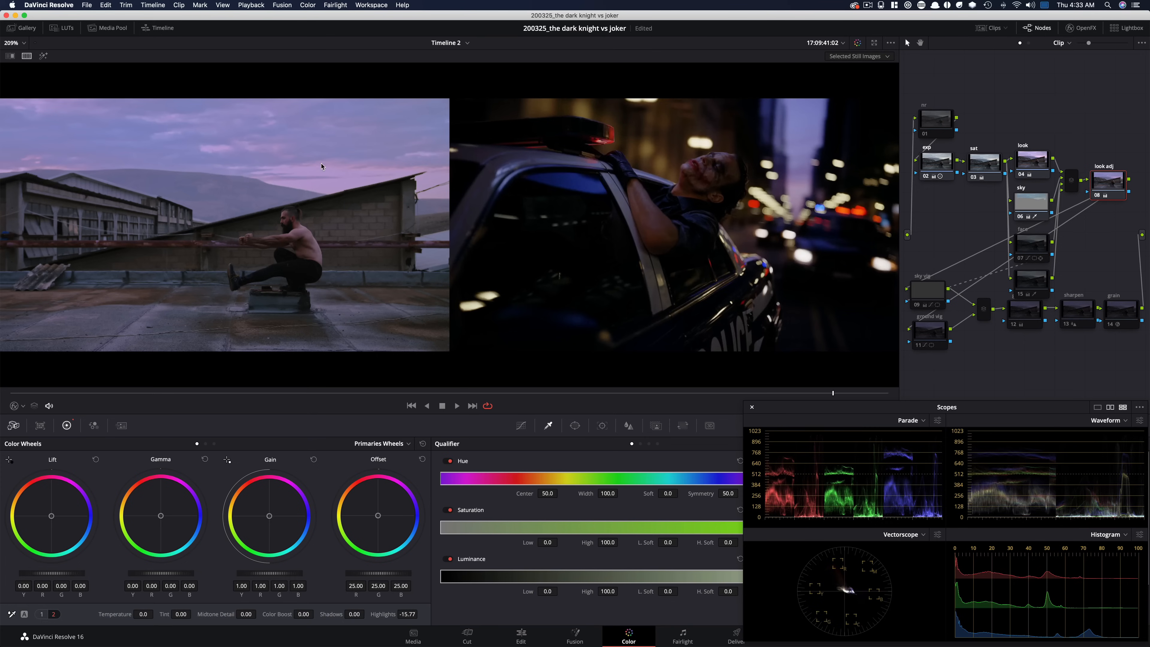
key(super+d)
key(super+d)
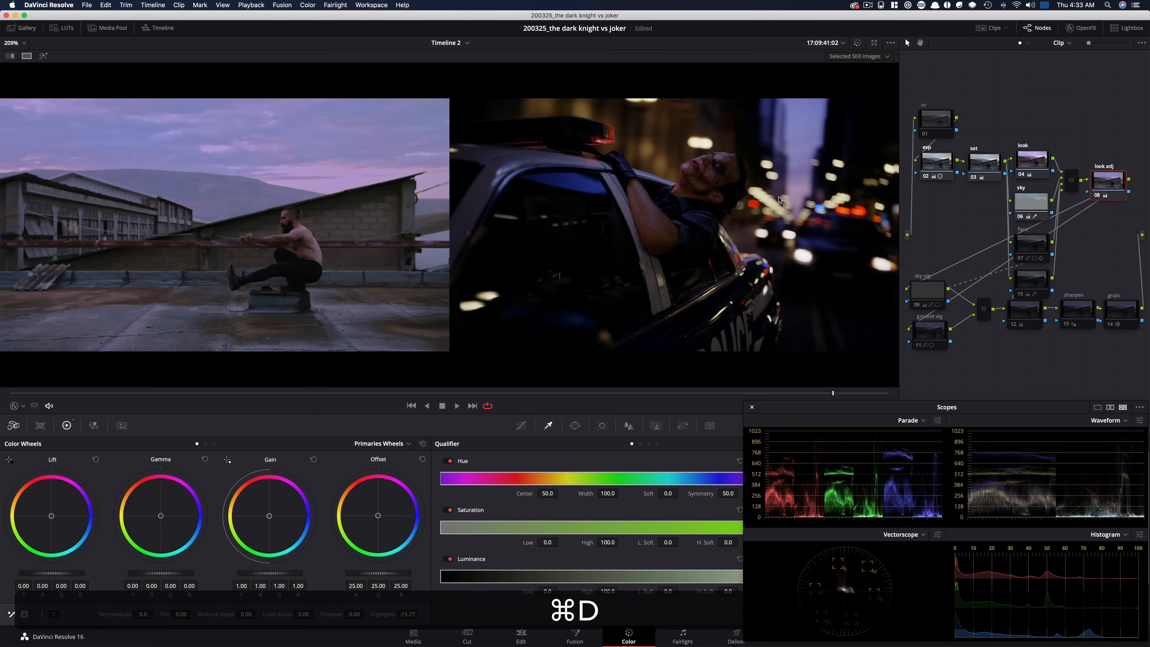
Step: Turn on the face node and compare the man's face with and without the correction
click(926, 298)
click(1032, 249)
key(super+d)
key(super+d)
key(super+d)
key(super+d)
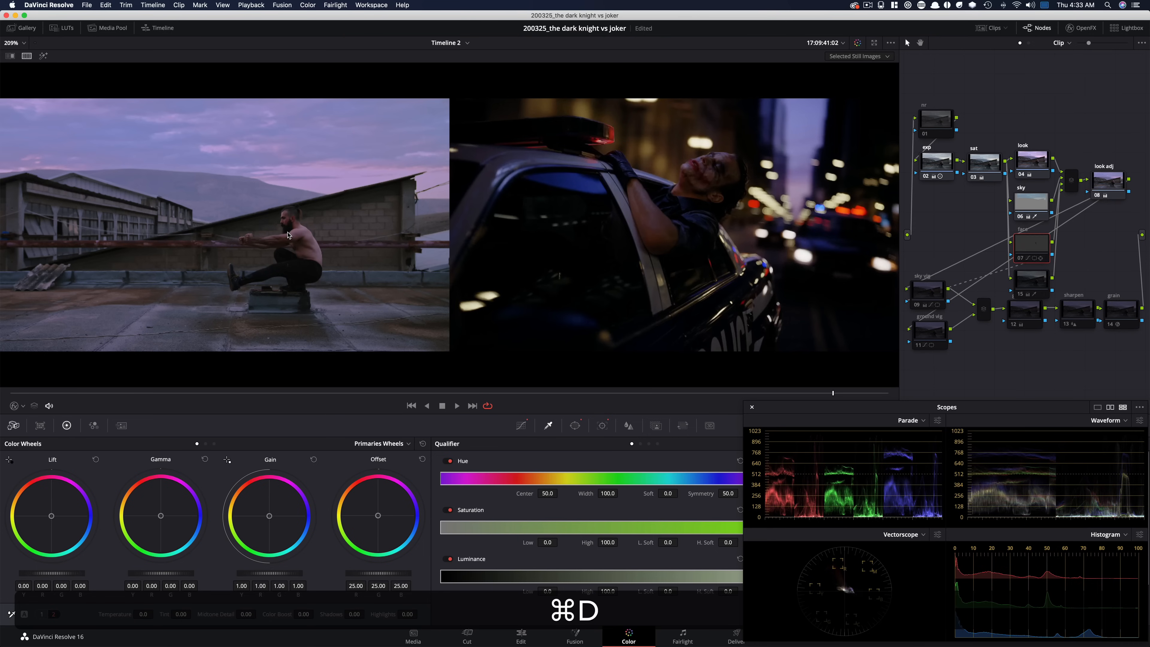
key(super+d)
key(super+d)
key(super+d)
Step: Turn on the sky vig node and compare the sky with and without the vignette
click(928, 295)
key(super+d)
key(super+d)
key(super+d)
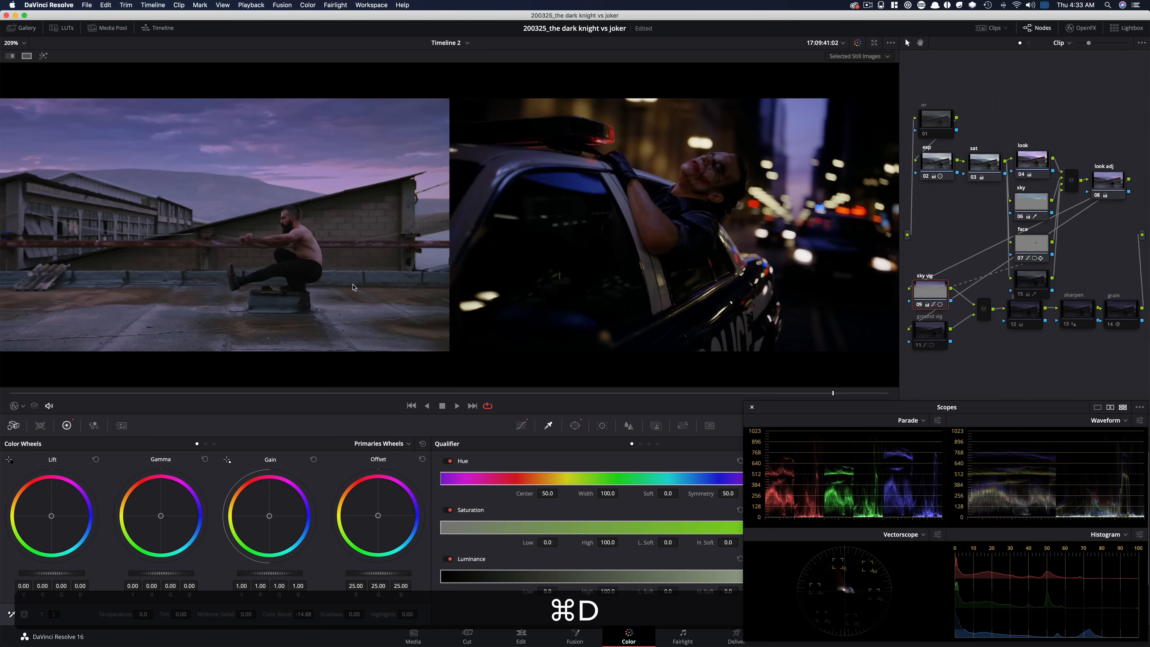
key(super+d)
key(super+d)
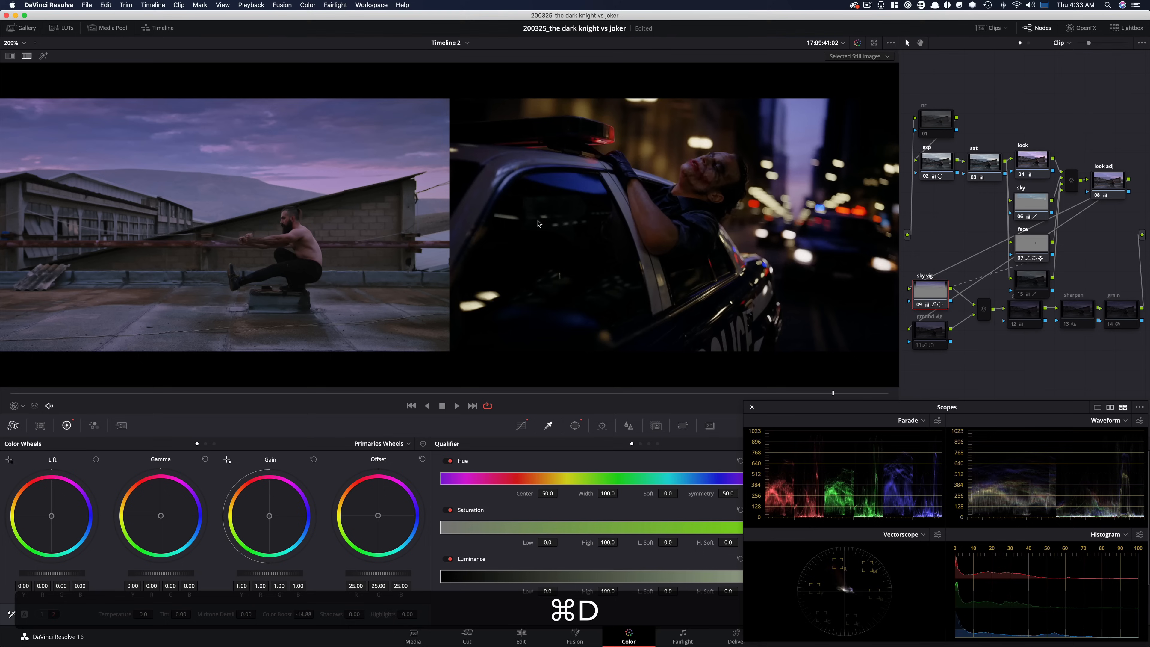
key(super+d)
key(super+d)
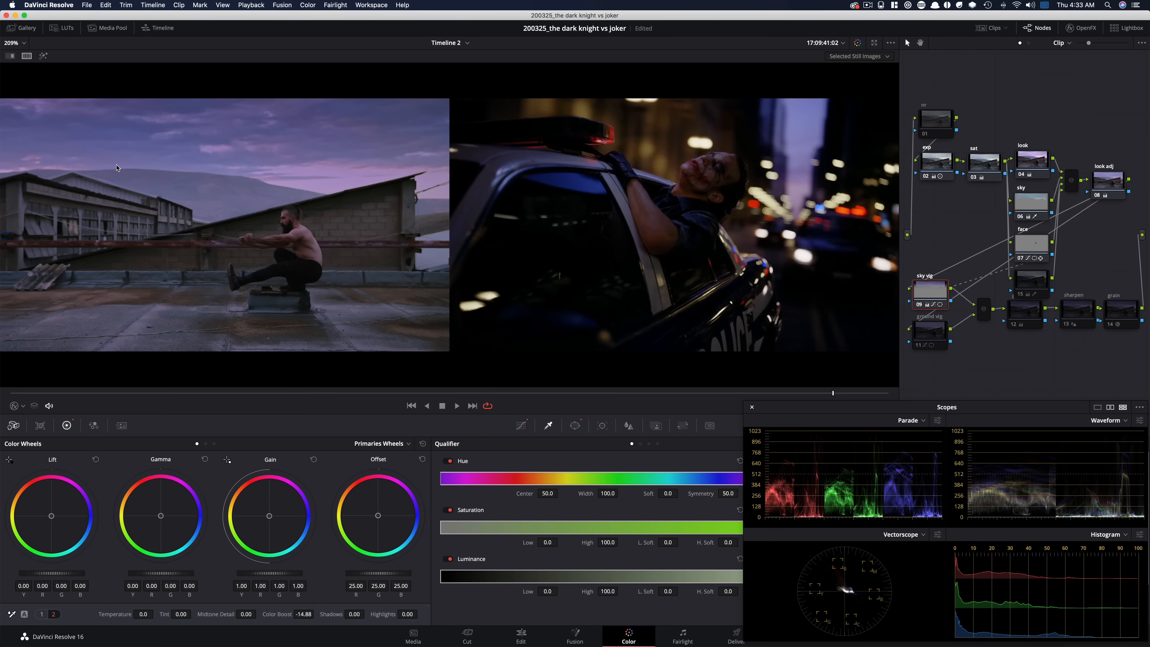
Step: Move to the frame at 17:09:40:06, turn on the ground vig node and compare the rooftop with and without it
drag(521, 393, 741, 394)
click(928, 331)
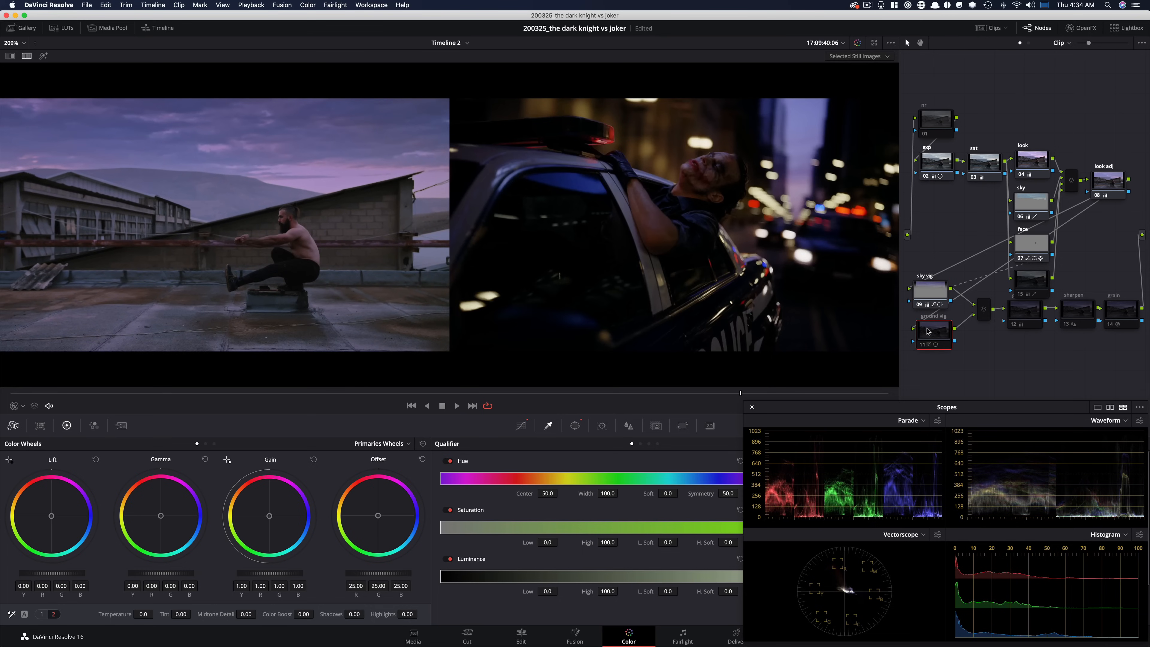
drag(938, 338, 935, 339)
key(super+d)
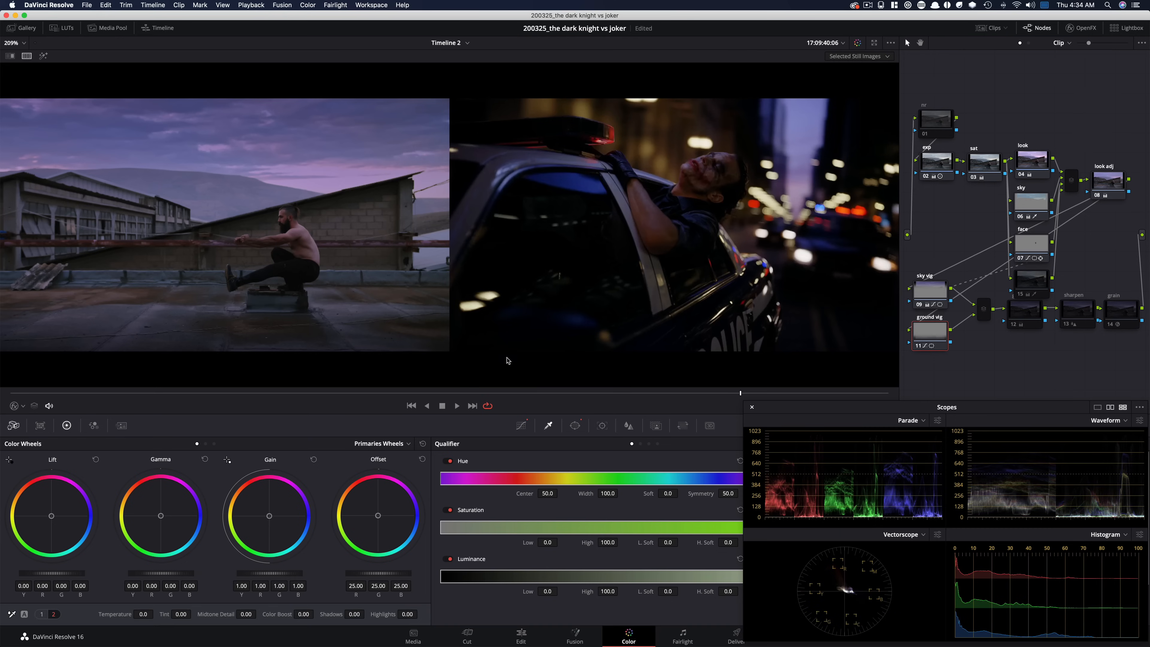
key(super+d)
key(super+d)
Step: Toggle the skin node below the face node on and off to check the skin warmth
drag(1039, 283, 1038, 280)
key(super+d)
key(super+d)
Step: Compare the split-screen image with node 12, just before the sharpen node, turned on and off
click(1028, 313)
key(super+d)
key(super+d)
key(super+d)
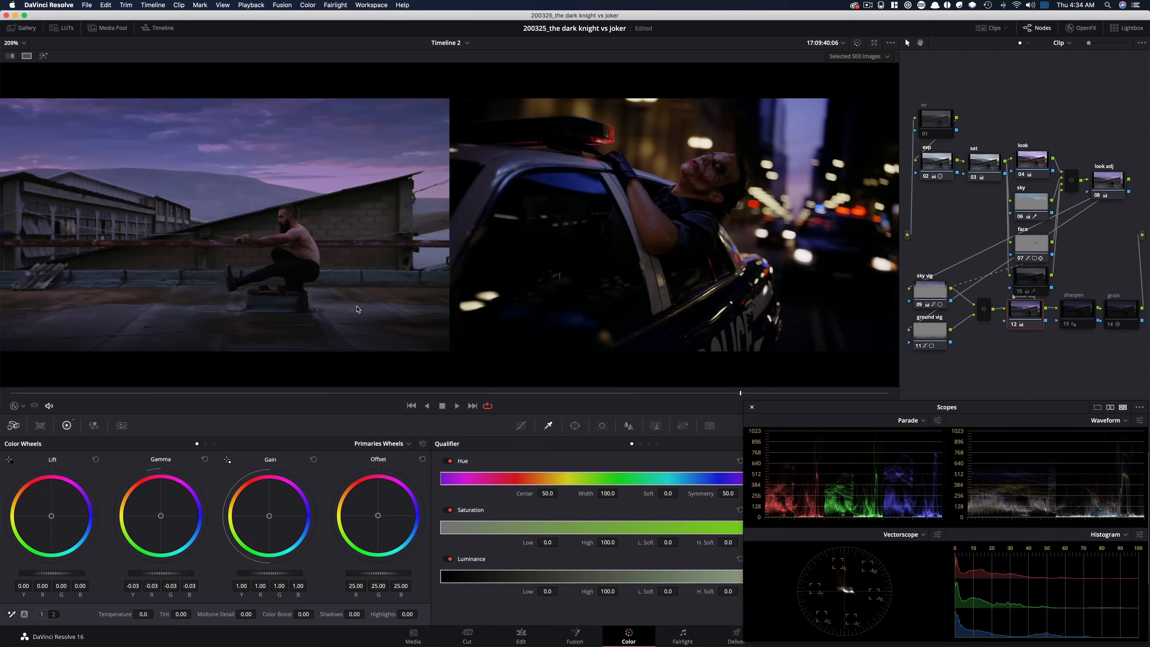
key(super+d)
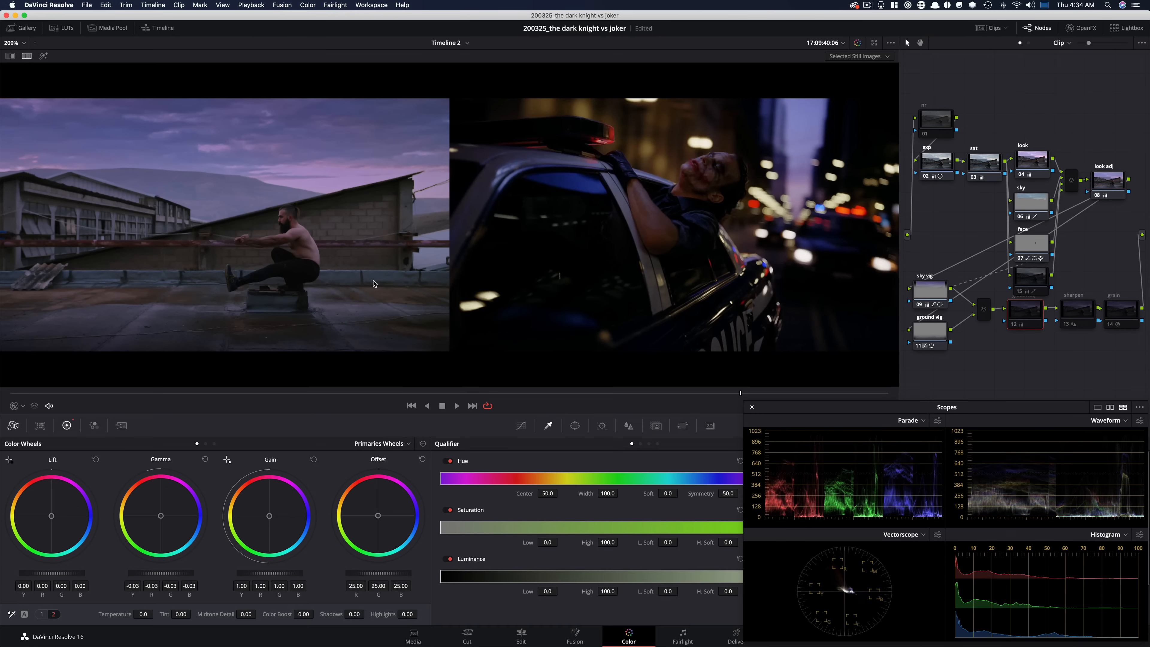
Step: Turn node 12 on in the fitted full-frame clip and check it against the split-screen reference frame
key(super+w)
key(super+w)
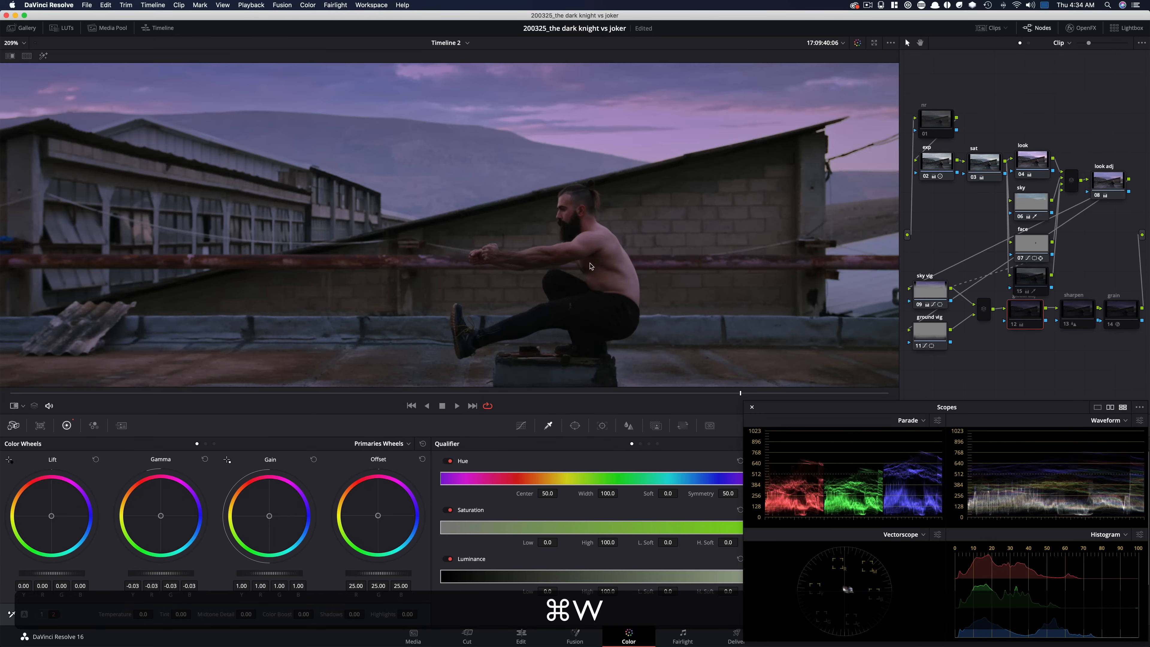
key(super+shift+z)
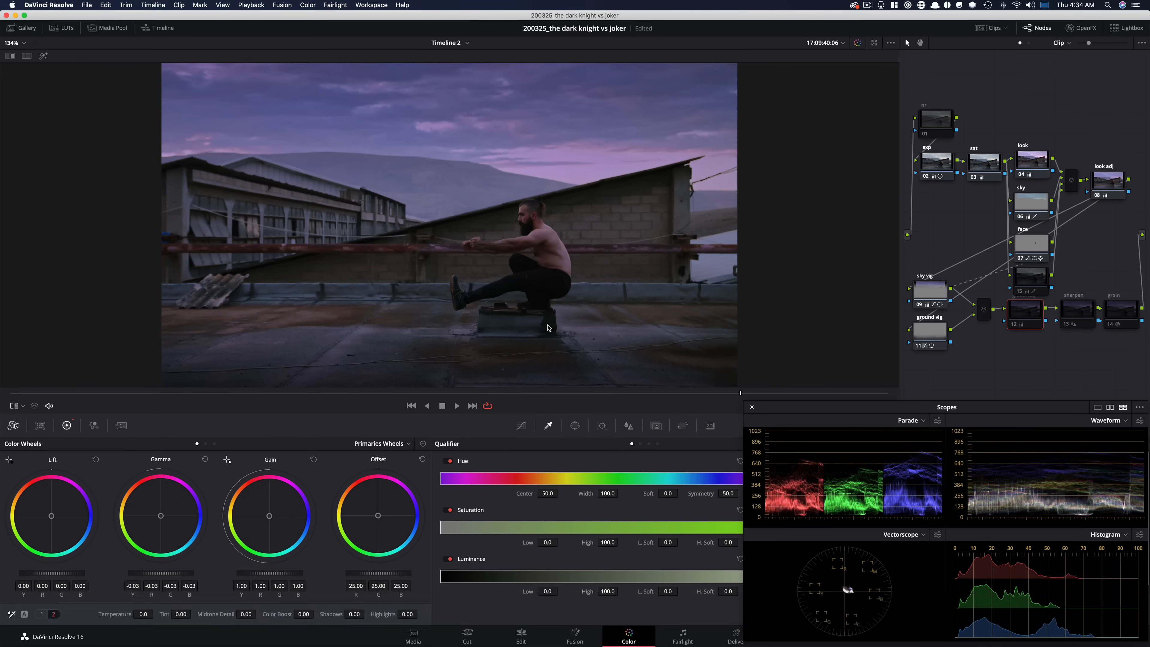
key(super+d)
key(alt+super+d)
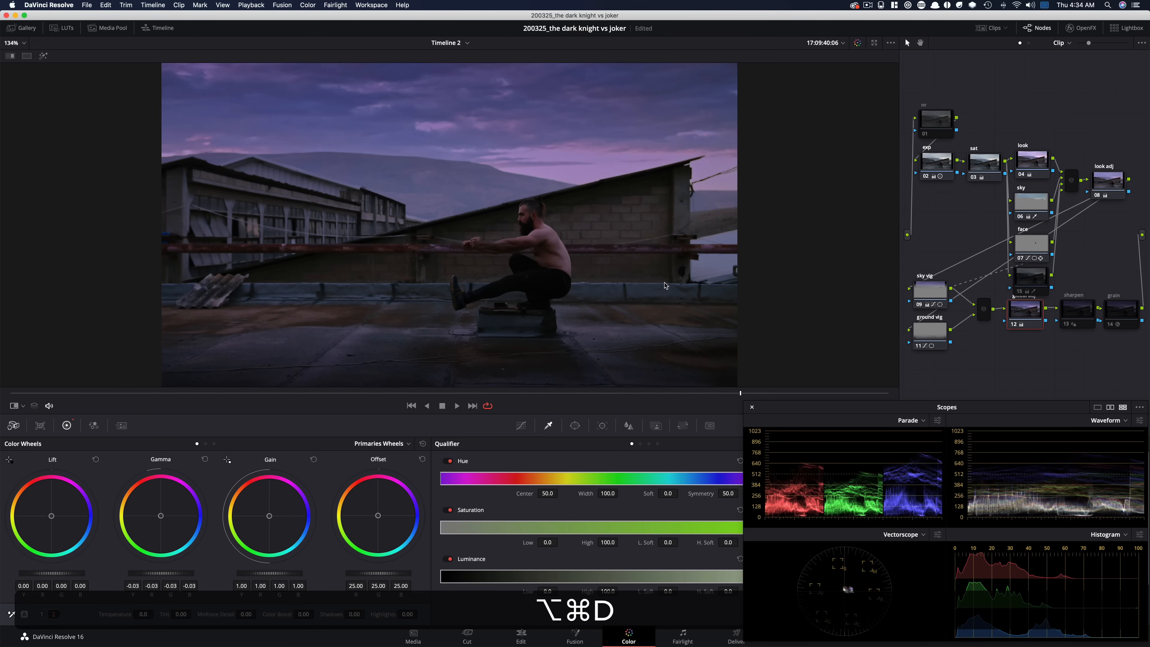
key(alt+super+w)
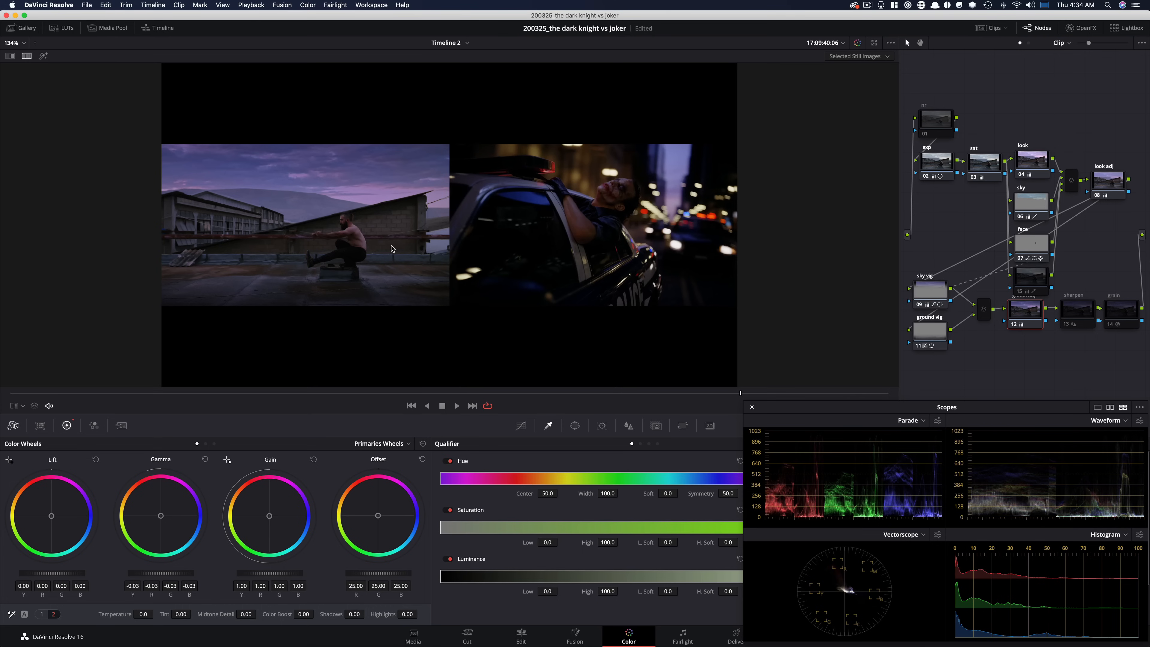
key(super+w)
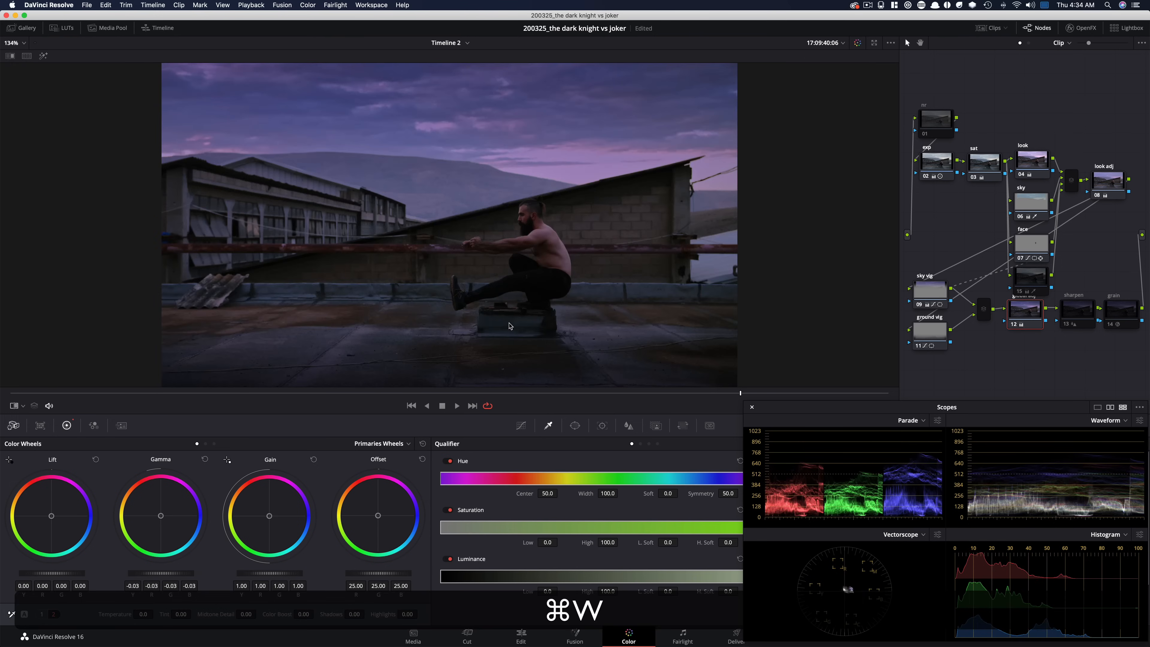
Step: Show the clip beside the reference in enlarged split screen, turn on node 15 below the face node and compare the skin with and without it
key(alt+super+w)
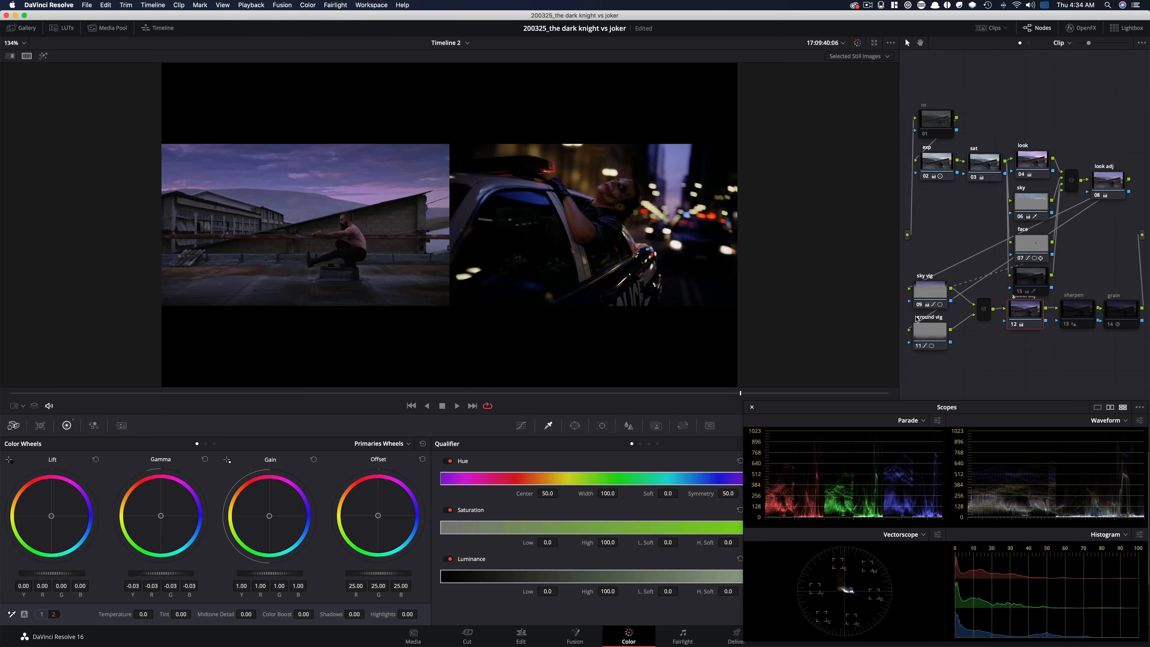
click(1038, 282)
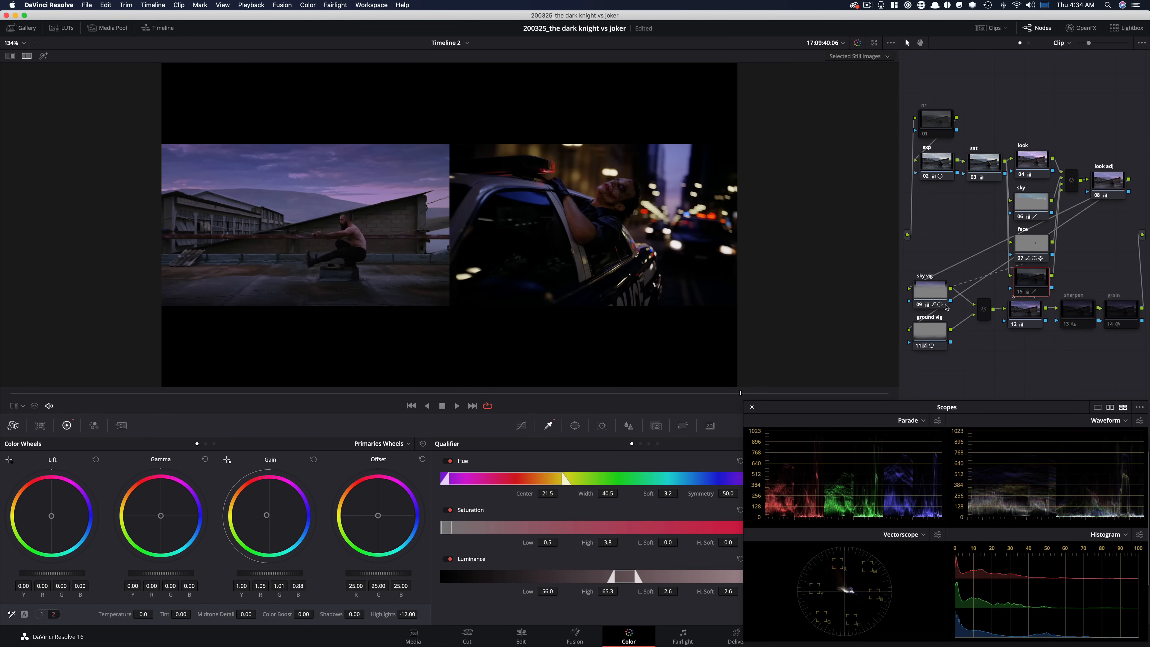
key(super+equal)
key(super+equal)
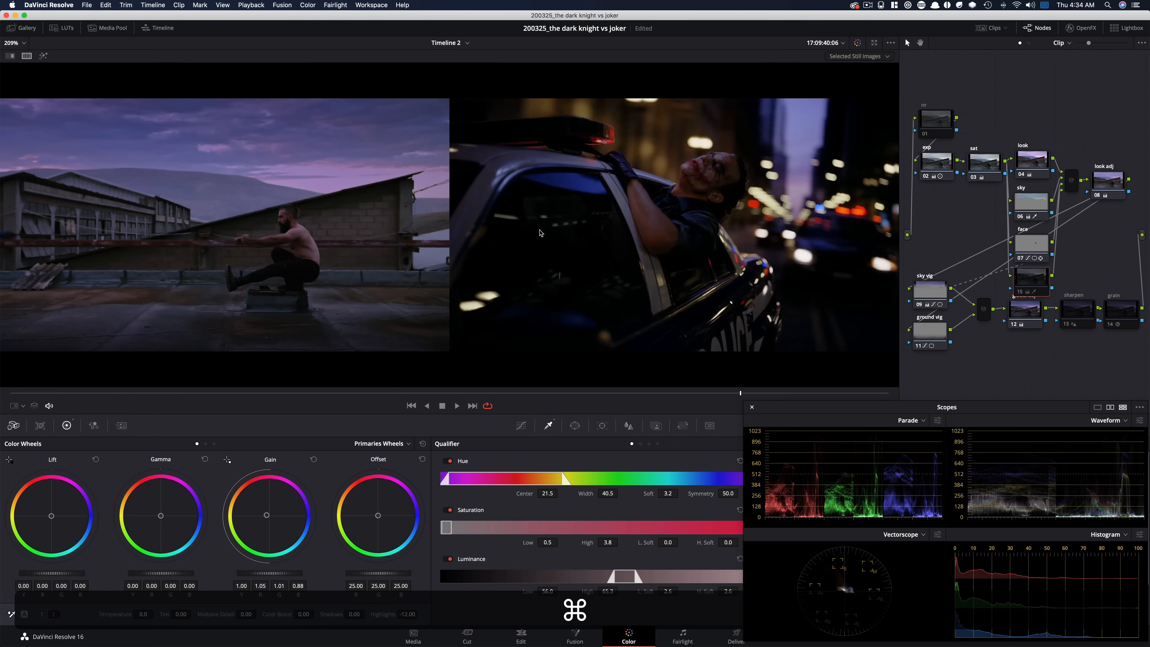
key(super+d)
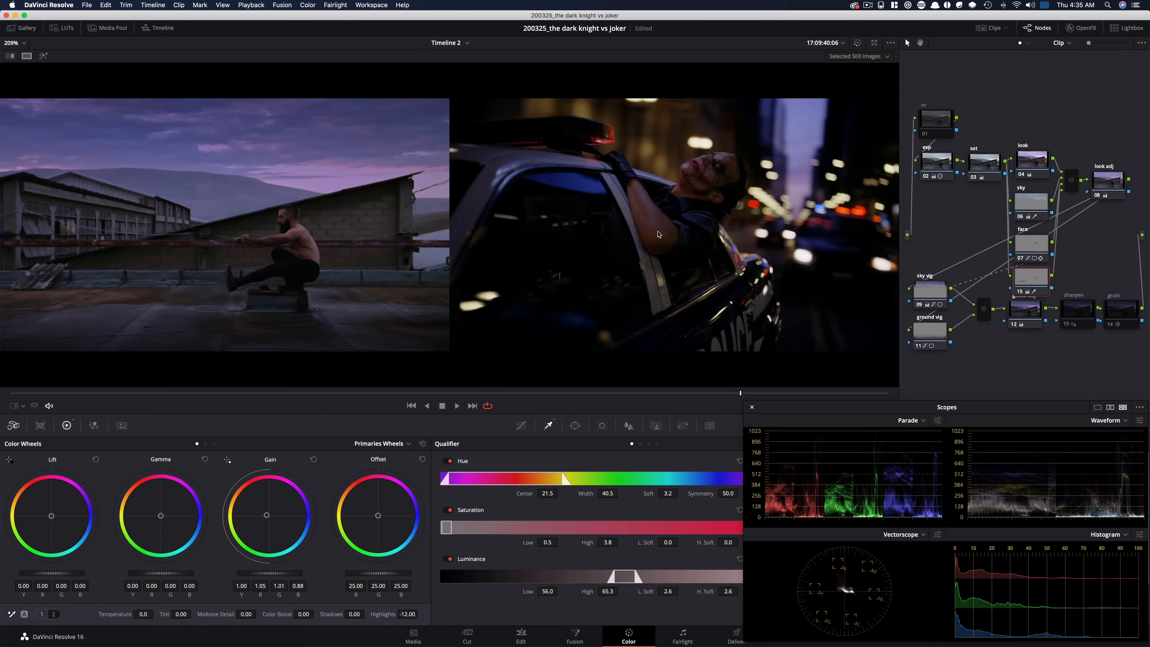
key(super+d)
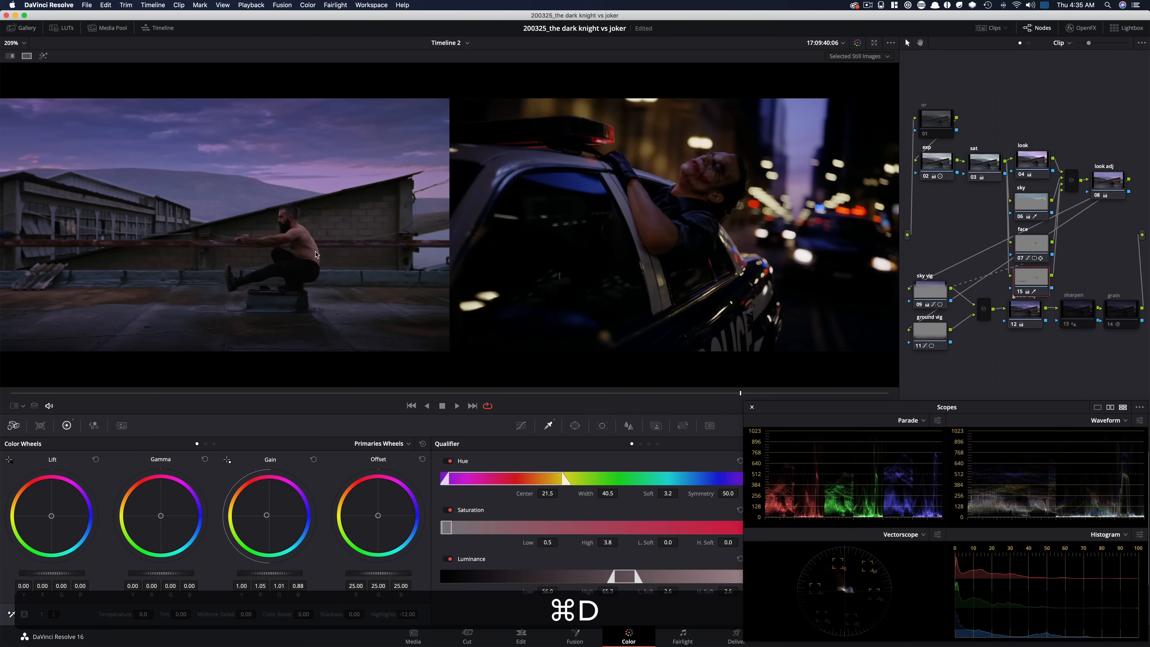
key(super+d)
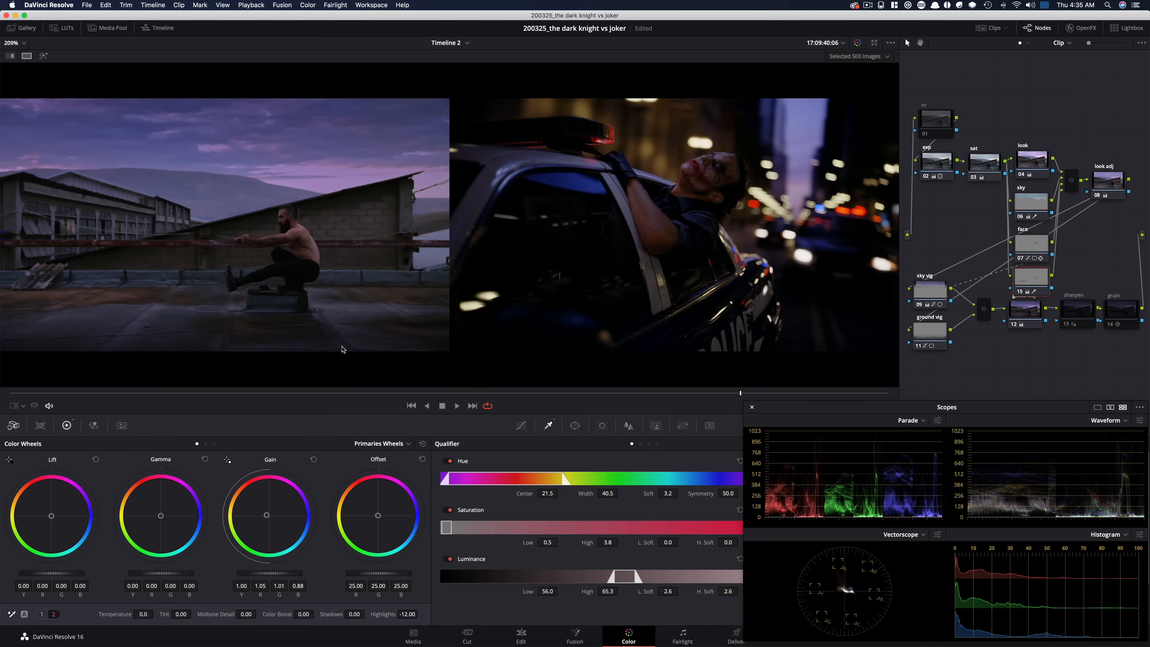
key(super+d)
key(super+d)
key(super+d)
key(super+d)
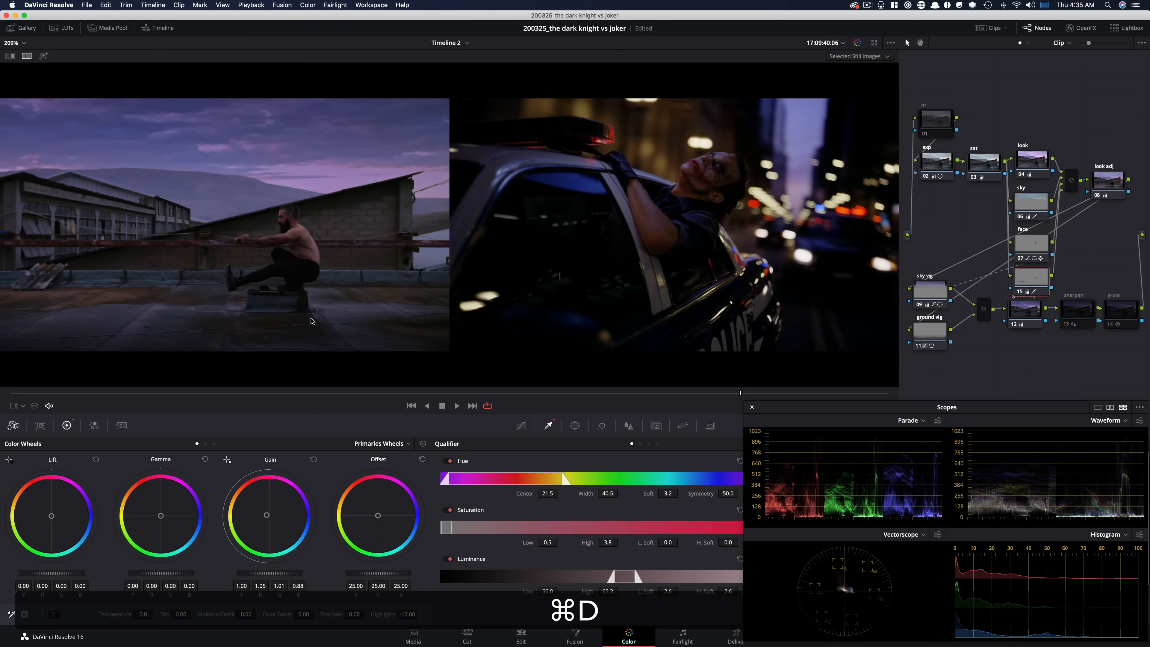
Step: Turn on the sharpen node and select the grain node
click(1085, 313)
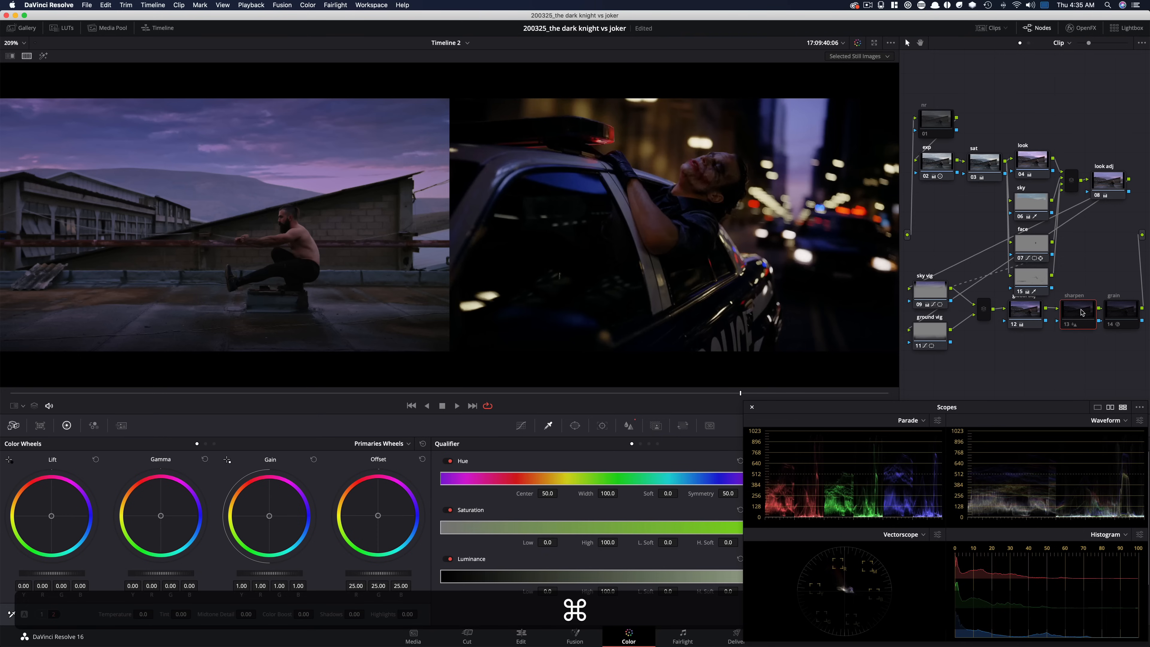
key(super+d)
click(1125, 317)
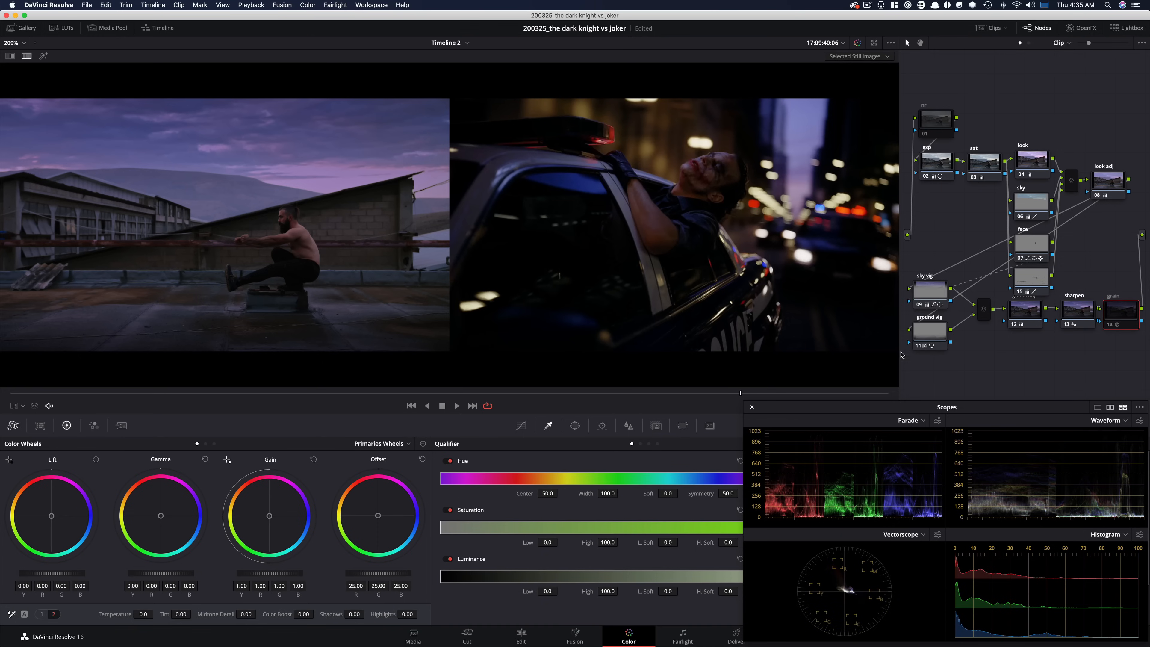
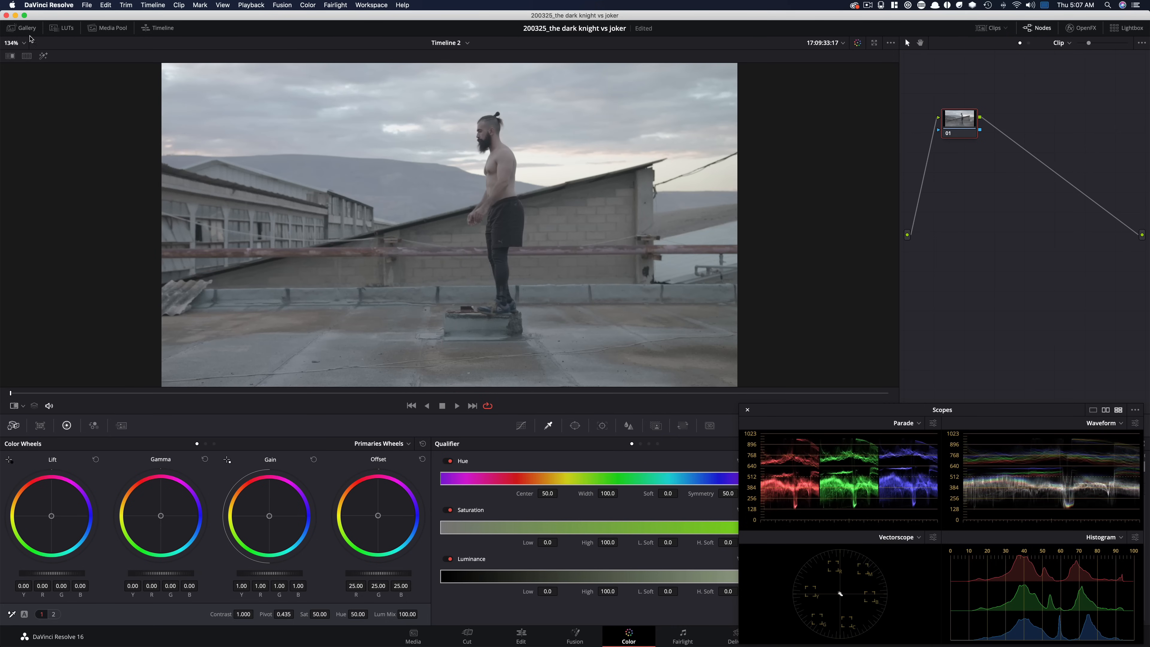
Step: Choose the Joker still in the gallery and show it in enlarged split screen beside the ungraded rooftop clip
click(18, 28)
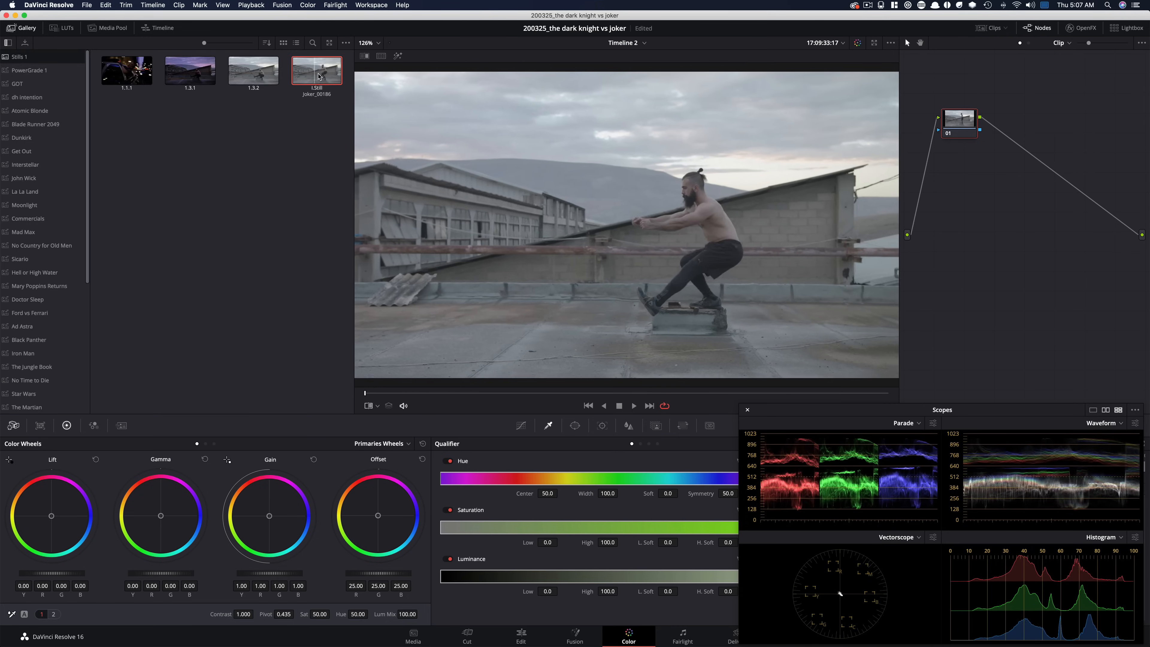
click(28, 29)
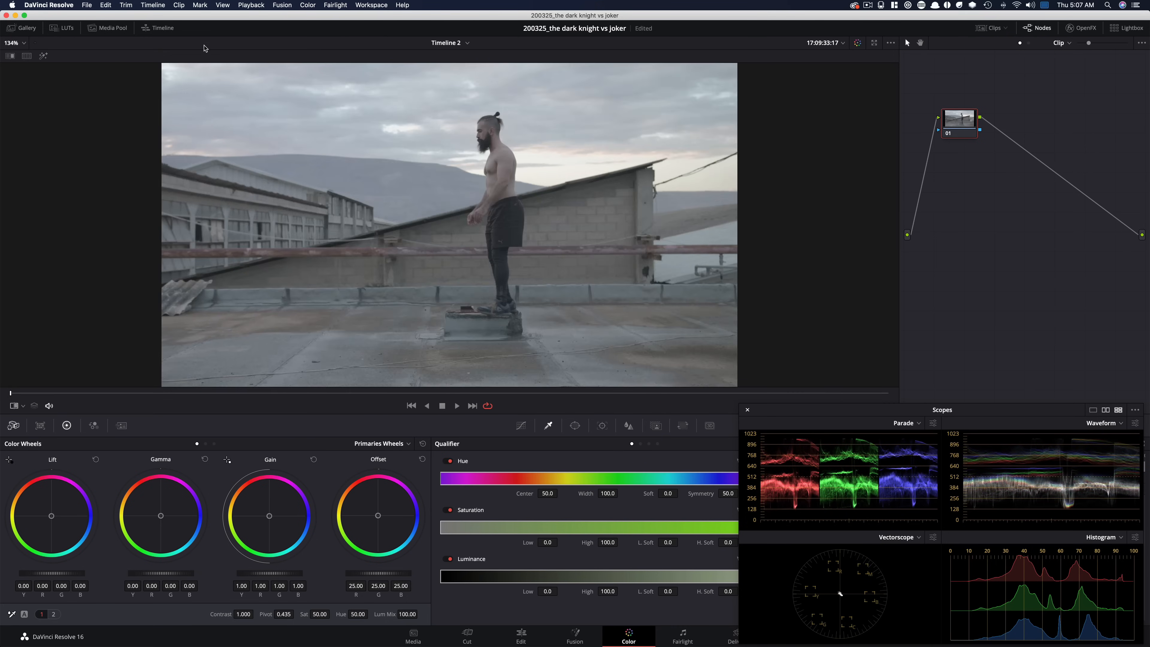
click(27, 56)
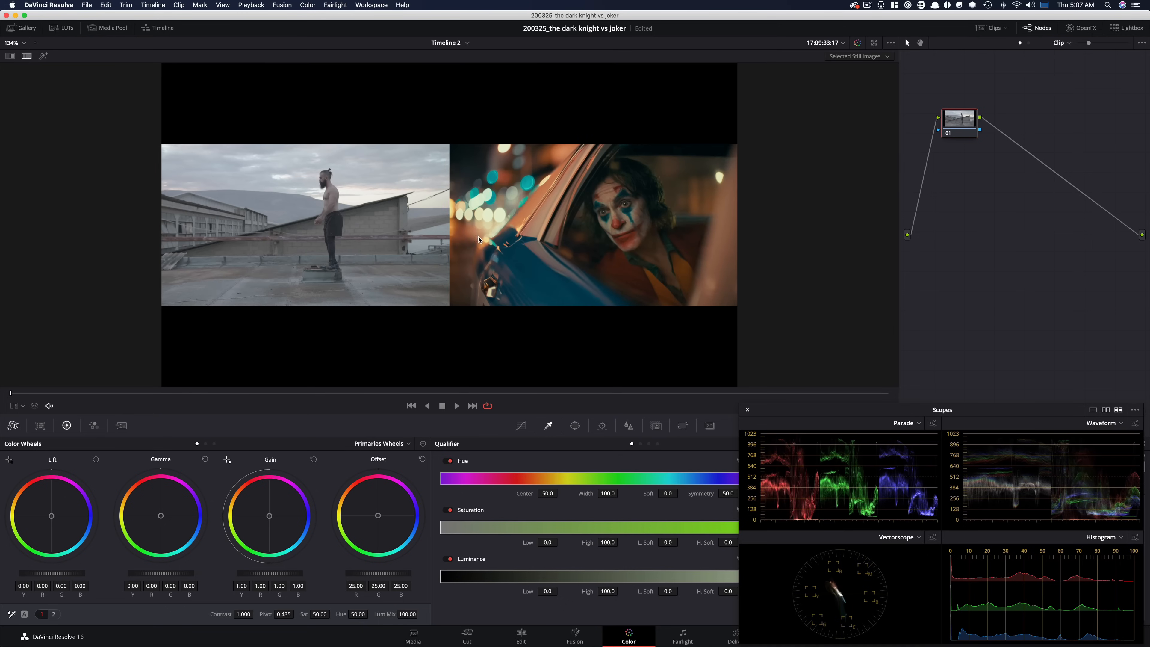
key(super+equal)
key(super+equal)
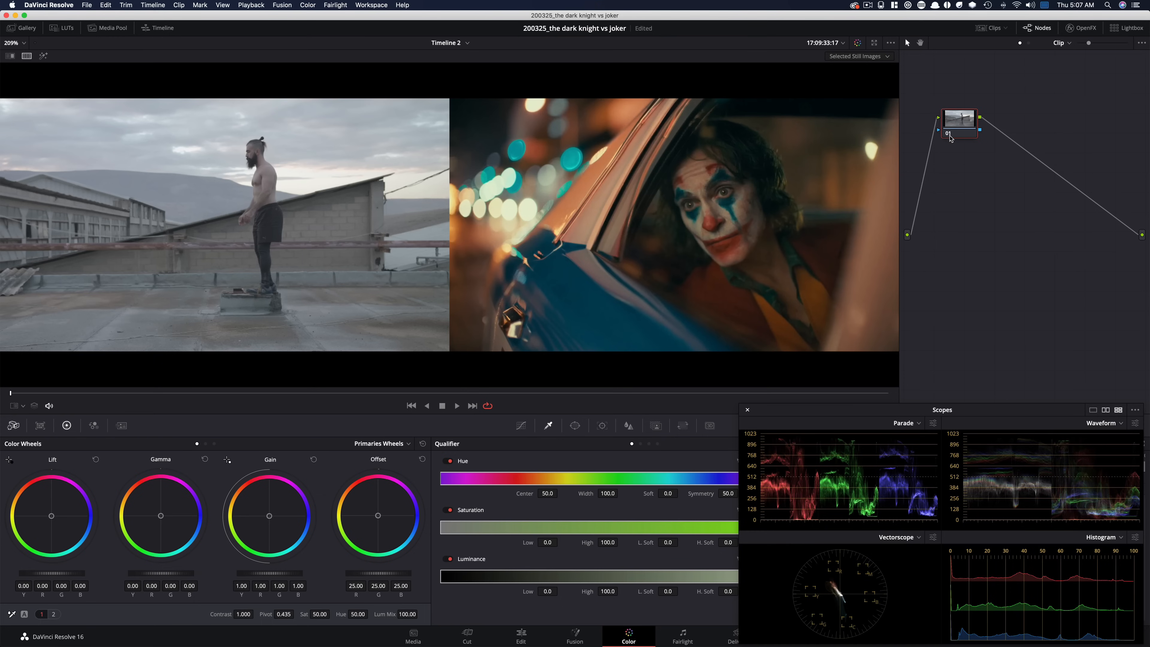
Step: Reposition node 01 near the source input and add three serial nodes after it, arranged in a row beneath it
drag(959, 127, 934, 136)
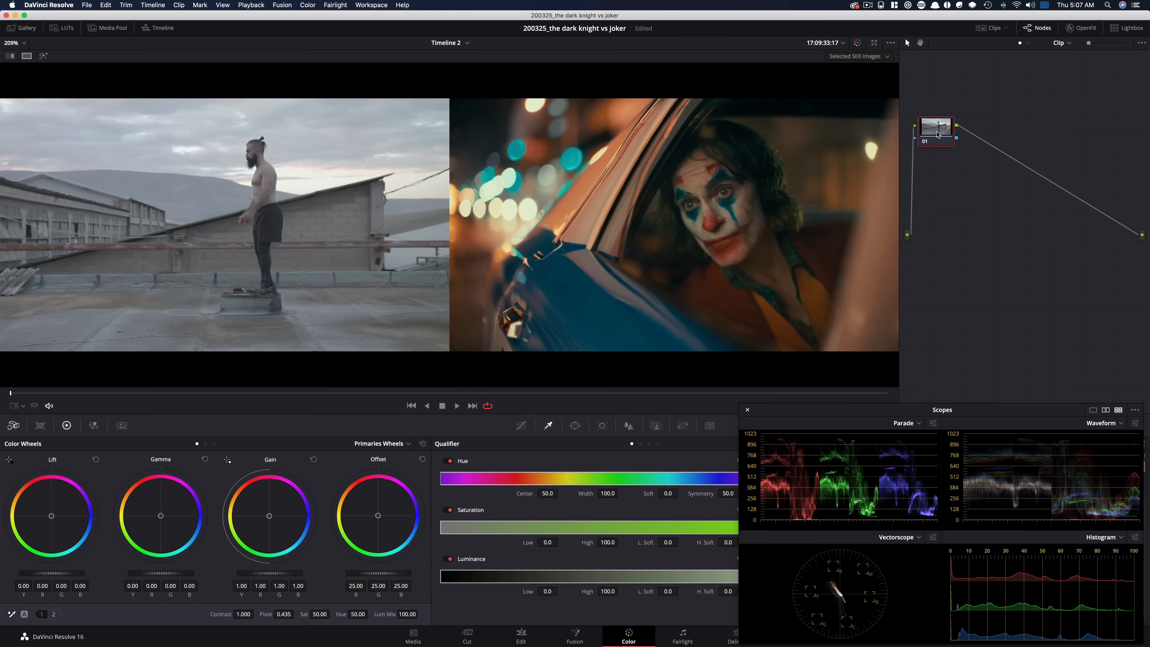
key(alt)
key(alt+s)
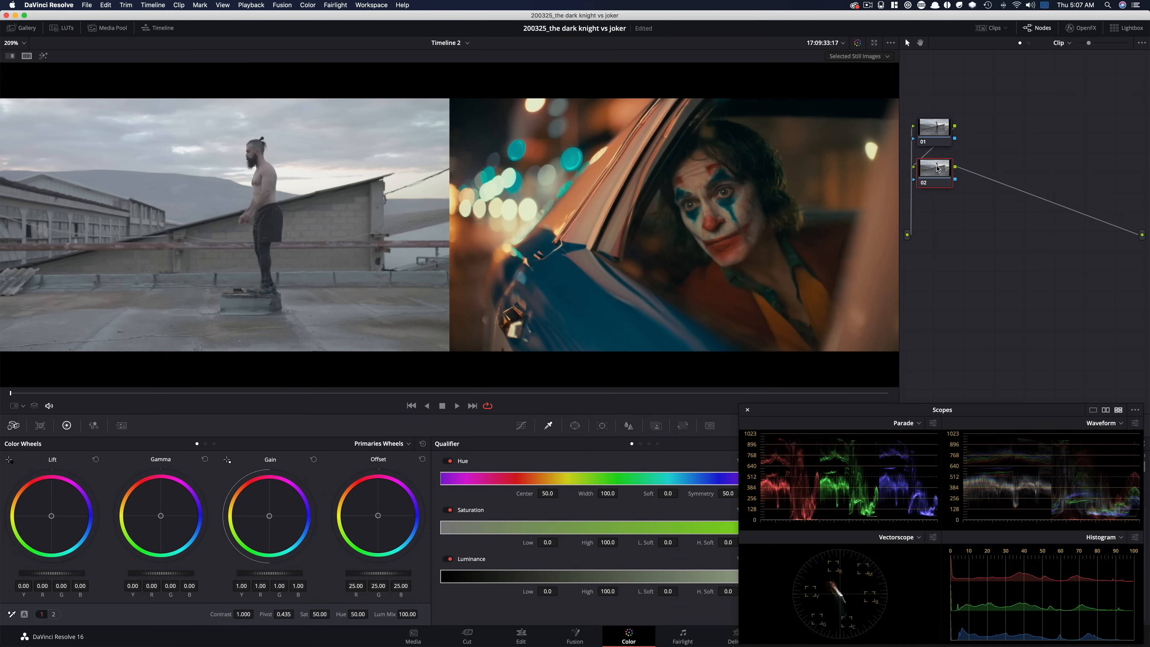
key(alt+s)
key(alt+s)
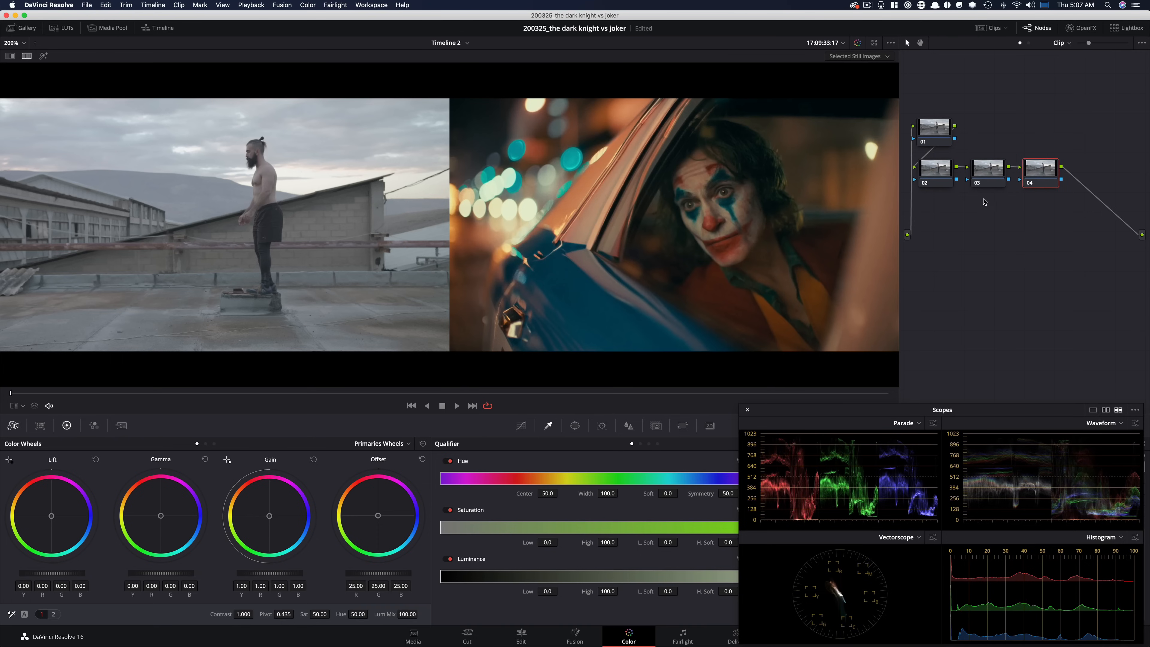
Step: Add two nodes parallel to node 04 and a serial node placed just after their parallel mixer
key(alt+p)
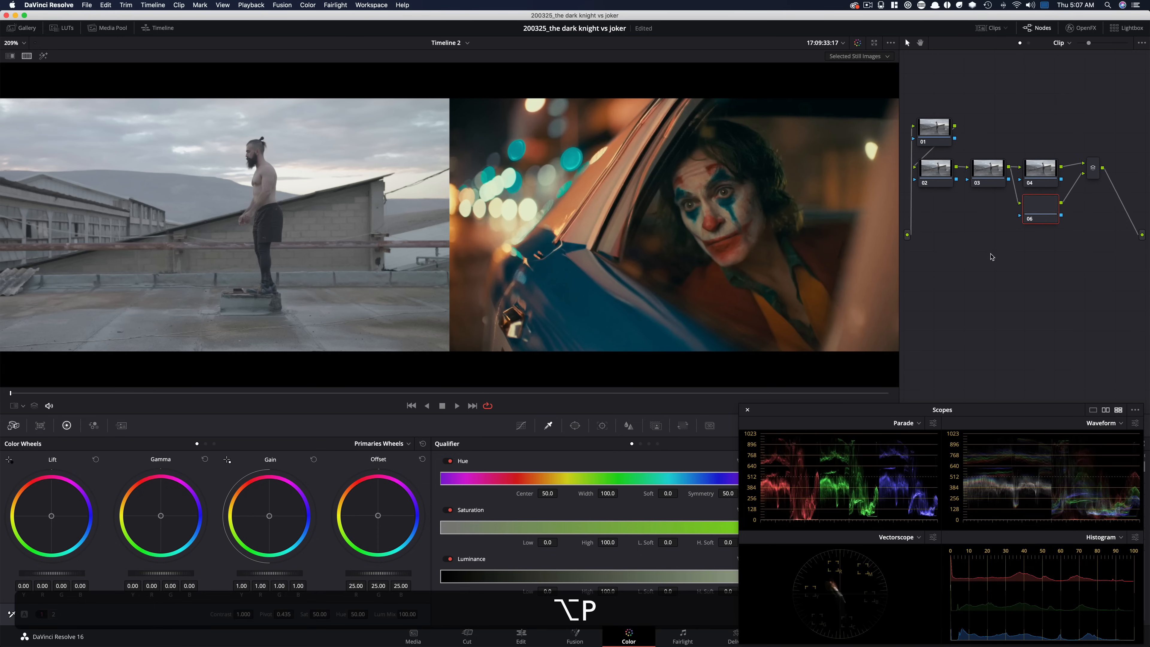
key(alt+p)
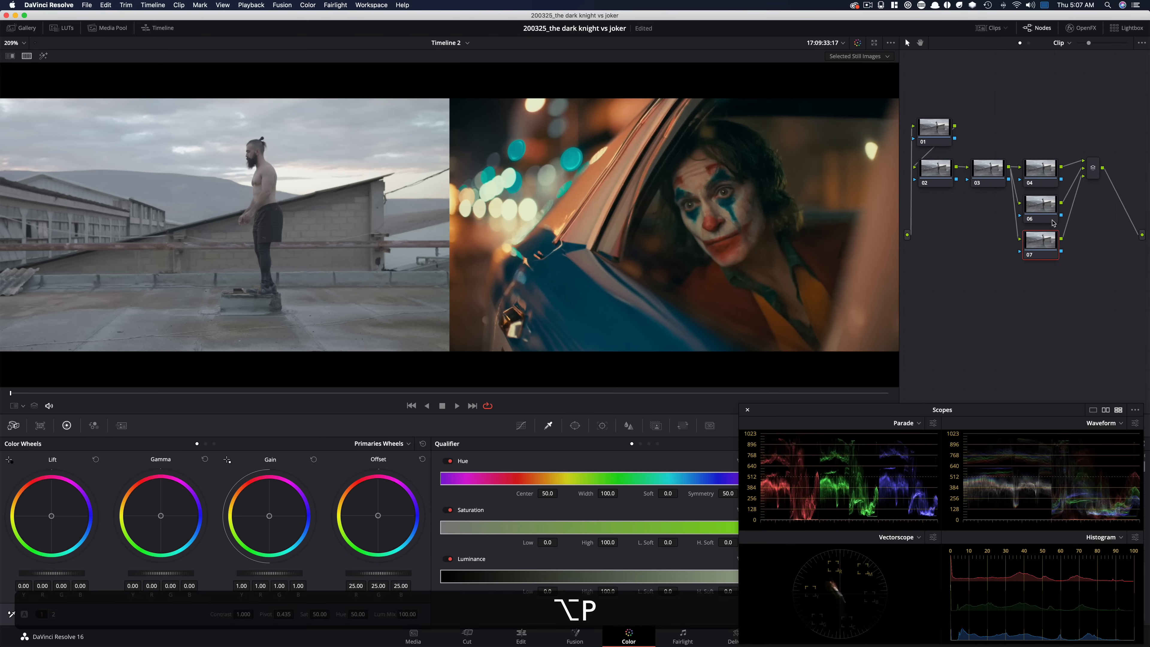
key(shift+s)
drag(945, 253, 1128, 212)
Step: Add another serial node after node 08, place it in a lower row and give it a parallel node beneath
key(alt+s)
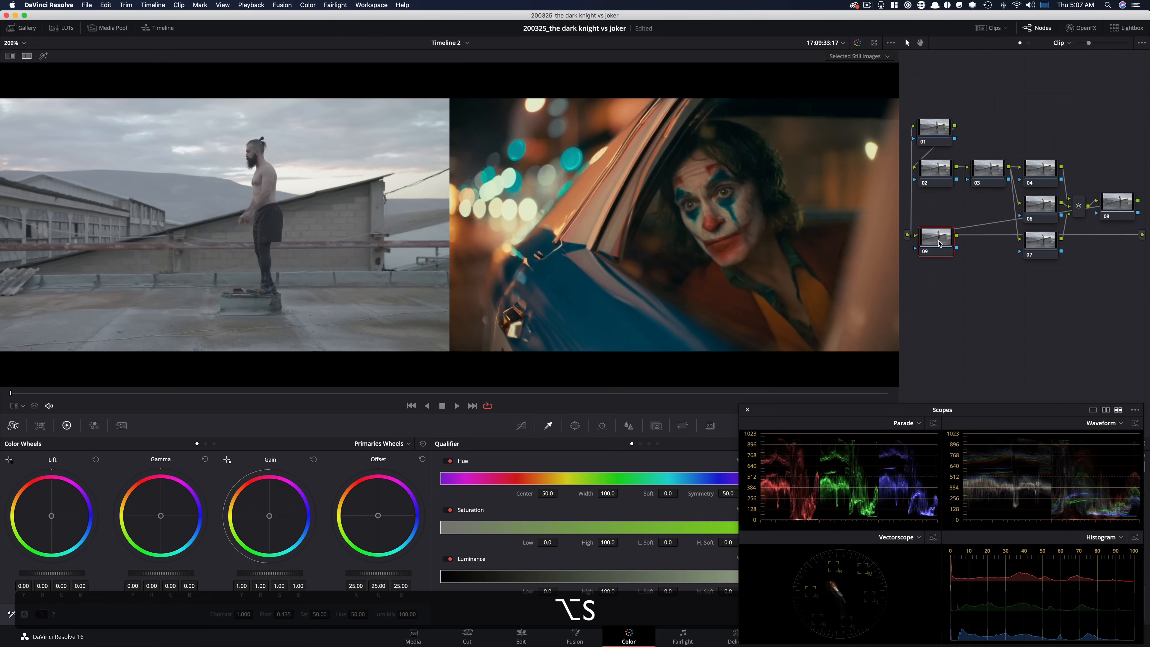
drag(939, 243, 929, 306)
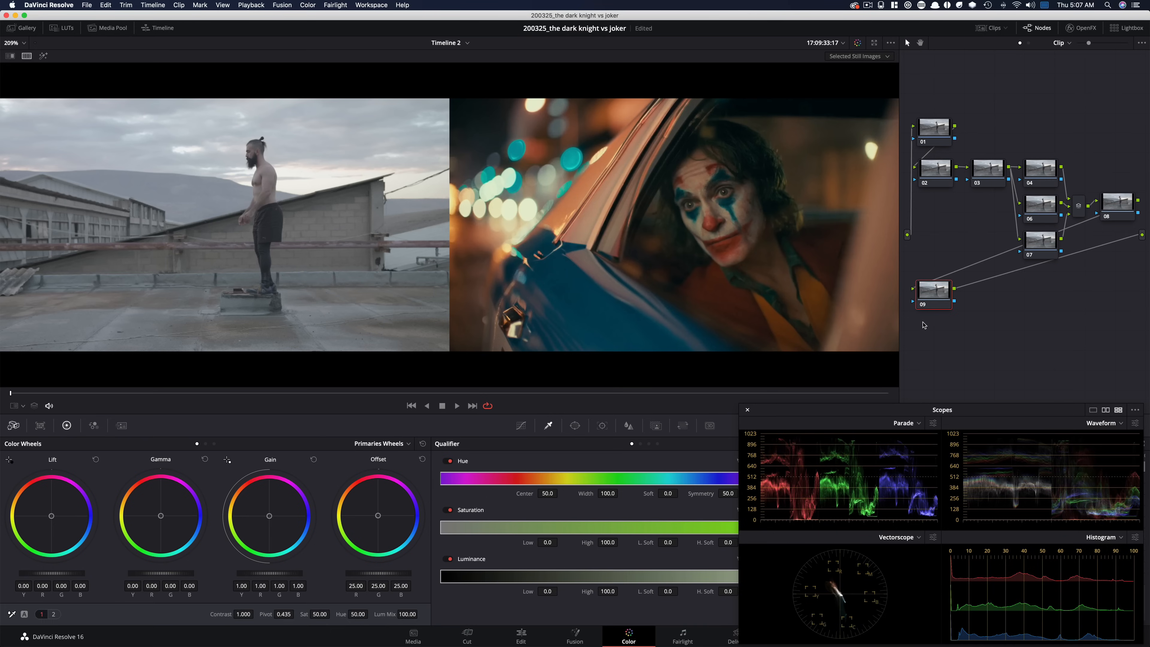
key(alt+p)
Step: Add three serial nodes after the second parallel mixer and line them up in the lower row
click(982, 310)
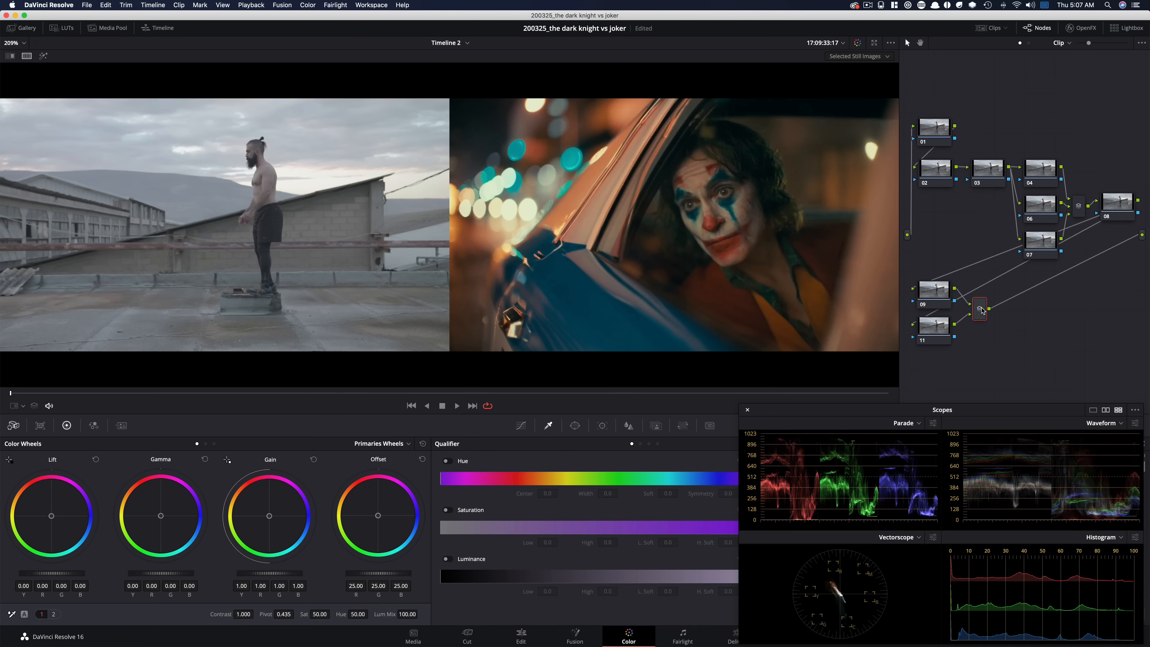
key(alt+s)
key(alt+s)
key(alt+s)
drag(1142, 314, 1030, 319)
drag(1027, 315, 1010, 311)
click(1034, 336)
Step: On node 02, set Lift to -0.04, Gamma to 0.08 and Gain to 0.69, and compare the clip with and without the node
click(940, 176)
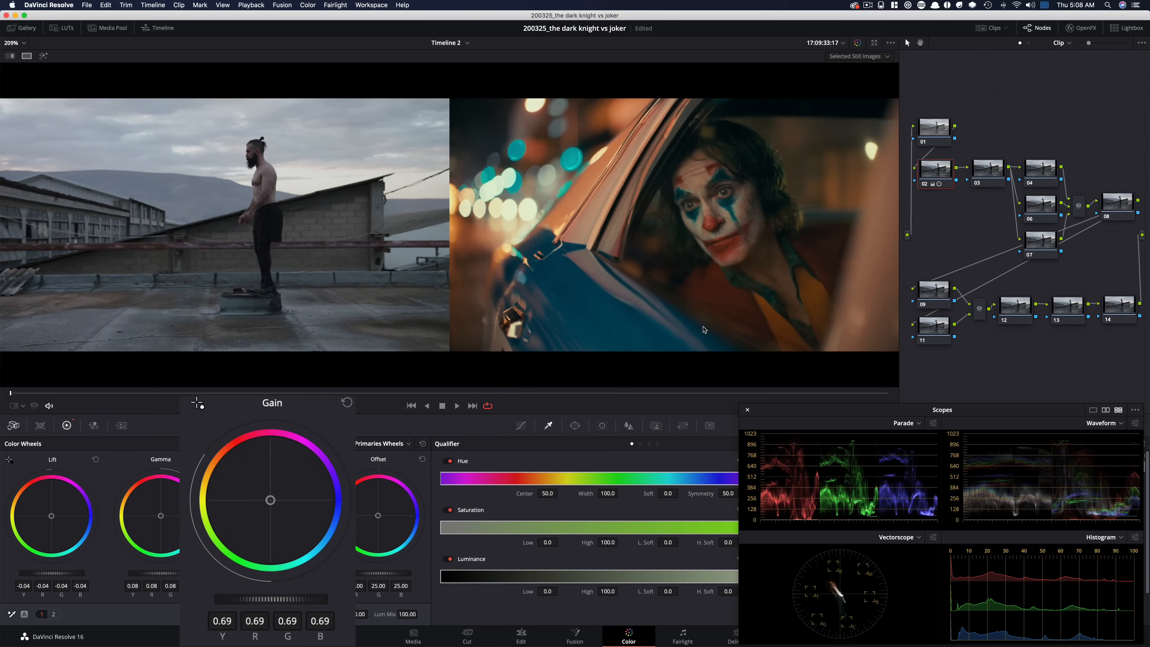
key(super+d)
key(super+d)
key(super+d)
key(super+d)
key(super+d)
key(super+d)
key(super+d)
key(super+d)
Step: Set the saturation of node 03 to 66.35 and compare the clip with and without the node
click(989, 174)
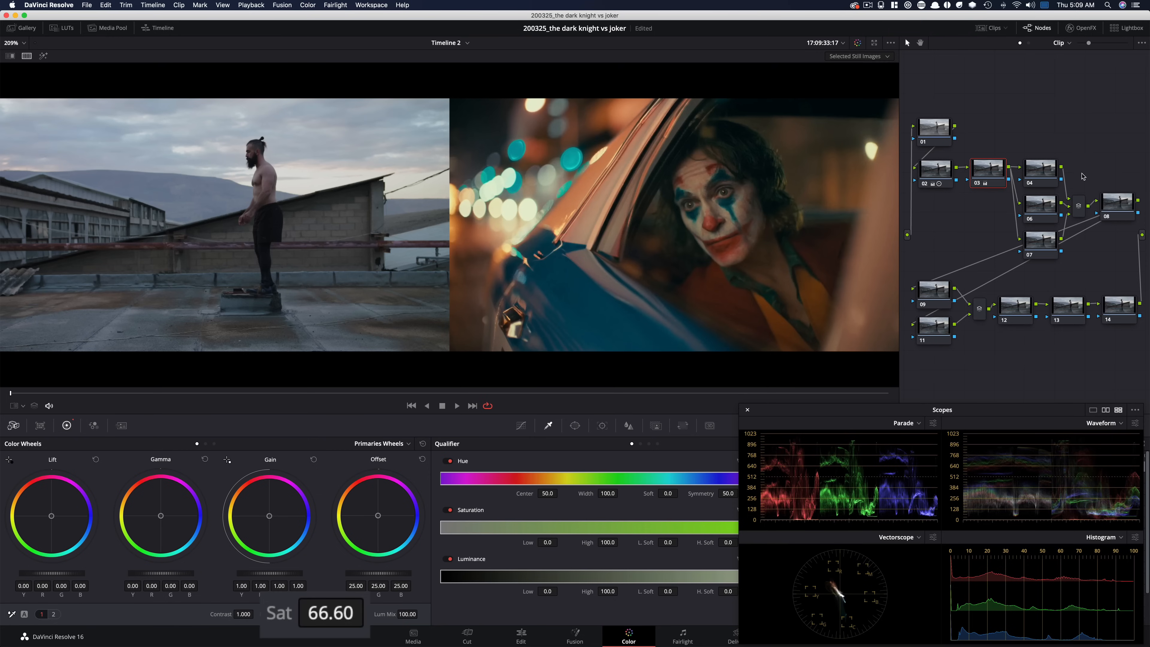
key(super+d)
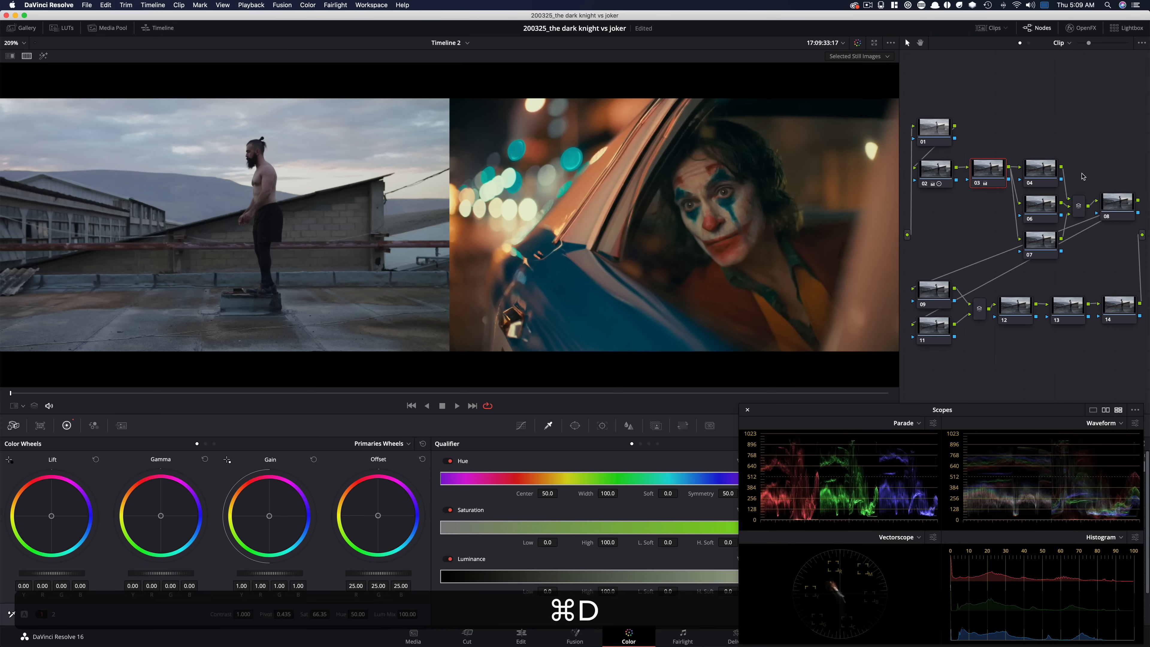
key(super+d)
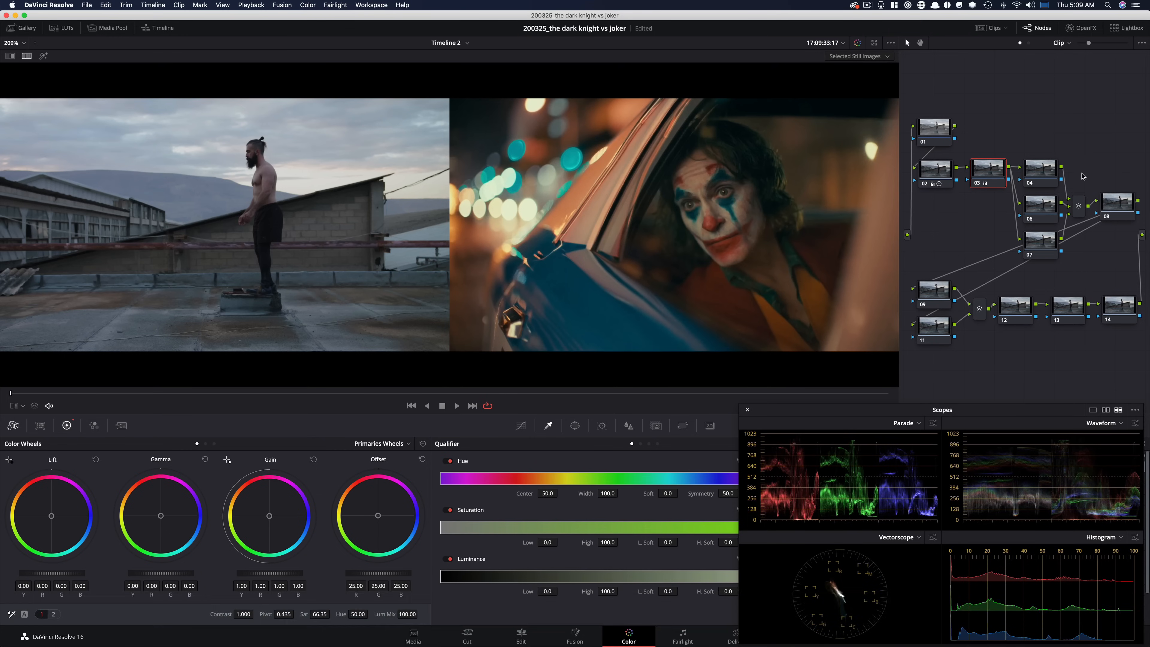
Step: On node 04, set RGB Lift to -0.02/0.02/0.02, Gamma to 0.05/-0.03/-0.08 and Gain to 1.11/0.94/0.84, and compare it on and off
click(1044, 173)
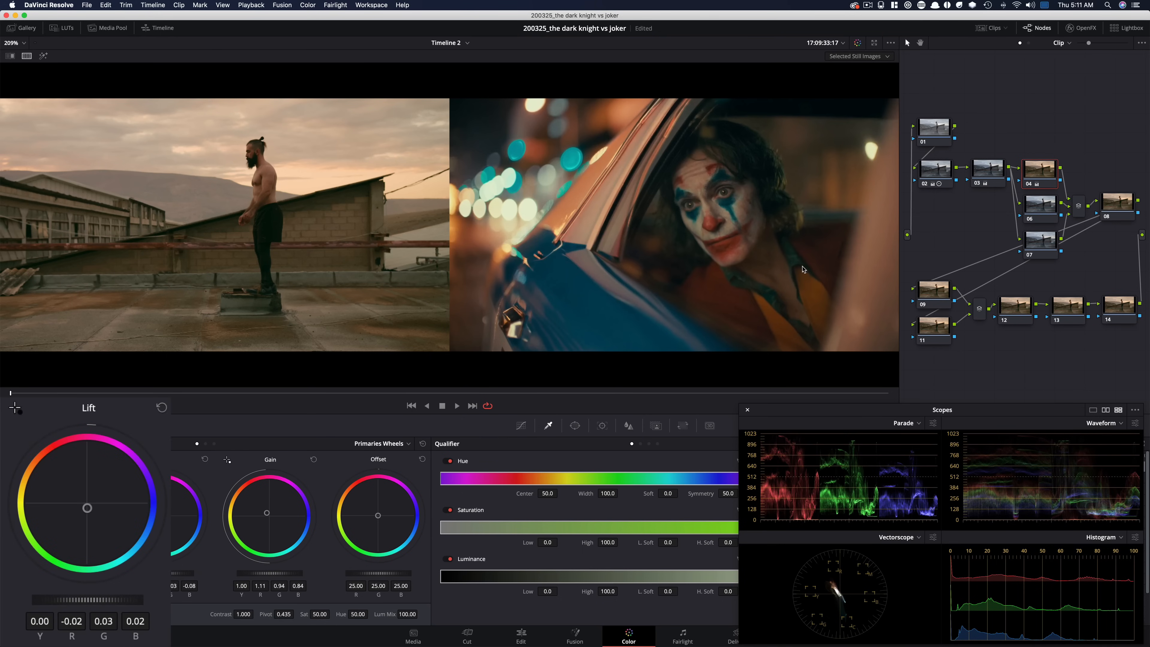
key(super+d)
key(super+d)
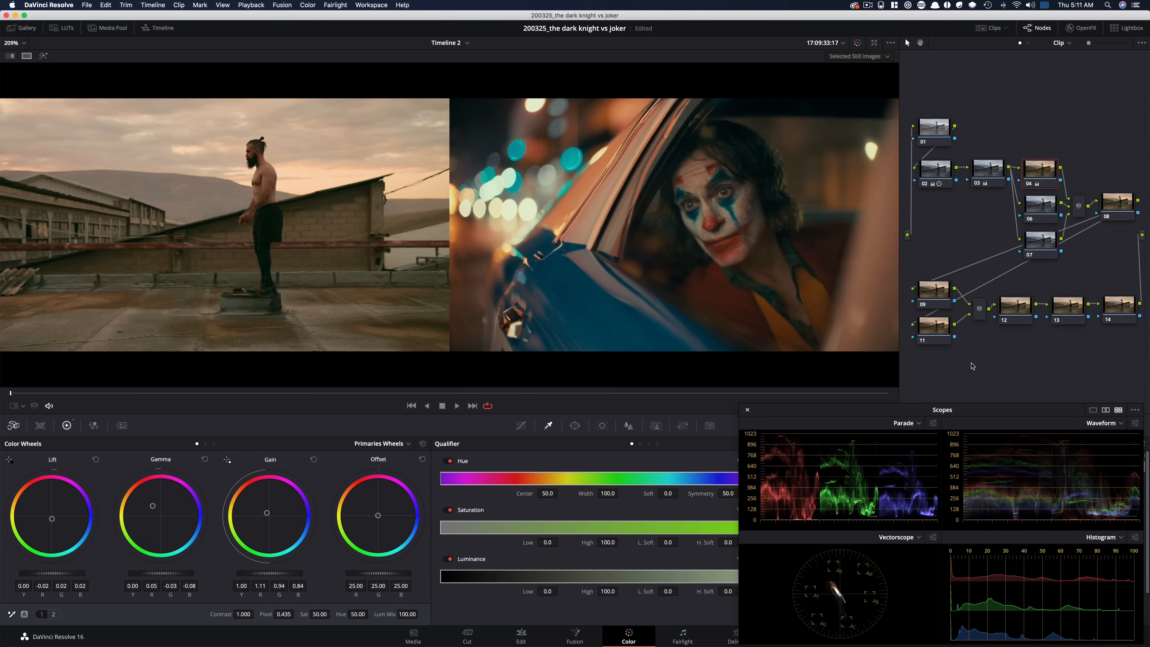
key(super+d)
key(super+d)
key(super+d)
key(super+d)
key(super+d)
key(super+d)
Step: On node 06, isolate the sky in the full-frame clip with a luminance qualifier at Low 64.5 and L. Soft 8.6, checking the selection highlight
key(super+w)
key(super+w)
key(shift+super+z)
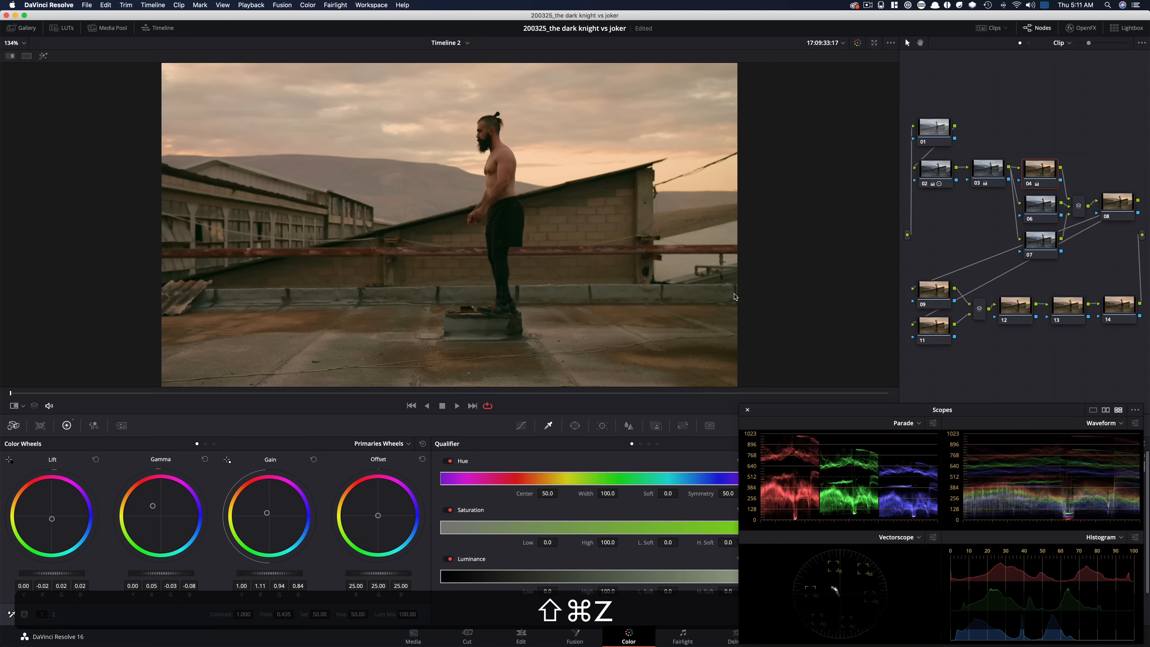
key(super+minus)
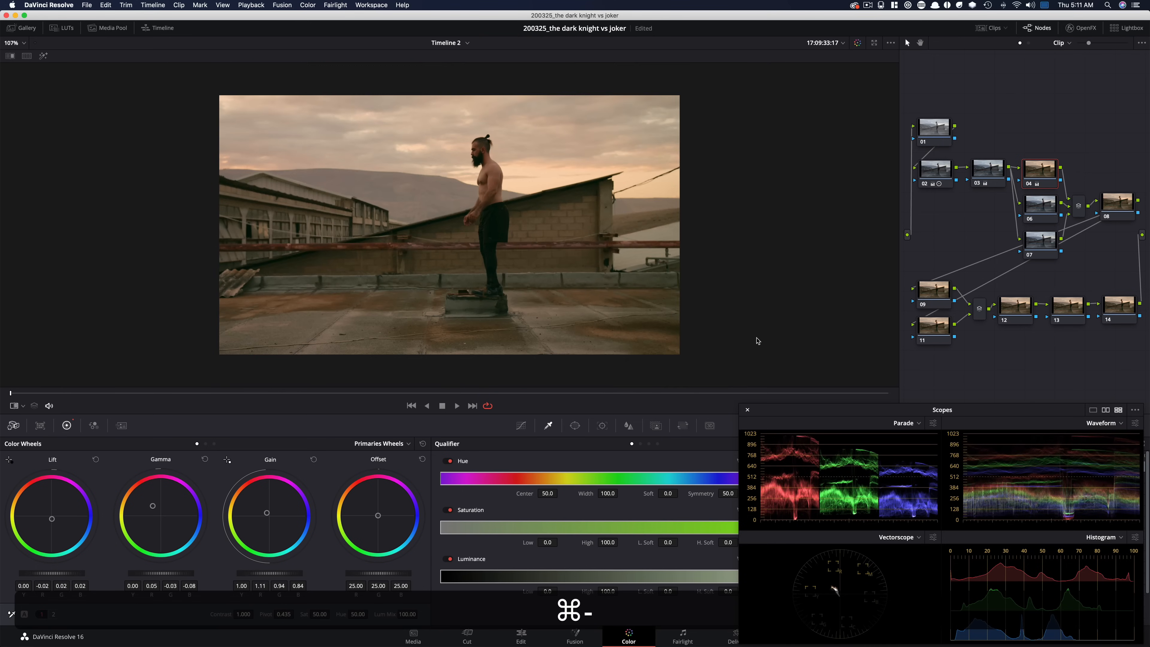
click(1047, 210)
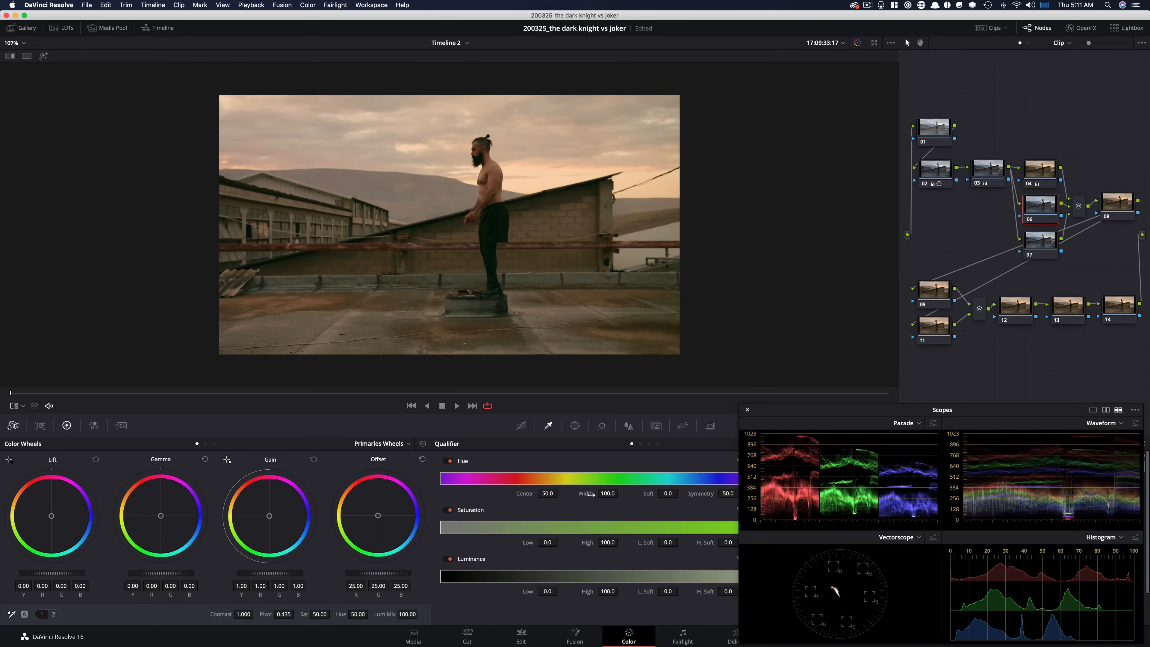
drag(860, 420, 829, 218)
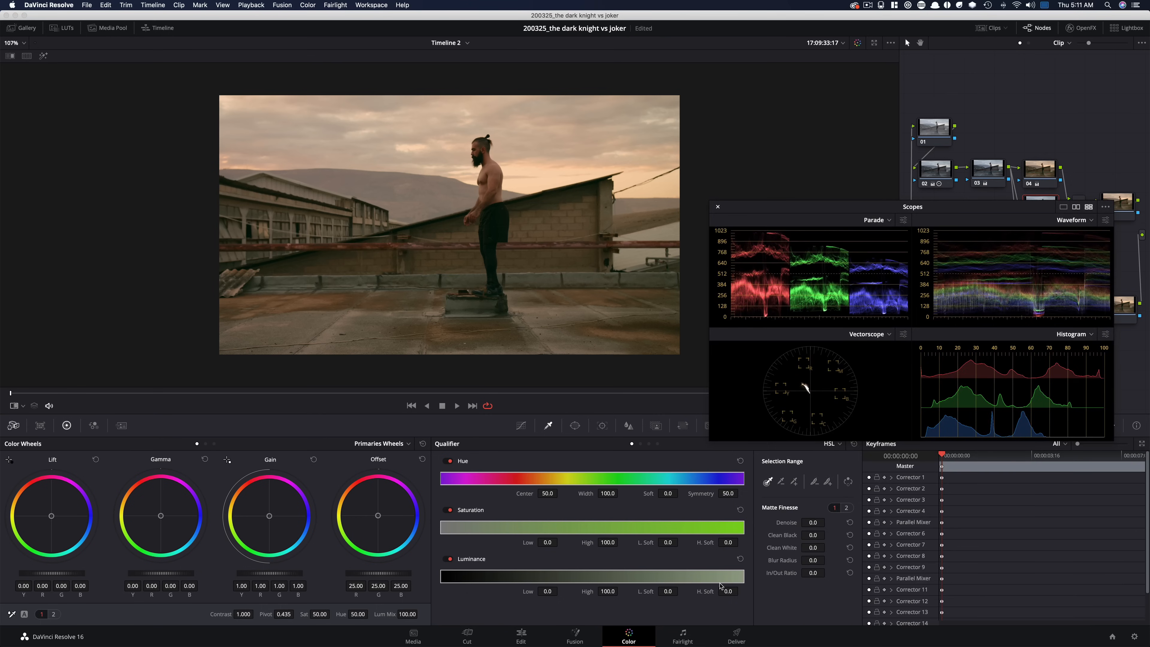
drag(668, 592, 681, 591)
key(shift+h)
drag(547, 591, 561, 591)
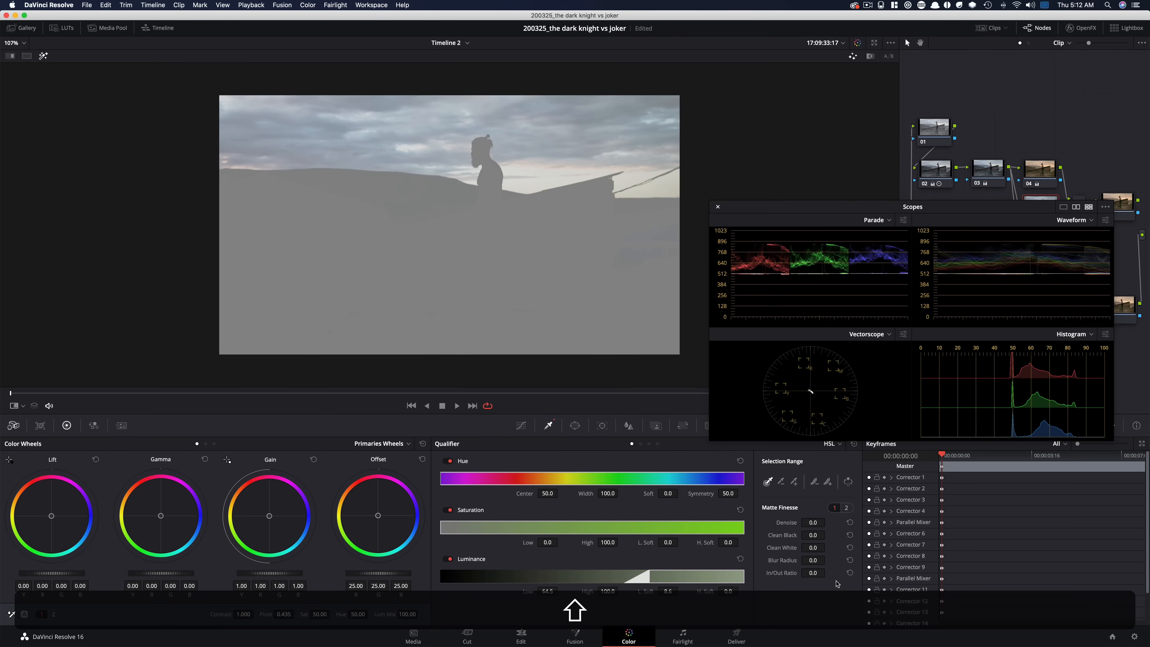
key(shift+h)
Step: Move the scopes window back off the node graph and show the clip beside the Joker reference in split screen
drag(870, 205, 841, 412)
key(alt+super+w)
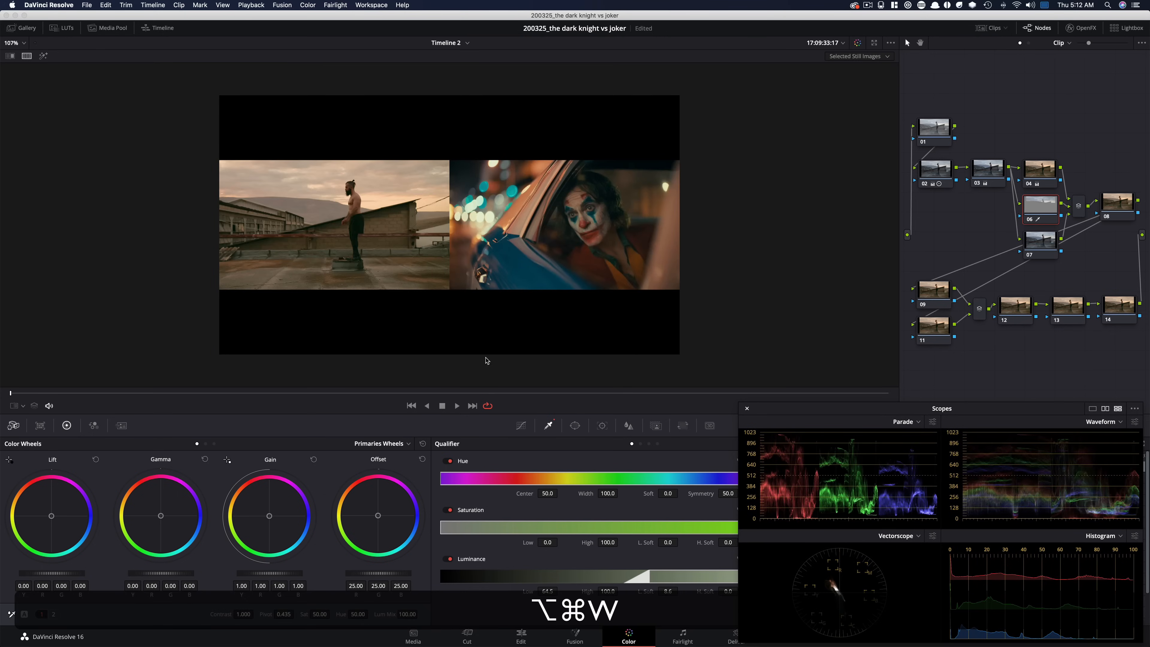
key(super+equal)
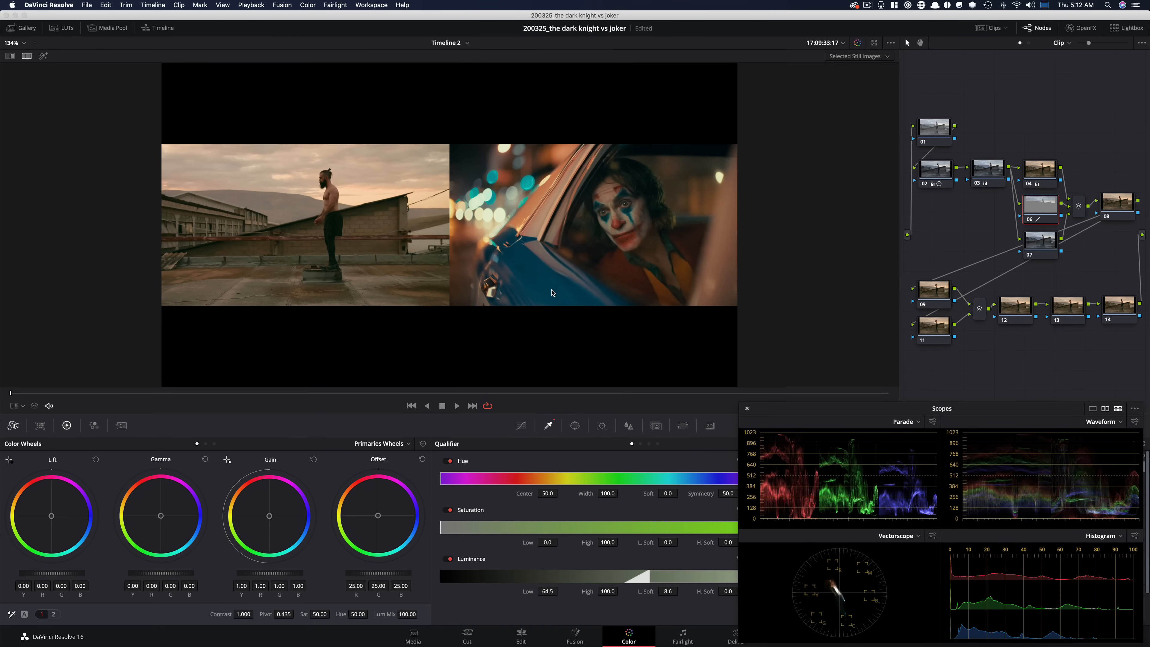
Step: On sky node 06, set Gamma RGB to 0.05/-0.03/-0.06 and Highlights to -24.48, and compare it on and off beside the Joker reference
key(super+equal)
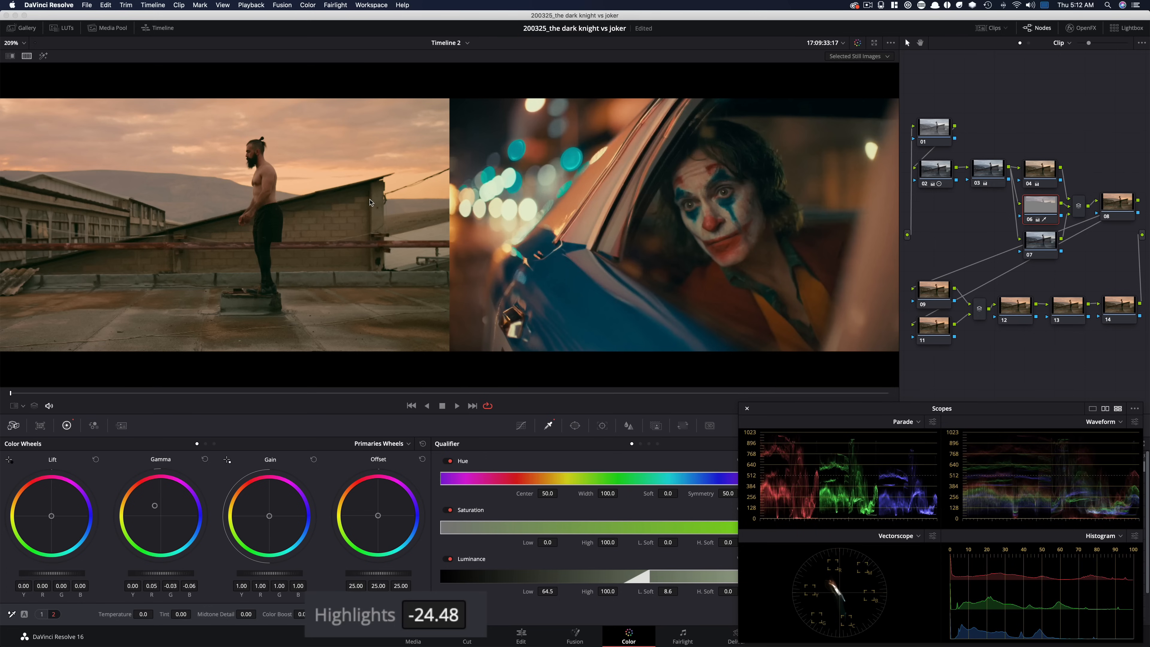
key(super+d)
key(super+d)
key(super+d)
key(super+d)
key(super+d)
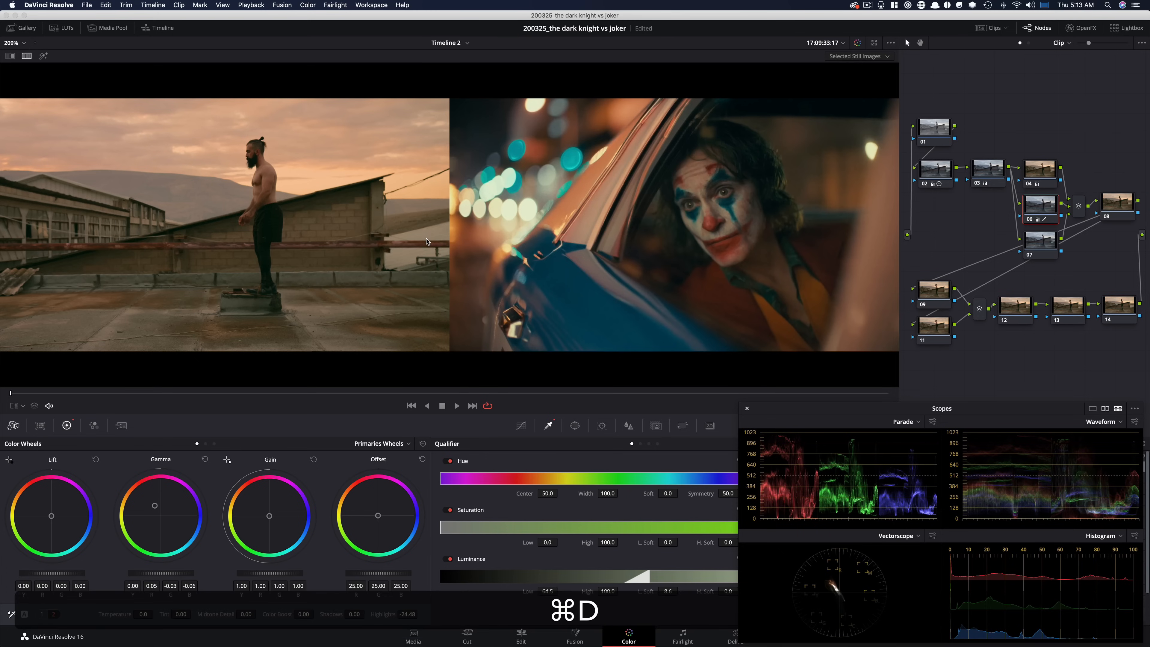
key(super+d)
key(super+d)
key(super+d)
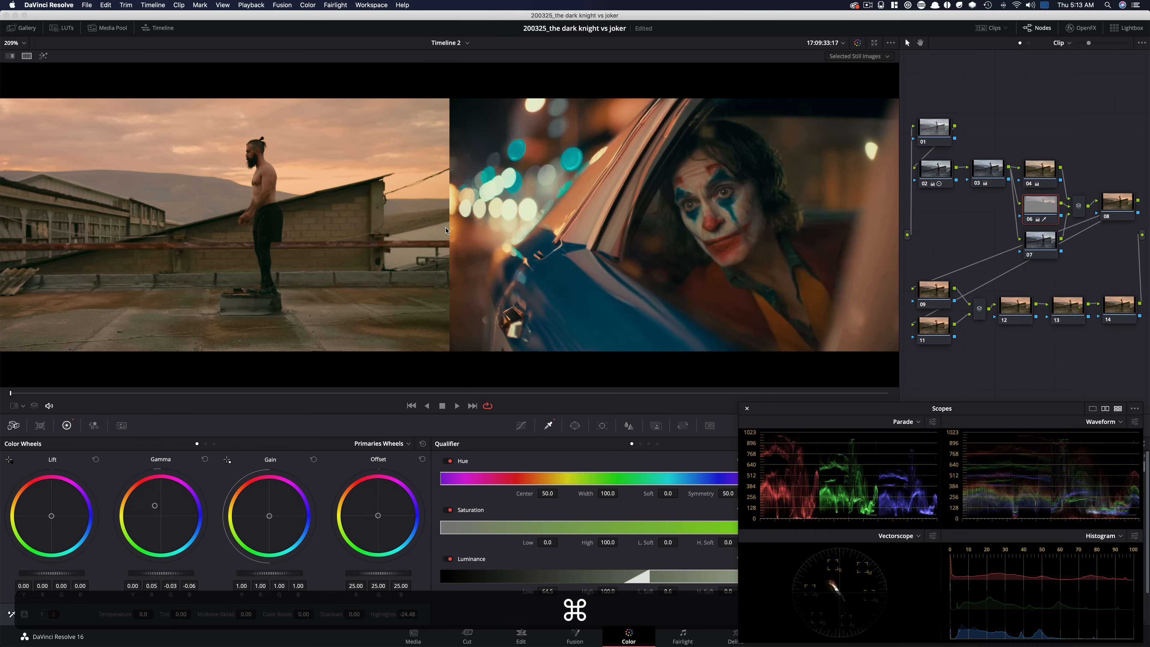
key(super+d)
key(super+d)
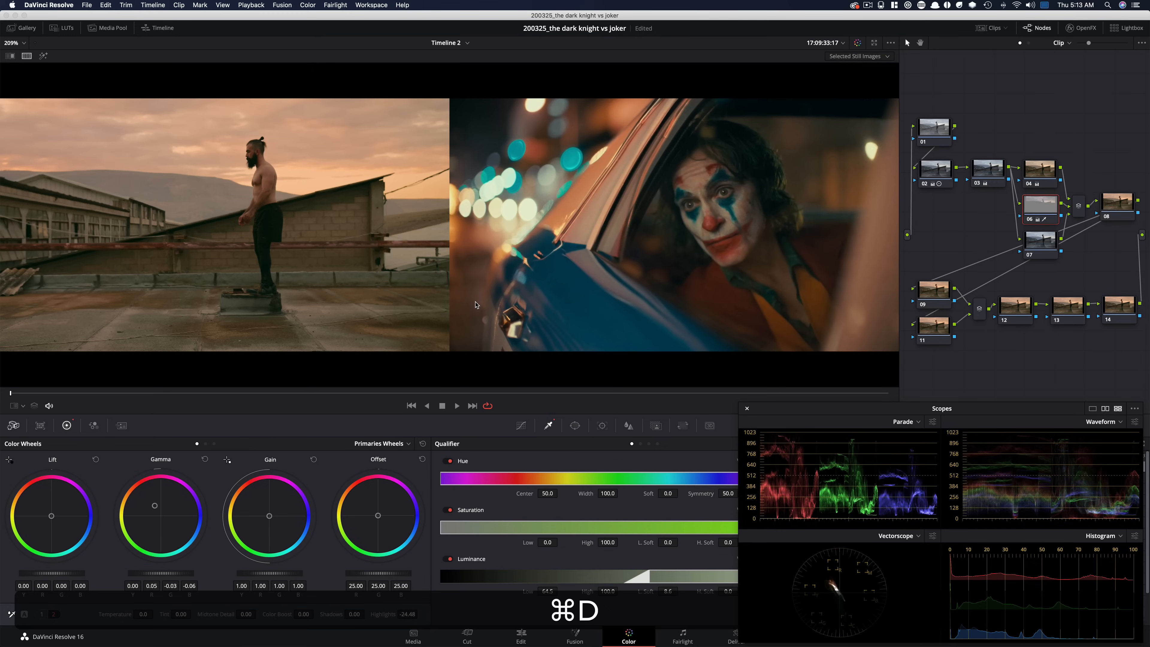
key(super+d)
key(super+d)
key(super+d)
key(super+d)
key(super+d)
key(super+d)
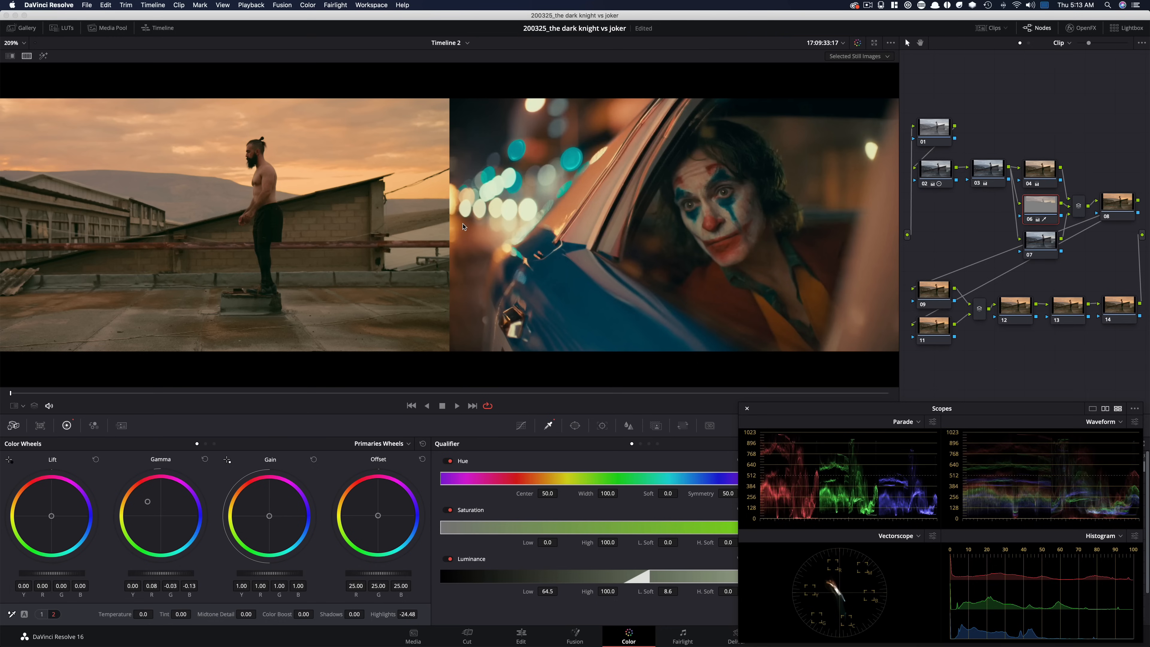
Step: Set node 06's Gamma RGB to 0.08/-0.03/-0.13 and compare the clip with and without the node
key(super+d)
key(super+d)
key(super+d)
key(super+d)
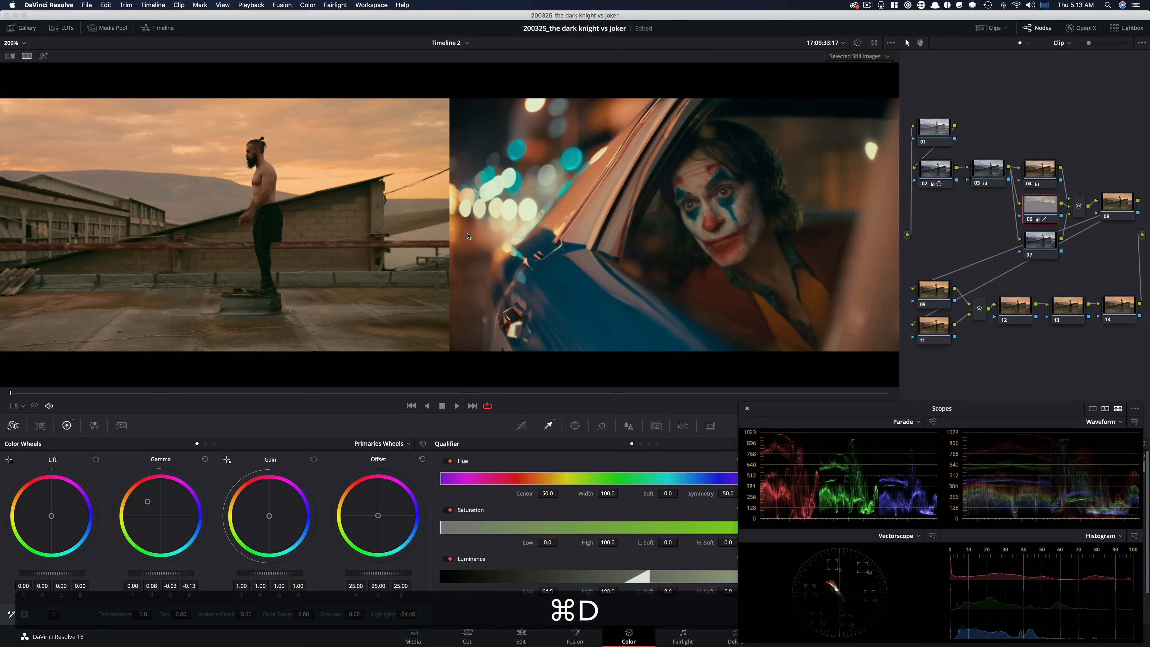
key(super+d)
key(super+d)
key(super+d)
key(super+d)
key(super+d)
key(super+d)
key(super+d)
key(super+d)
Step: Show the clip full frame, add a circular power window to node 07 and centre it on the man's head
click(1039, 245)
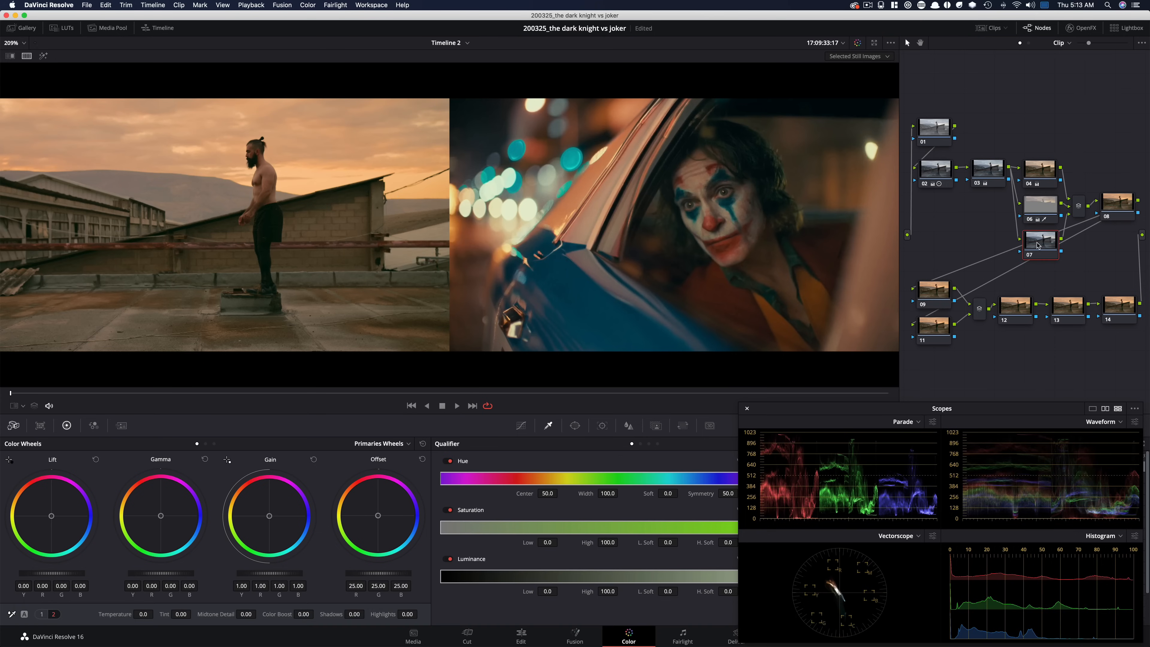
click(575, 426)
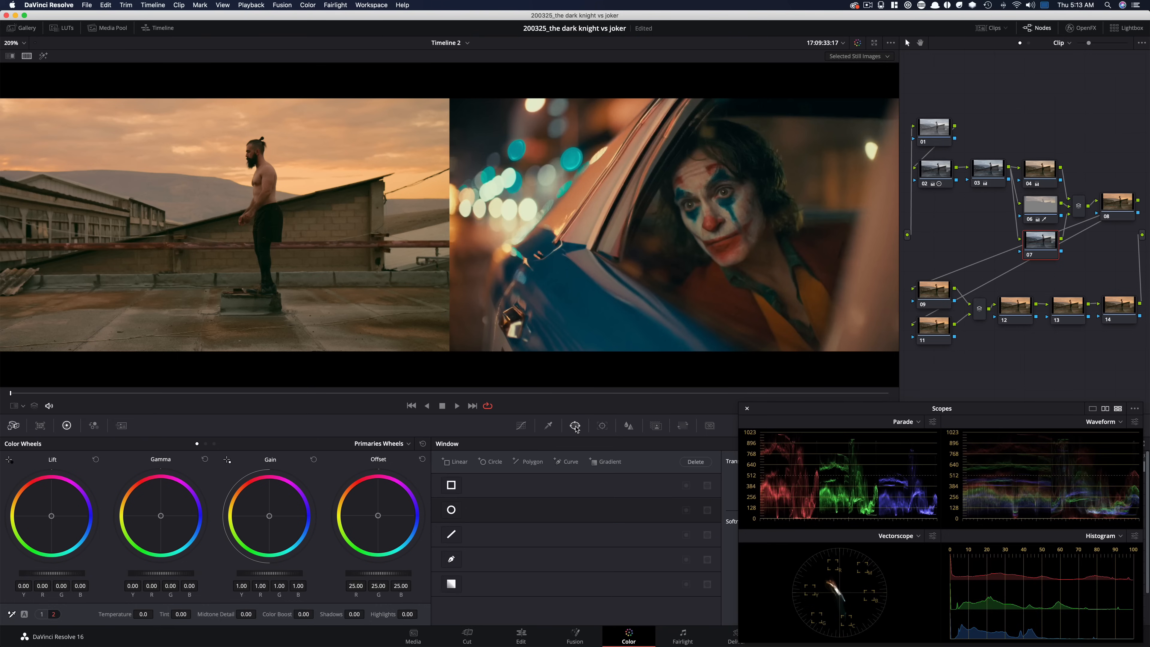
key(super+w)
key(shift+super+z)
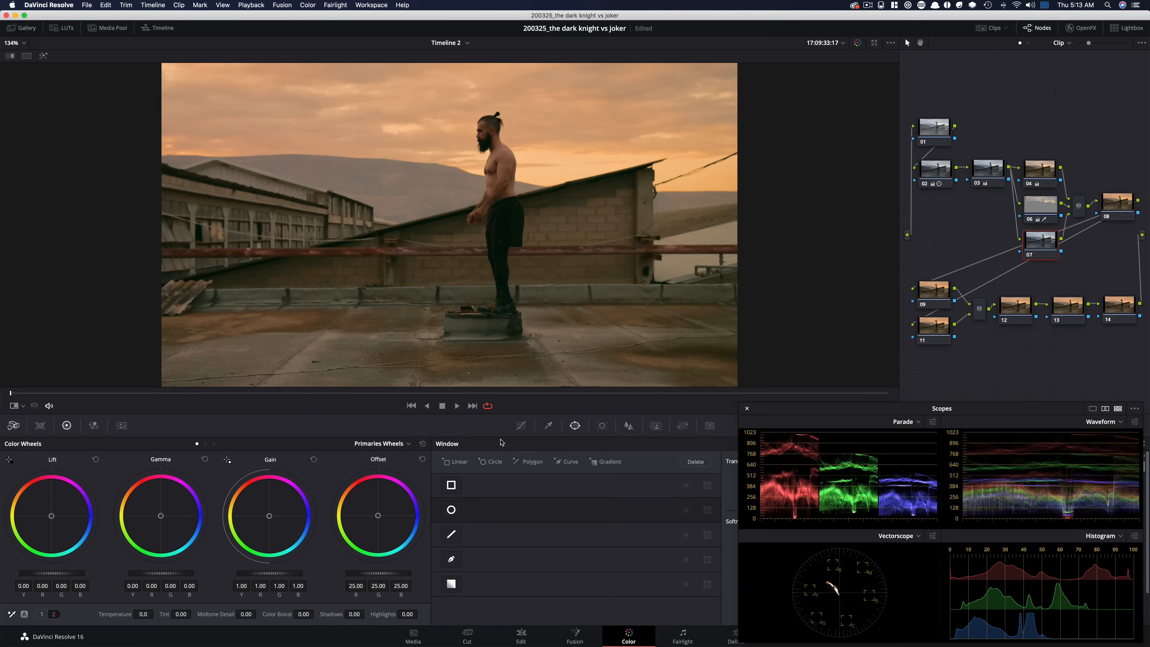
click(451, 510)
click(16, 407)
click(62, 442)
drag(502, 219, 501, 158)
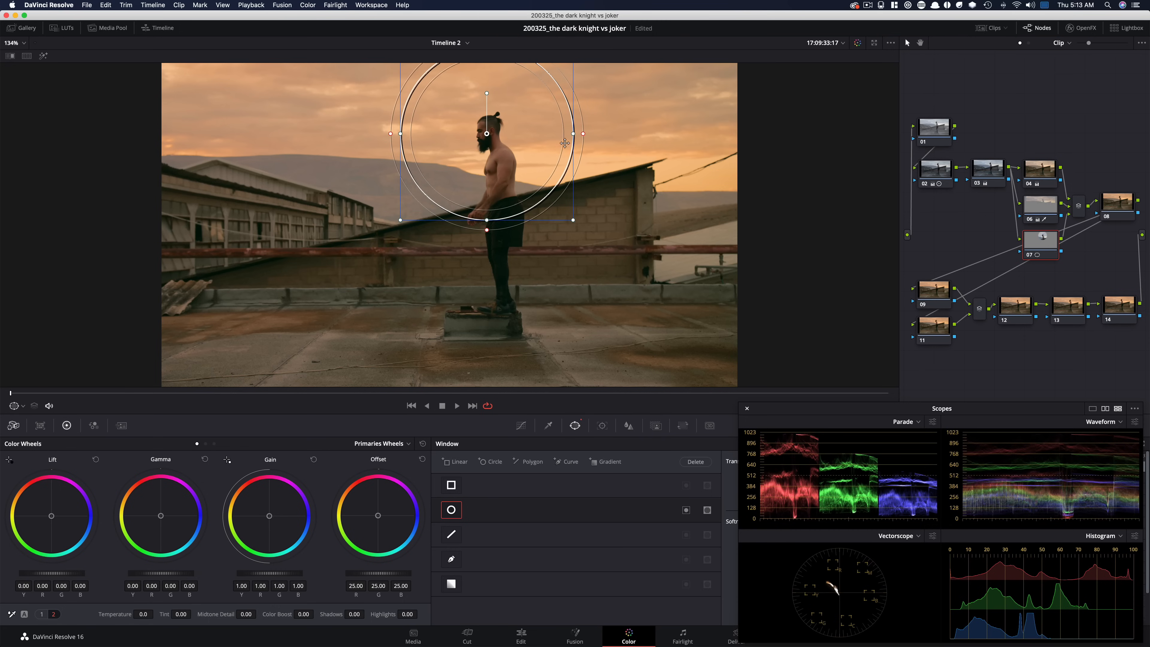
Step: Shrink the circular window to a small, slightly tilted oval that fits the man's head
drag(574, 134, 541, 134)
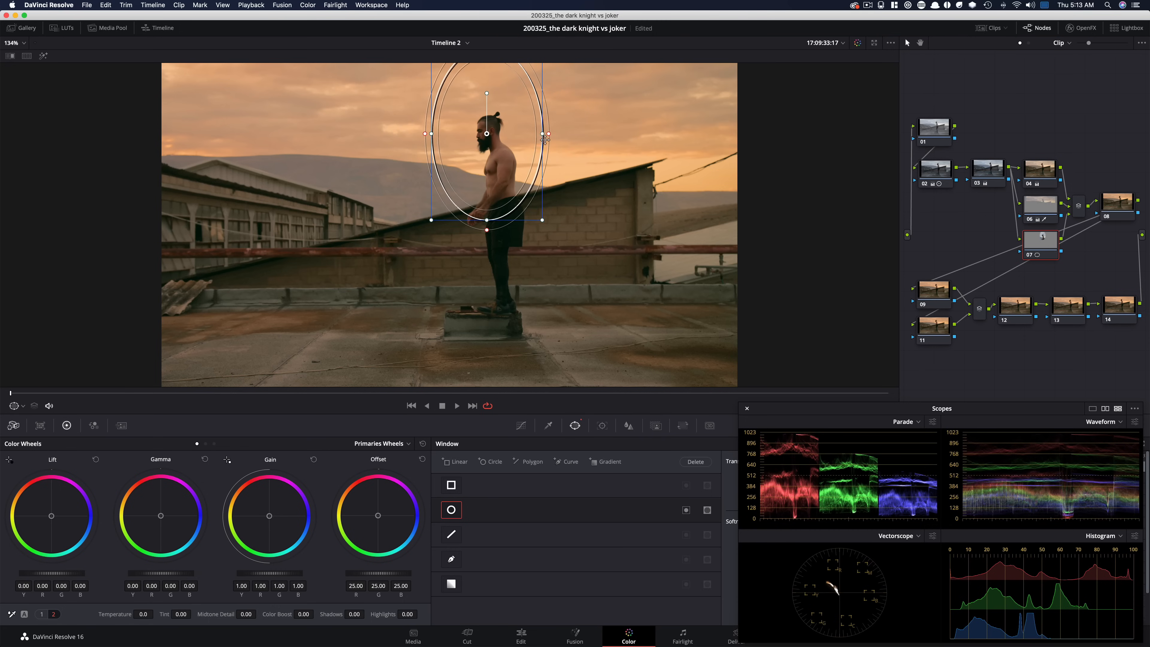
drag(542, 220, 489, 136)
drag(484, 138, 483, 138)
drag(489, 94, 485, 95)
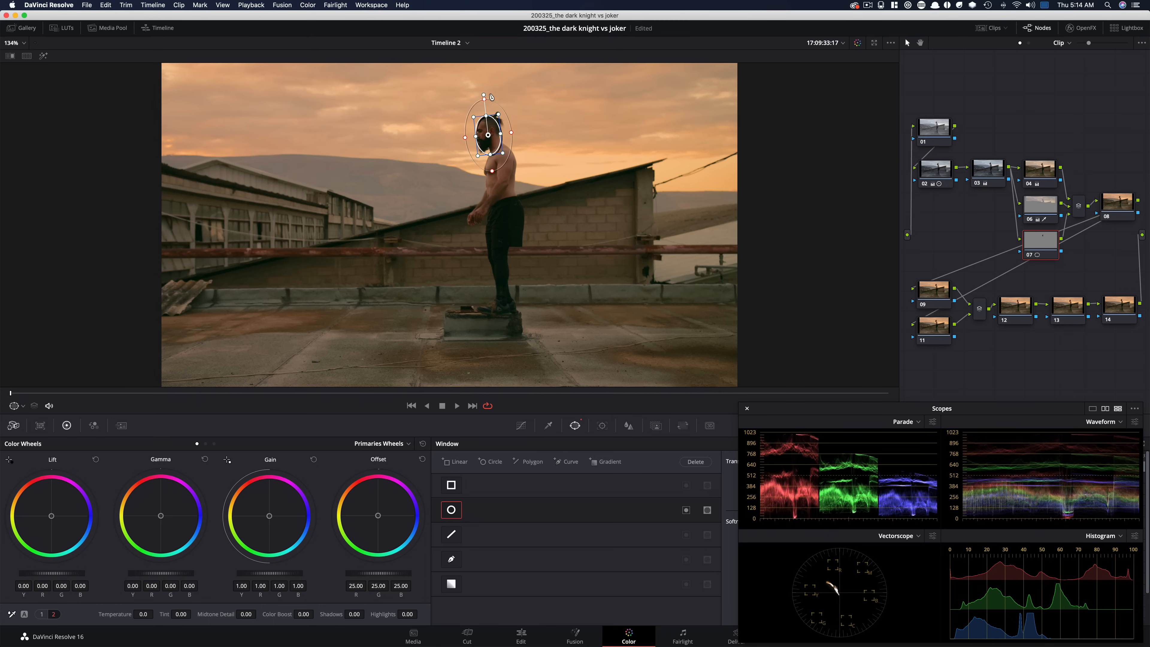
Step: Add a control point in the shadows of node 07's custom curve and compare the node on and off
click(523, 426)
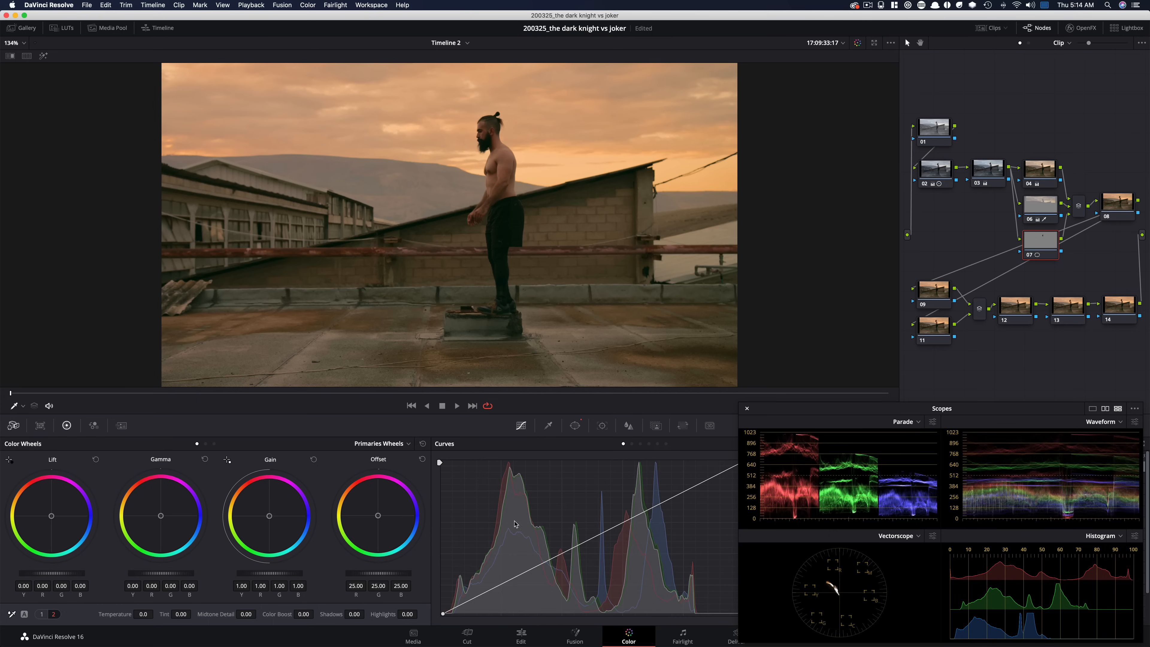
click(511, 576)
key(super+d)
key(super+d)
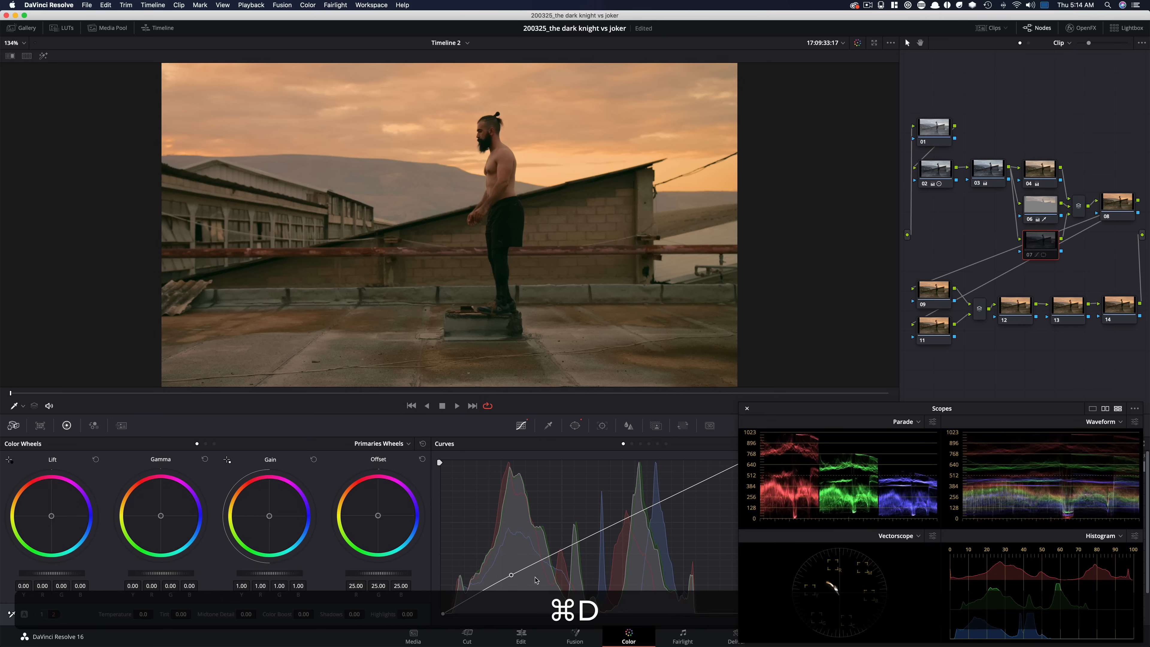
Step: Track the head window forward through the whole clip, go back to a mid-clip frame and move the scopes off the tracker
click(603, 426)
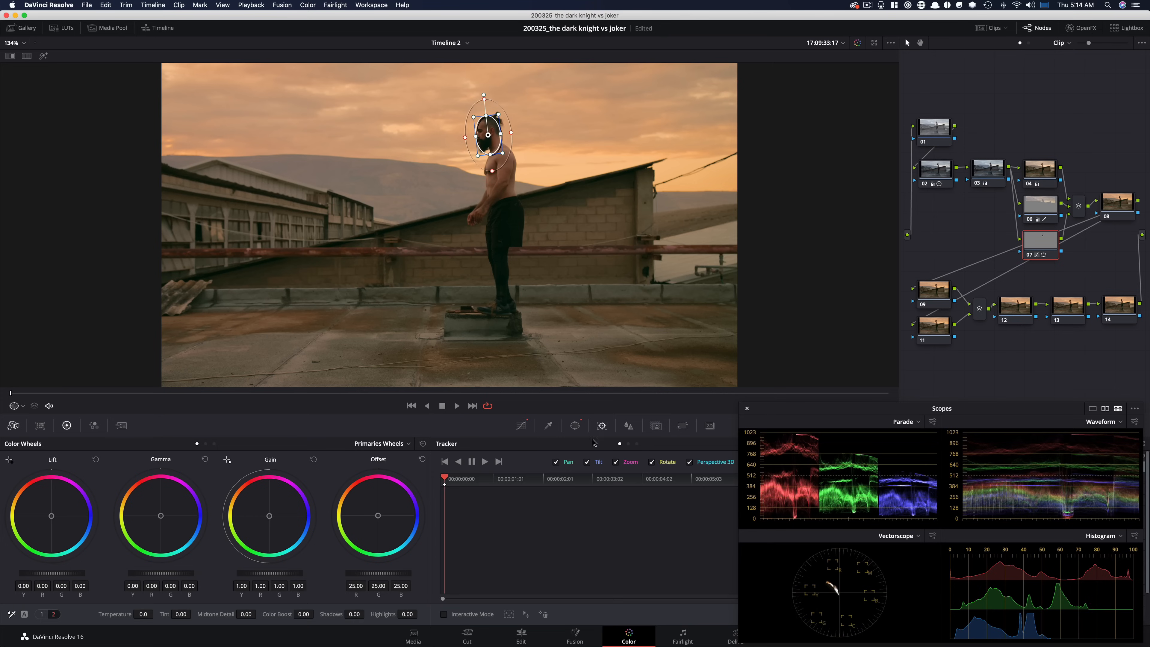
click(485, 462)
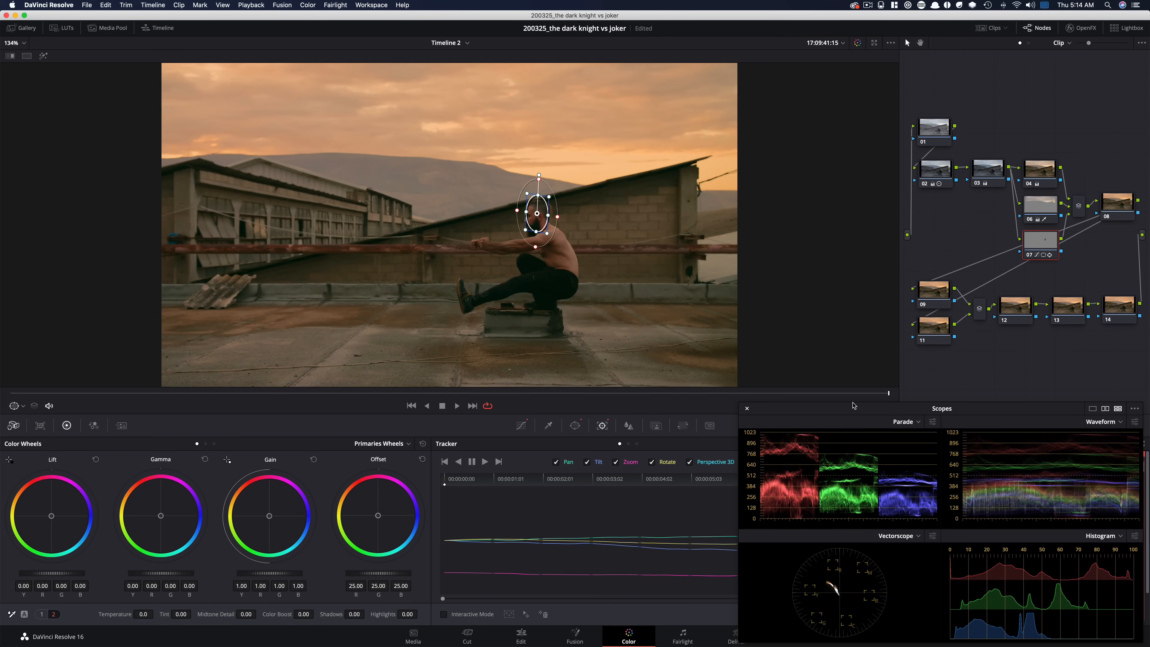
drag(837, 394, 282, 409)
drag(809, 413, 805, 185)
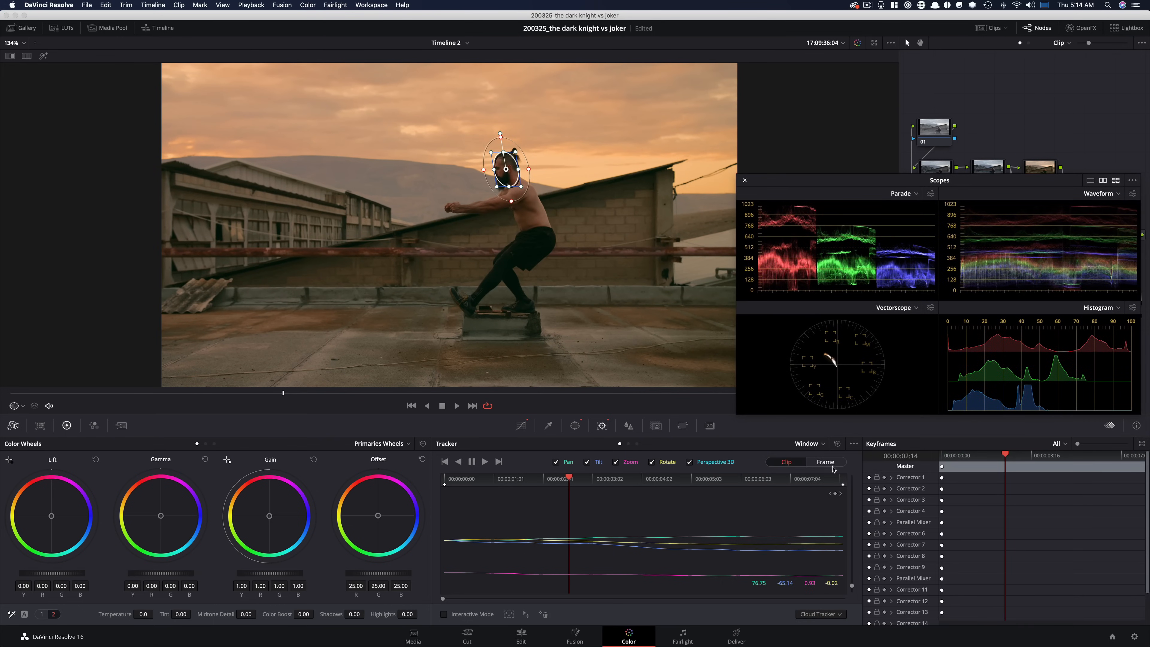
Step: In the tracker's Frame mode, re-centre the window on the man's head at two mid-clip frames and the last frame
click(826, 461)
drag(506, 169, 505, 171)
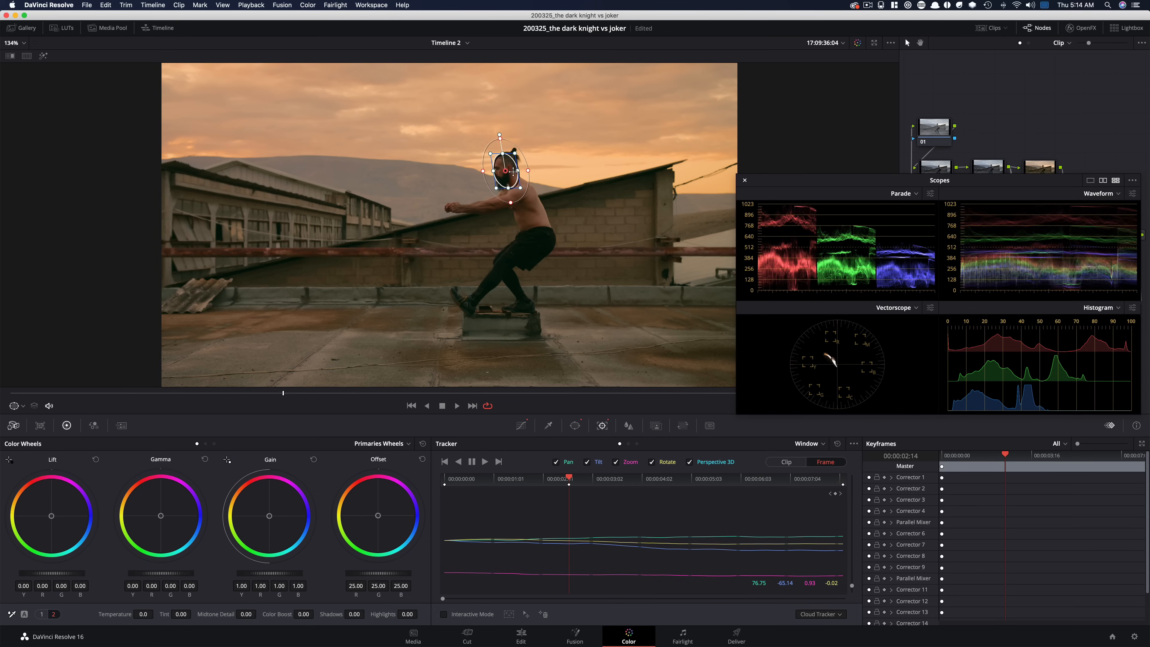
drag(370, 396, 610, 393)
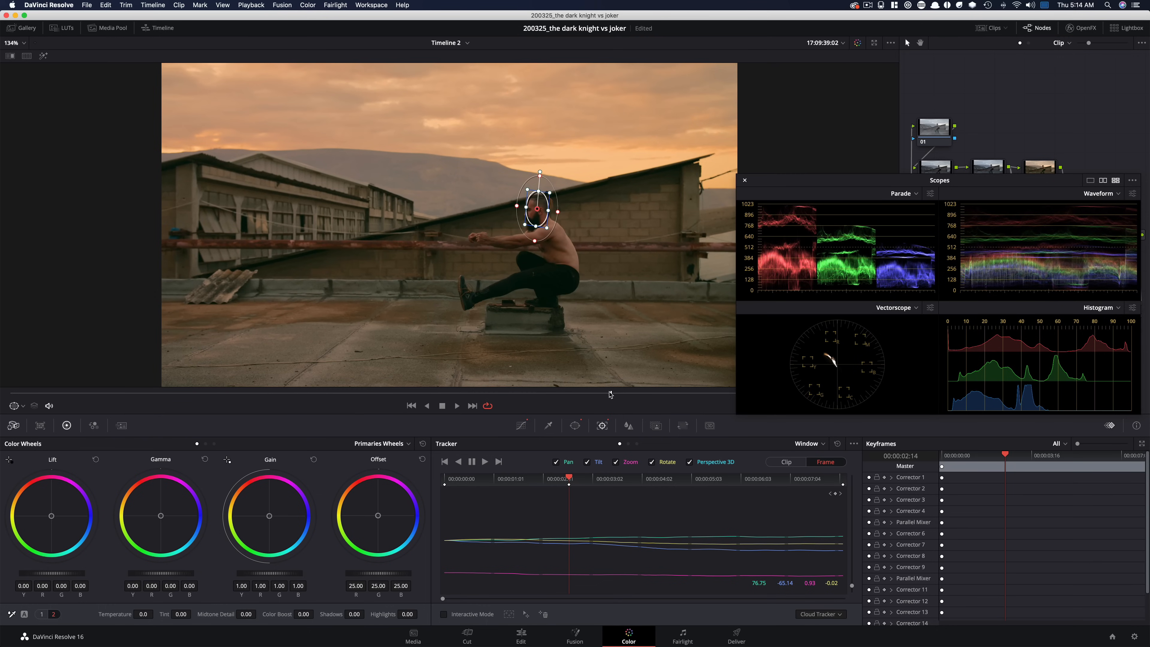
drag(534, 215, 537, 212)
drag(654, 393, 1108, 393)
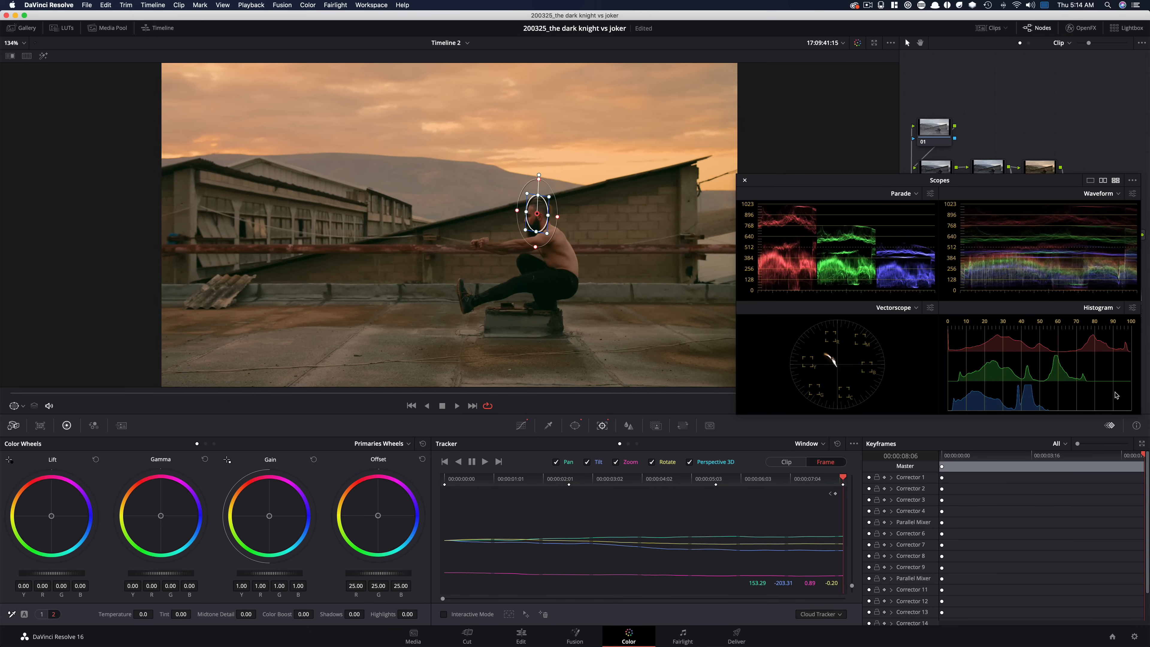
drag(537, 214, 534, 220)
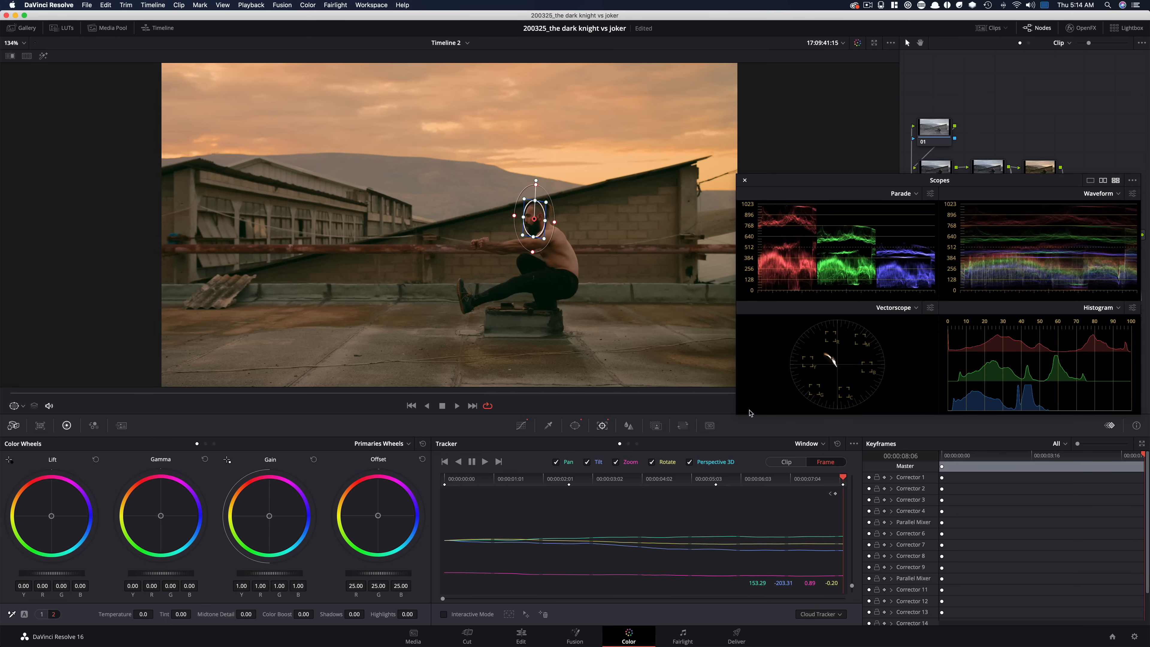
Step: Return to the first frame, move the scopes off the node graph and, with node 08 selected, show the Joker reference in split screen
drag(715, 394, 9, 393)
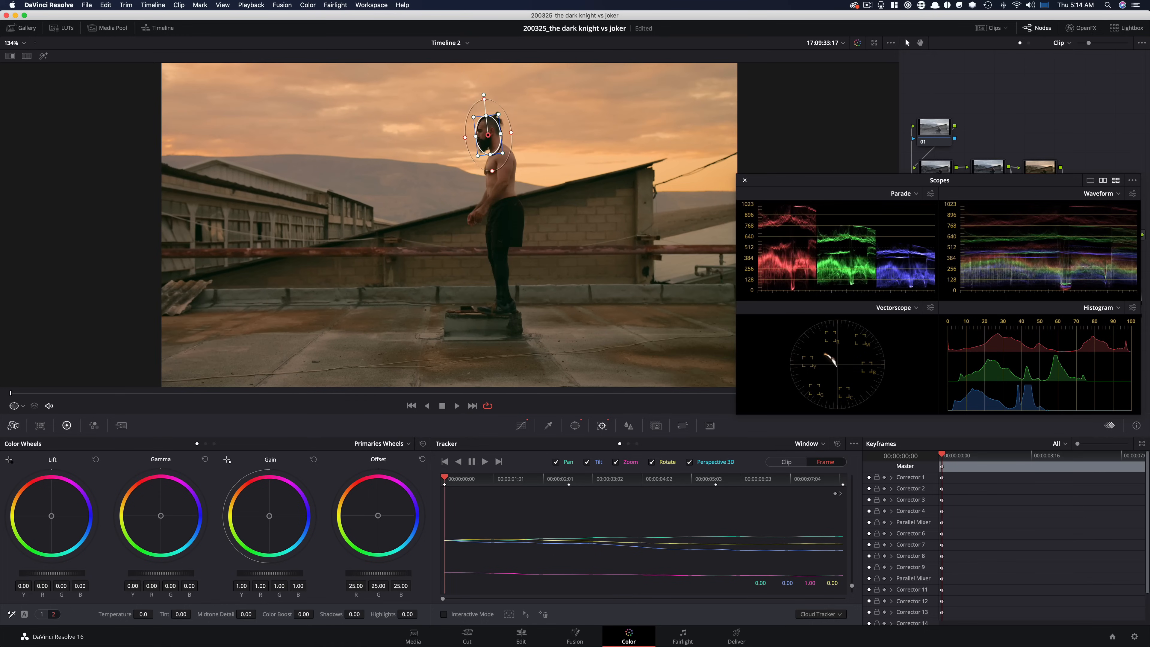
drag(858, 186, 856, 413)
click(1113, 205)
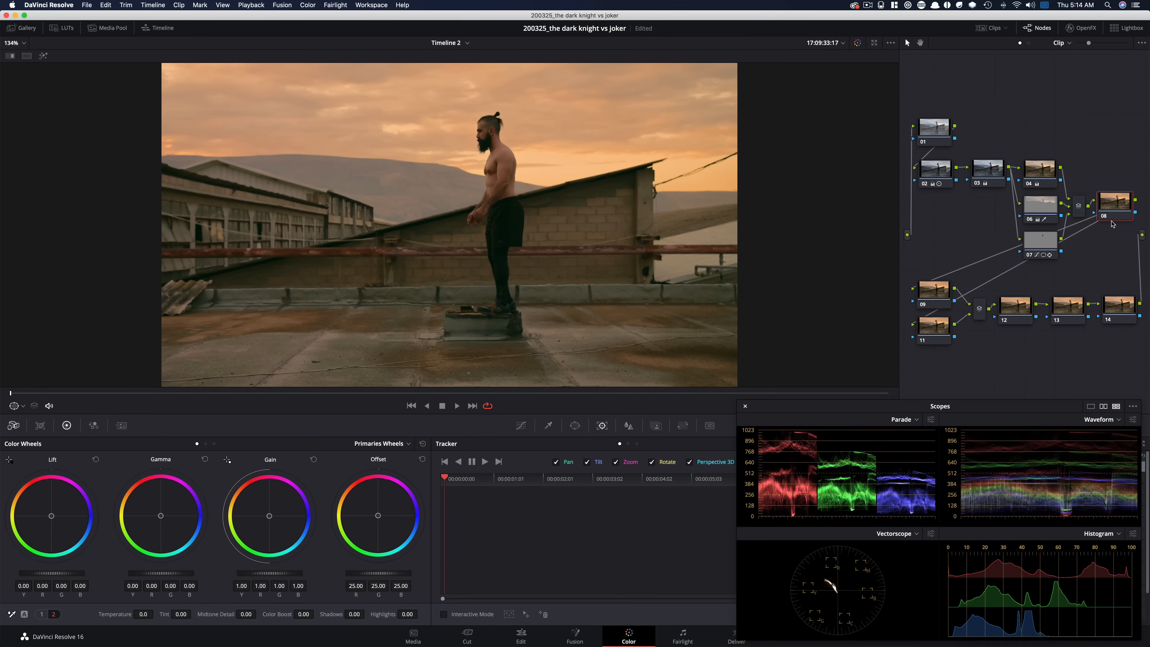
key(alt+super+w)
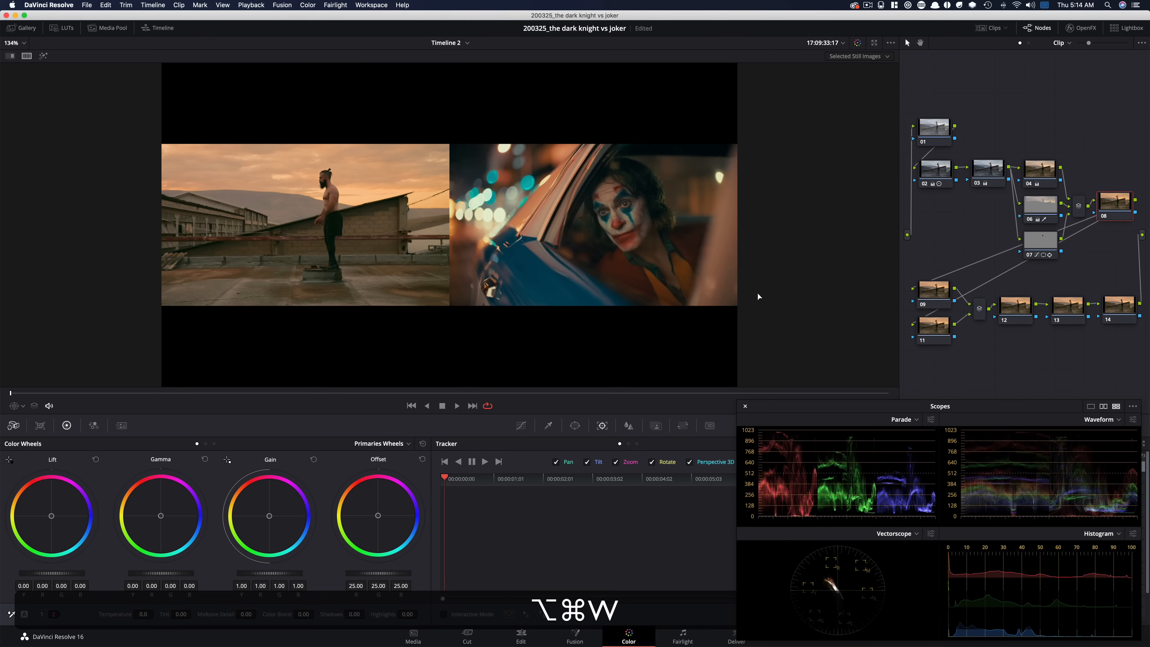
scroll(840, 314, up, 2)
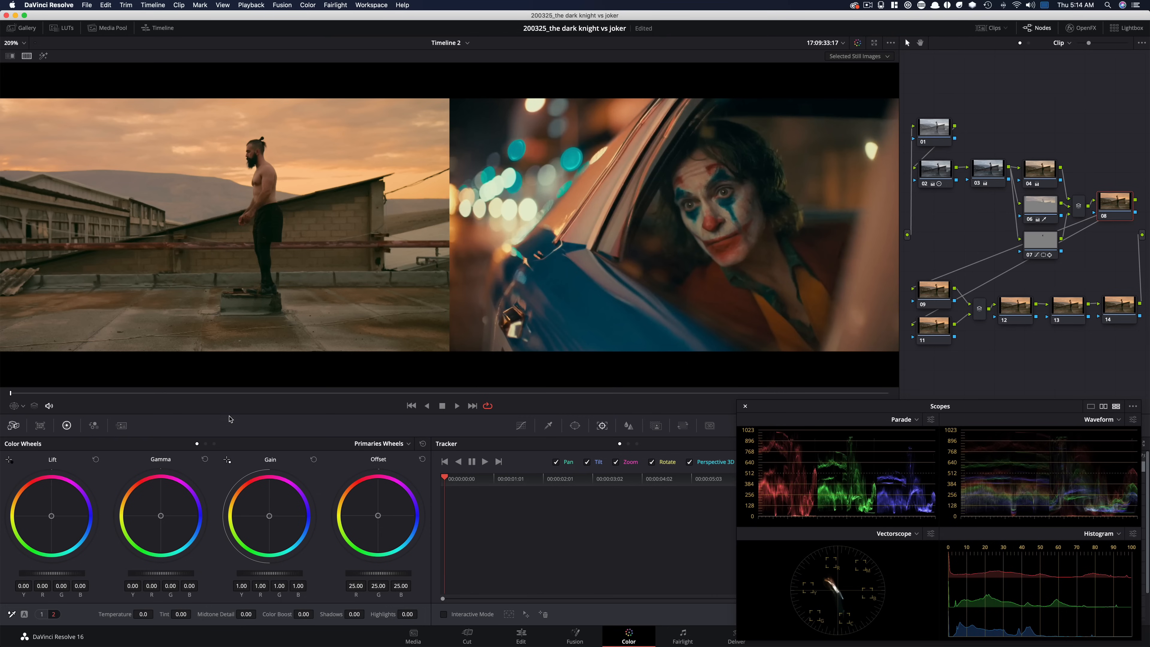
Step: On node 08, set Lum Mix to 0, red Lift to -0.04 and red Gamma to 0.06, and compare the node on and off
click(206, 444)
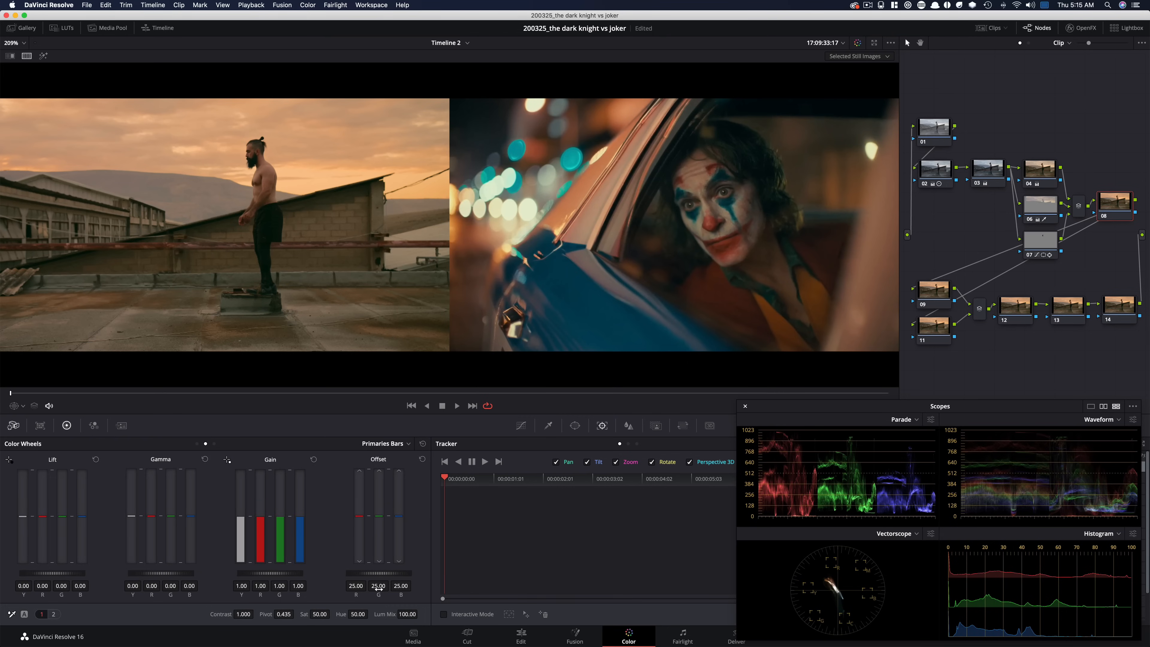
drag(409, 615, 365, 616)
key(super+d)
key(super+d)
key(super+d)
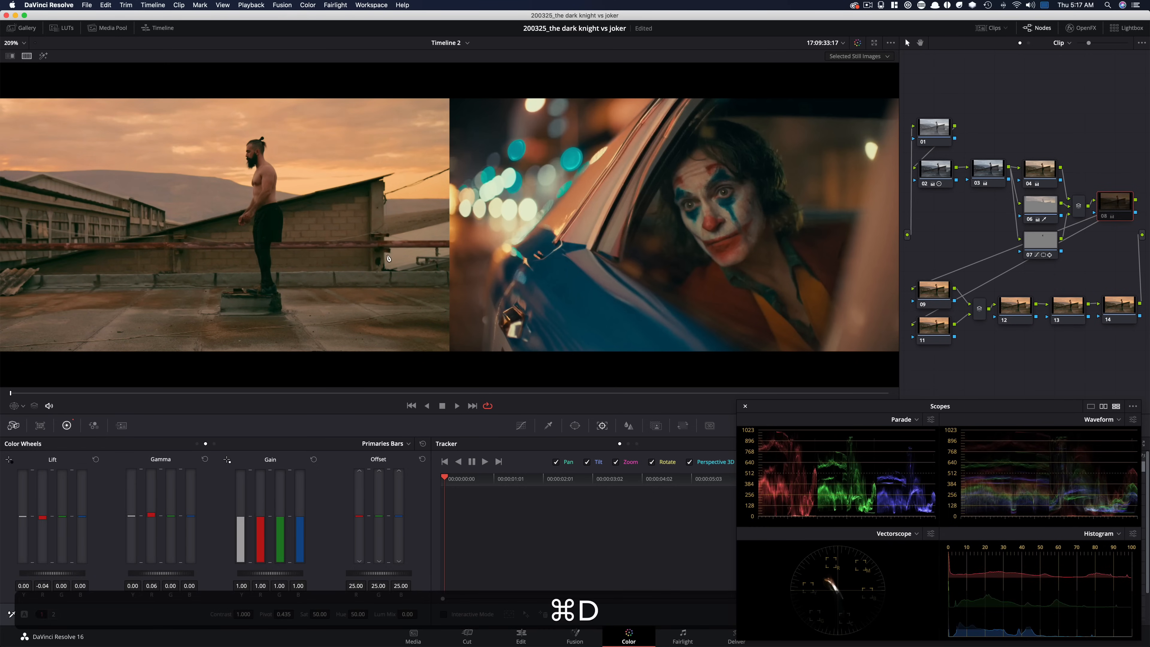
key(super+d)
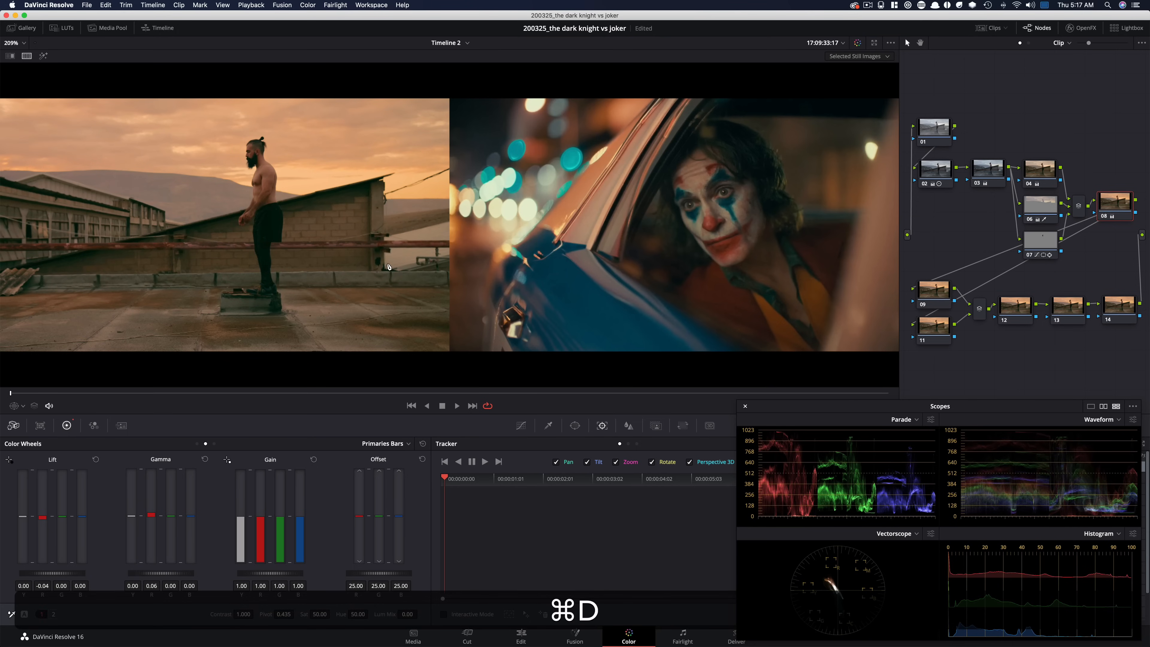
key(super+d)
key(super+d)
key(super+d)
key(super+d)
key(super+d)
key(super+d)
key(super+d)
key(super+d)
key(super+d)
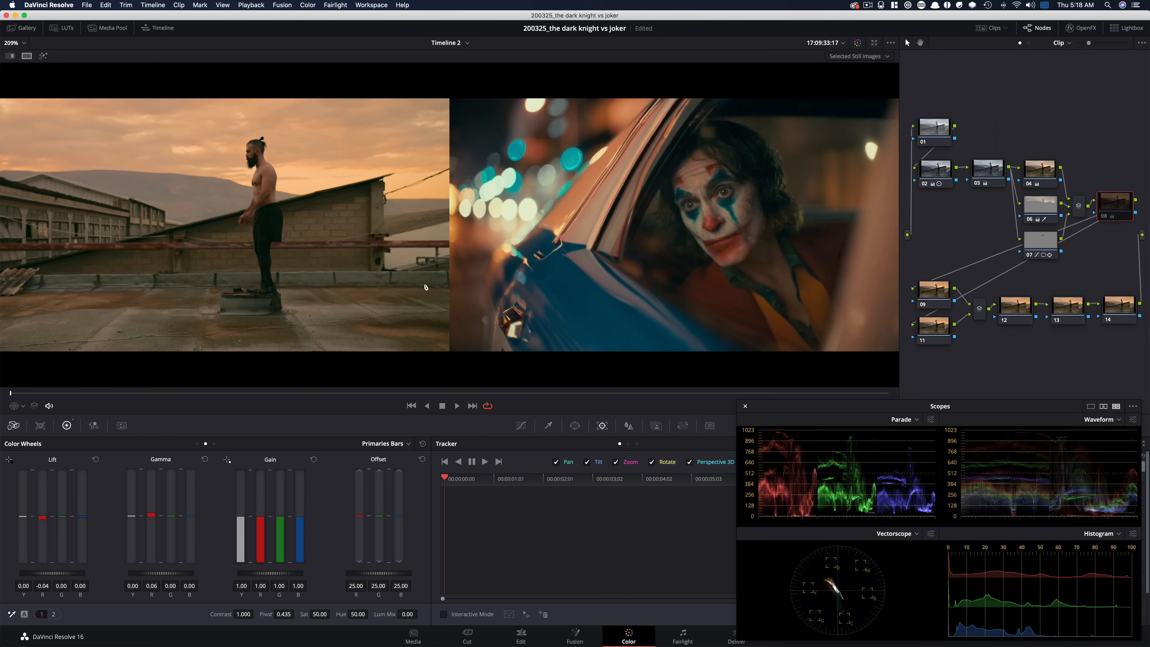
key(super+d)
key(super+d)
key(super+d)
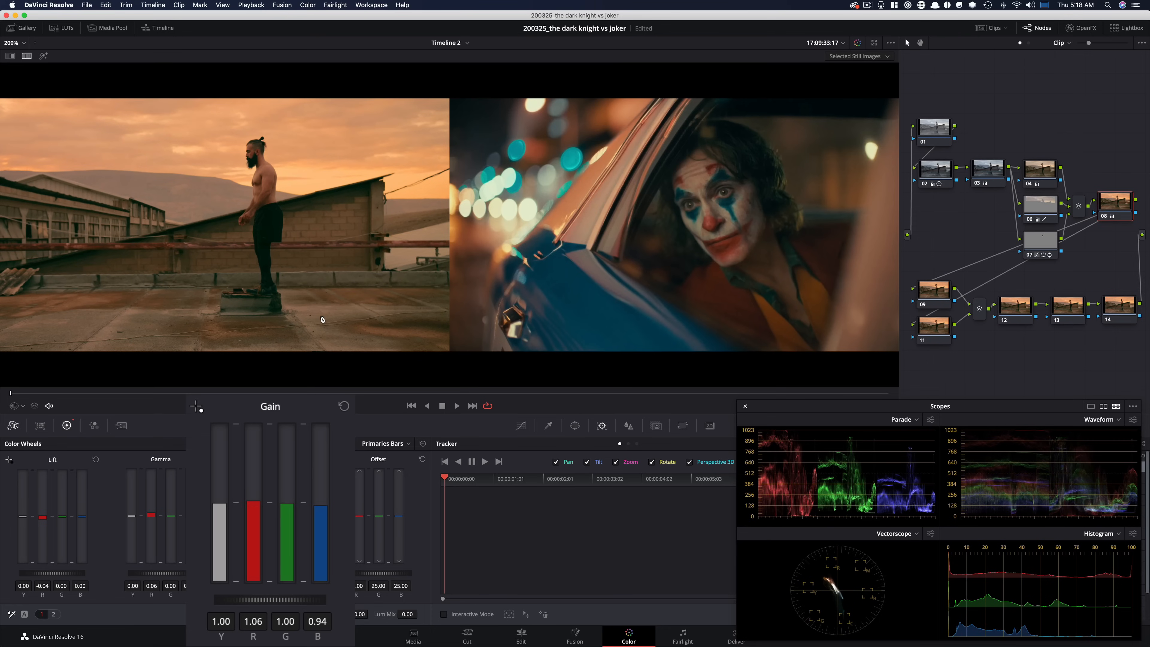
Step: Set node 08's Gain to 1.05 red and 0.96 blue and its red Gamma to 0.08, save the project and compare the node on and off
key(super+s)
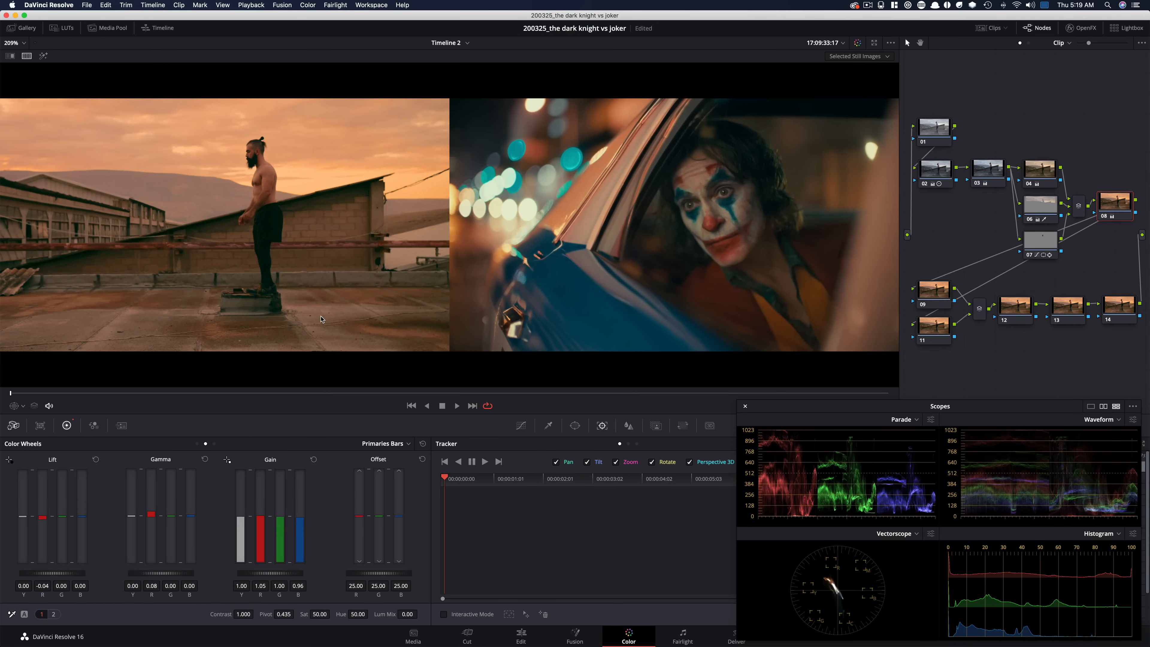
key(super+d)
key(super+d)
key(super+d)
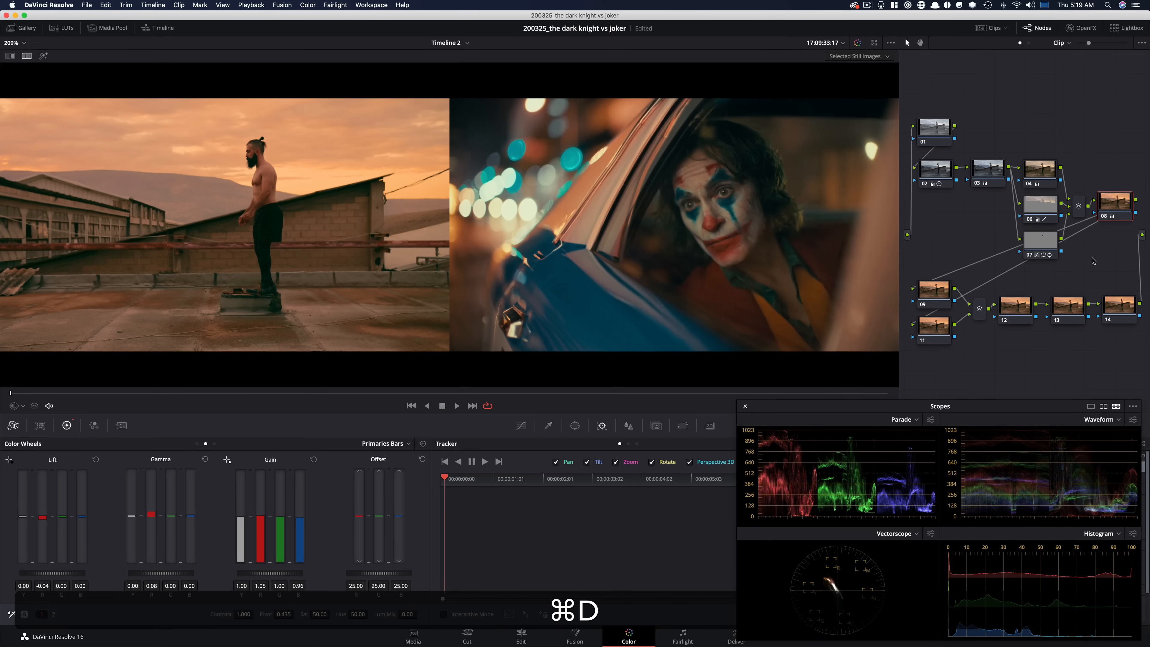
key(super+d)
key(super+d)
key(super+d)
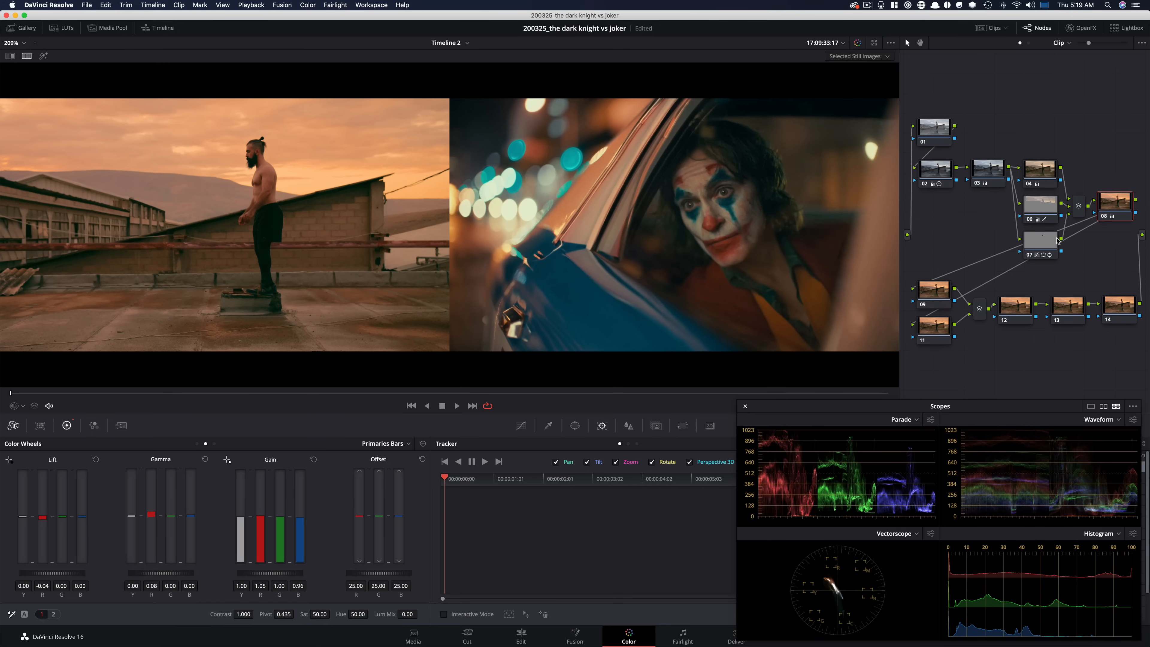
Step: Add another parallel node alongside node 07 and lower the cyan to blue range on its Hue Vs Sat curve
click(1045, 244)
drag(1046, 245, 1045, 246)
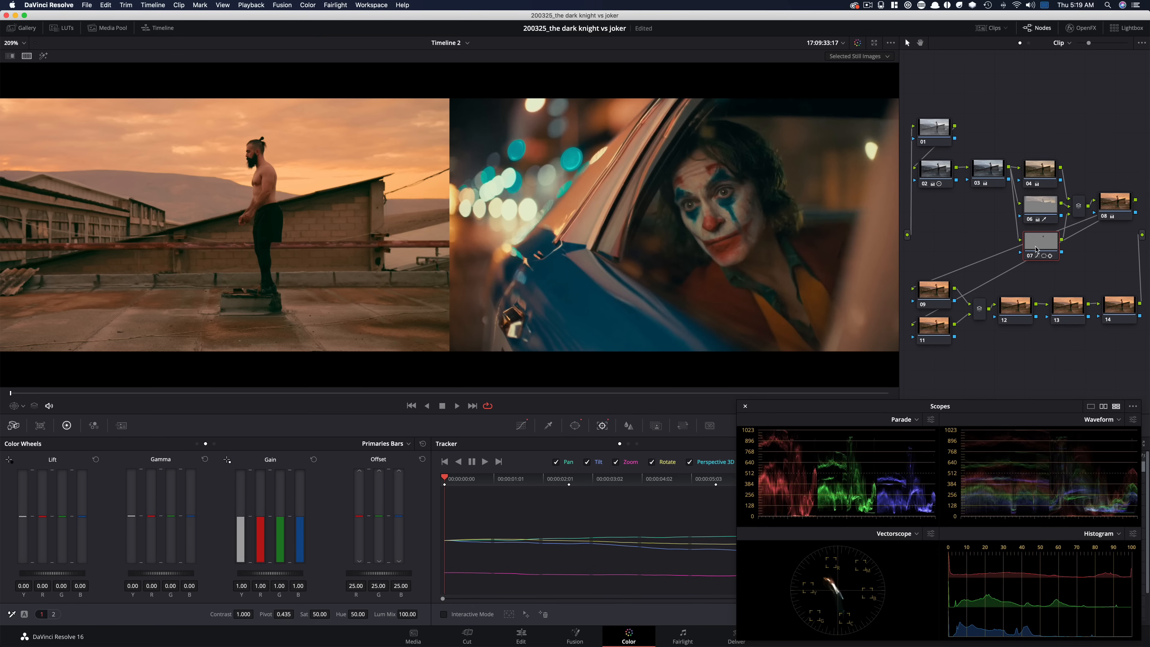
key(alt+p)
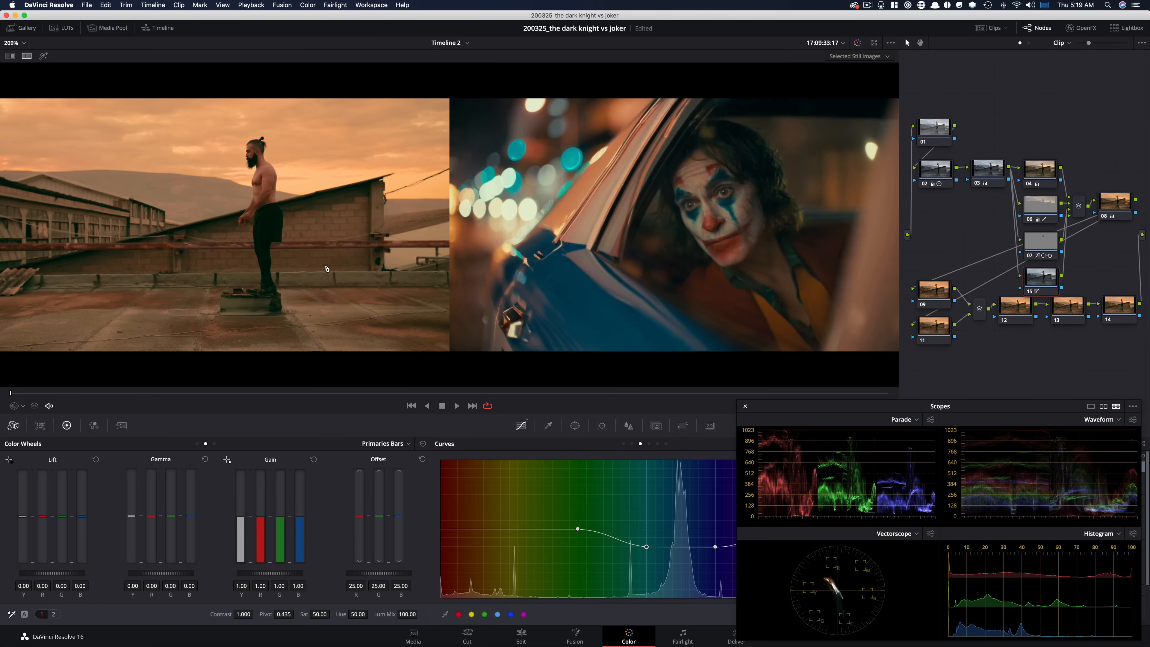
Step: Compare the parallel node 15 on and off beside the Joker reference
key(super+d)
key(super+d)
key(super+d)
key(super+d)
key(super+d)
key(super+d)
key(super+d)
key(super+d)
key(super+d)
key(super+d)
key(super+d)
Step: Undo trial changes on node 15, leaving its blue range shifted slightly on the Hue Vs Hue curve, and save the project
key(super+z)
key(super+z)
key(super+z)
key(super+z)
key(super+z)
key(super+z)
key(super+z)
key(super+z)
key(super+z)
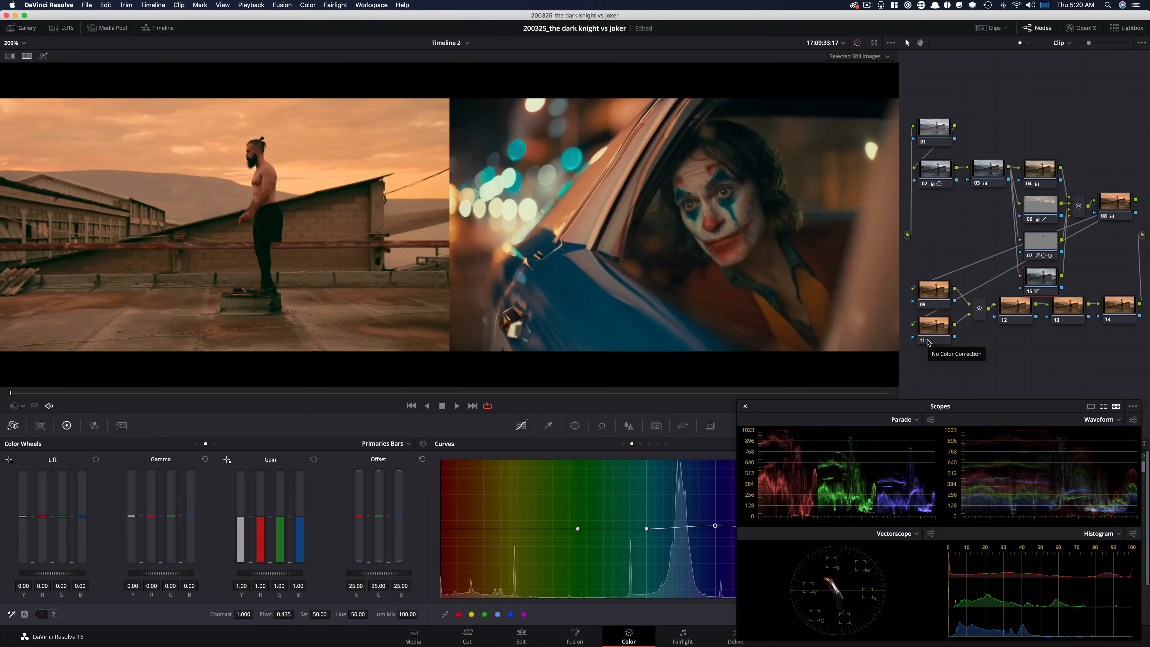
key(super+s)
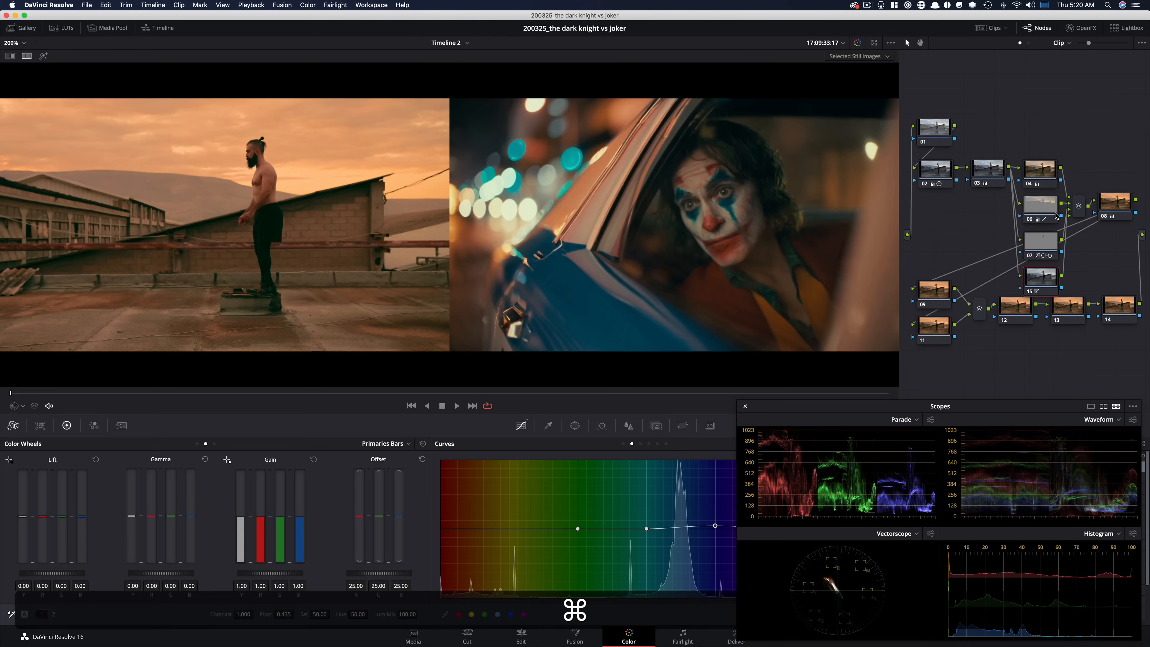
Step: Select node 08 and compare its color balance on and off against the Joker reference
click(1109, 204)
key(super+d)
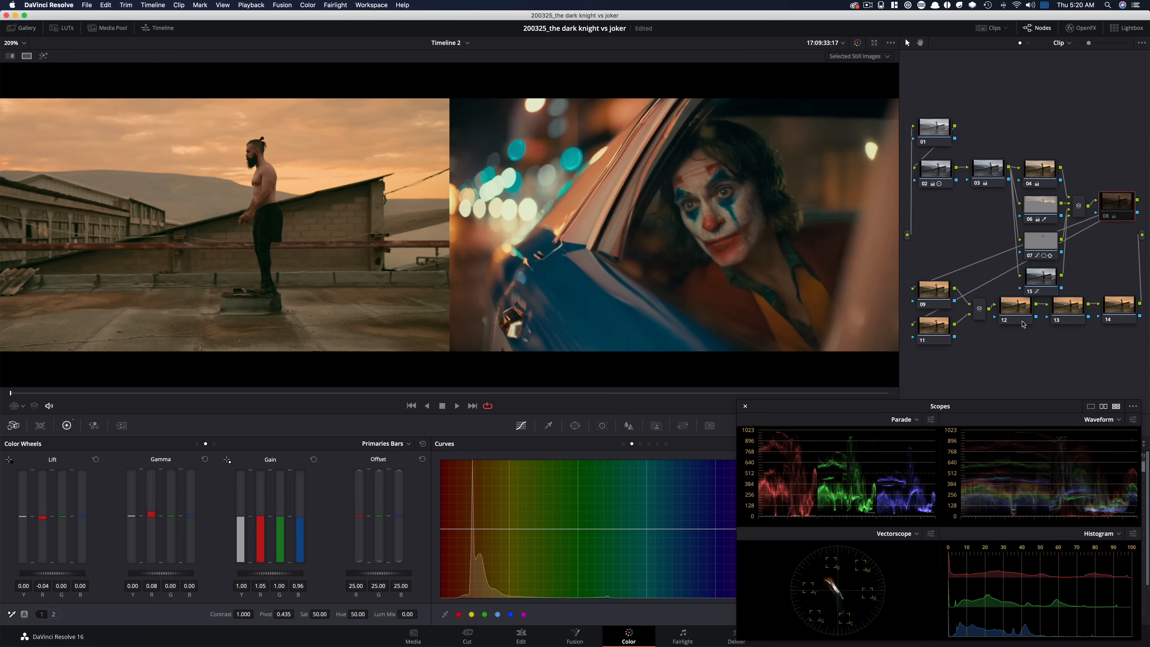
key(super+d)
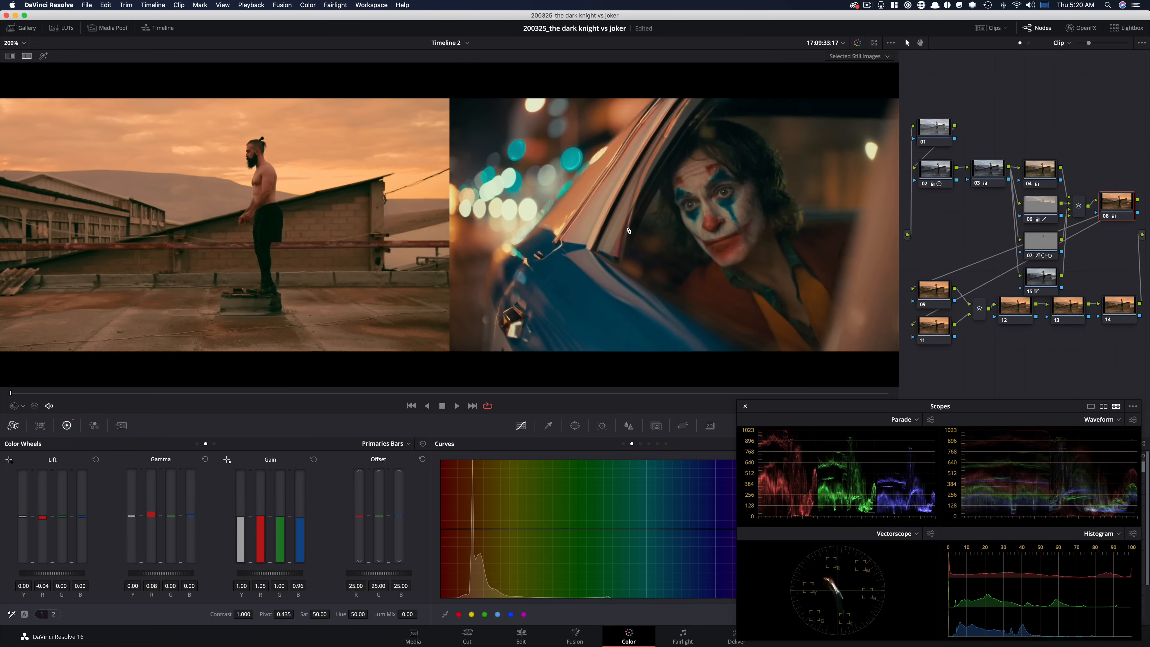
key(super)
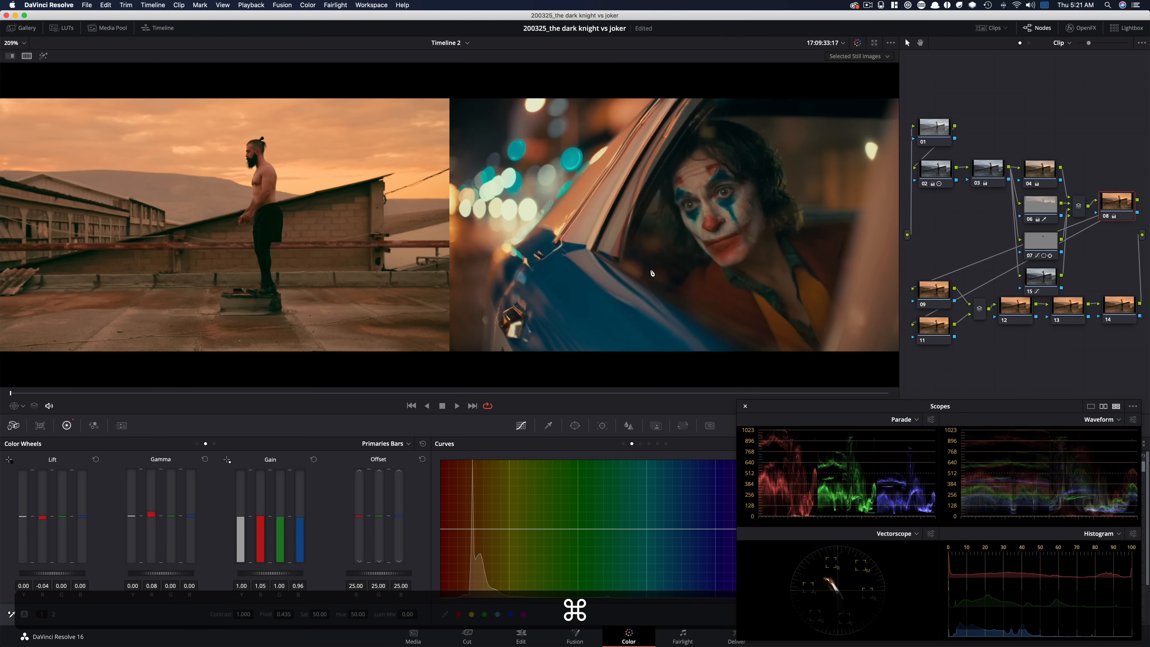
key(super+d)
key(super+d)
key(super+d)
key(super+d)
key(super+d)
key(super+d)
key(super+d)
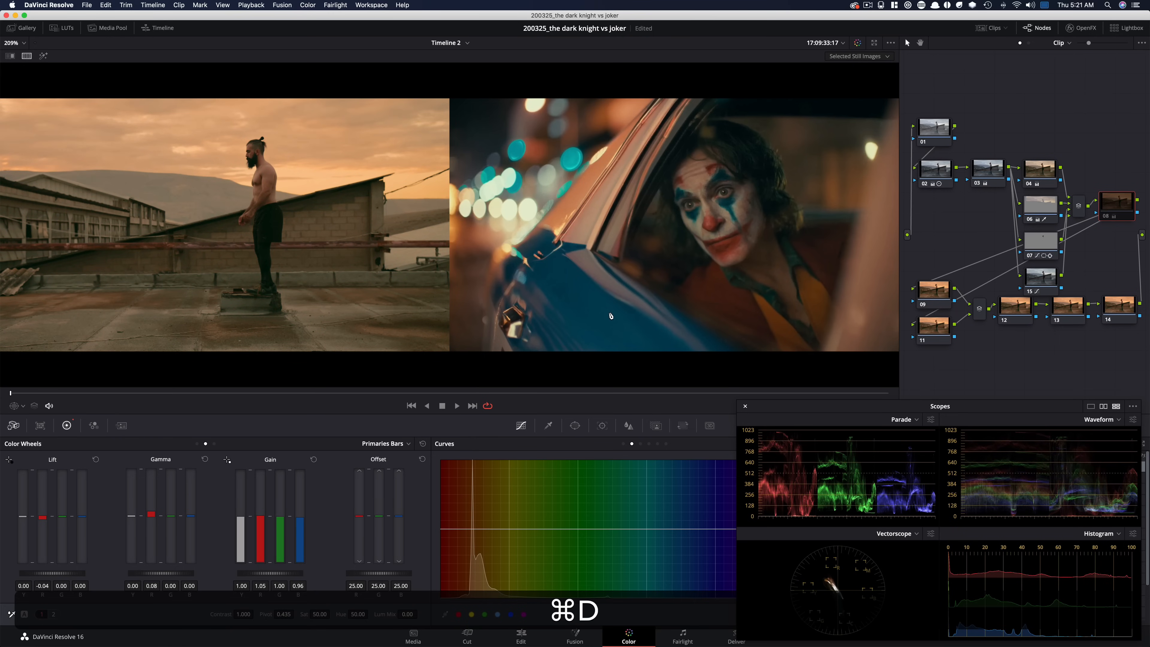
key(super+d)
key(super+d)
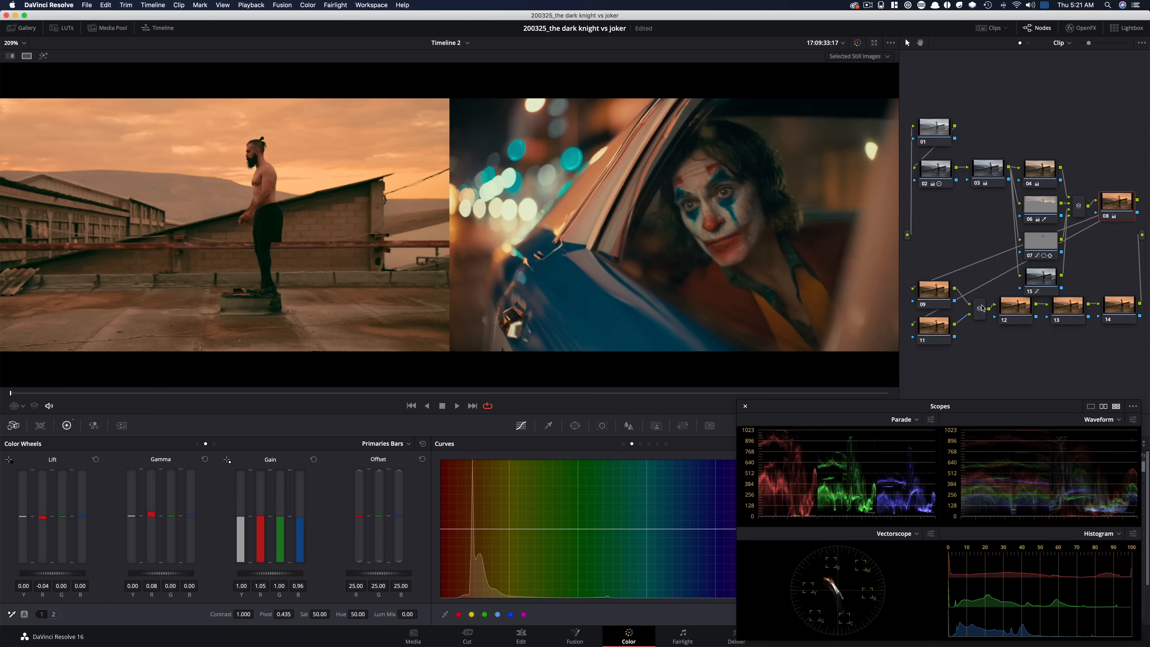
Step: On node 09, leave the split screen and add a gradient window fading from above the frame down across the sky, checking it with Highlight
click(936, 294)
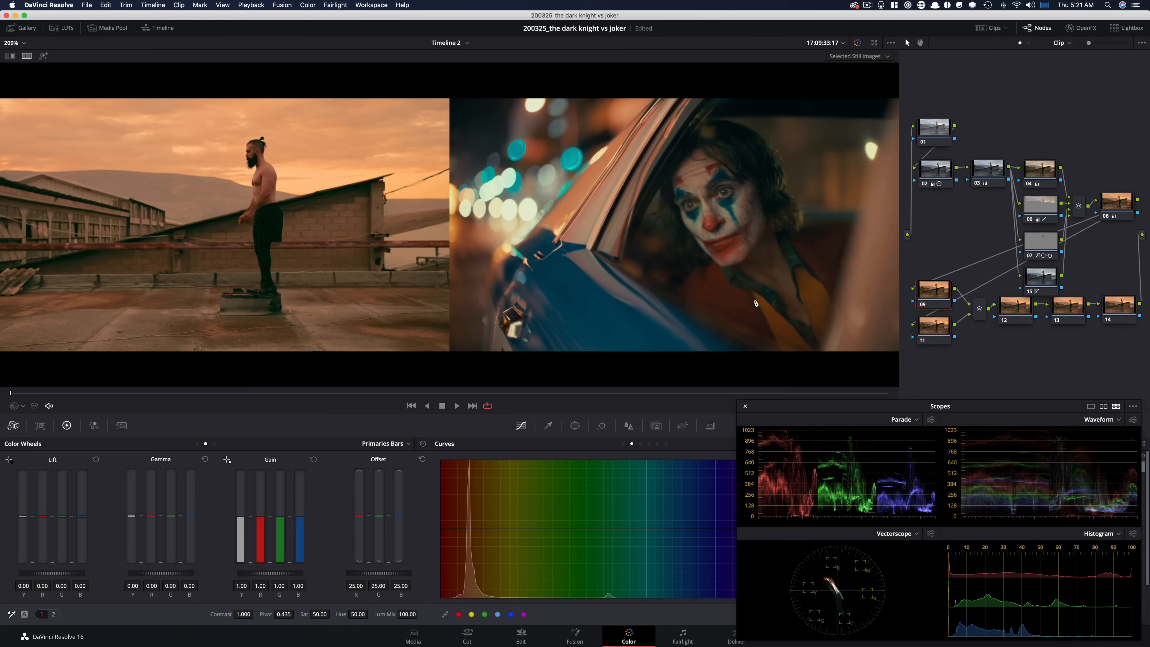
key(super+w)
key(super+w)
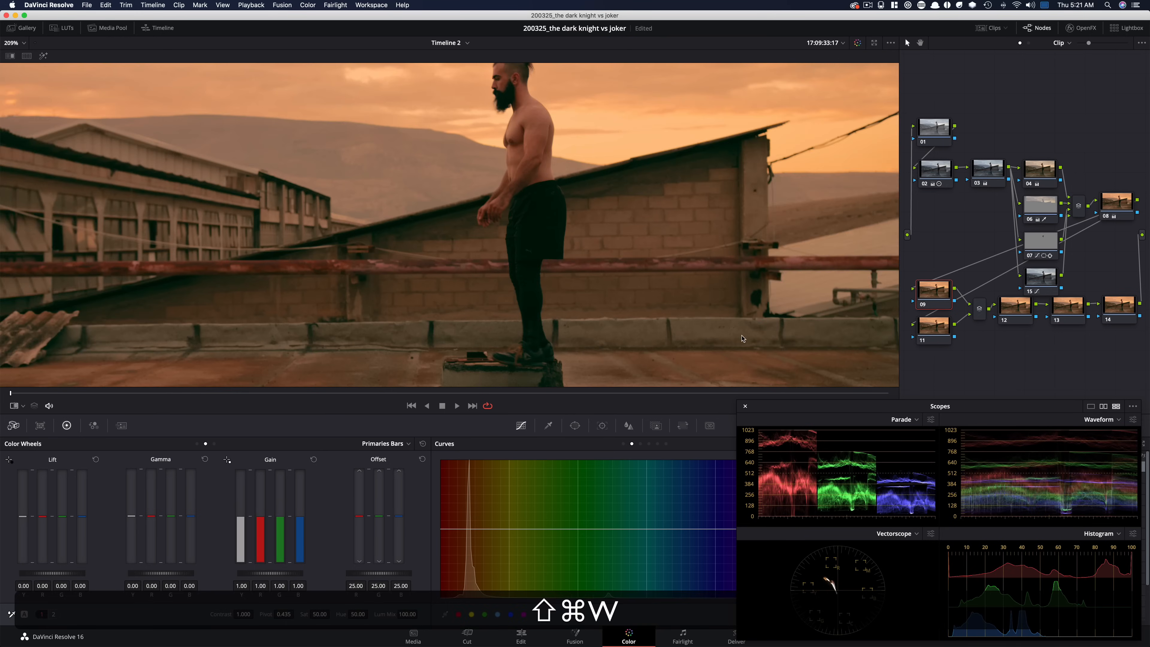
key(shift+super+z)
key(super+minus)
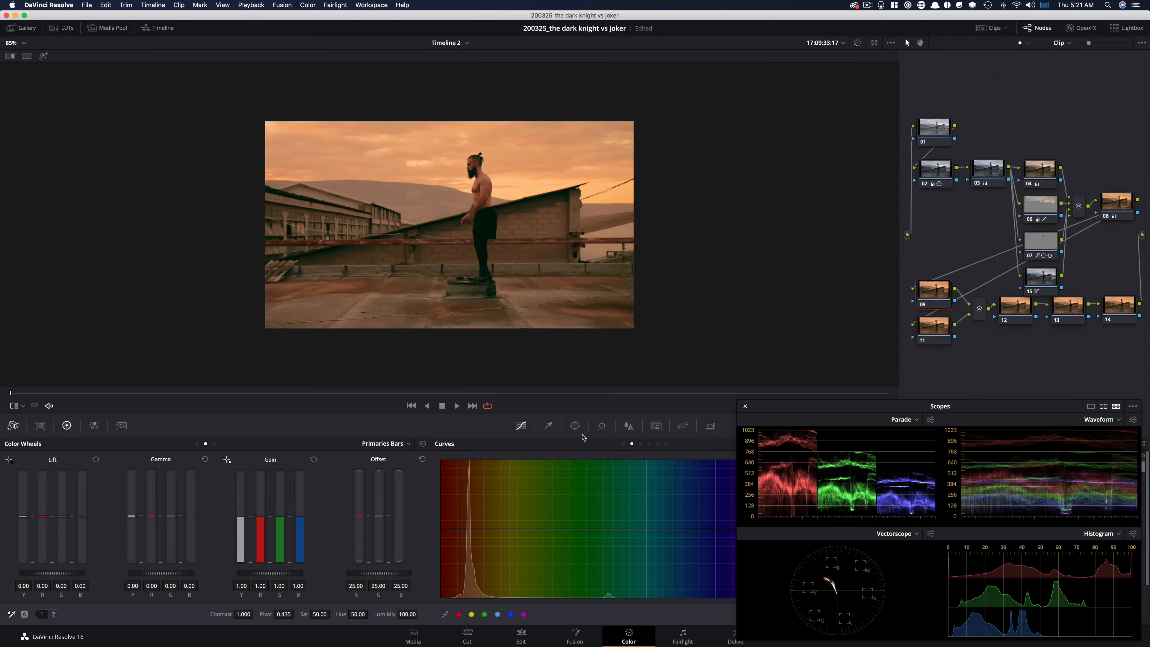
click(575, 426)
click(451, 584)
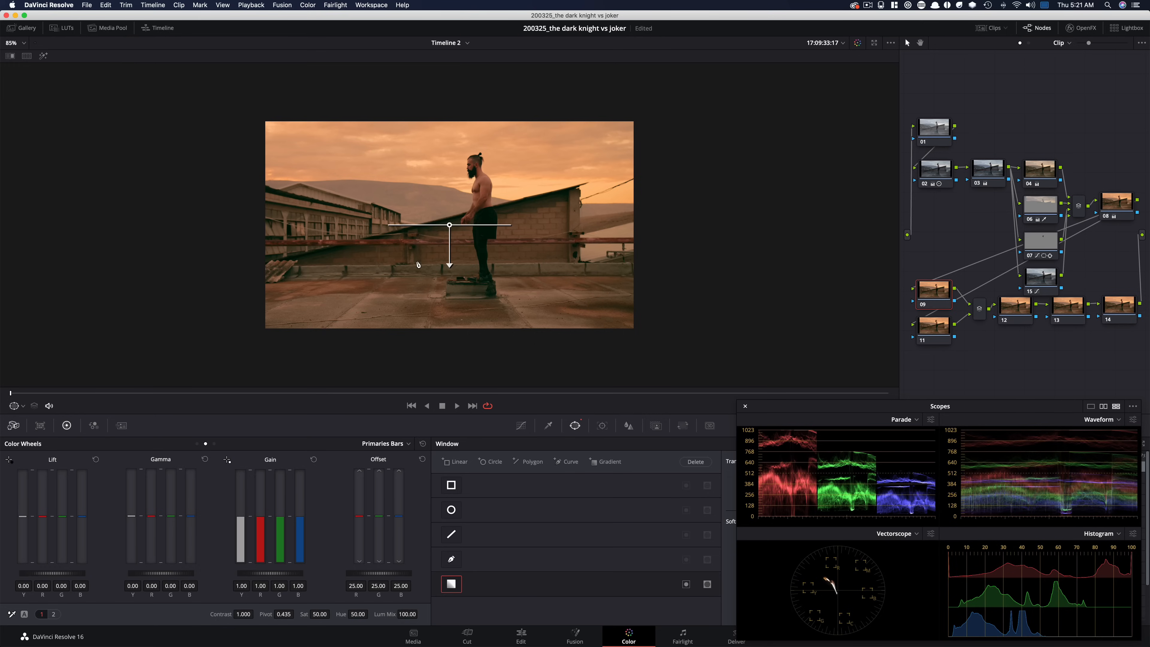
drag(450, 227, 460, 96)
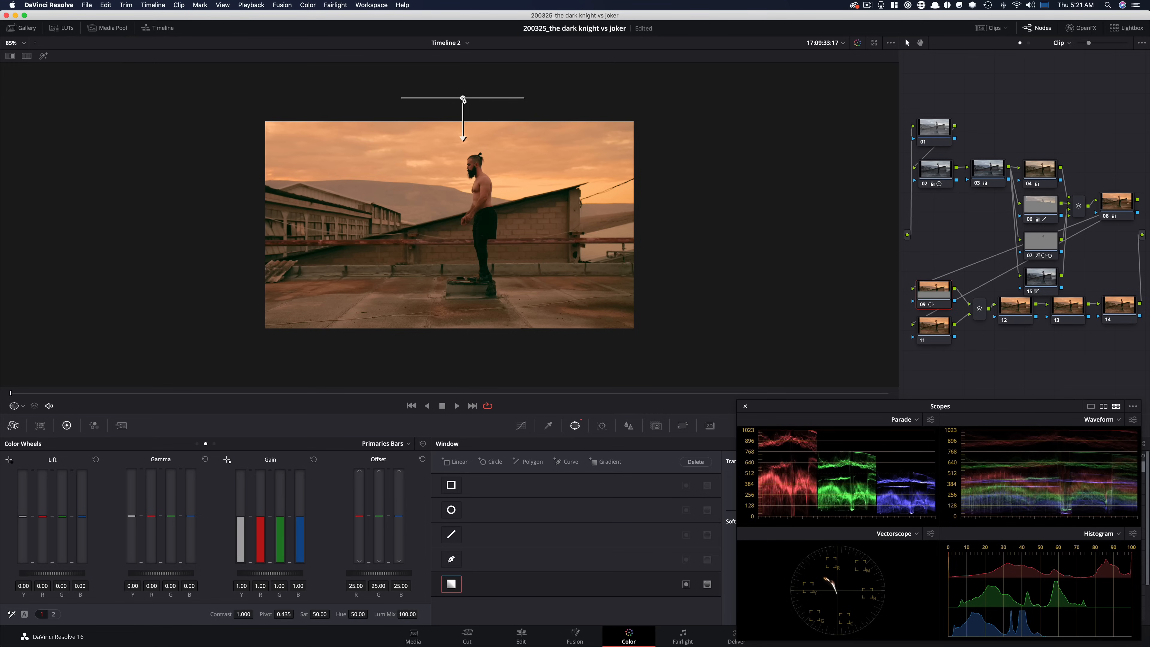
key(shift+h)
drag(460, 136, 460, 213)
key(shift+h)
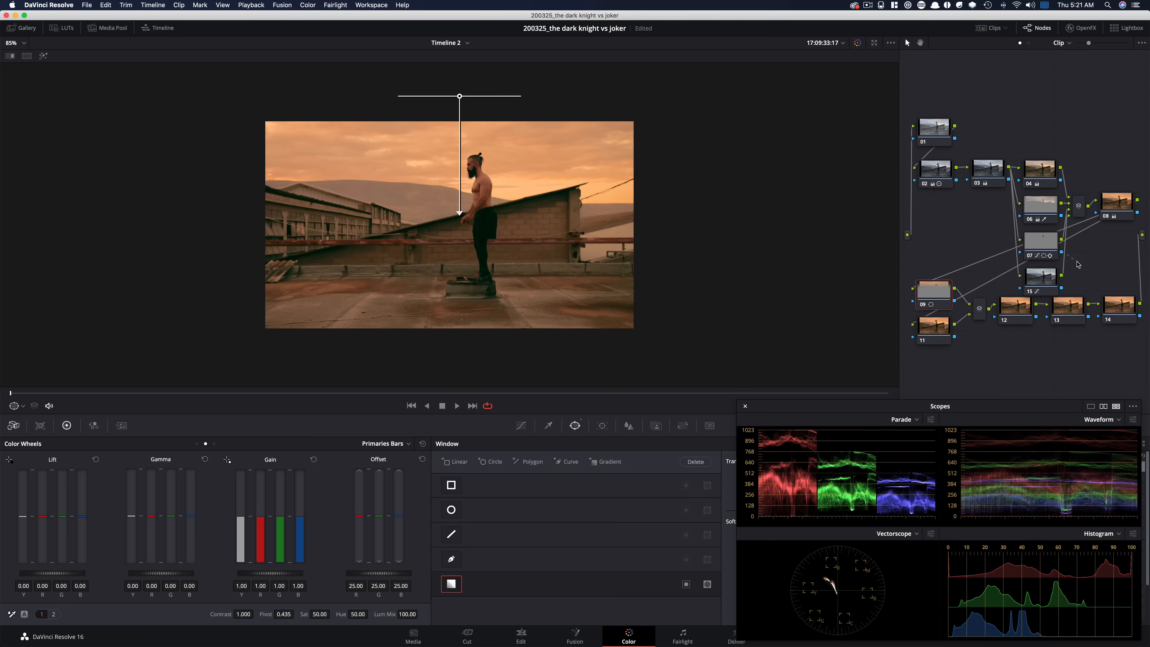
Step: Feed node 07's key into node 09 and invert it in the key settings to exclude the face from the sky gradient
drag(951, 284, 914, 303)
click(656, 425)
drag(817, 406, 792, 399)
click(835, 461)
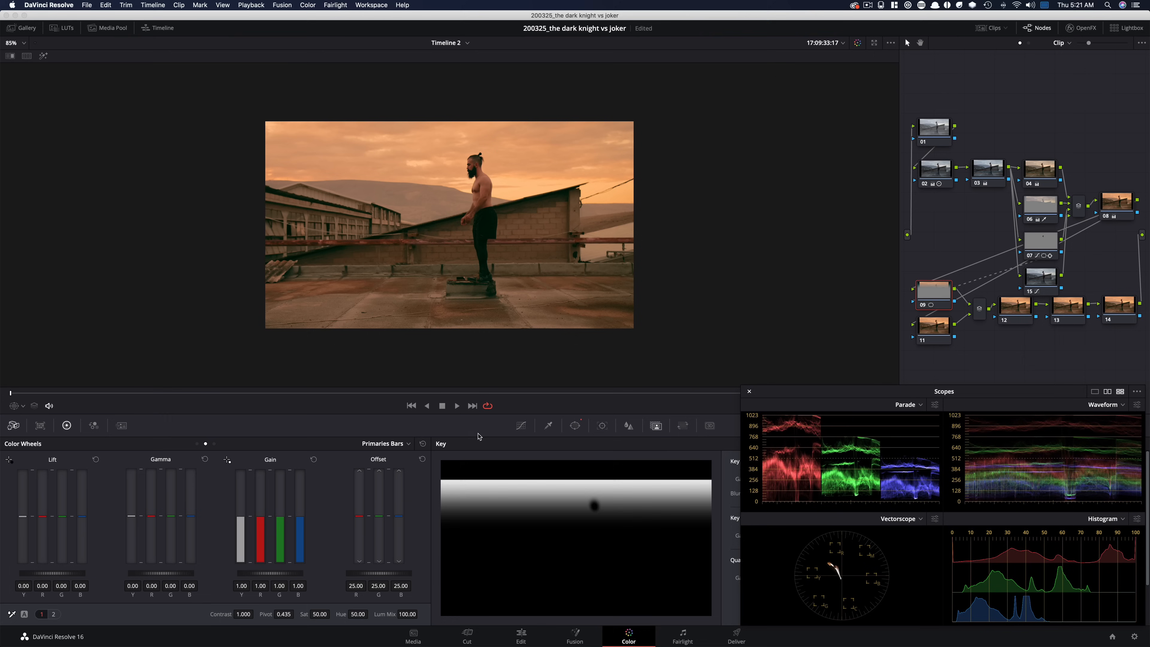
Step: On node 09, pull the custom curve's midtones down slightly, set Color Boost to -33.08 and compare the node on and off
click(519, 427)
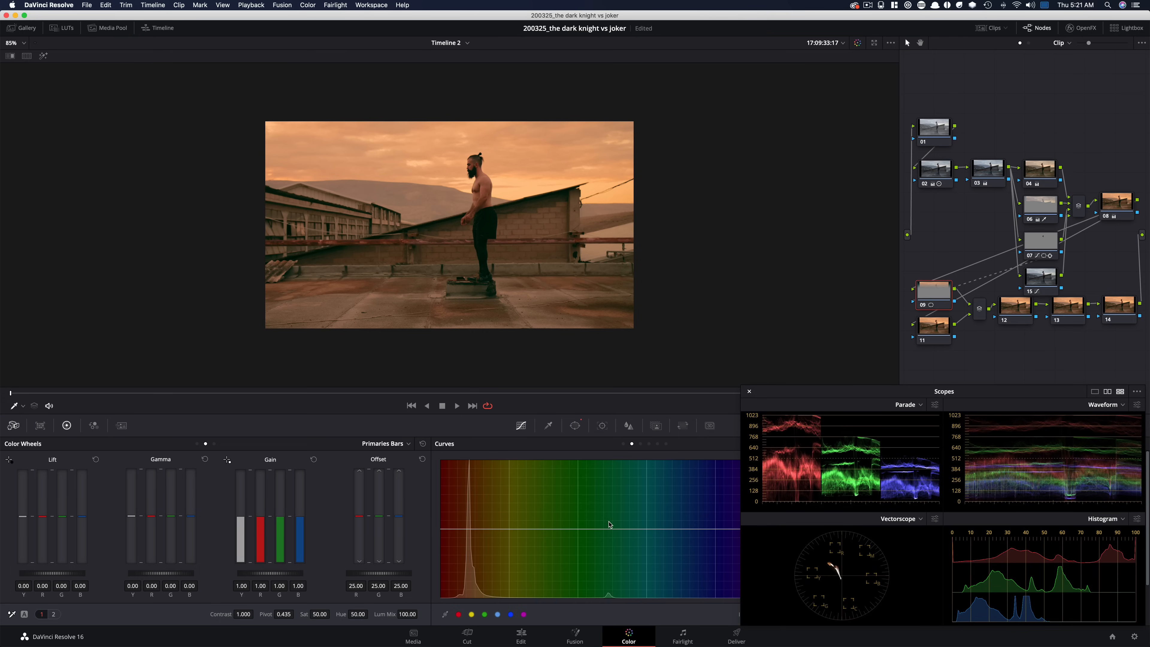
click(623, 445)
key(shift+z)
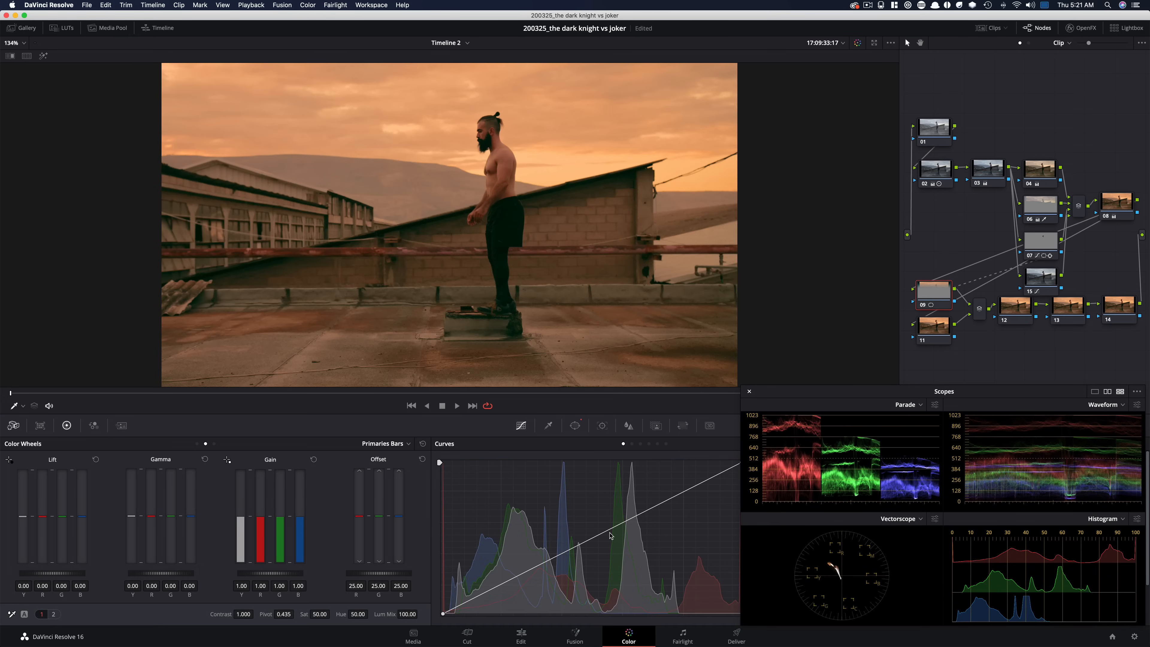
drag(610, 537, 593, 571)
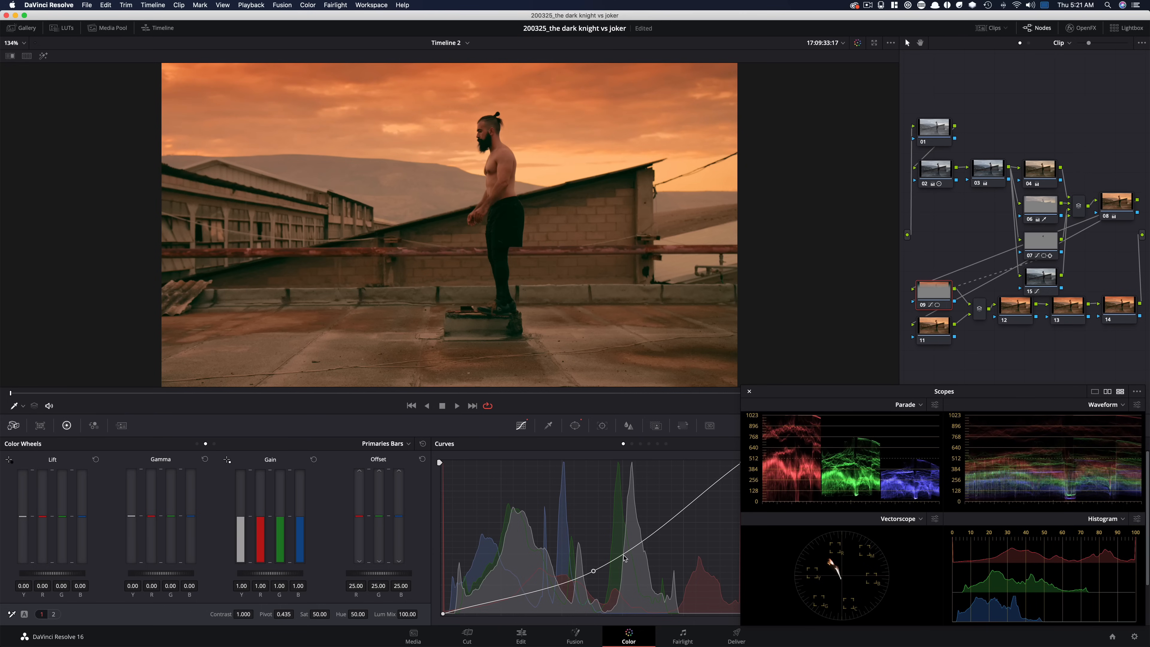
drag(588, 573, 621, 557)
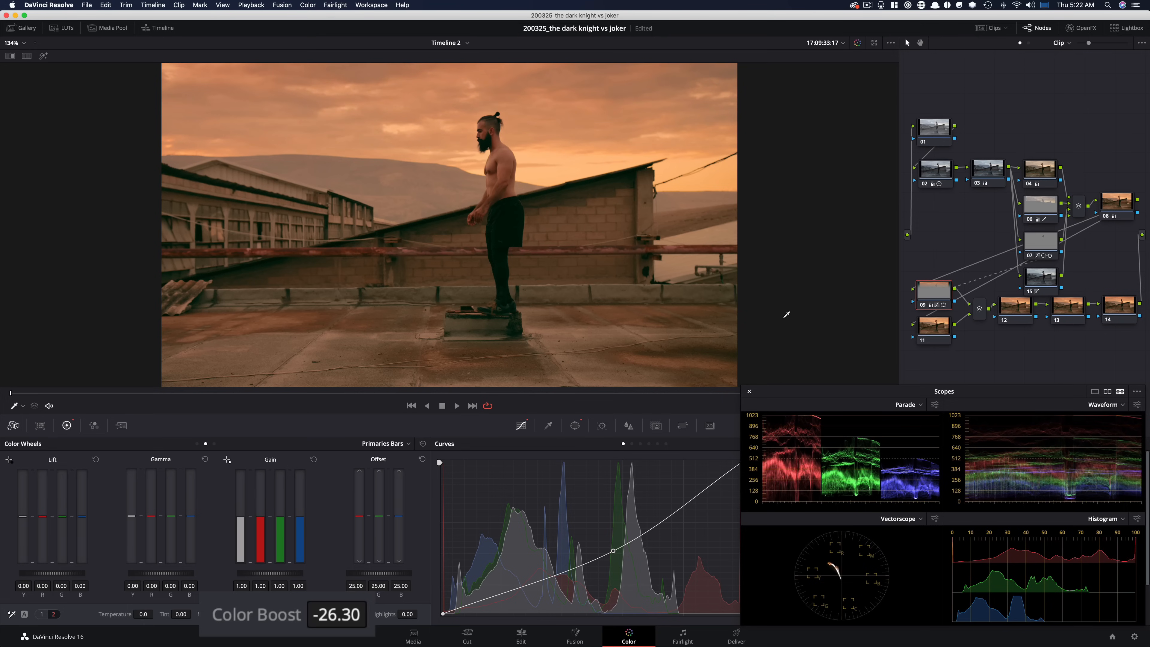
key(super+d)
key(super+d)
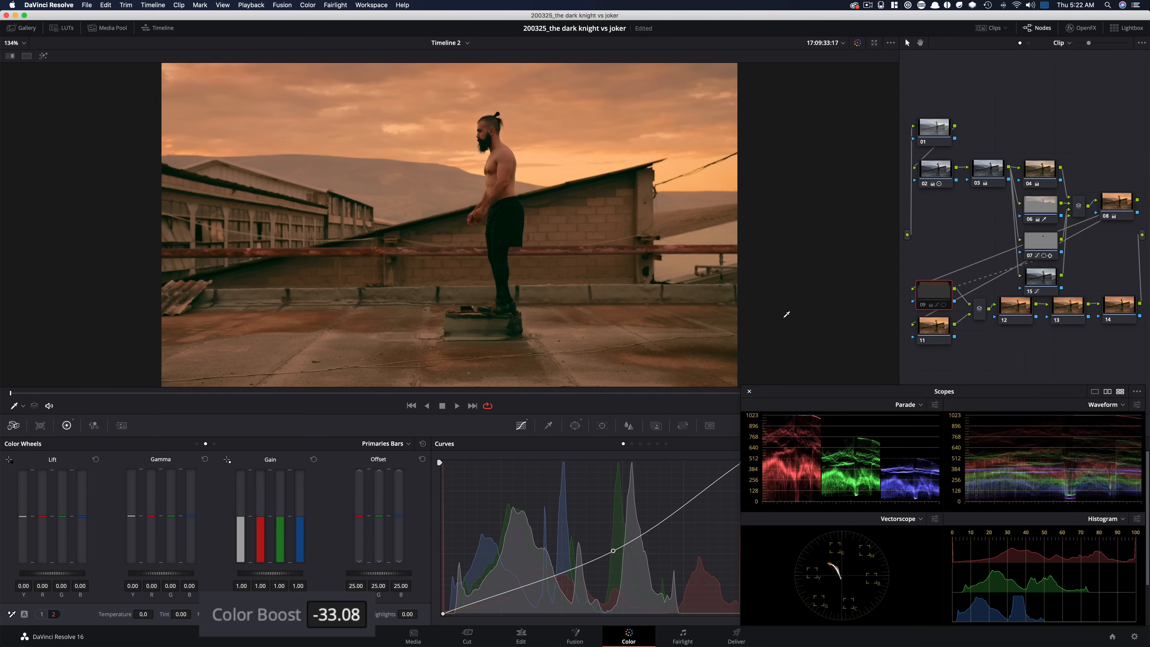
Step: Show the Joker reference in split screen and compare node 09 on and off, including on the squatting frame
key(alt+super+w)
key(alt+super+d)
key(super+d)
key(super+d)
key(super+d)
key(super+d)
key(super+d)
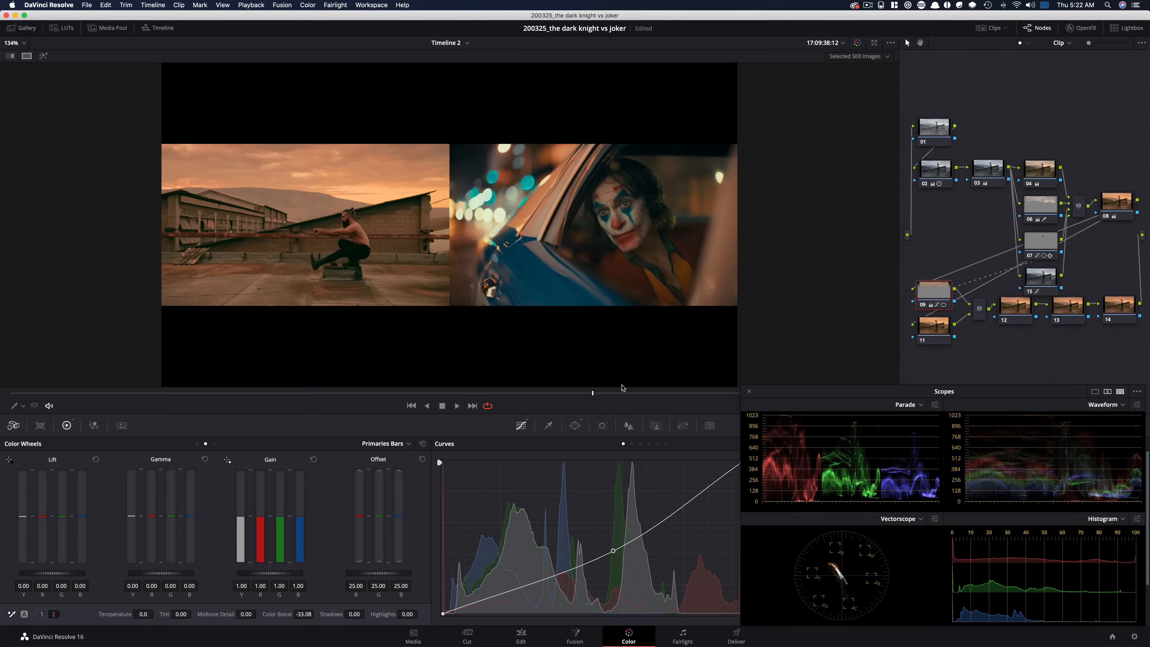
key(super+d)
key(super+d)
key(super+d)
key(super+d)
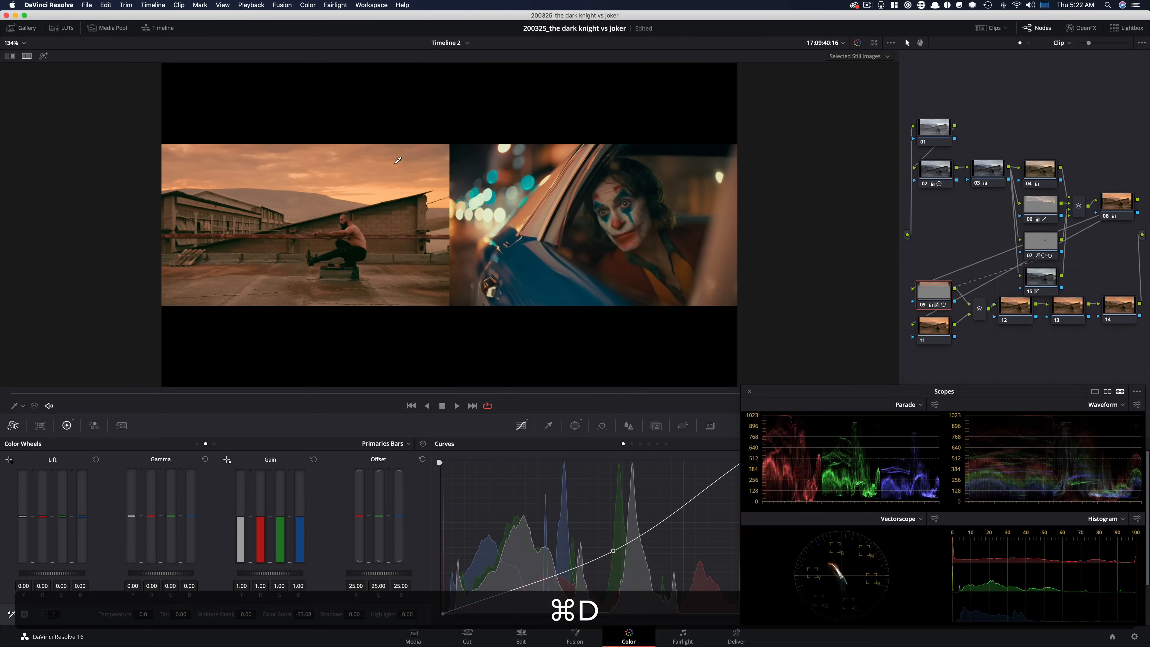
key(super+d)
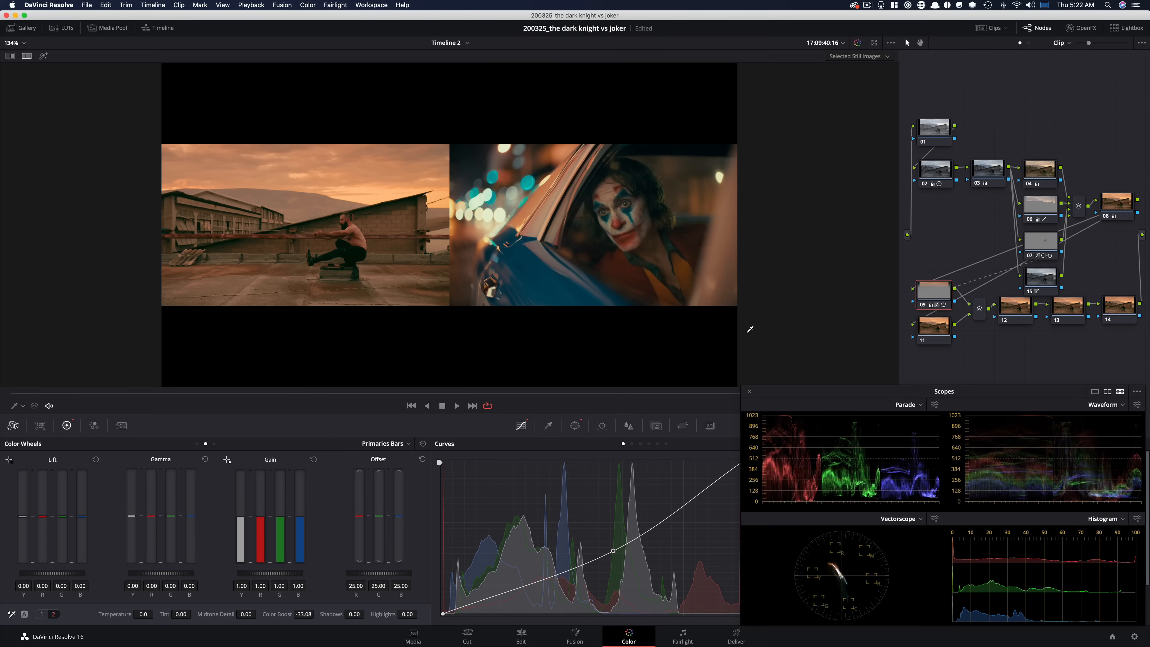
Step: Leave the split screen and add a gradient window on node 11 covering the foreground rooftop, checking it with Highlight
key(super+w)
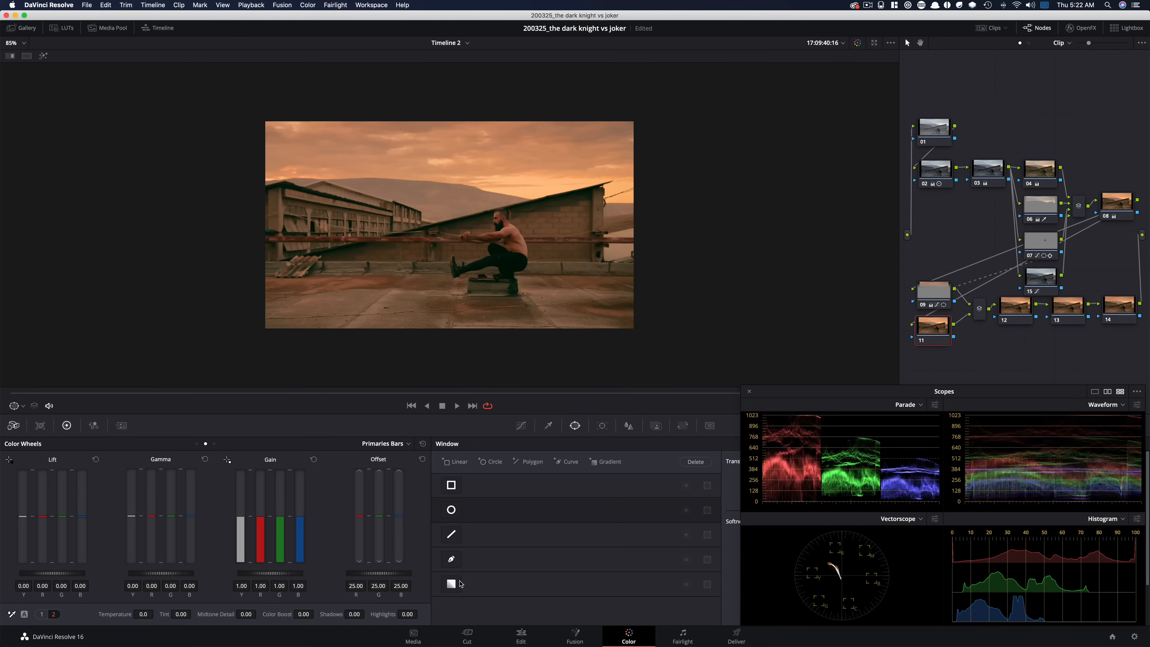
click(452, 584)
drag(539, 247, 450, 144)
key(shift+h)
drag(452, 232, 467, 348)
key(shift+h)
click(520, 427)
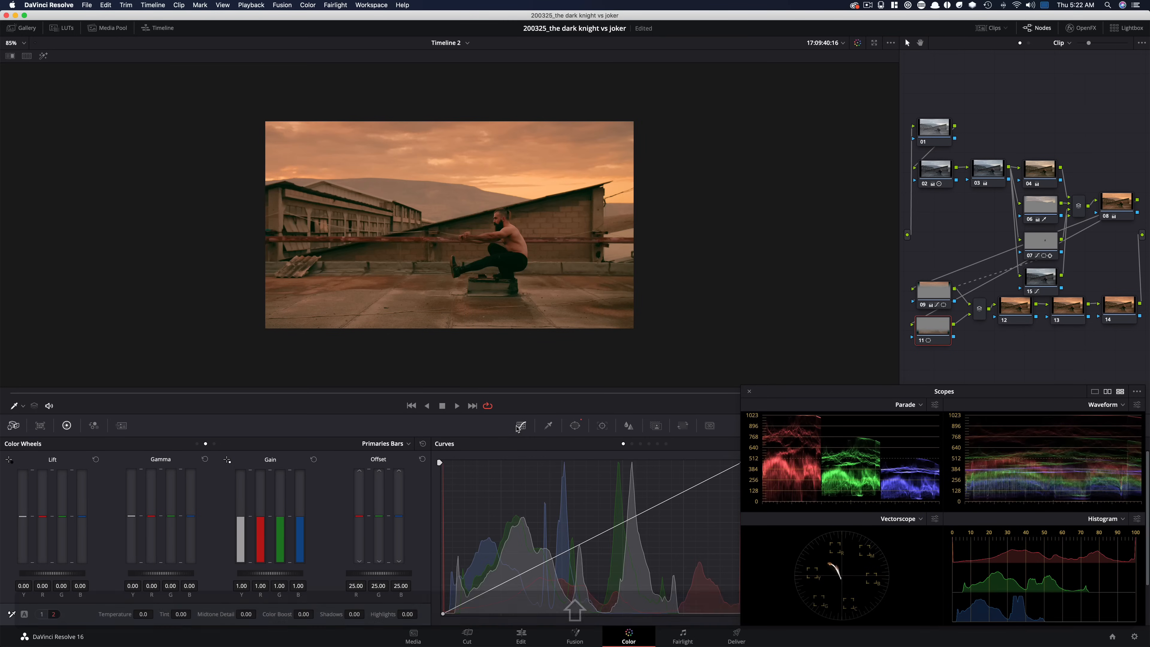
Step: Lower the midtones slightly on node 11's custom curve and compare the node on and off
drag(596, 538, 614, 545)
key(shift+z)
key(shift+super+d)
key(super+d)
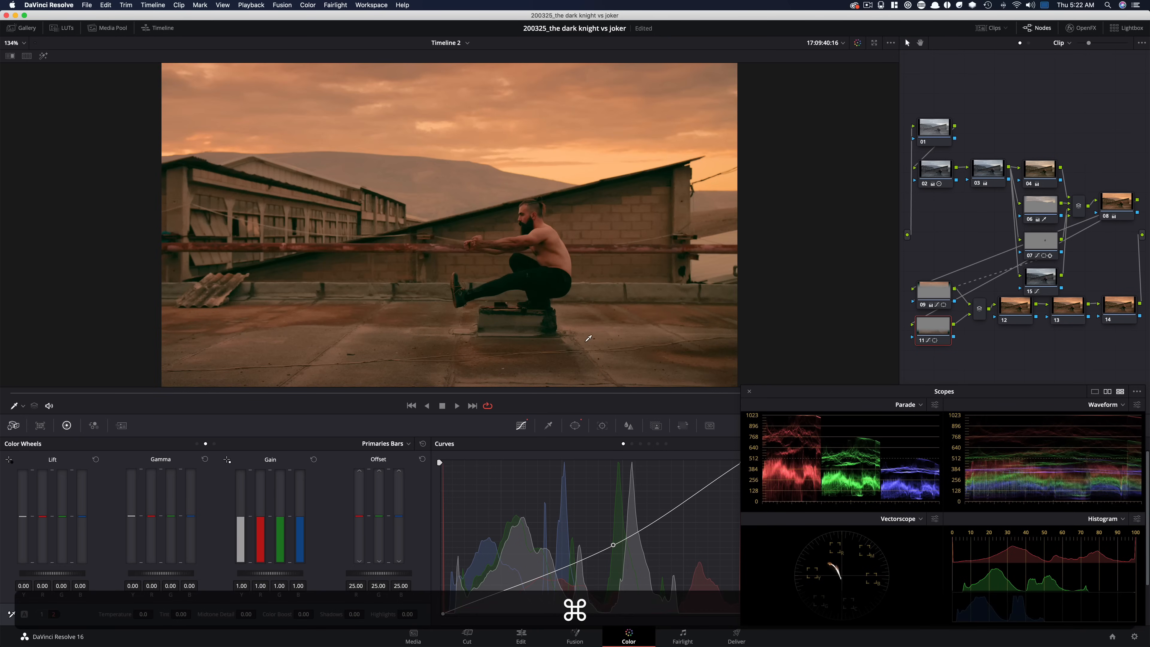
Step: Compare the graded clip with the Joker reference in split screen and full-frame wipe, ending on the clip alone with node 12 selected
key(alt+super+w)
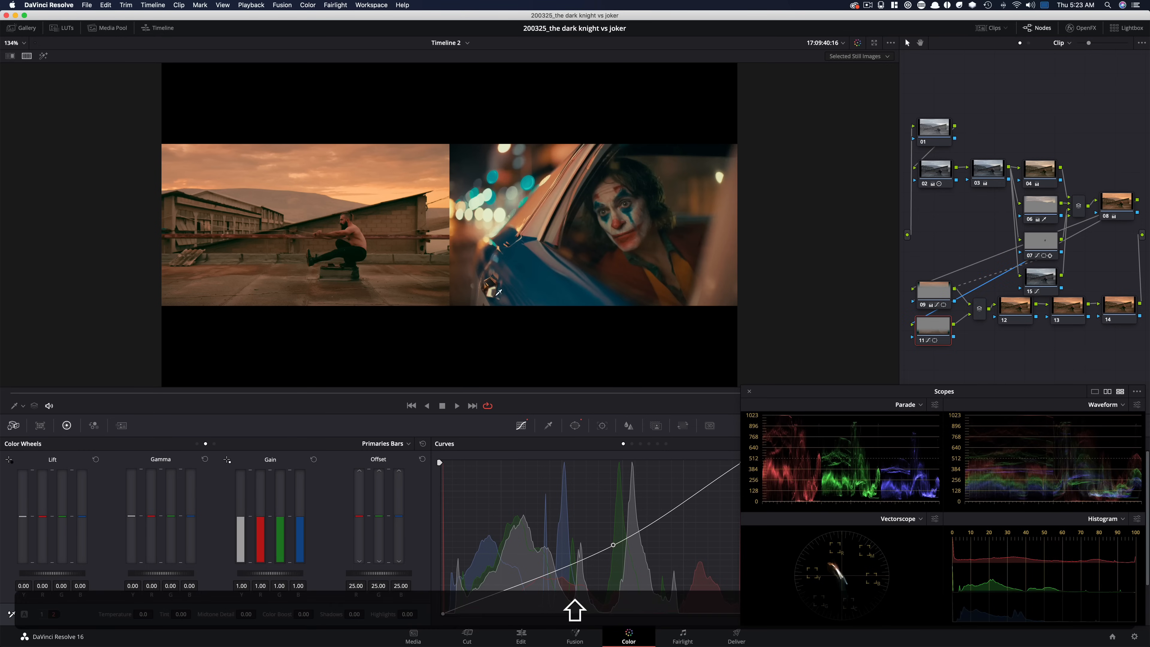
key(super+equal)
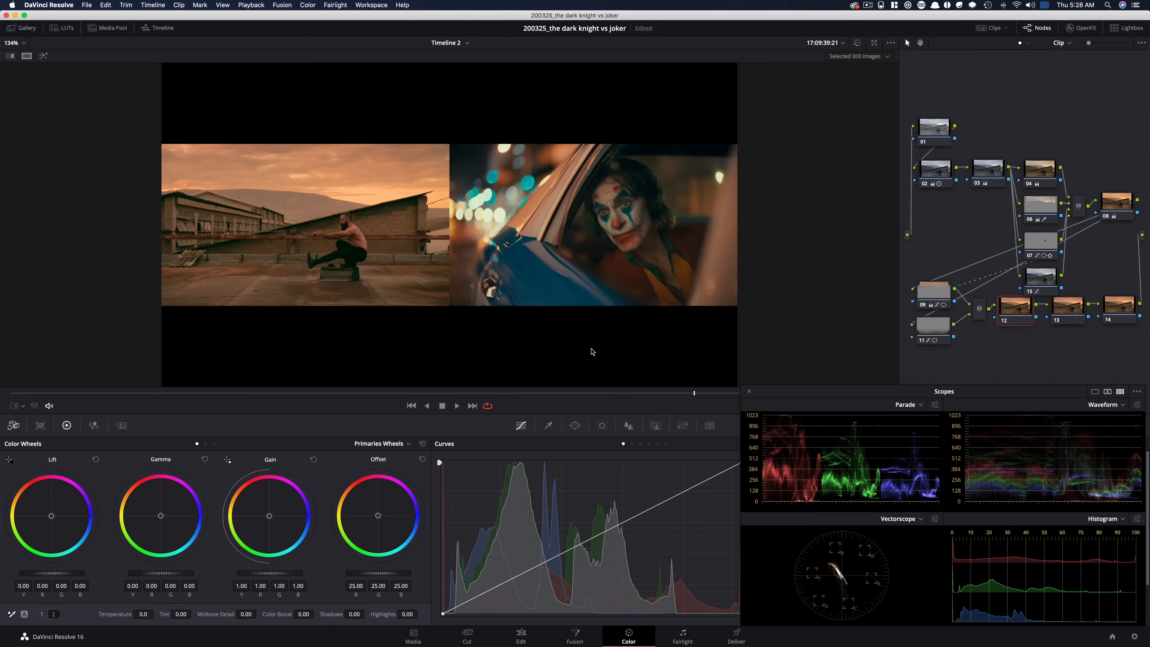
key(super+w)
key(super+w)
key(super+w)
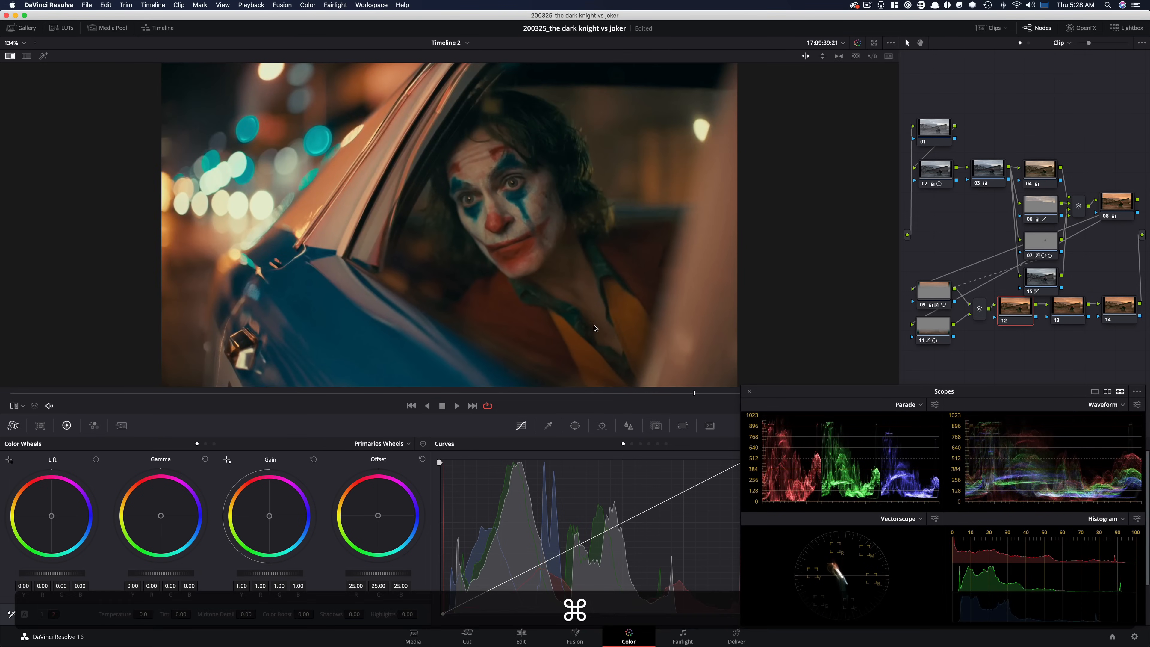
key(super+w)
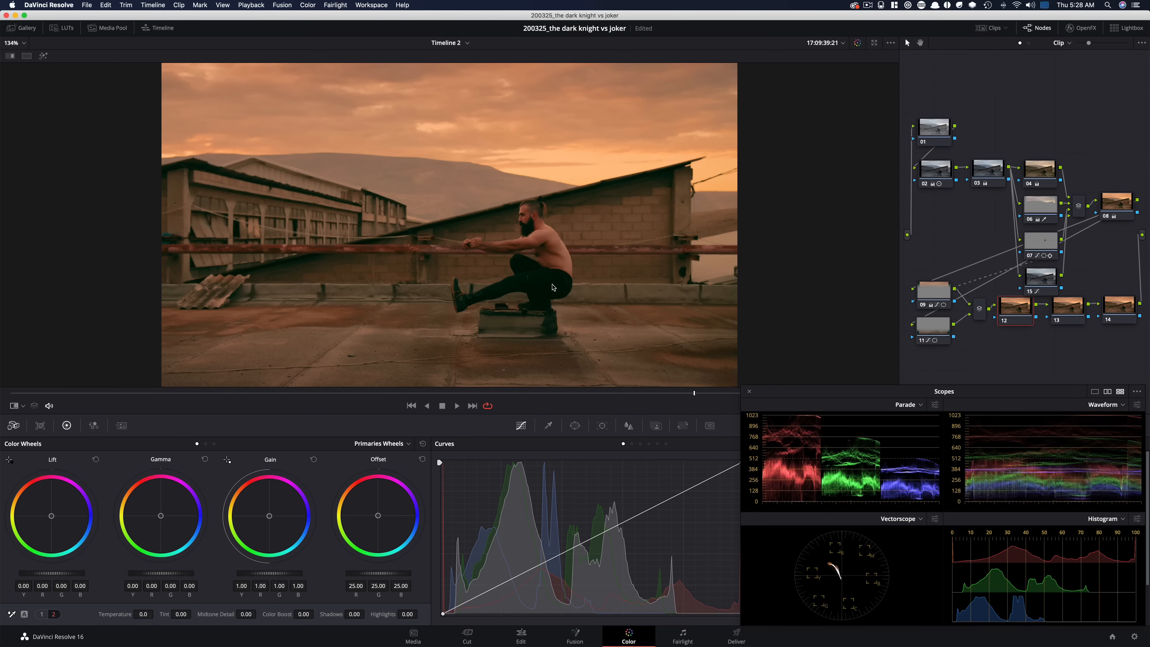
Step: Move the scopes down off the qualifier and sample the man's skin on his back and shoulder as node 12's qualifier
click(549, 426)
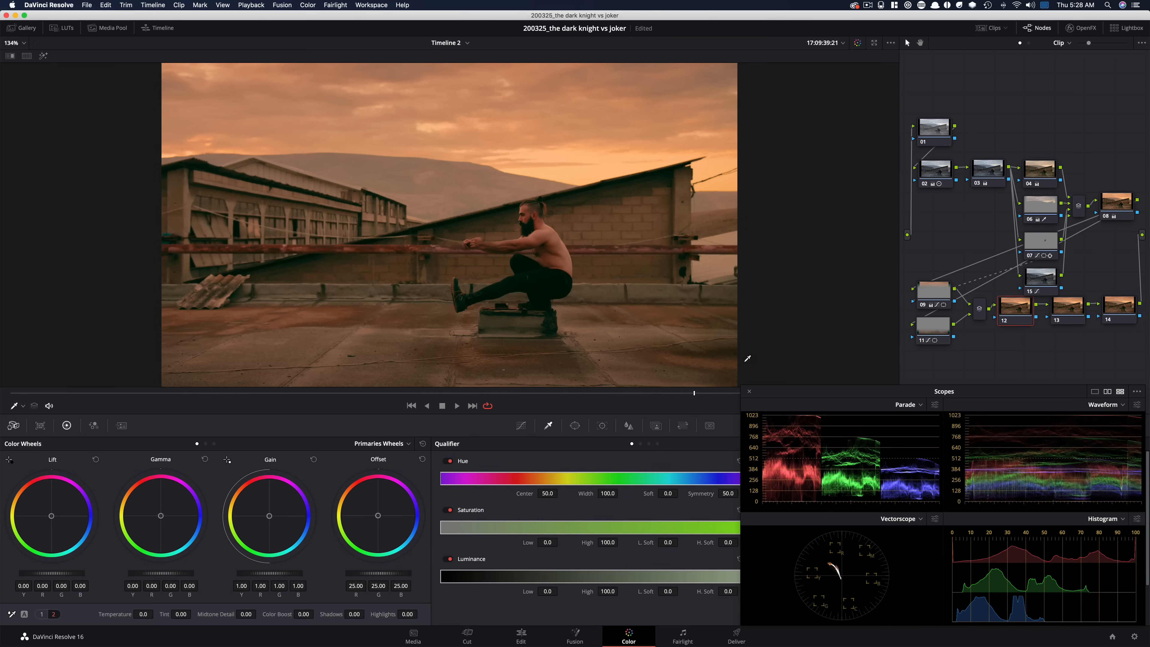
drag(833, 398, 832, 415)
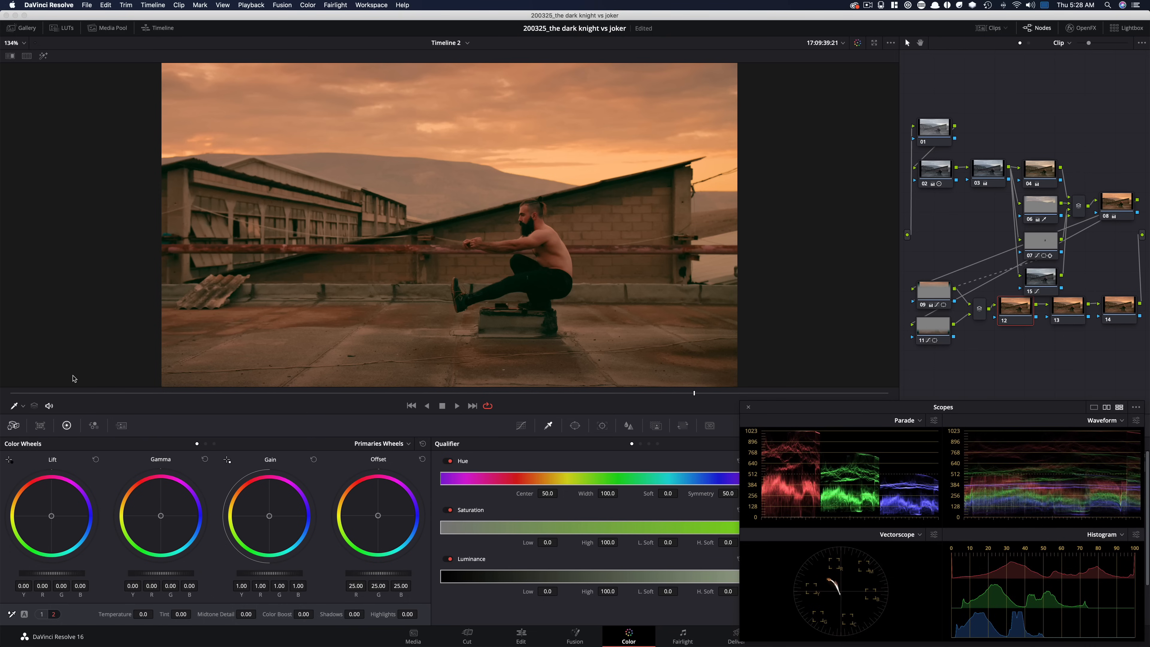
click(24, 406)
click(39, 432)
click(541, 230)
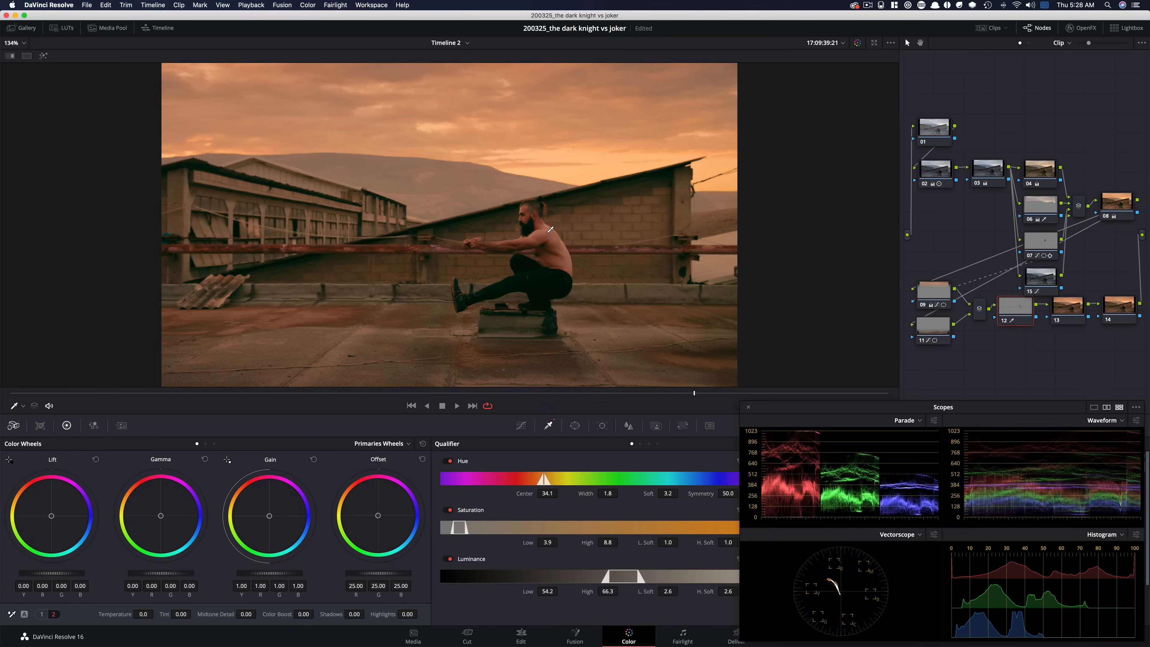
Step: Refine node 12's skin qualifier: hue width 2.0, saturation low 5.2, luminance low 58.3 and matte blur radius 25.4, checking it with Highlight
key(shift+h)
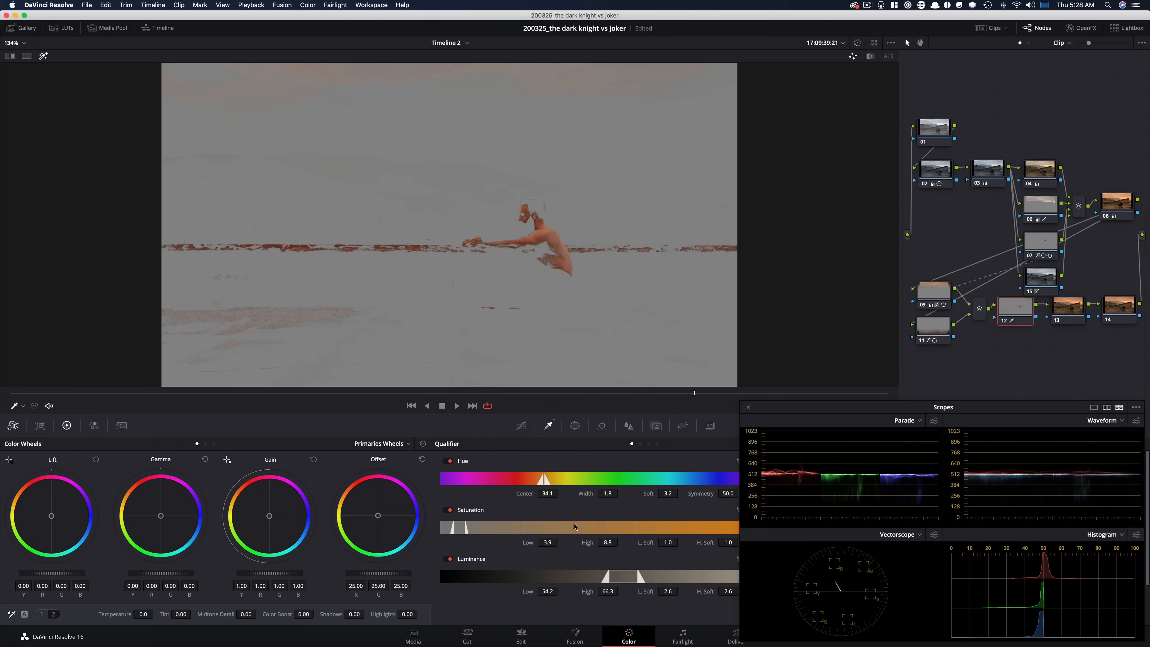
drag(547, 591, 560, 591)
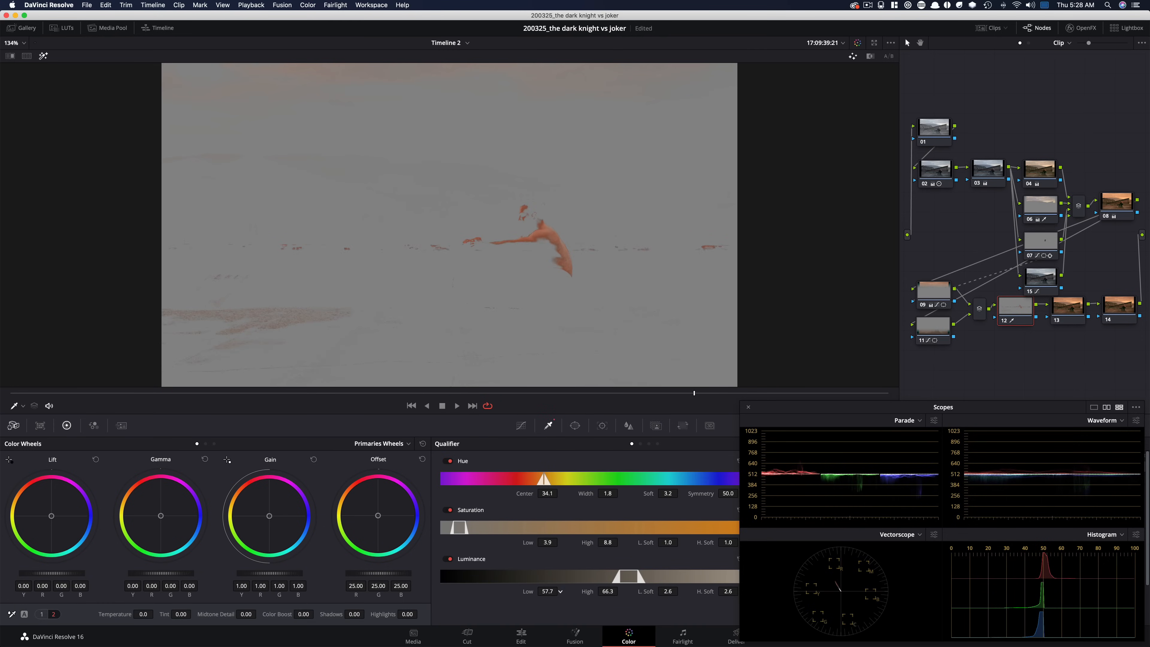
drag(549, 494, 620, 493)
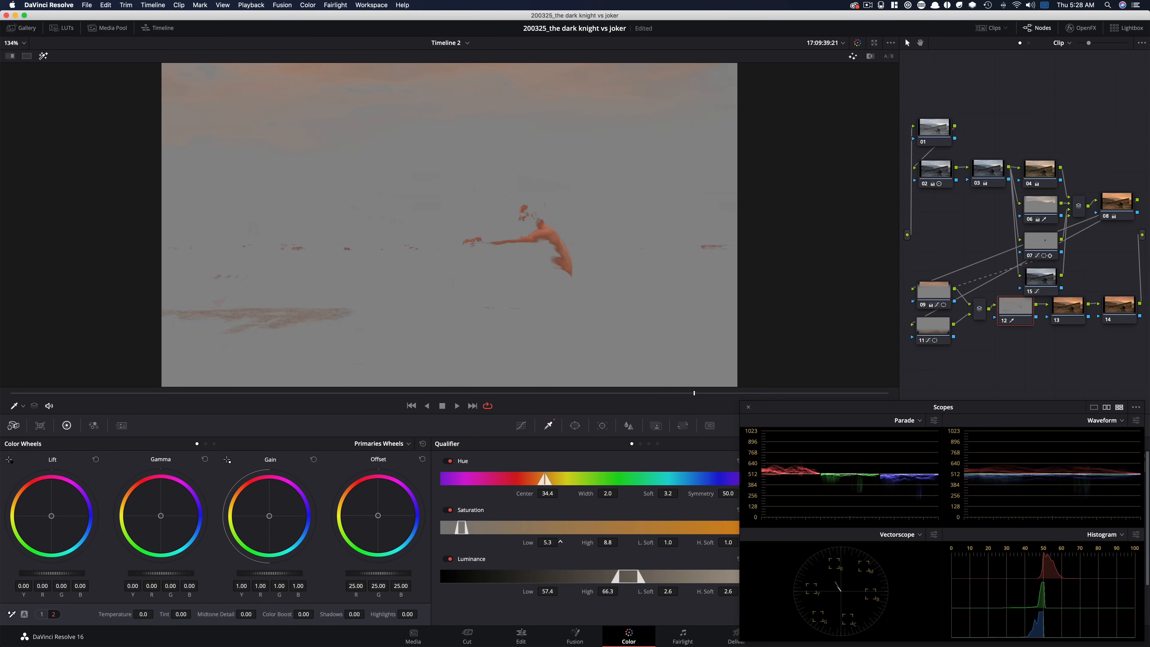
drag(547, 543, 561, 543)
drag(548, 591, 560, 592)
key(shift+h)
key(super+shift+w)
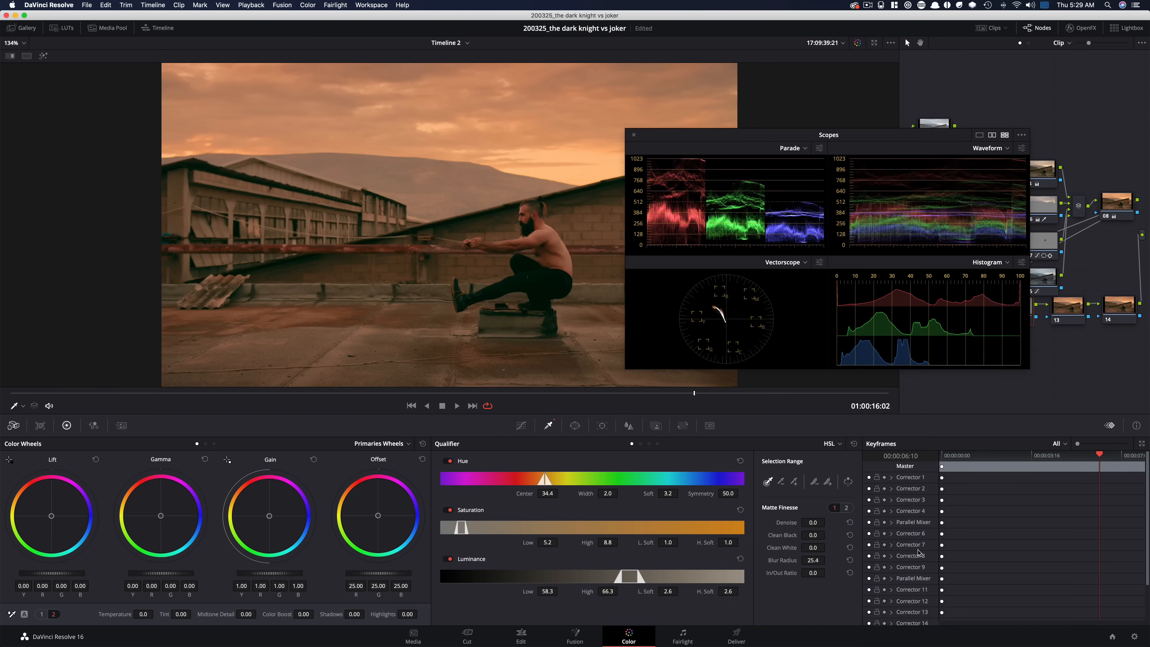
drag(729, 142, 845, 413)
Step: Beside the Joker reference, set node 12's gain to red 1.06, green 1.04, blue 0.85 and highlights to -20.38, toggling the node to check
key(alt+super+w)
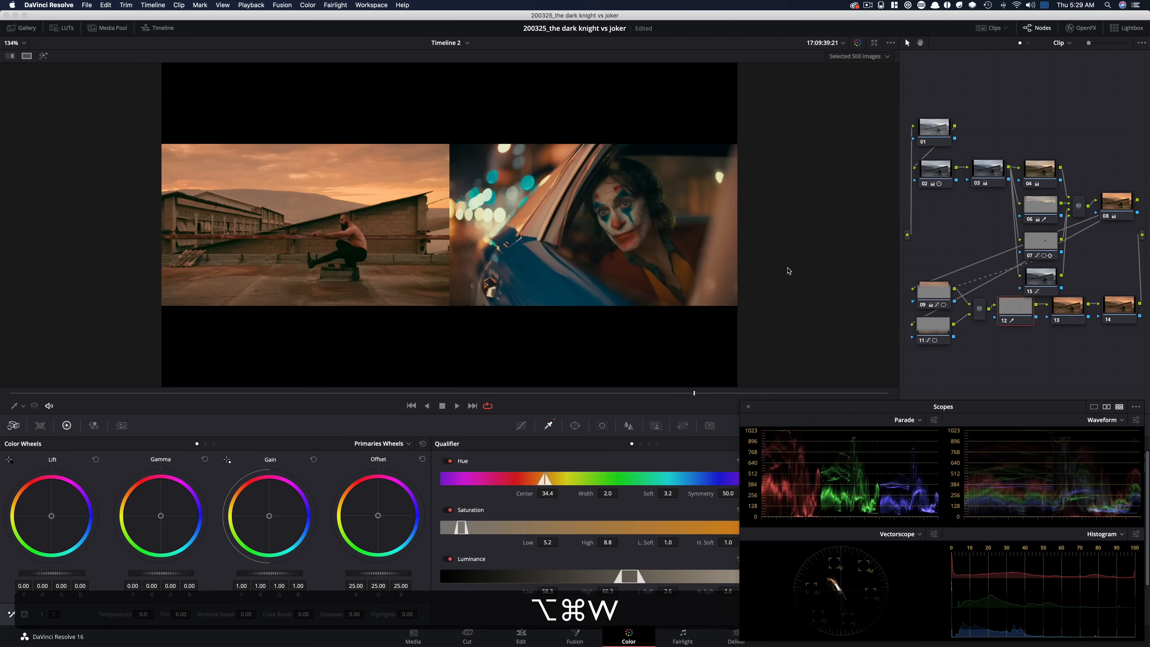
key(super+equal)
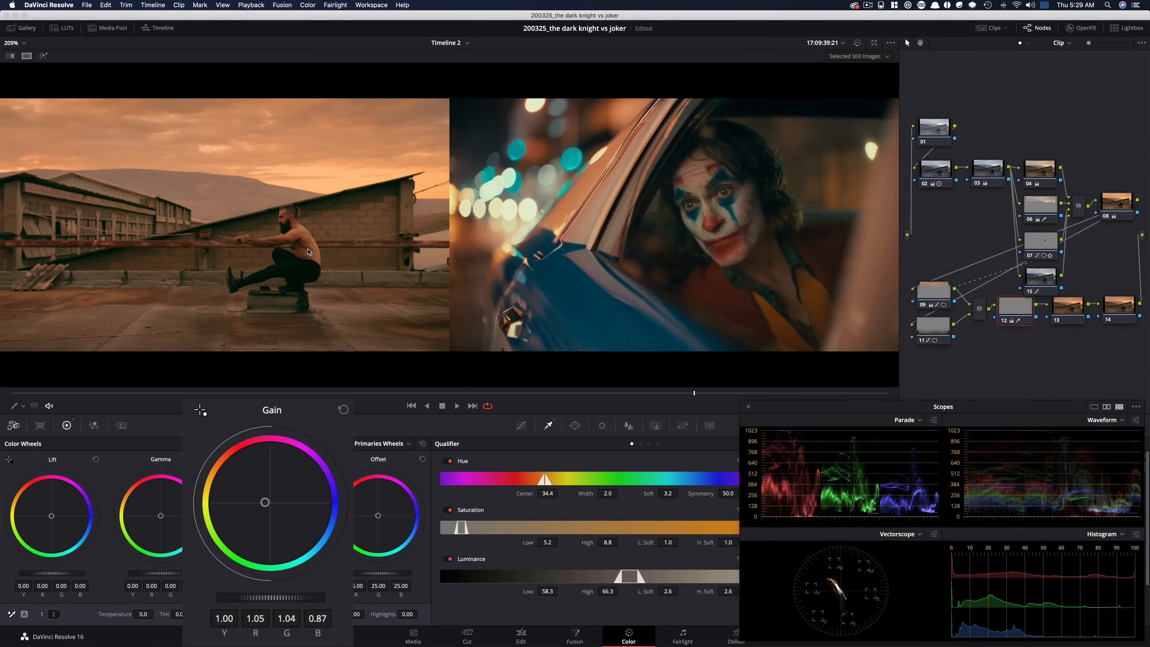
key(super+d)
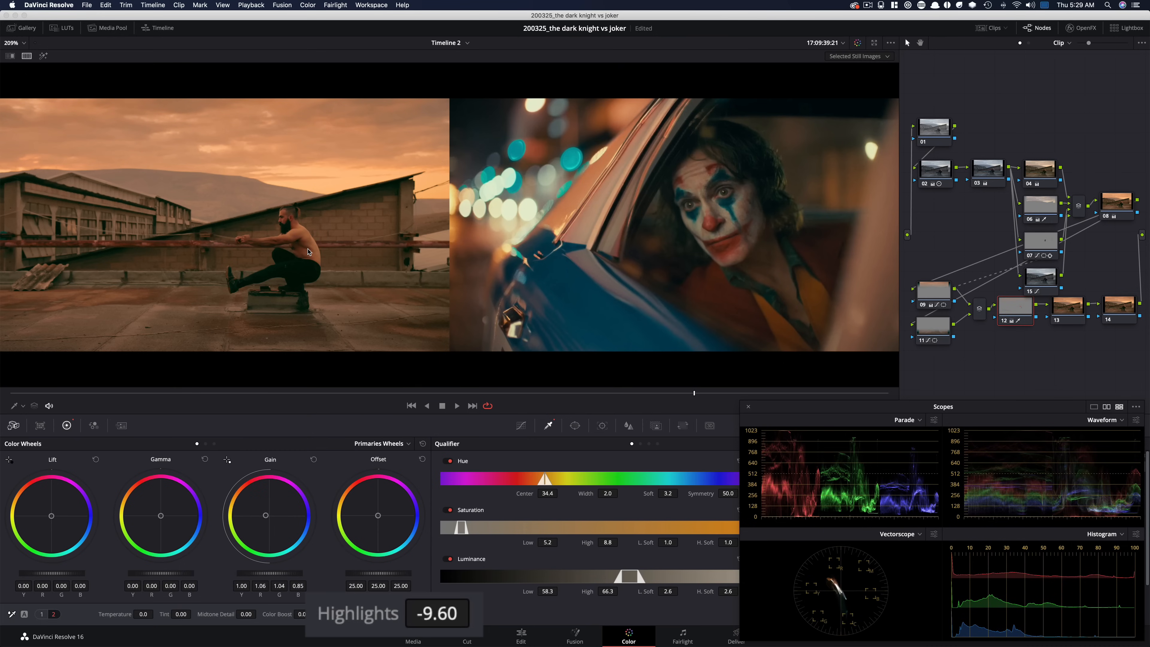
key(super+d)
key(super+d)
key(super+d)
key(super+d)
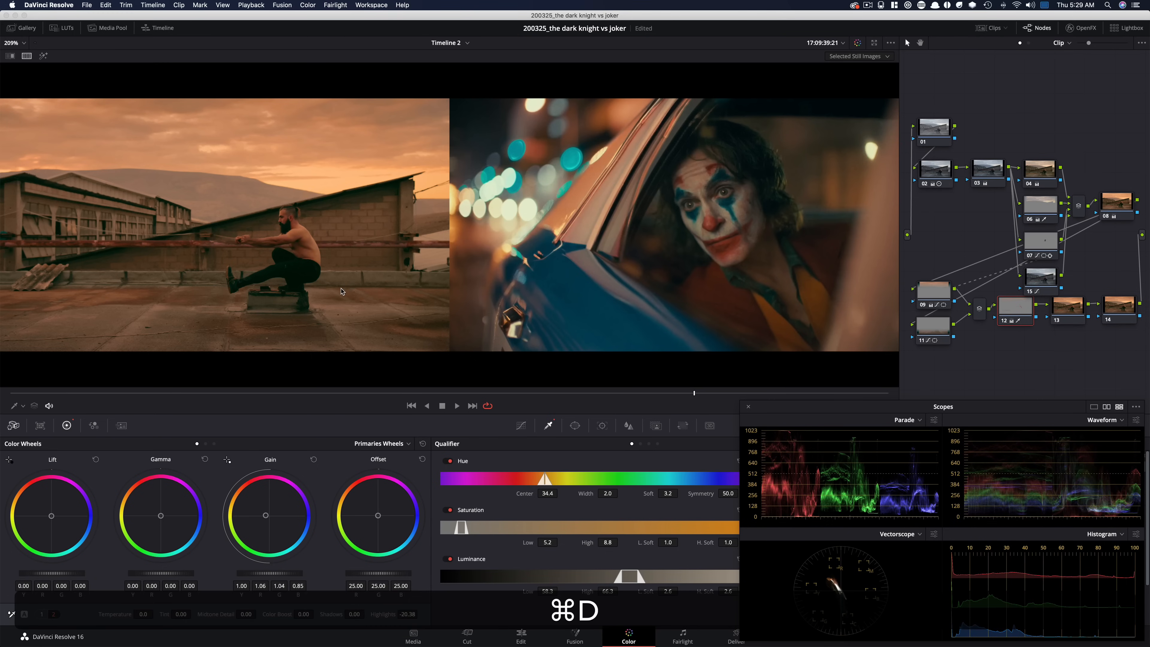
Step: Compare node 12 on and off with the clip filling the viewer, and return to the split screen with the Joker reference
key(super+w)
key(super+w)
key(super+d)
key(super+d)
key(super+d)
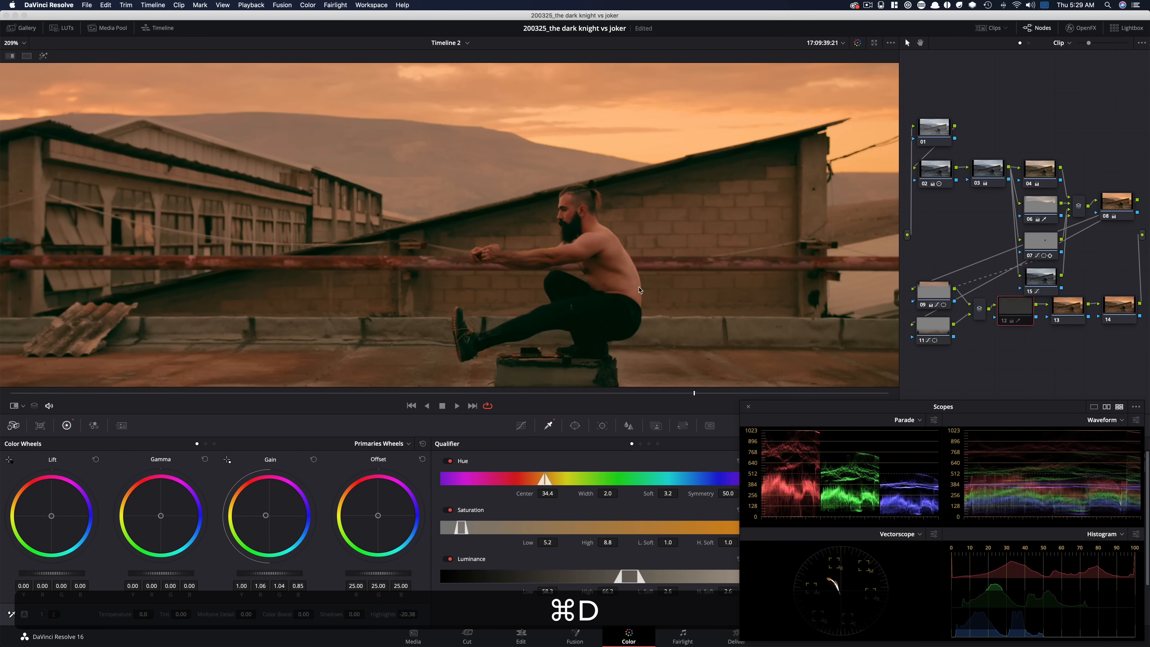
key(super+d)
key(super+d)
key(super+d)
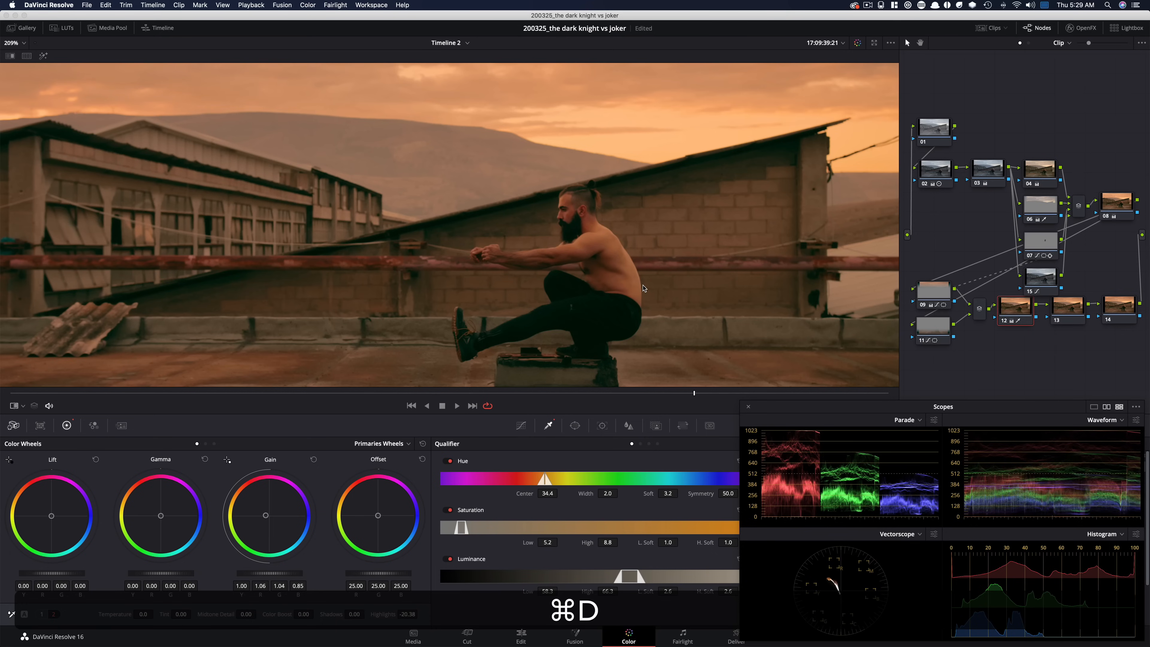
key(alt+super+d)
key(alt+super+w)
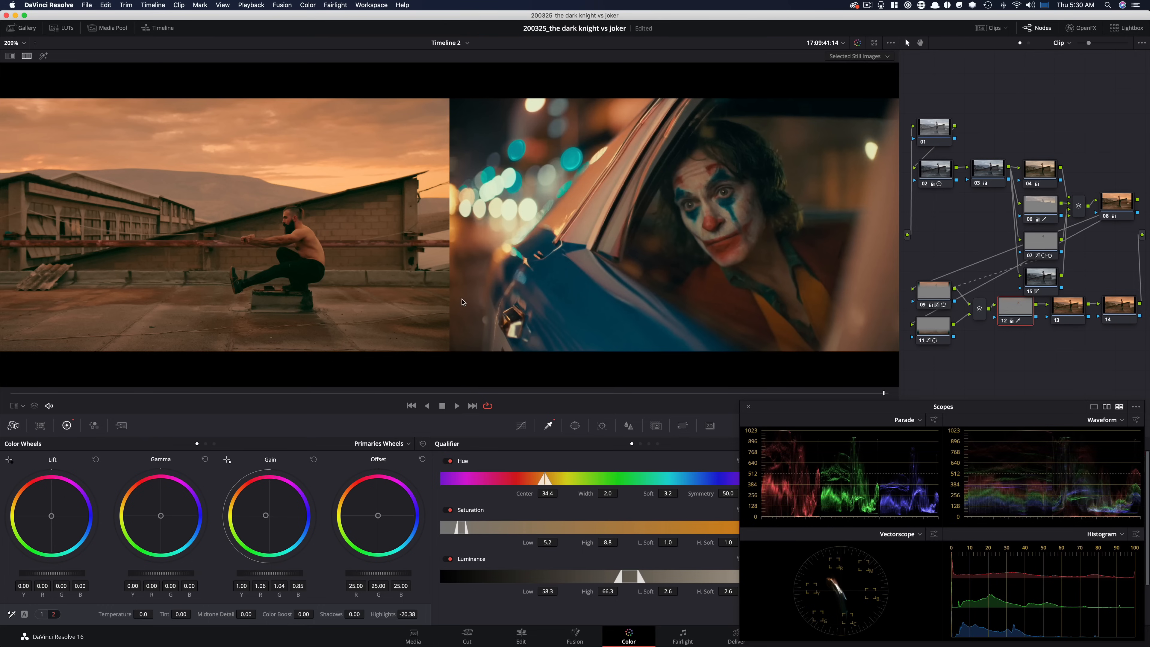
Step: Sharpen the image on node 13 by lowering the blur radius to 0.47
click(1082, 317)
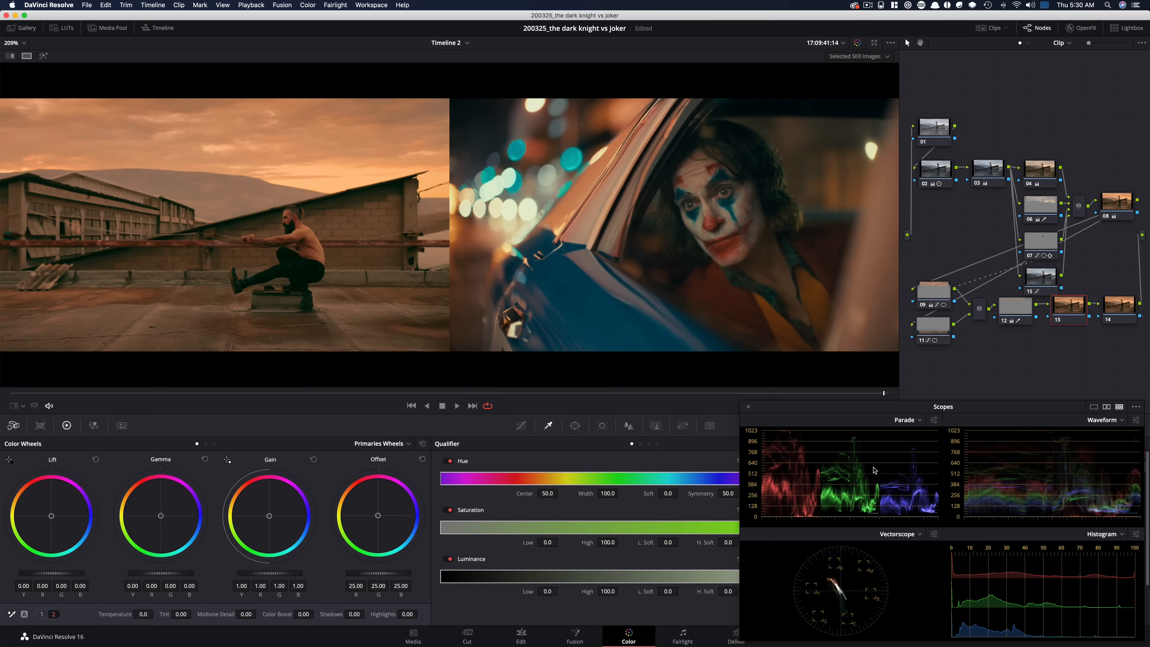
click(629, 425)
drag(472, 524, 481, 525)
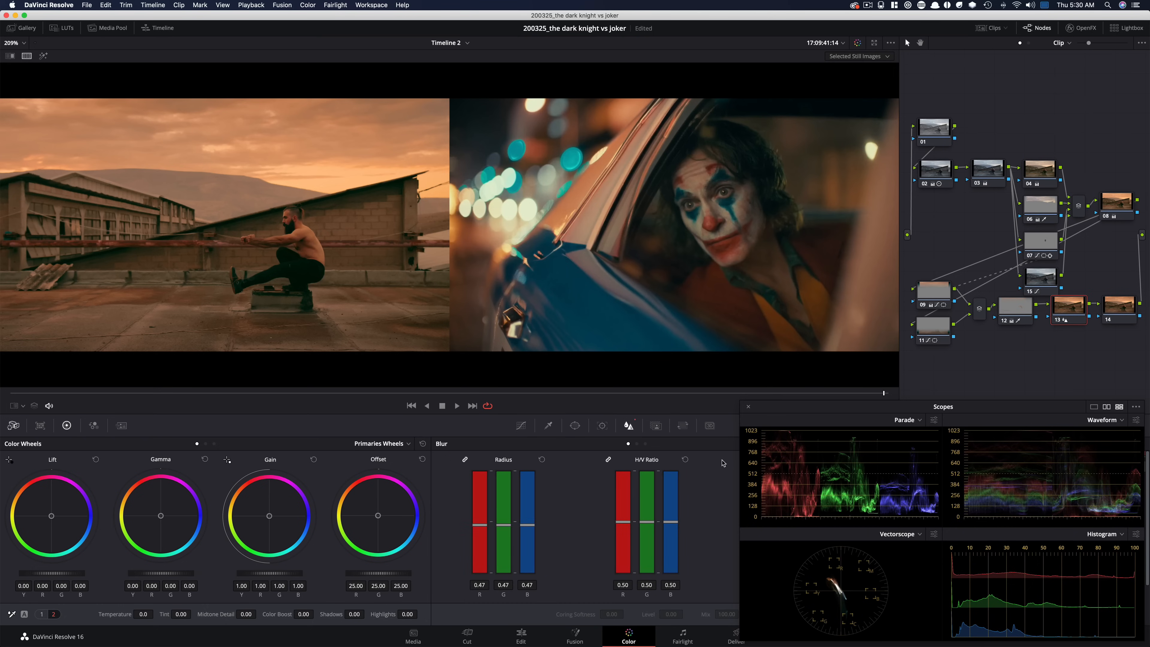
Step: Add Film Grain to node 14 from the 35mm 400T preset, with grain size 0.285 and grain strength 0.377
click(1120, 311)
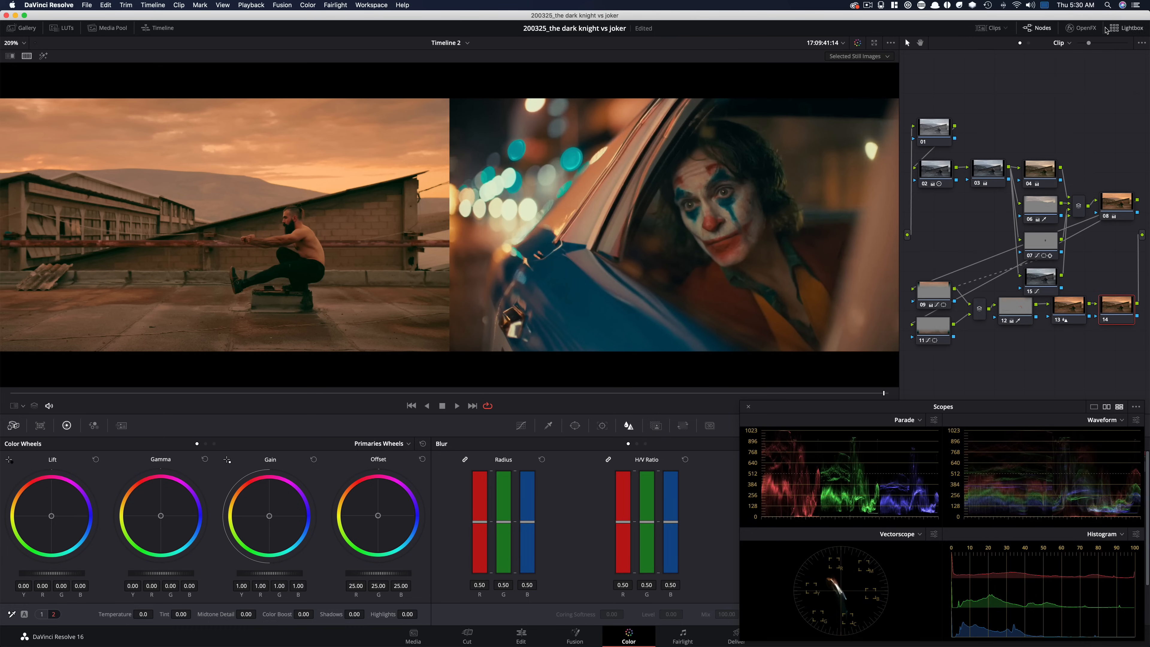
click(1081, 27)
drag(886, 227, 804, 218)
drag(1011, 106, 884, 303)
click(1075, 100)
click(1071, 199)
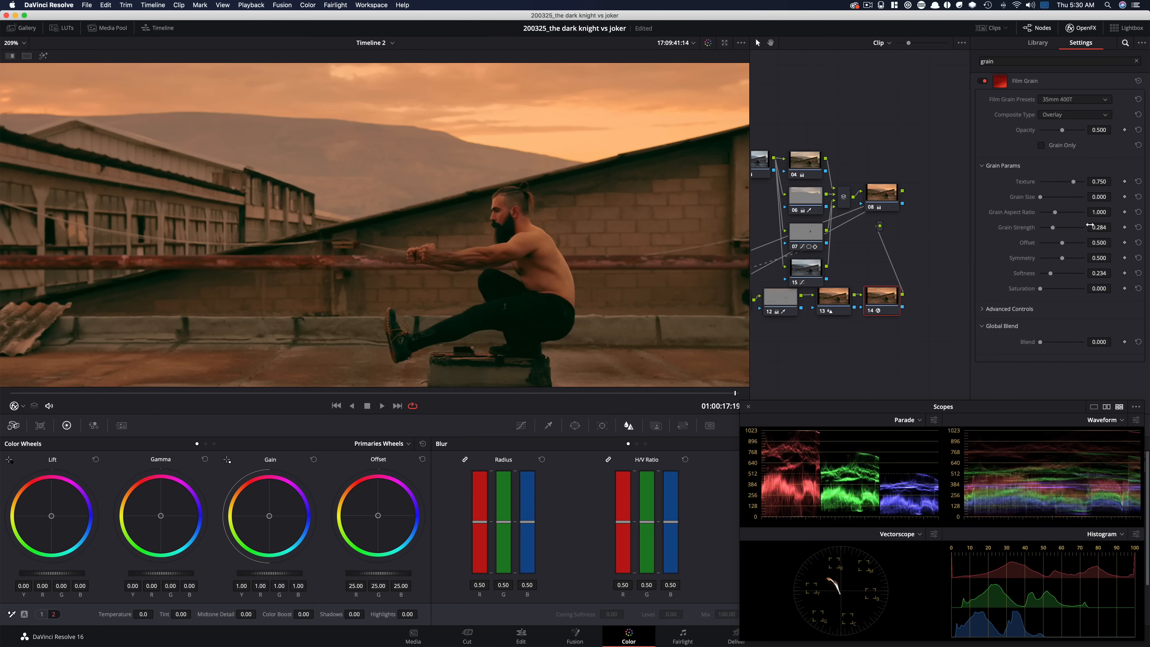
drag(1049, 200, 1055, 199)
Step: Check the film grain on the clip by toggling node 14 and the whole grade off and on
key(shift+super+d)
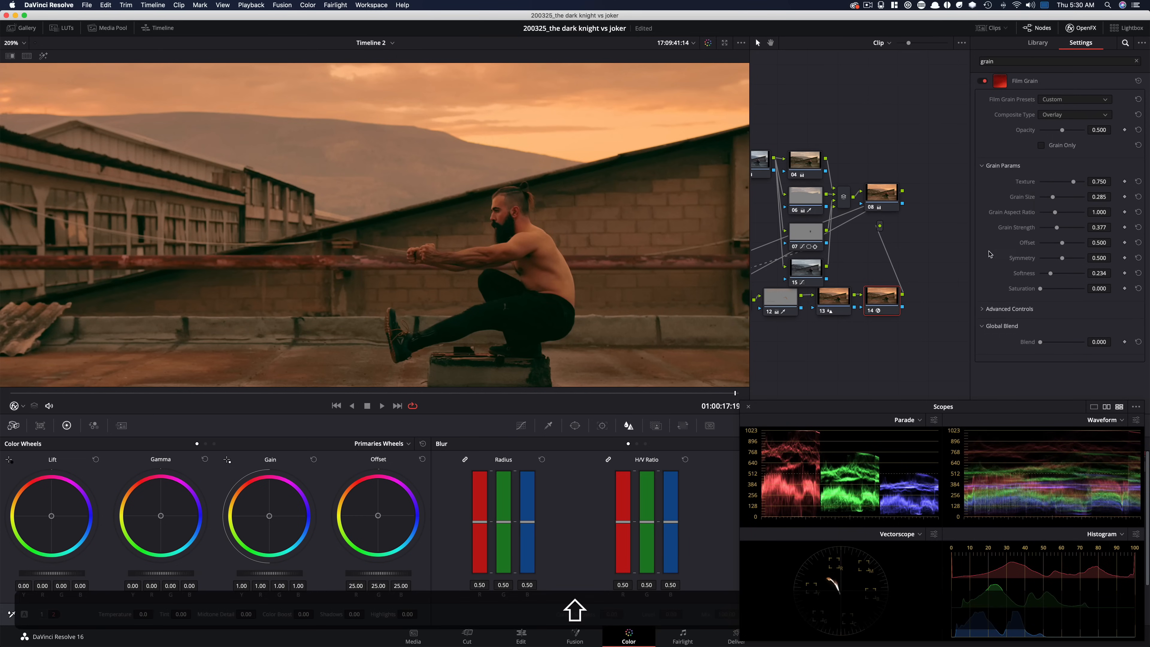
key(super+d)
key(shift+super+d)
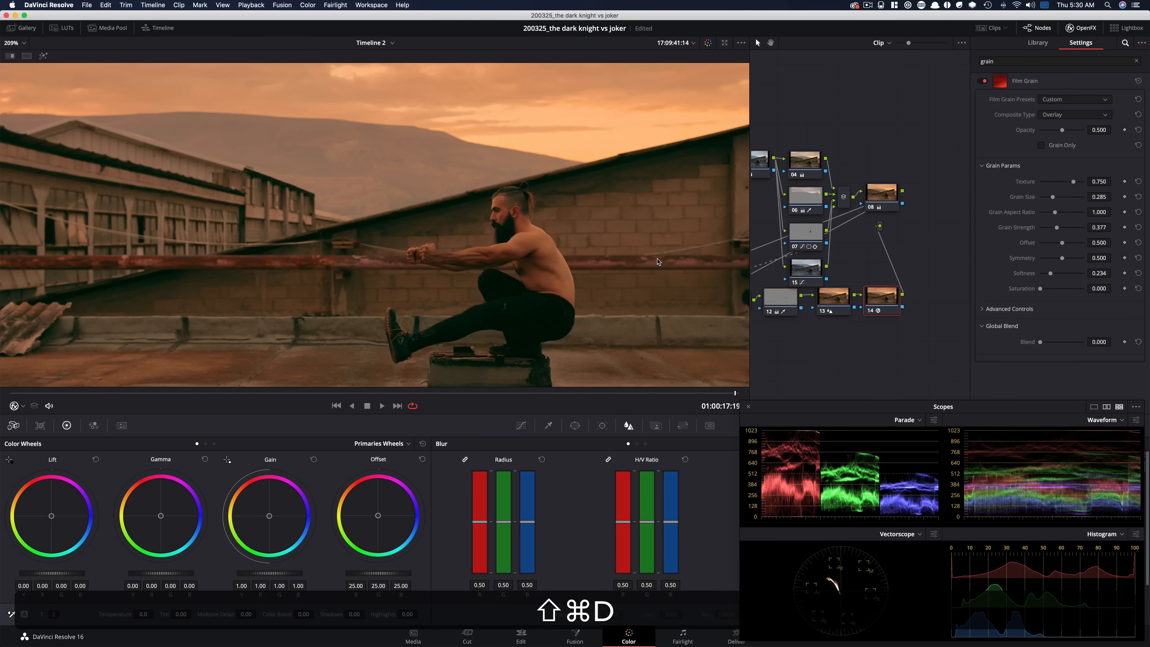
key(shift+d)
key(shift+d)
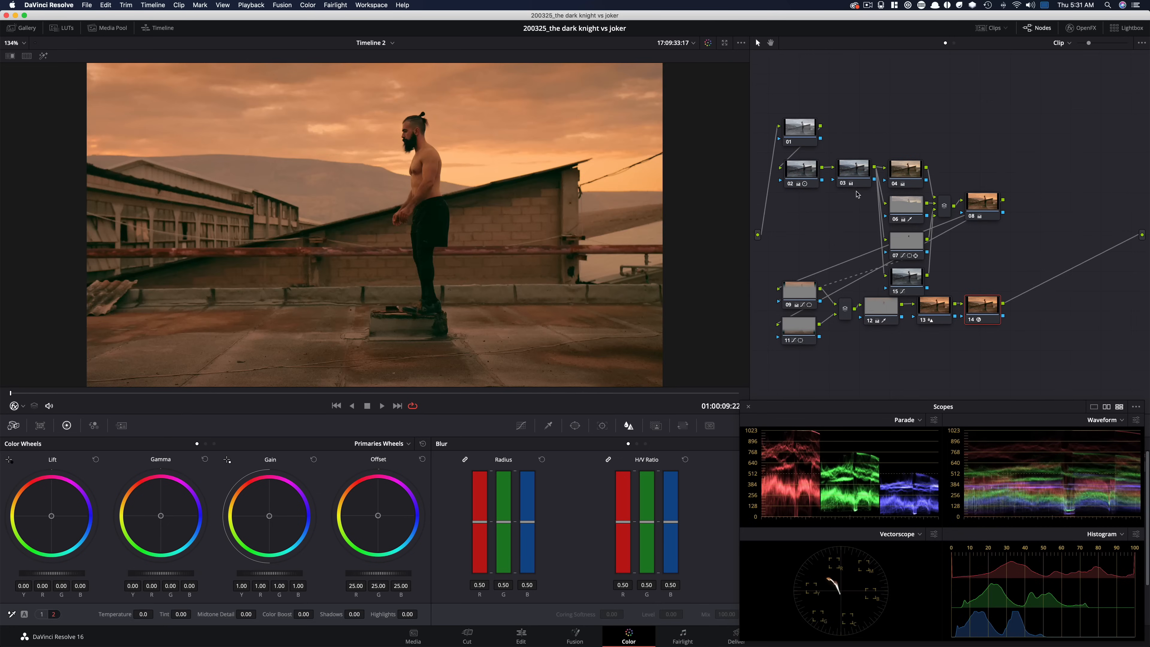
Step: Disable all nodes and view the ungraded squatting frame beside the Joker reference in a widened, enlarged split screen
key(super+d)
key(alt+super+w)
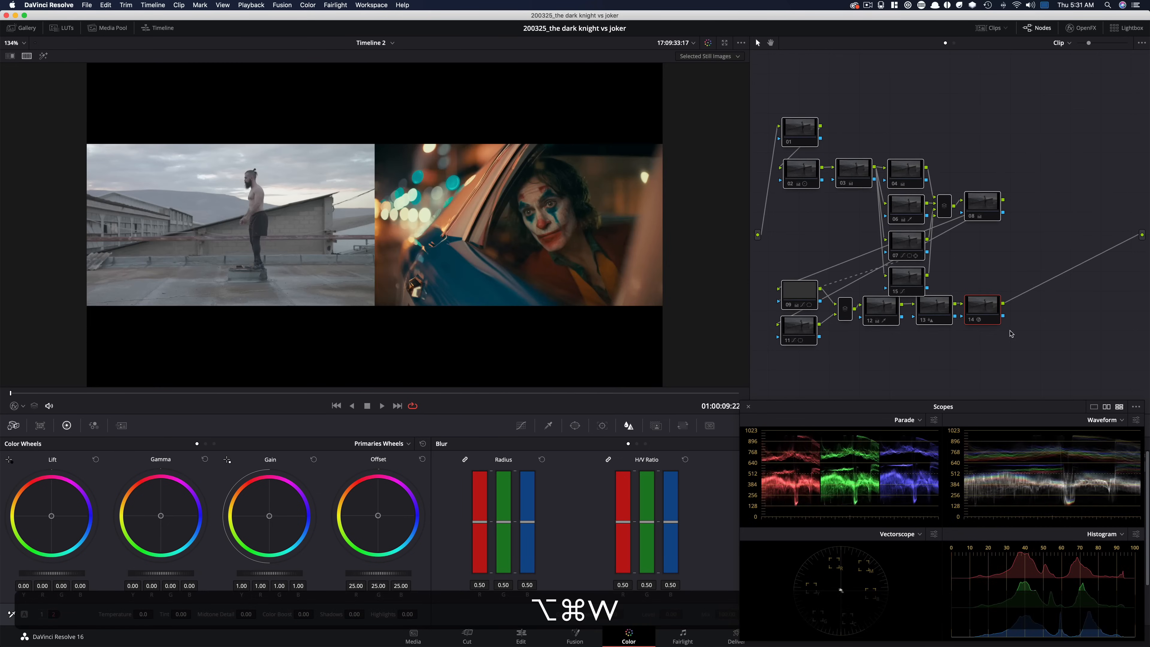
key(super+equal)
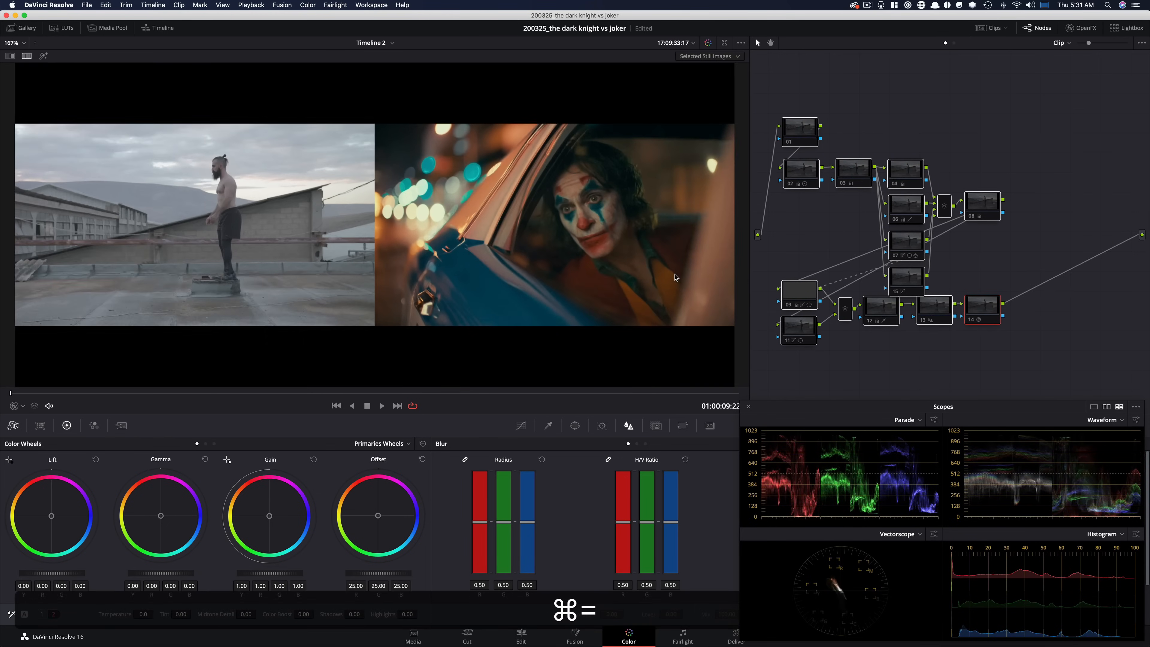
key(super+equal)
drag(750, 86, 902, 83)
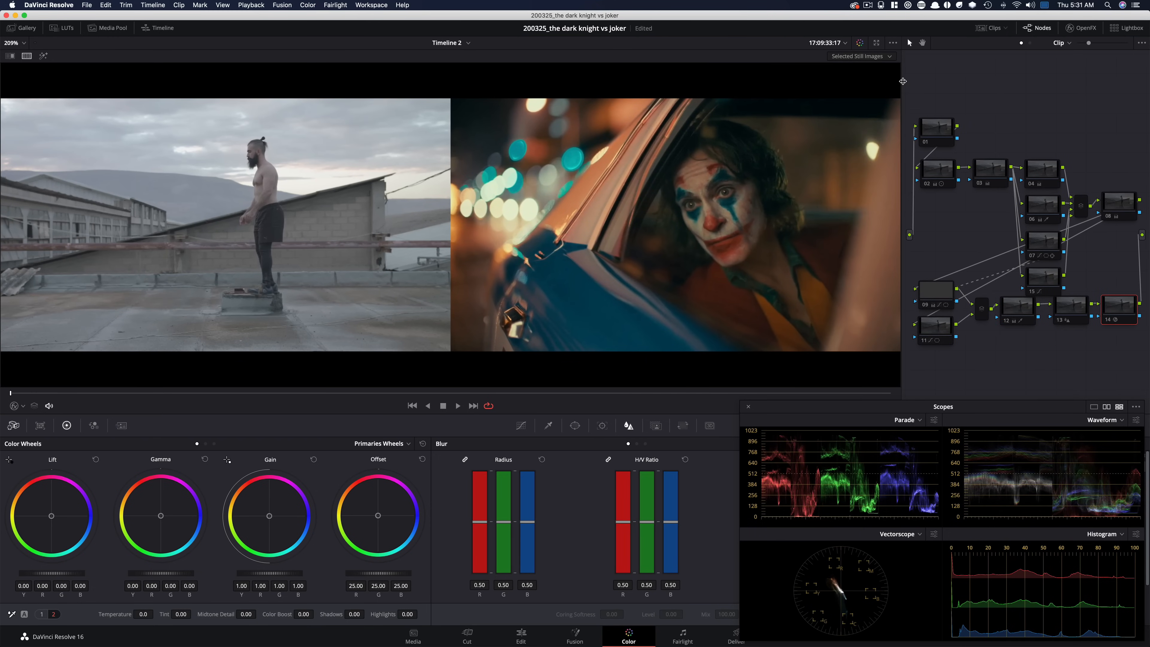
drag(311, 394, 782, 391)
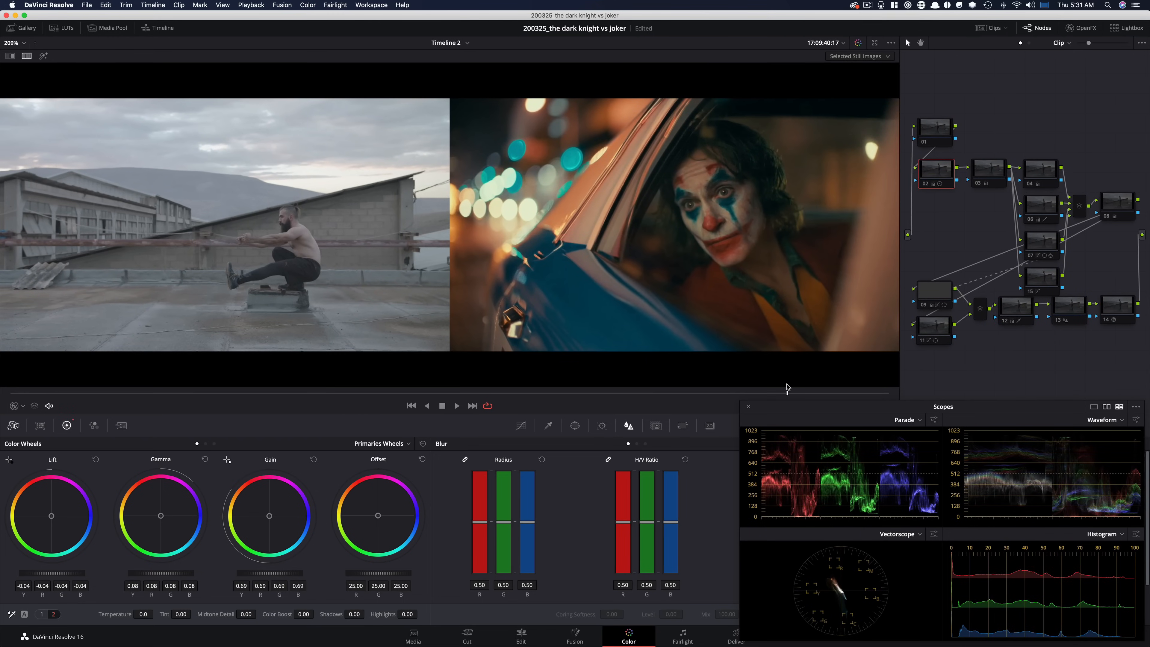
Step: Re-enable nodes 02, 03, 04, 06 and 07 one after another to review each one's contribution beside the Joker reference
key(super+d)
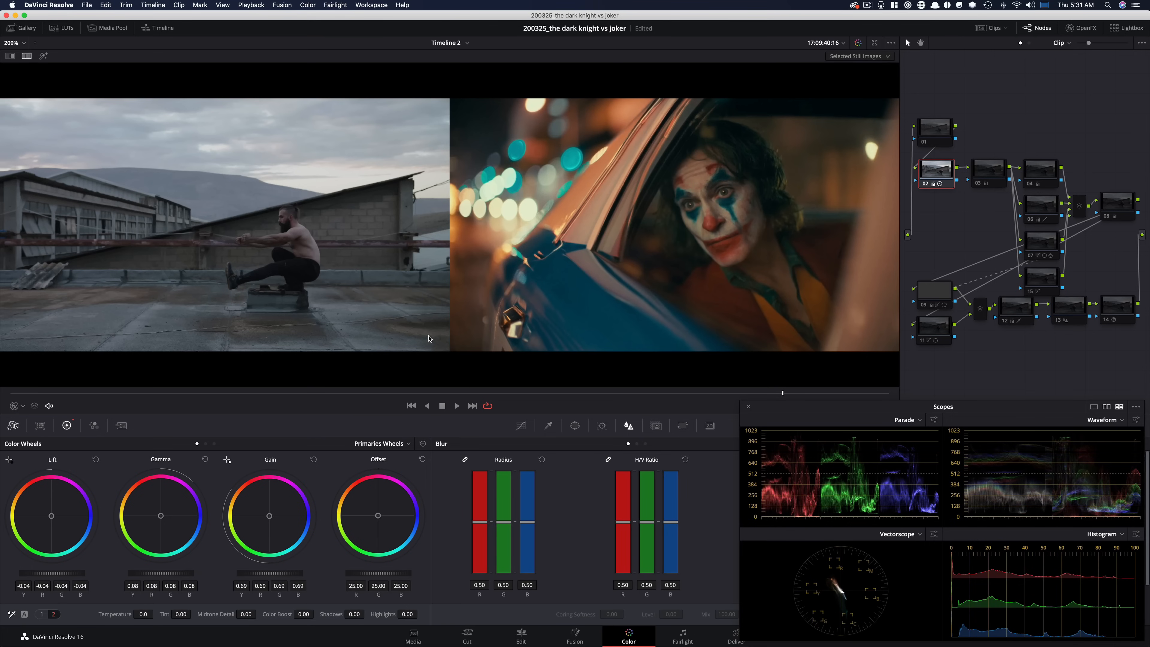
click(992, 176)
key(super+d)
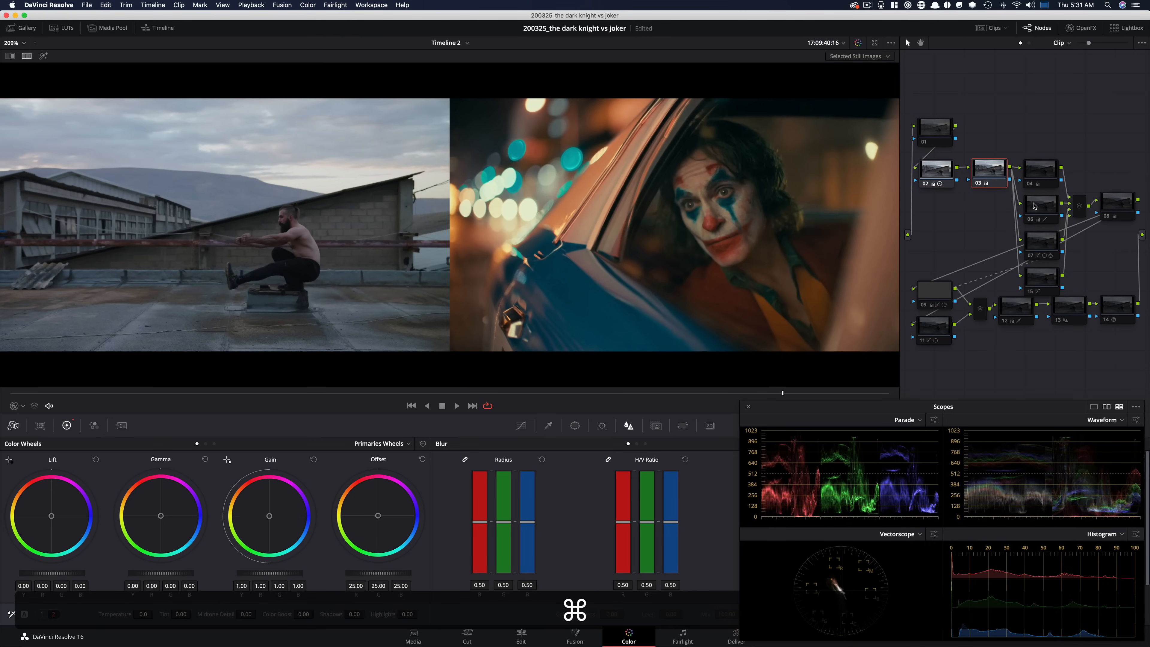
click(1037, 181)
key(super+d)
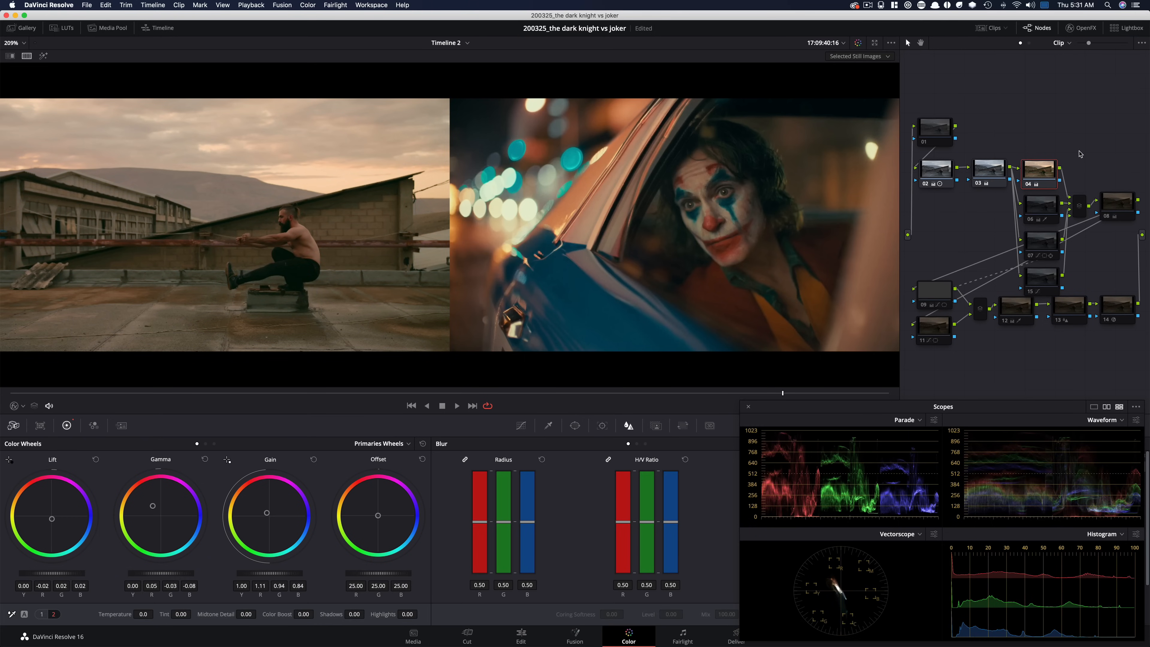
click(1054, 211)
key(super+d)
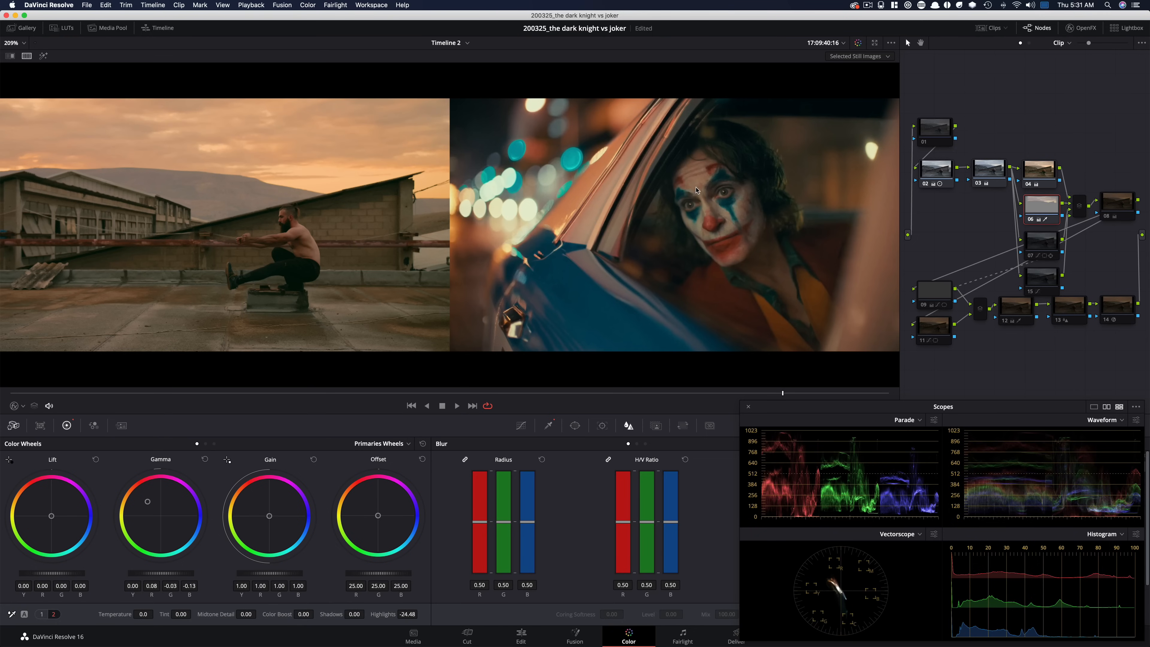
click(1055, 243)
key(super+d)
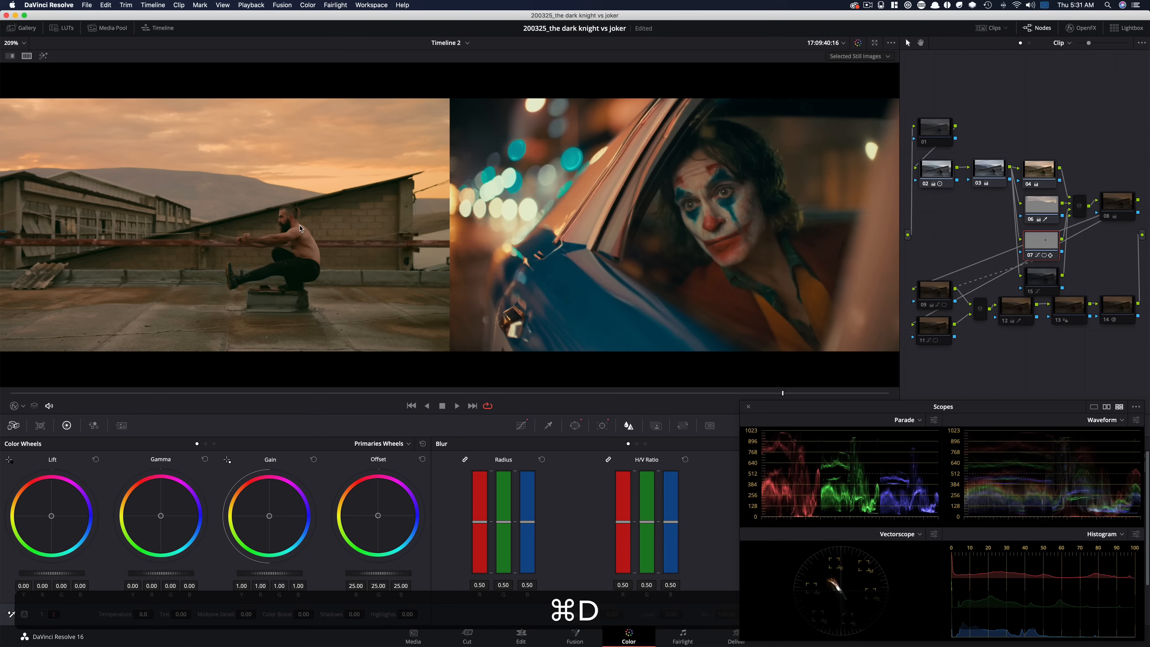
Step: Re-enable node 15 and compare the frame with it on and off, examining the hills and the rooftop
click(1041, 278)
key(super+d)
key(super+d)
key(super+d)
key(super+d)
key(super+d)
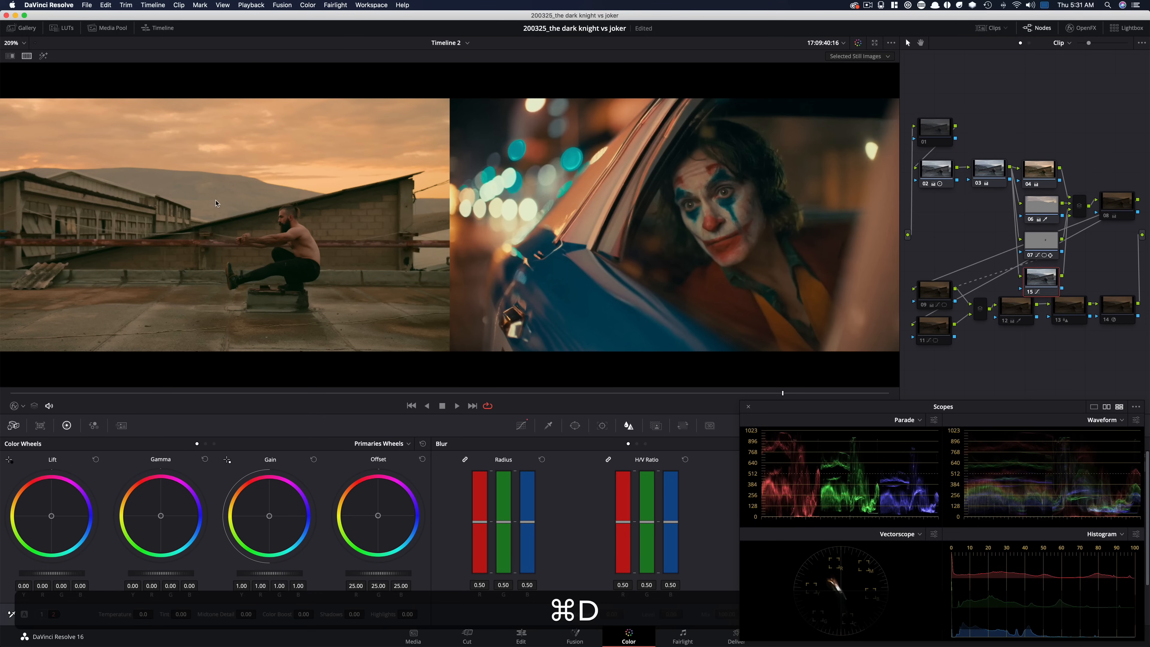
key(super+d)
key(super+d)
key(super+d)
key(super+d)
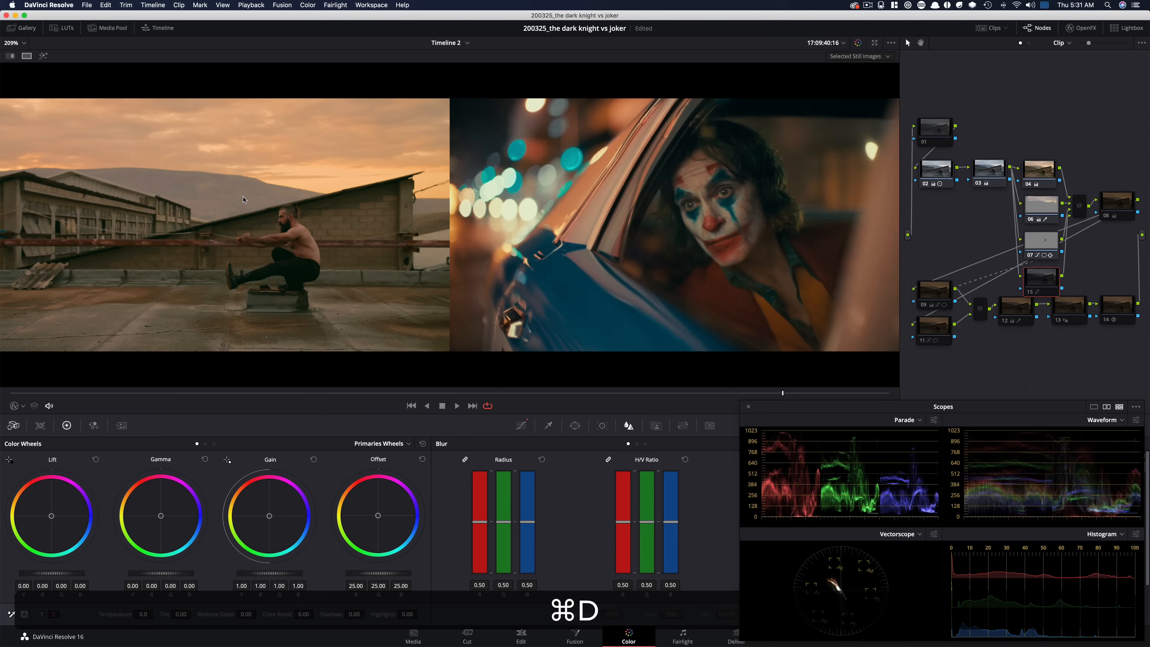
key(super+d)
key(super+d)
key(super+d)
key(super+d)
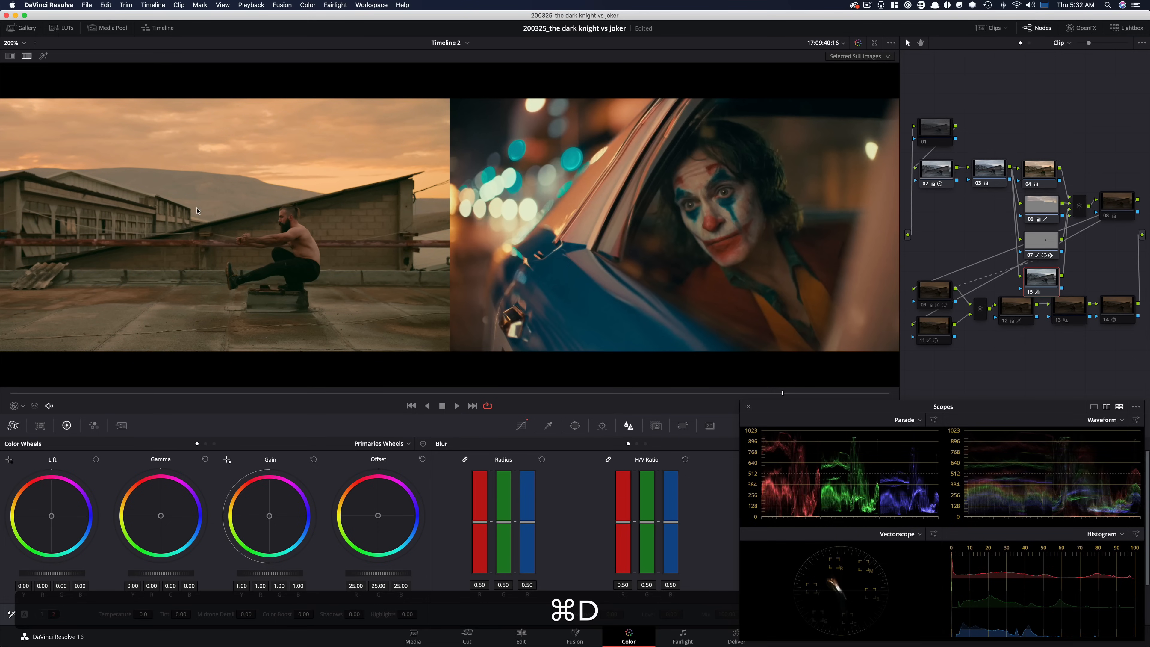
key(super+d)
key(super+d)
Step: Re-enable node 08 and compare its warm color shift on and off against the Joker reference
click(1127, 207)
key(super+d)
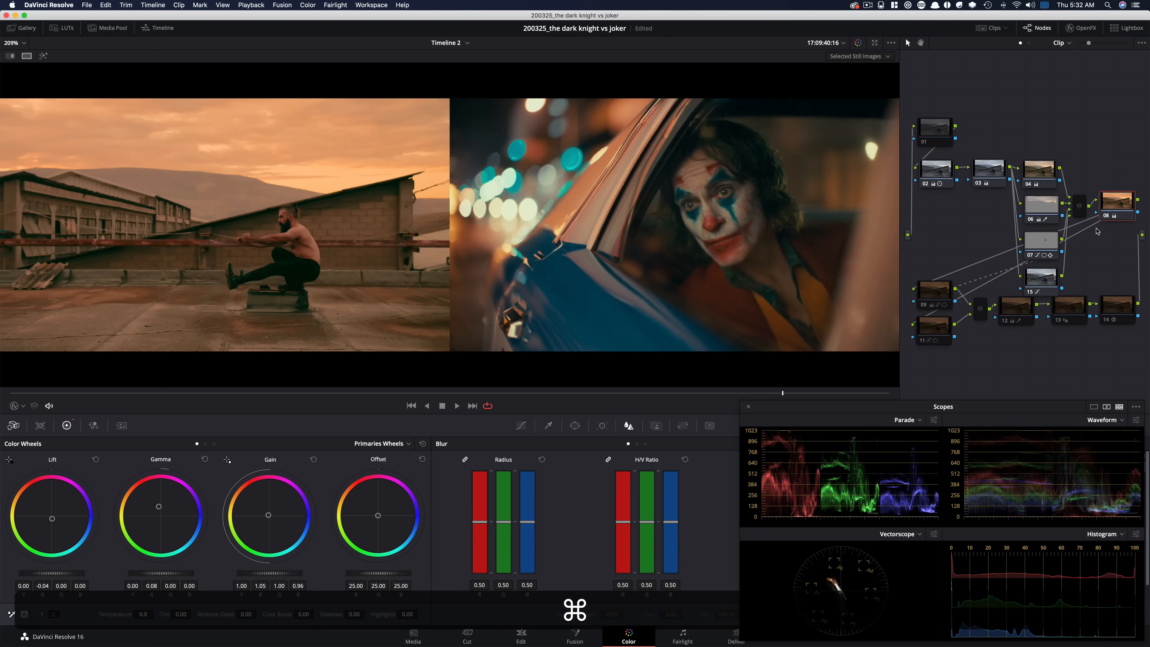
key(super+d)
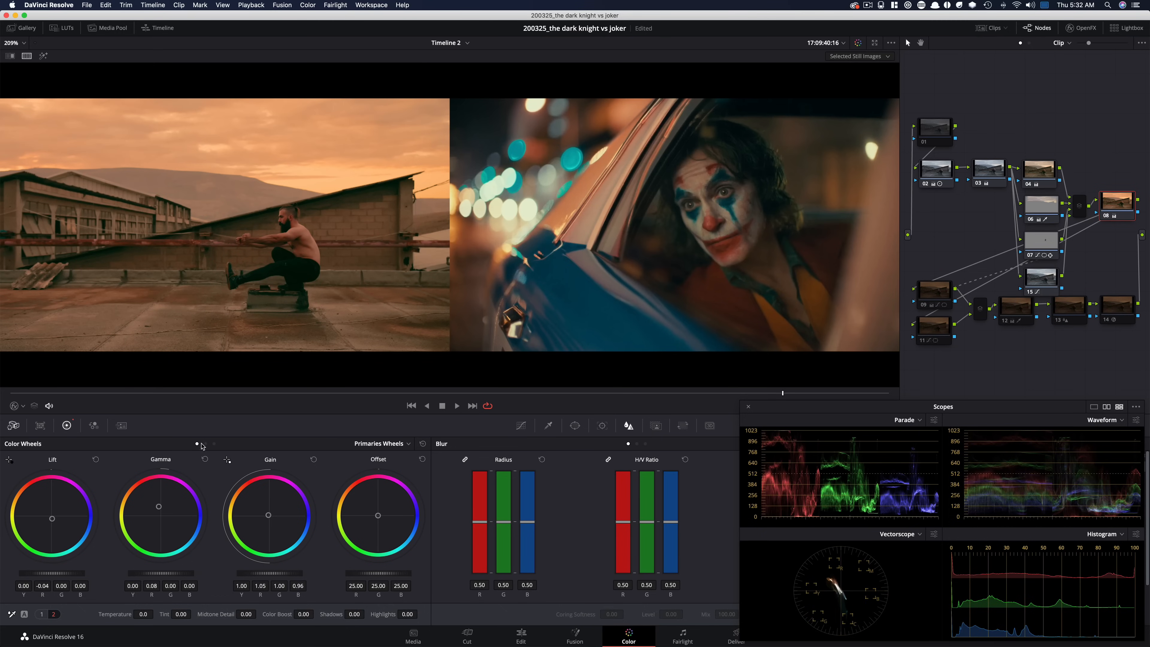
key(super+d)
key(super+d)
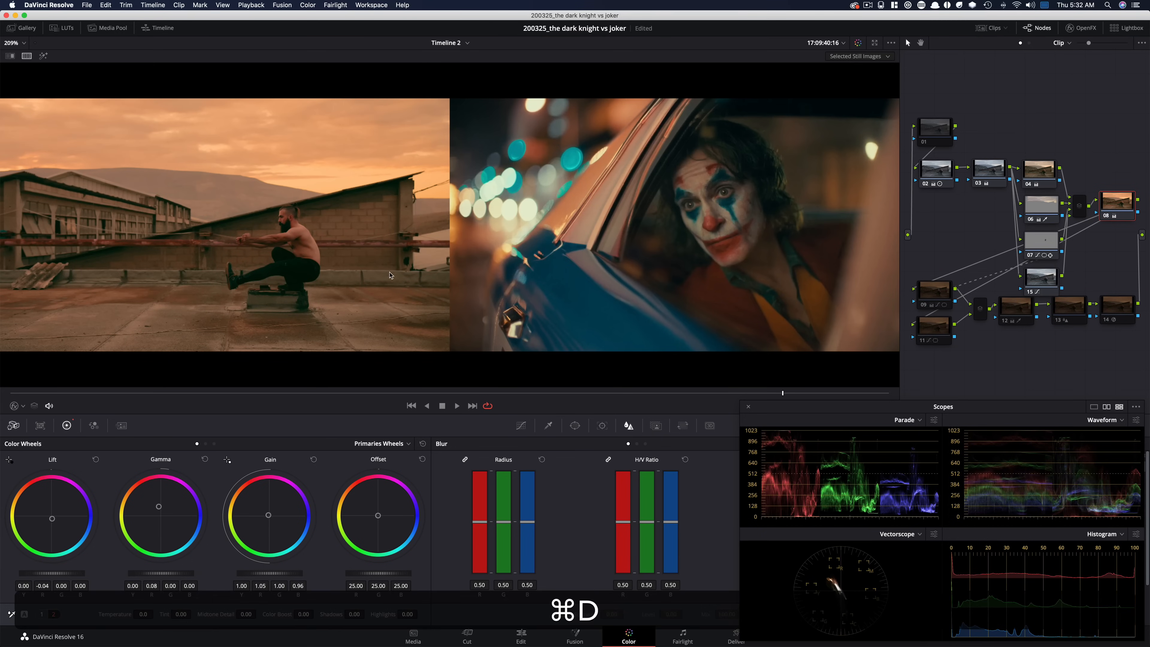
key(super+d)
key(super+d)
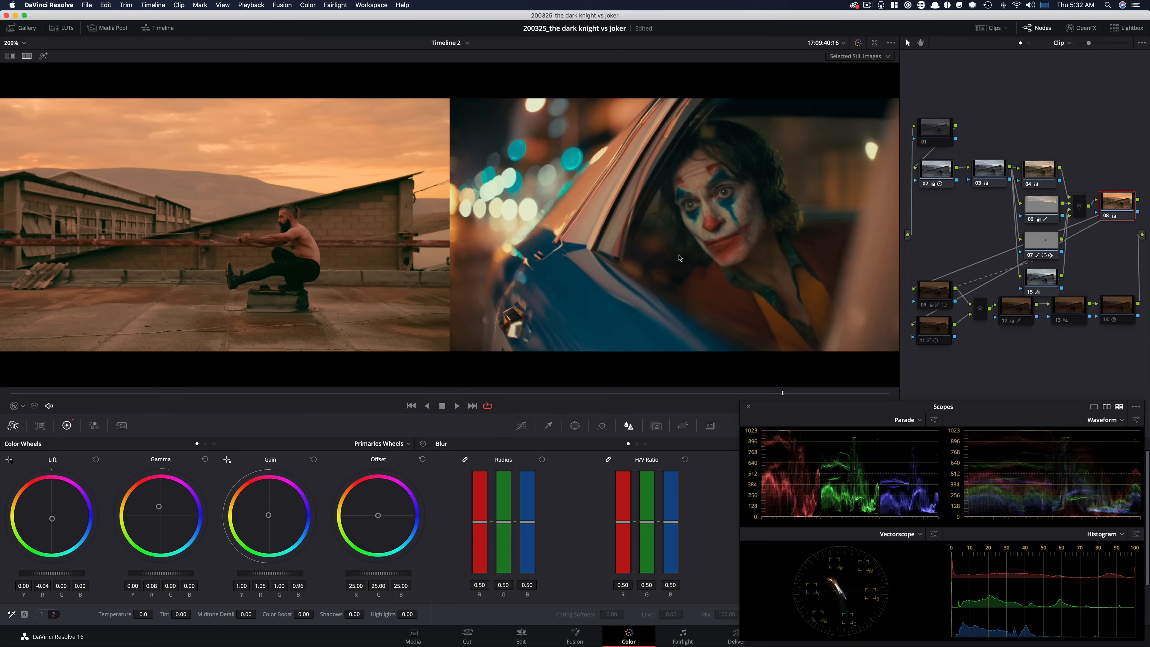
key(super+d)
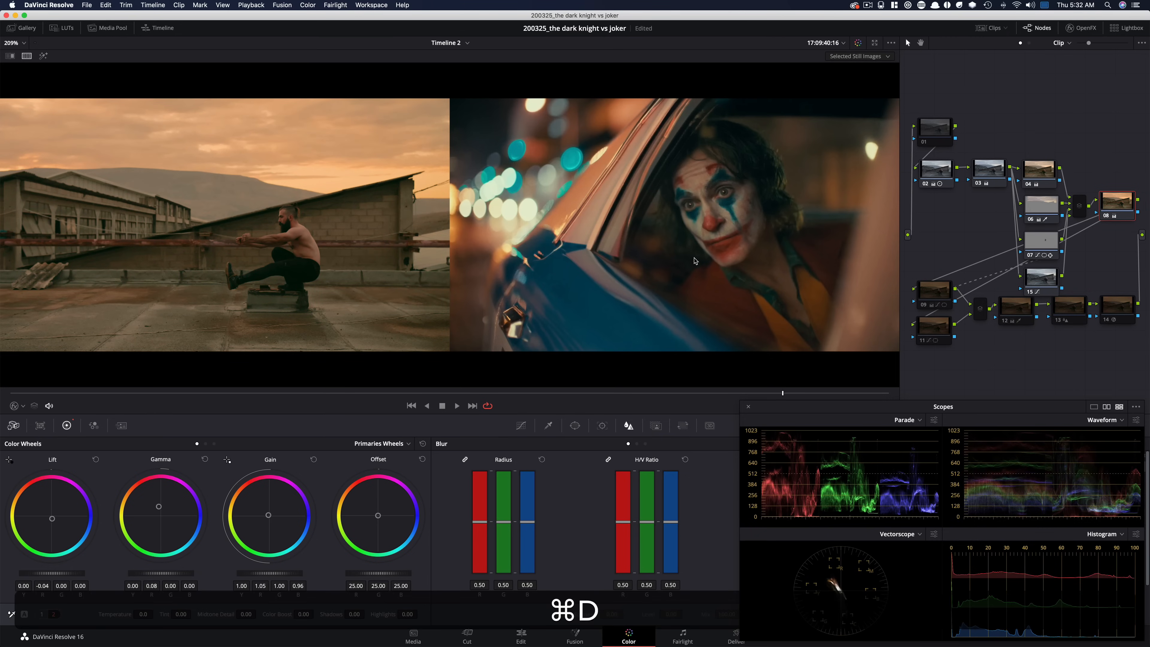
Step: Re-enable node 09 and compare the frame with it on and off beside the Joker reference
click(935, 292)
key(super+d)
key(super+d)
key(super+d)
key(super+d)
key(super+d)
key(super+d)
key(super+d)
Step: Re-enable node 11 and compare the frame with and without its correction
click(943, 329)
key(super+d)
key(super+d)
key(super+d)
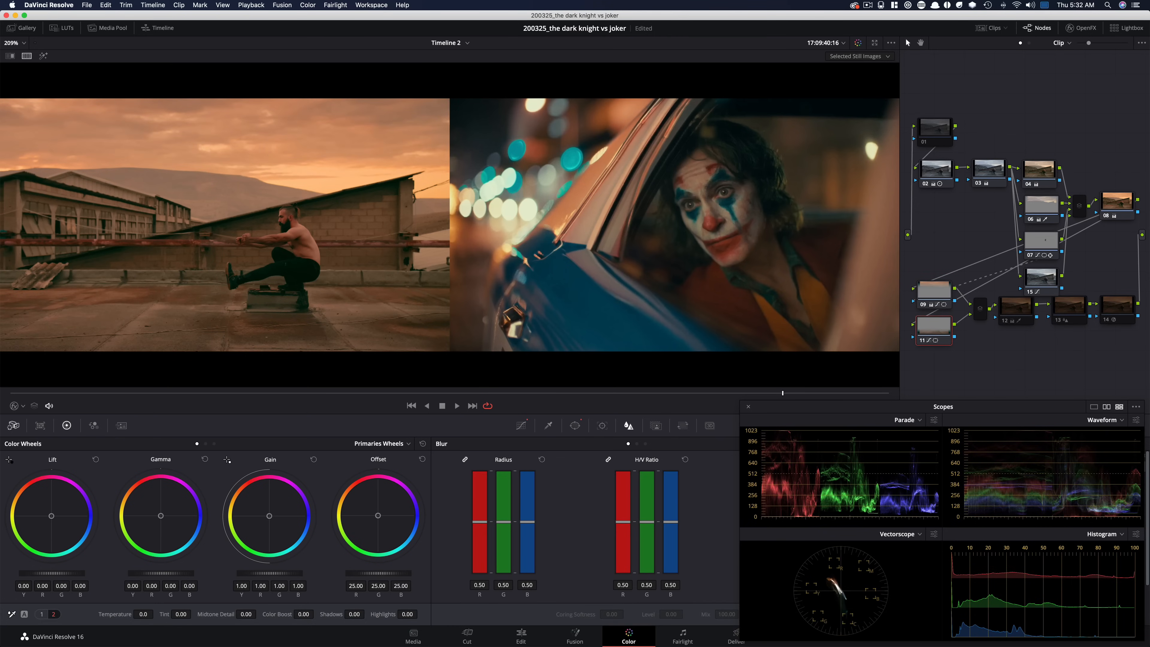
Step: Re-enable node 12 and compare its gain and highlights adjustment on and off against the Joker reference
click(1017, 308)
key(super+d)
key(super+d)
key(super+d)
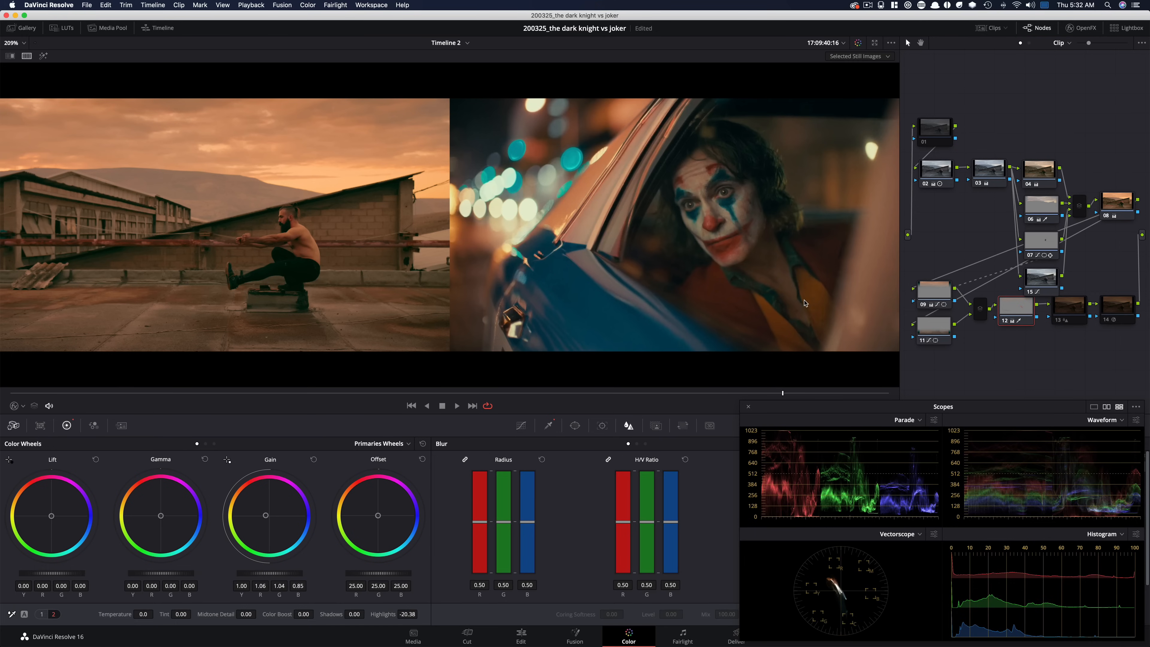
key(super+d)
key(super+d)
Step: Re-enable nodes 13 and 14, compare the frame with and without node 14, and leave node 14 disabled
click(1069, 307)
click(1118, 309)
key(super+d)
key(super+d)
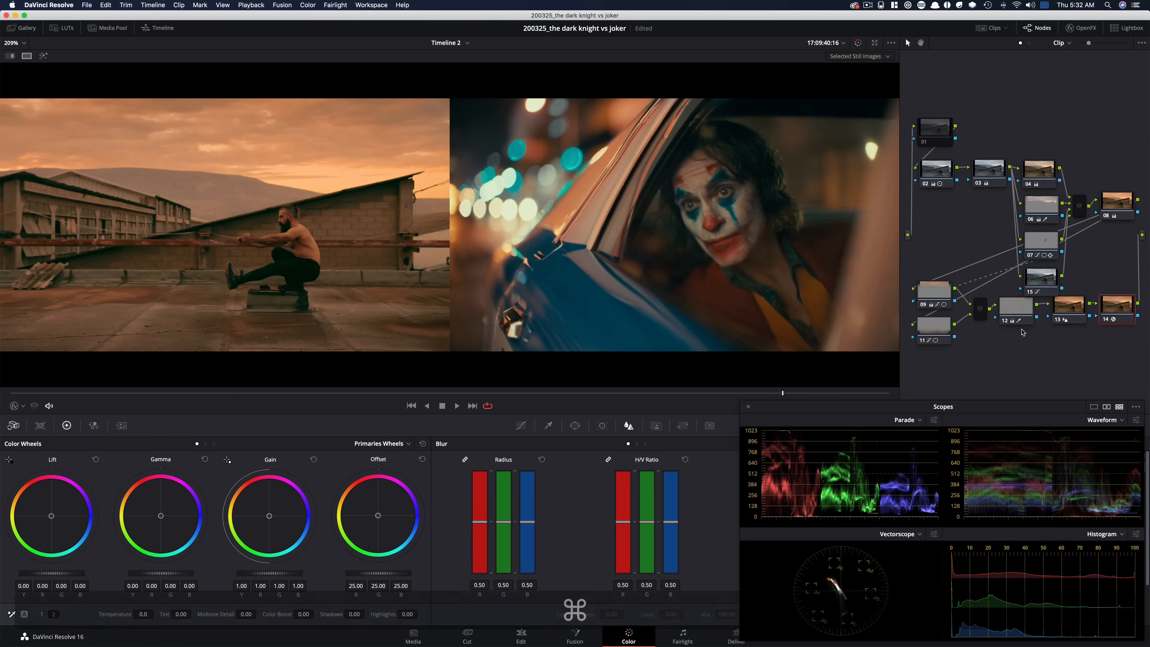
key(super+d)
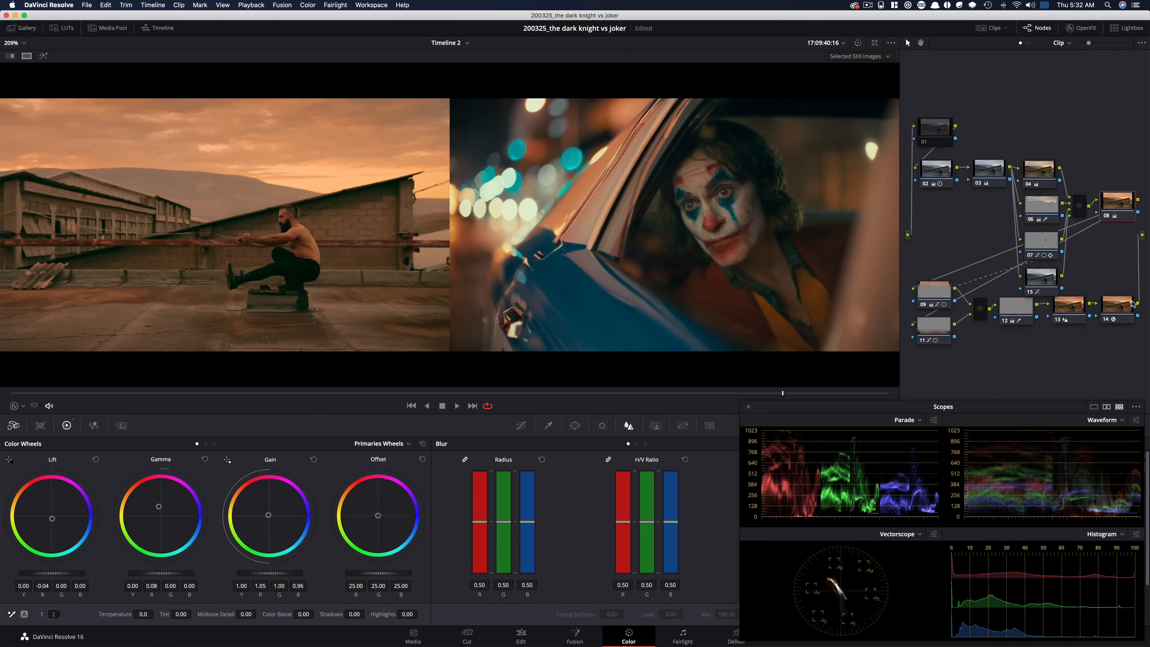
key(super+d)
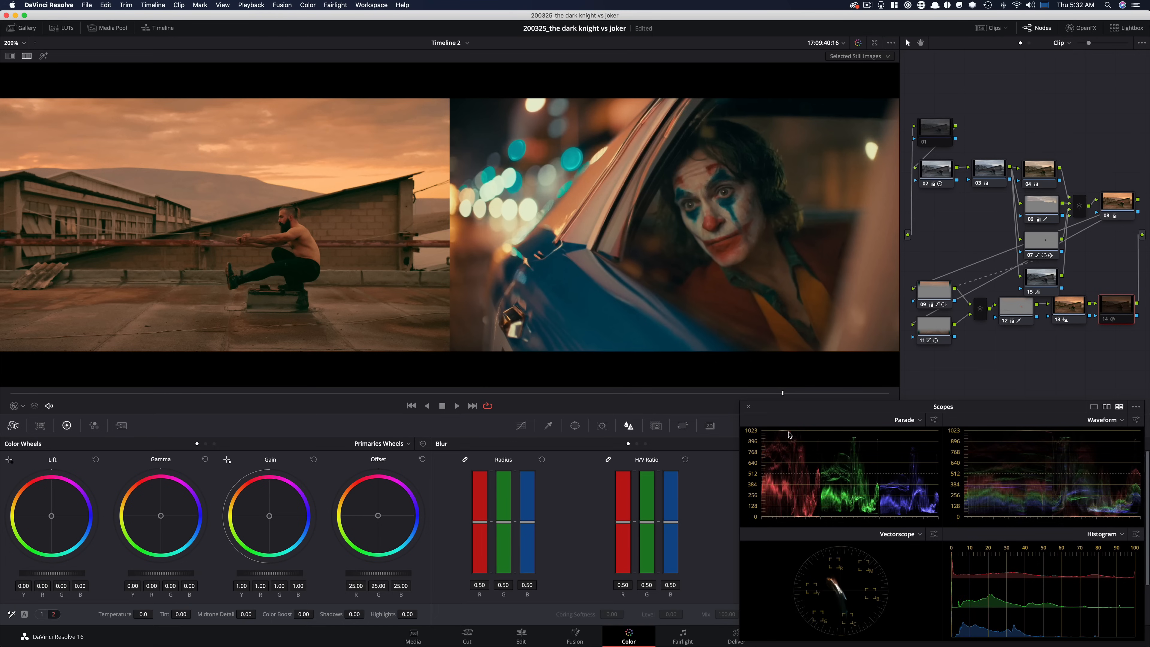
Step: Compare node 08's warm shift on and off and show its primary corrections as Primaries Bars
click(1125, 209)
key(super+d)
key(super+d)
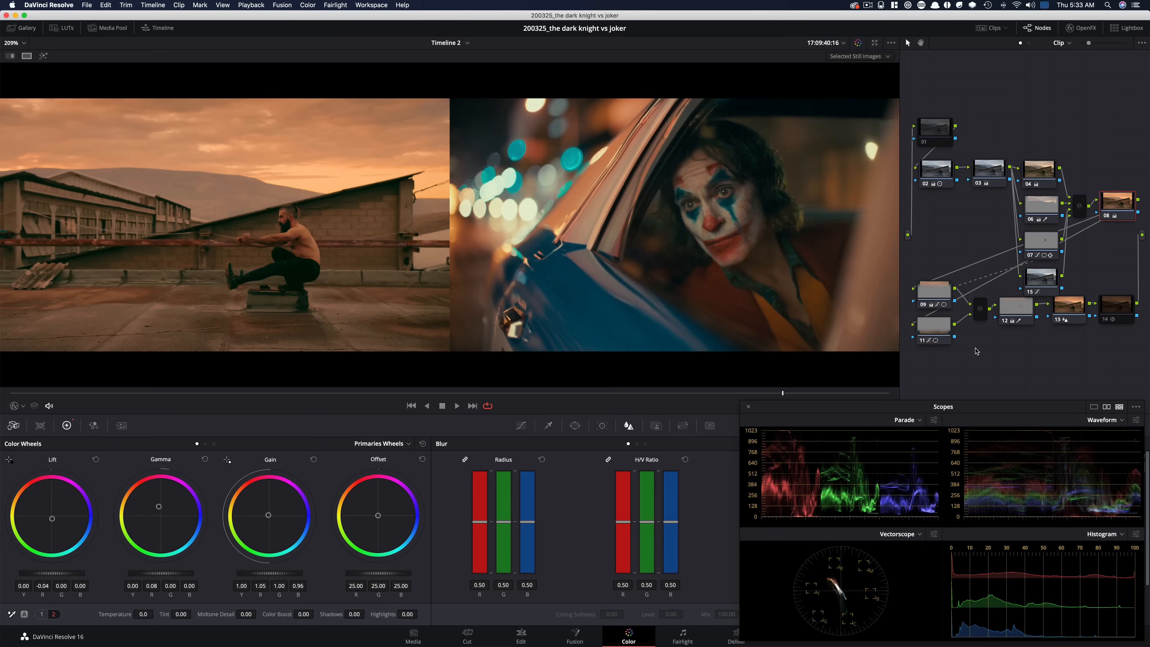
click(206, 444)
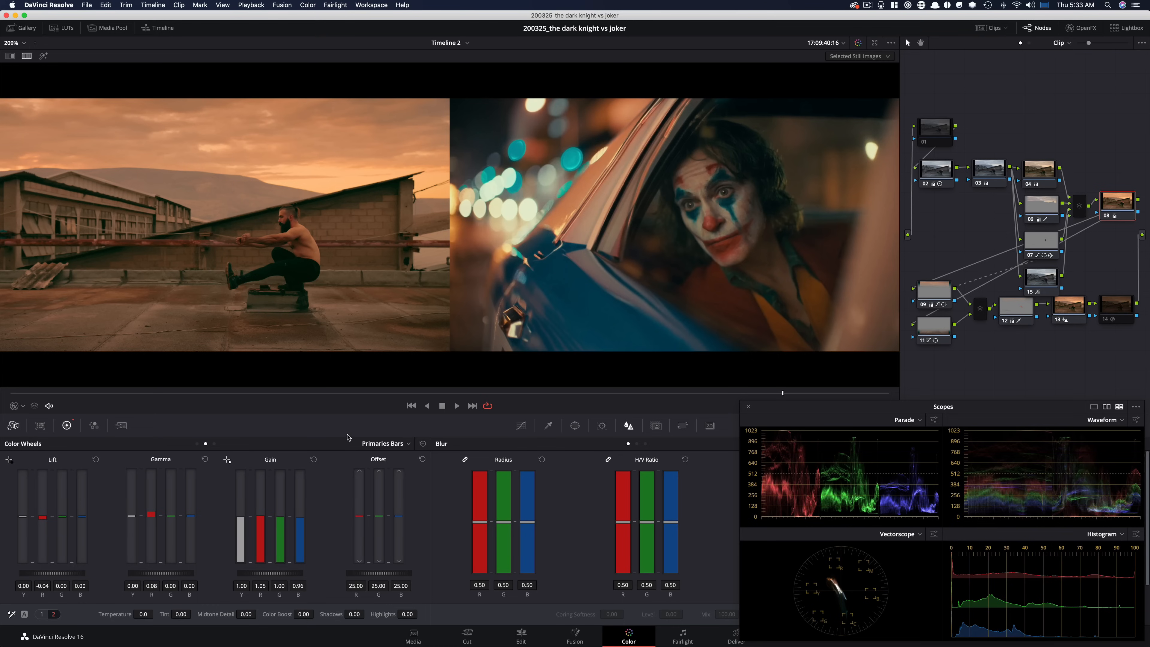